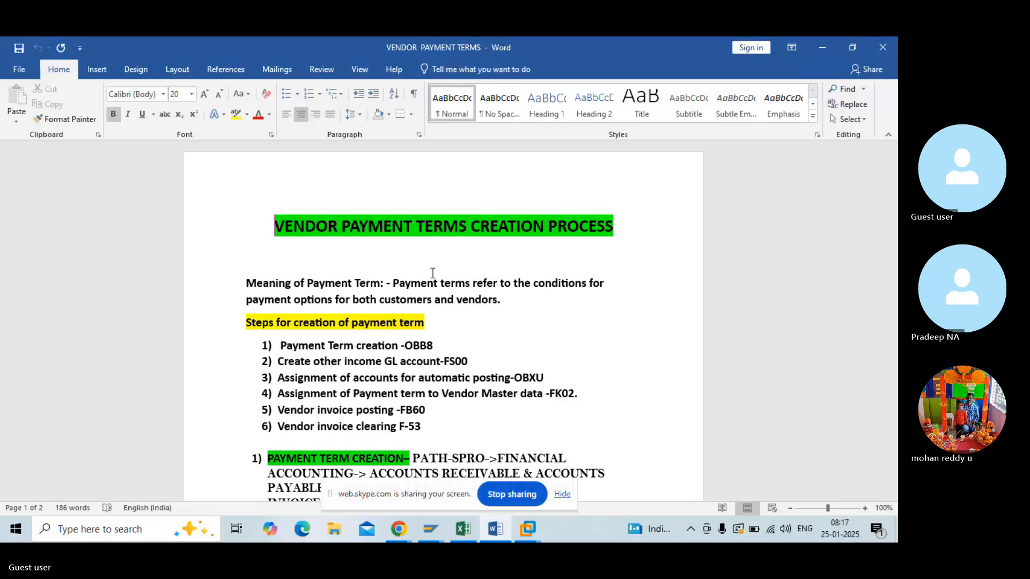
- Switch to the payment term workbook in Excel and change the table heading in A2 to PAYMENT TERM-AB01
{"action": "key", "text": "alt+Tab"}
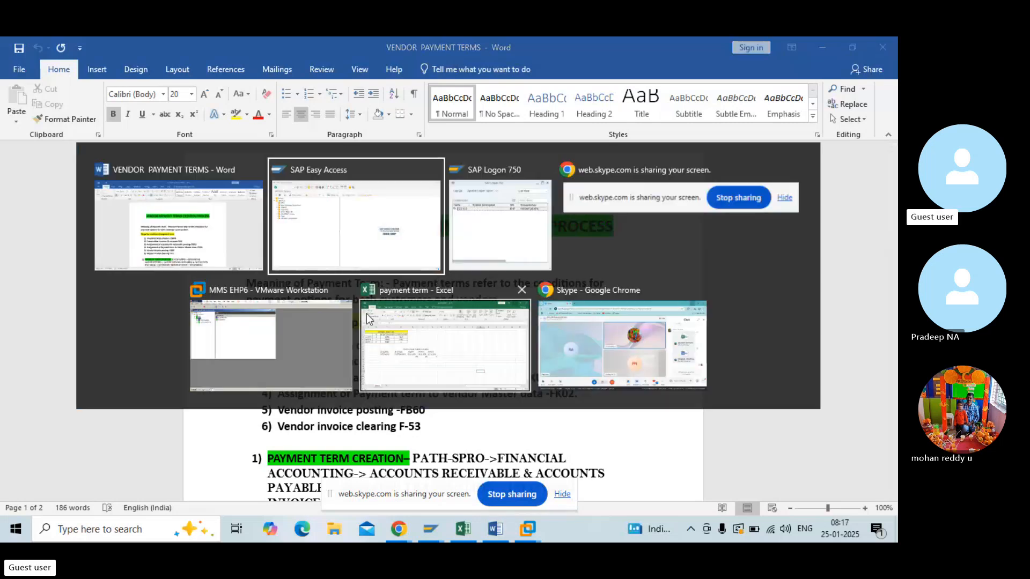
{"action": "left_click", "coordinate": [402, 343]}
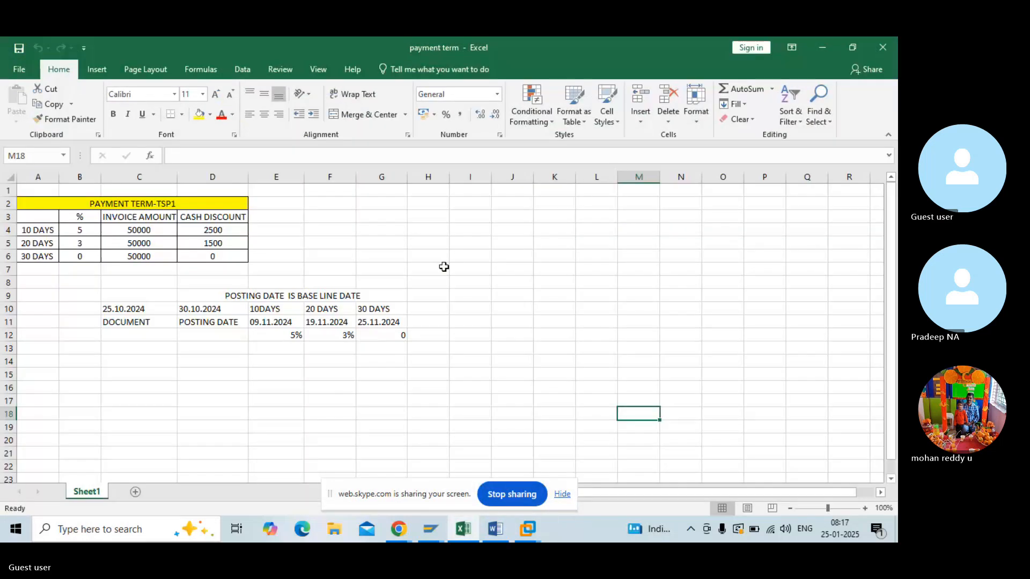
{"action": "left_click", "coordinate": [445, 267]}
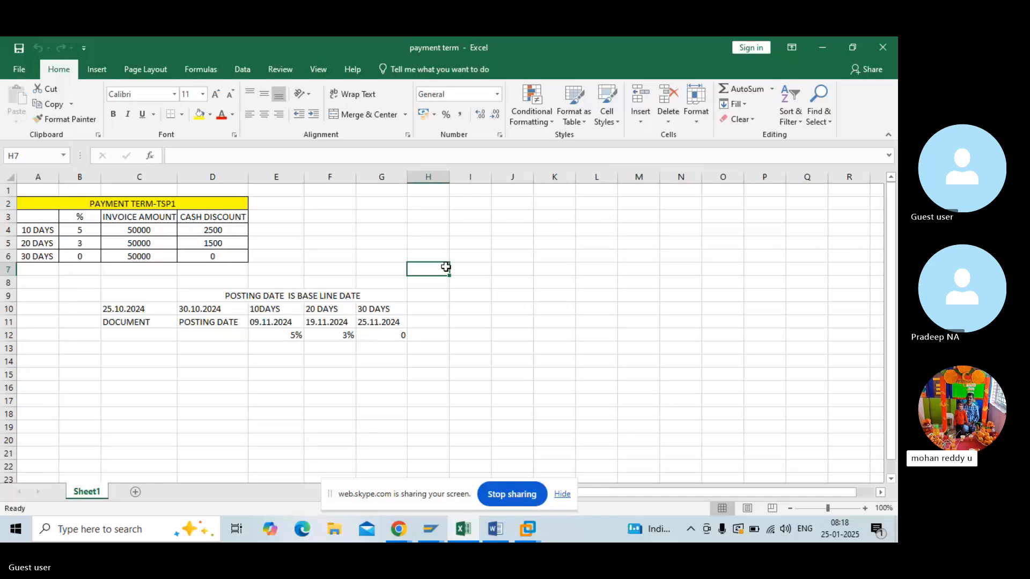
{"action": "left_click", "coordinate": [192, 203]}
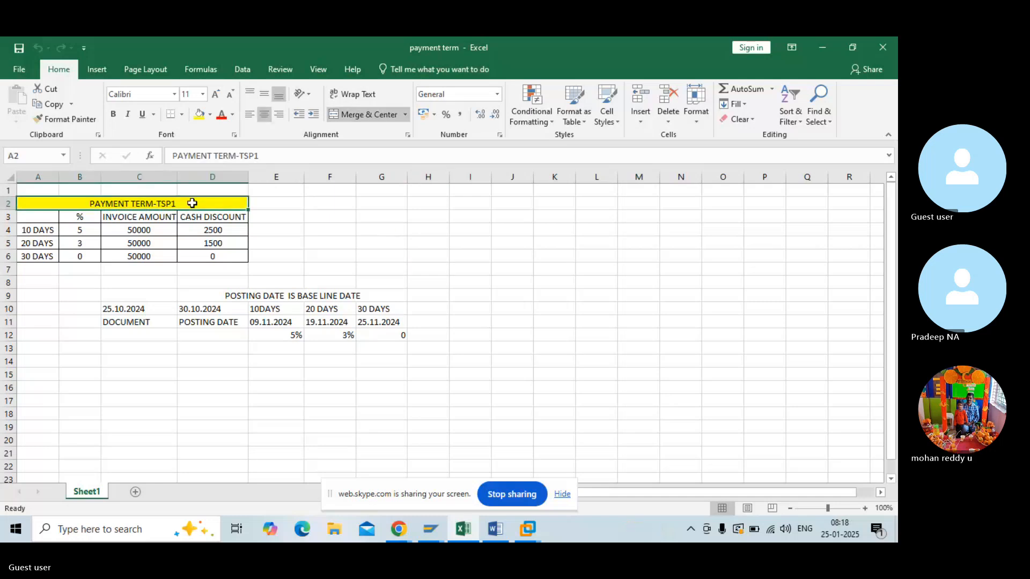
{"action": "left_click", "coordinate": [257, 155]}
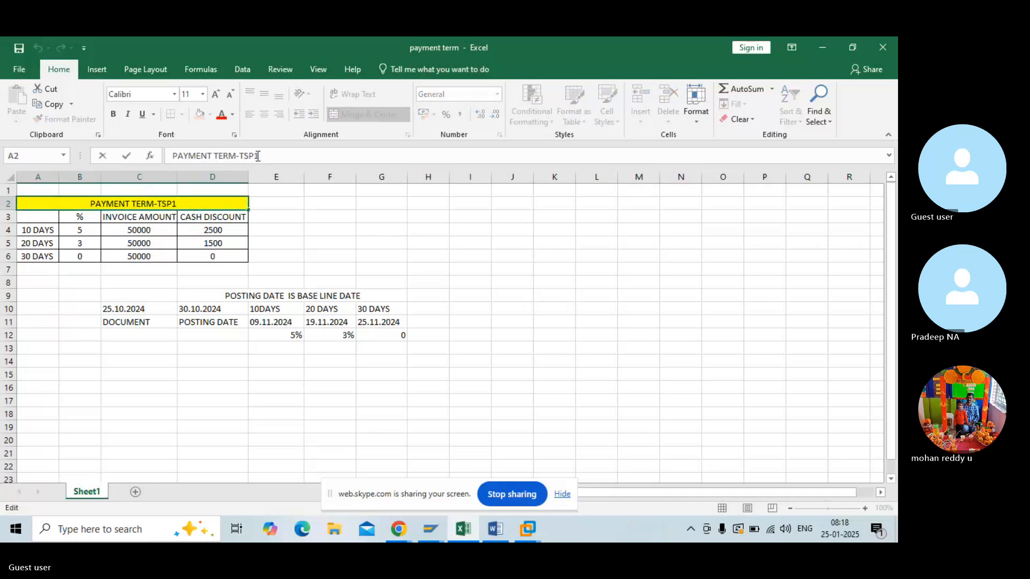
{"action": "key", "text": "BackSpace"}
{"action": "key", "text": "BackSpace"}
{"action": "key", "text": "BackSpace"}
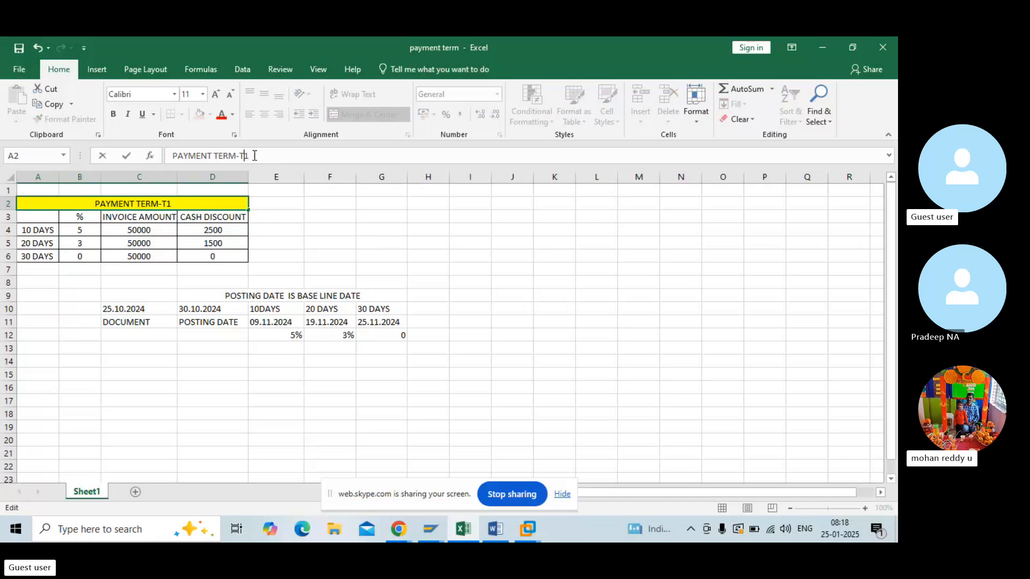
{"action": "type", "text": "AB0"}
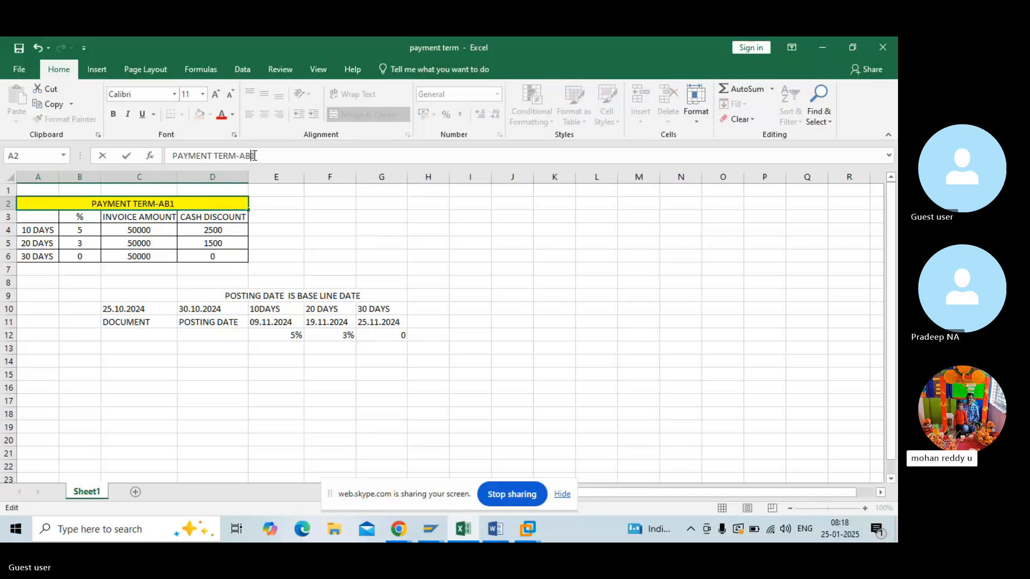
{"action": "key", "text": "Return"}
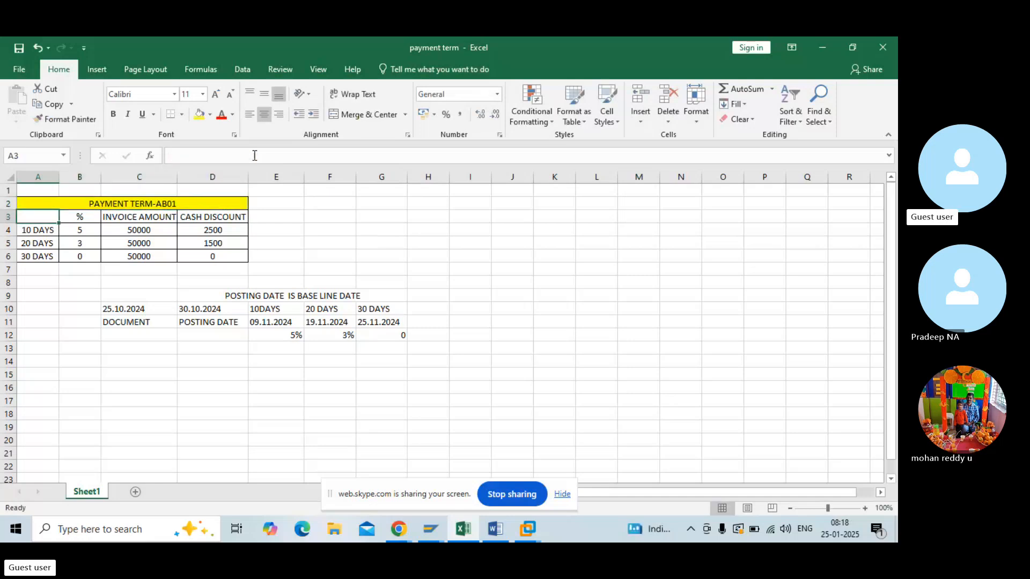
{"action": "left_click", "coordinate": [306, 246]}
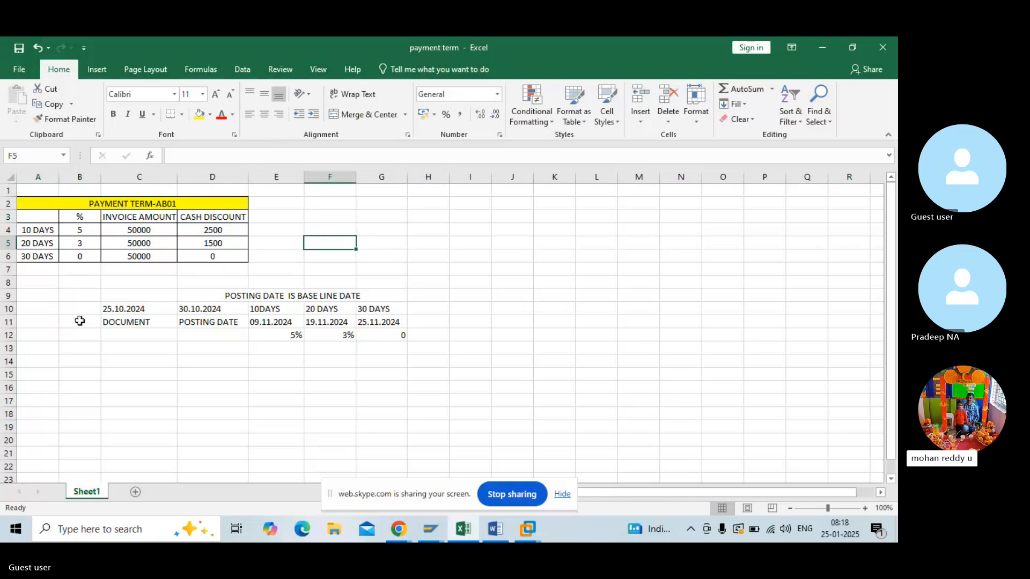
{"action": "left_click", "coordinate": [131, 310]}
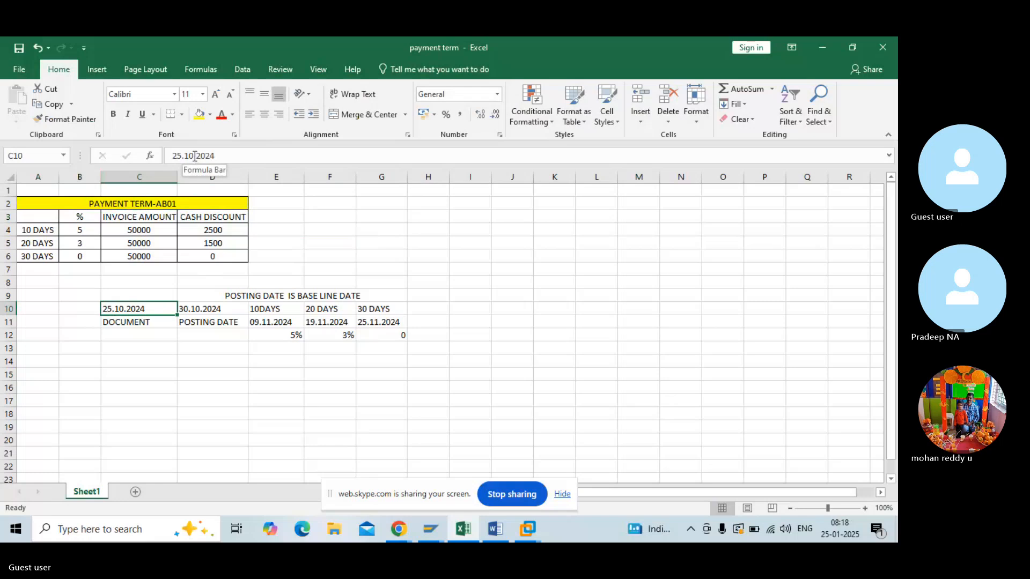
{"action": "left_click", "coordinate": [194, 156]}
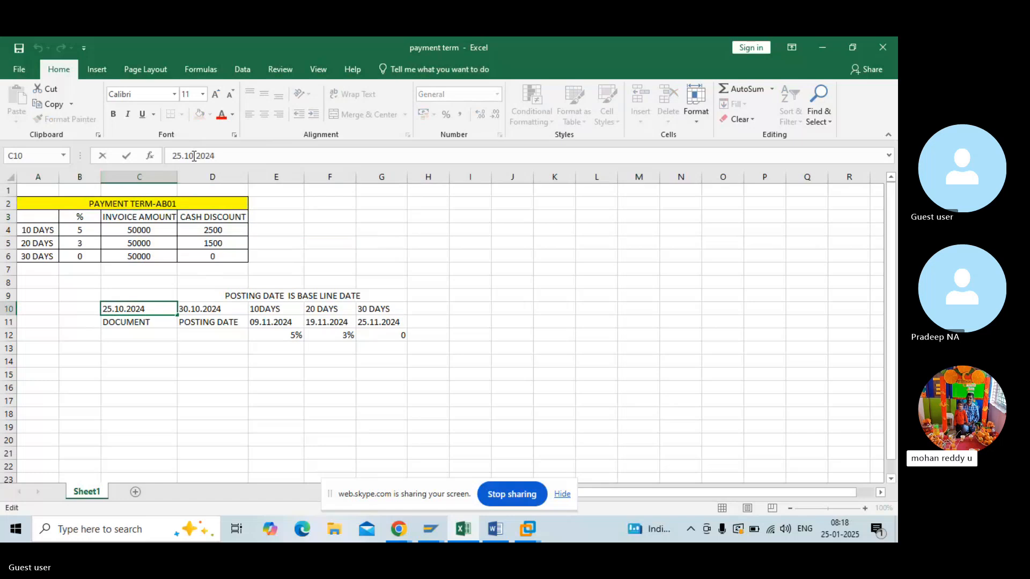
{"action": "left_click", "coordinate": [184, 272]}
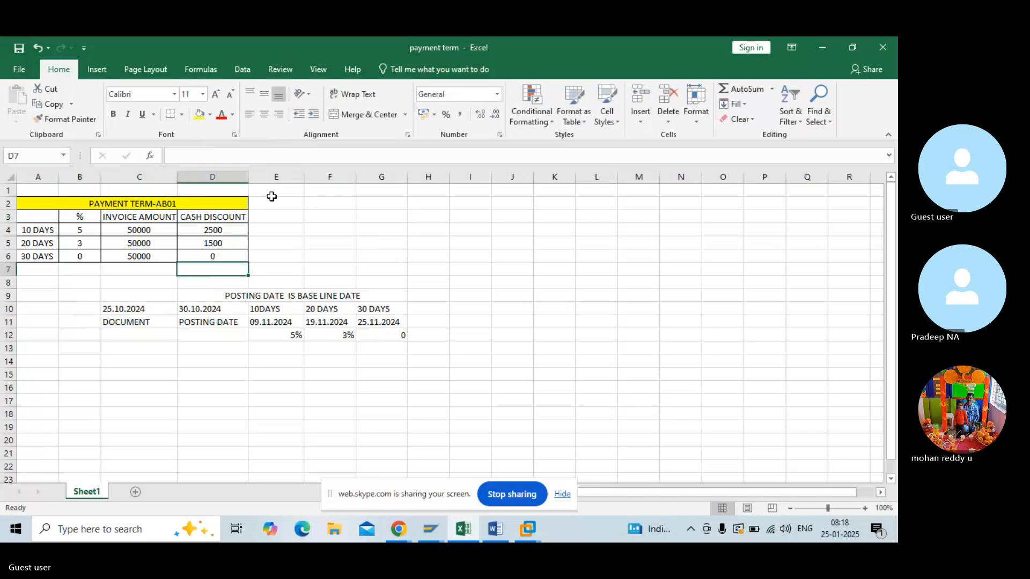
- Enter the date 10.1.25 in cell E2, beside the payment term heading
{"action": "left_click", "coordinate": [294, 205]}
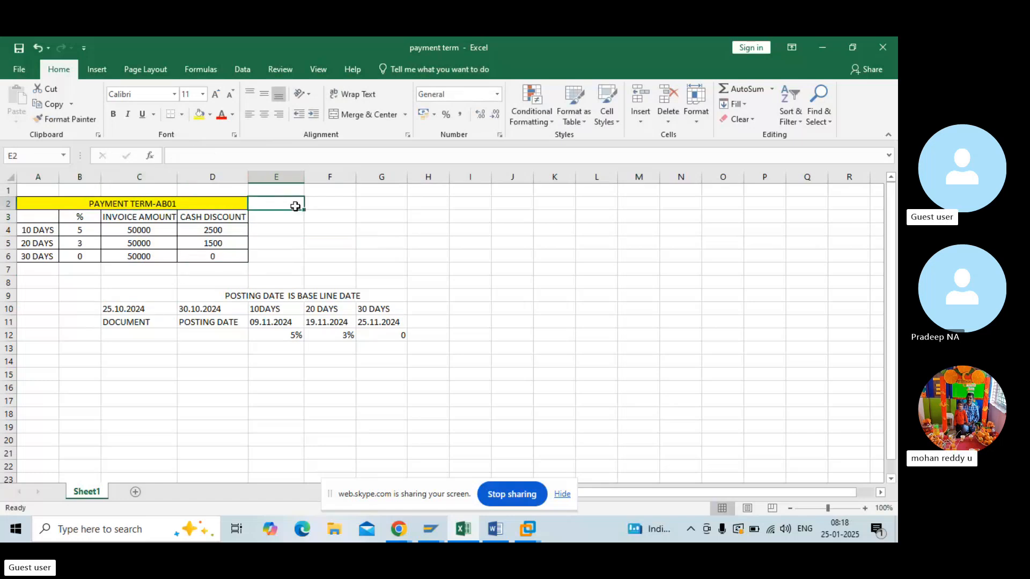
{"action": "type", "text": "10"}
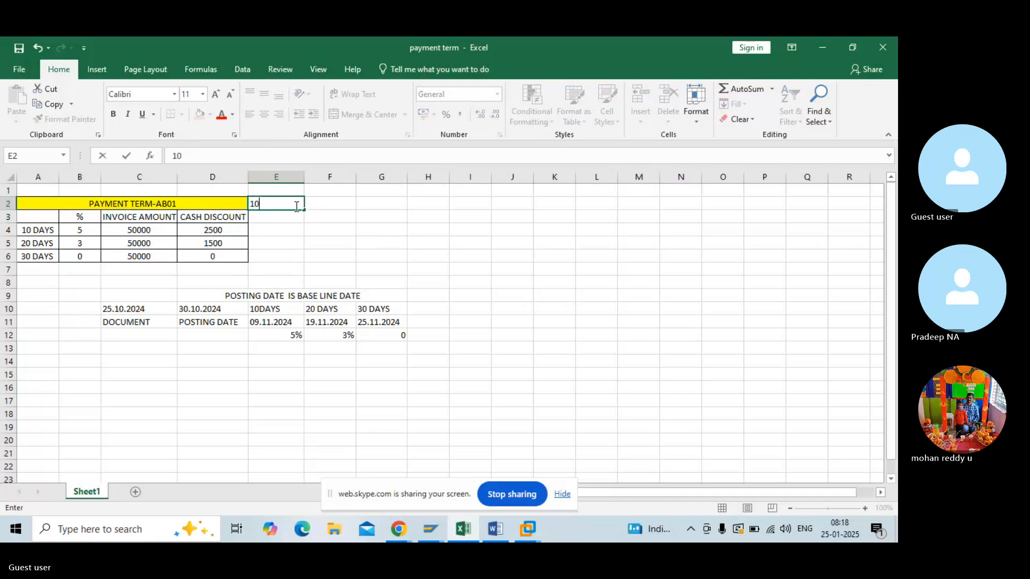
{"action": "type", "text": ".1.26"}
{"action": "key", "text": "BackSpace"}
{"action": "type", "text": "5"}
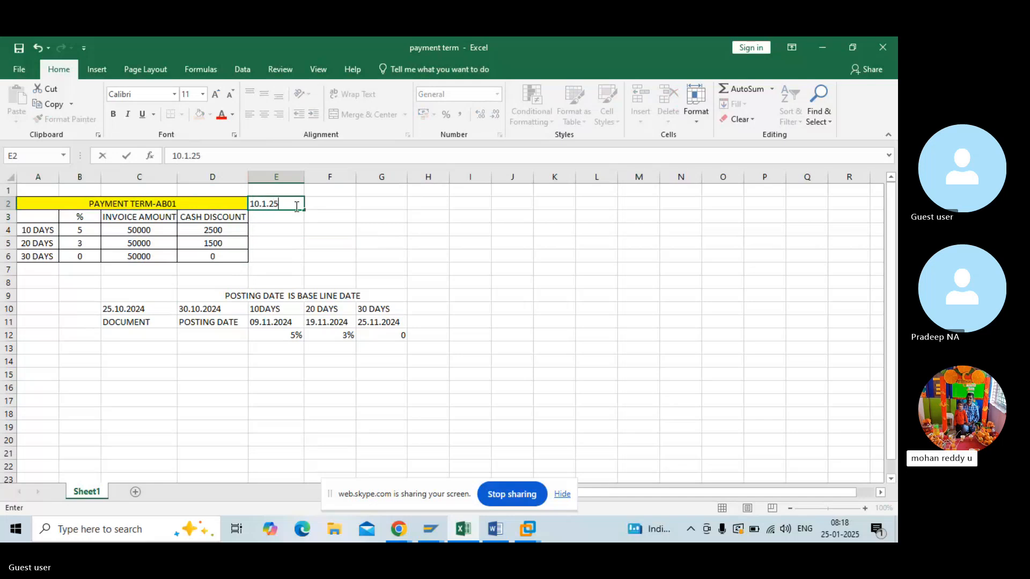
{"action": "key", "text": "Return"}
- Move the date from cell E2 to cell F2
{"action": "left_click", "coordinate": [279, 201]}
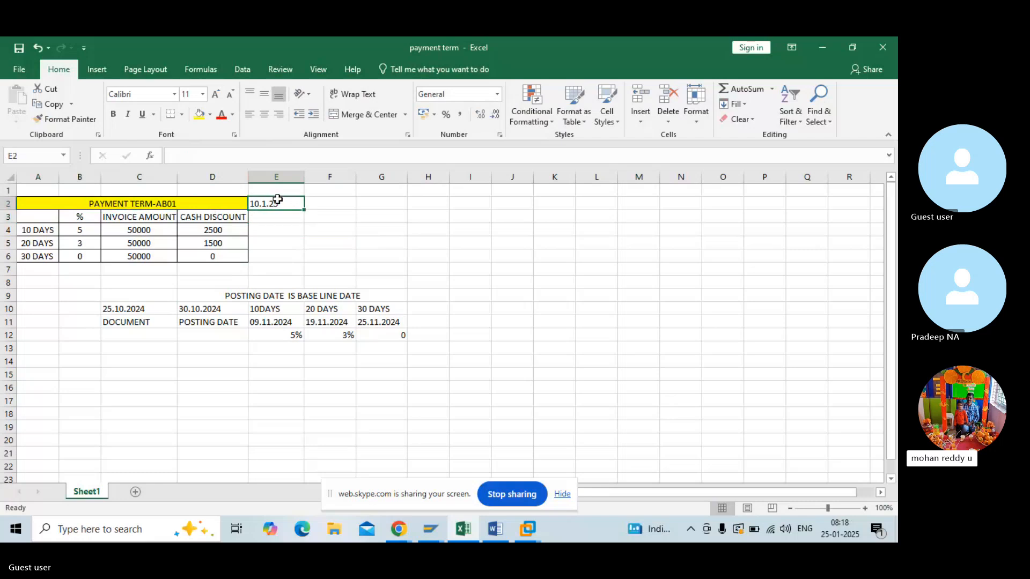
{"action": "key", "text": "ctrl+c"}
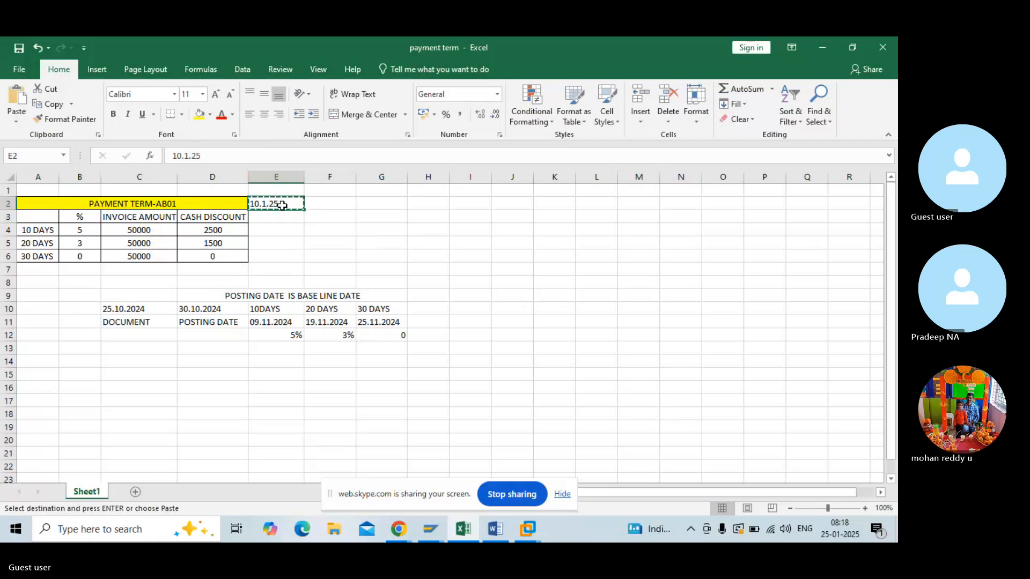
{"action": "left_click", "coordinate": [337, 205]}
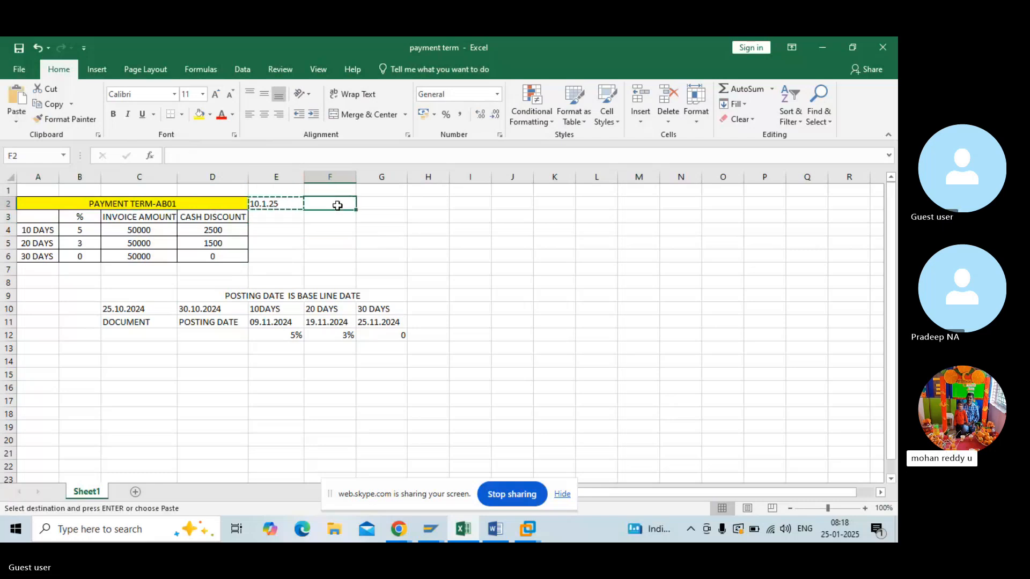
{"action": "key", "text": "ctrl+v"}
{"action": "left_click", "coordinate": [407, 208]}
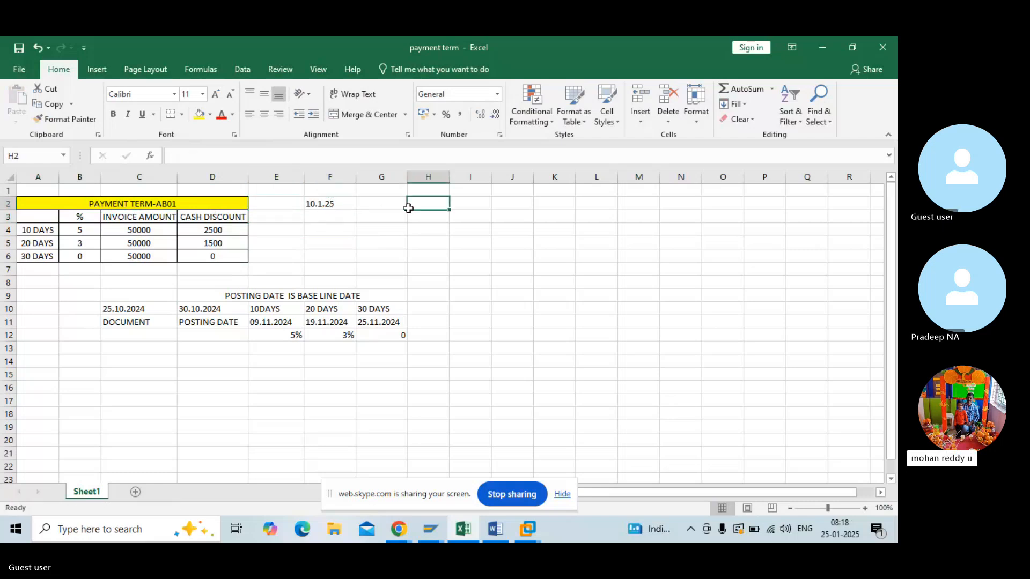
- Change the date in cell F2 to 1.1.25
{"action": "left_click", "coordinate": [331, 205]}
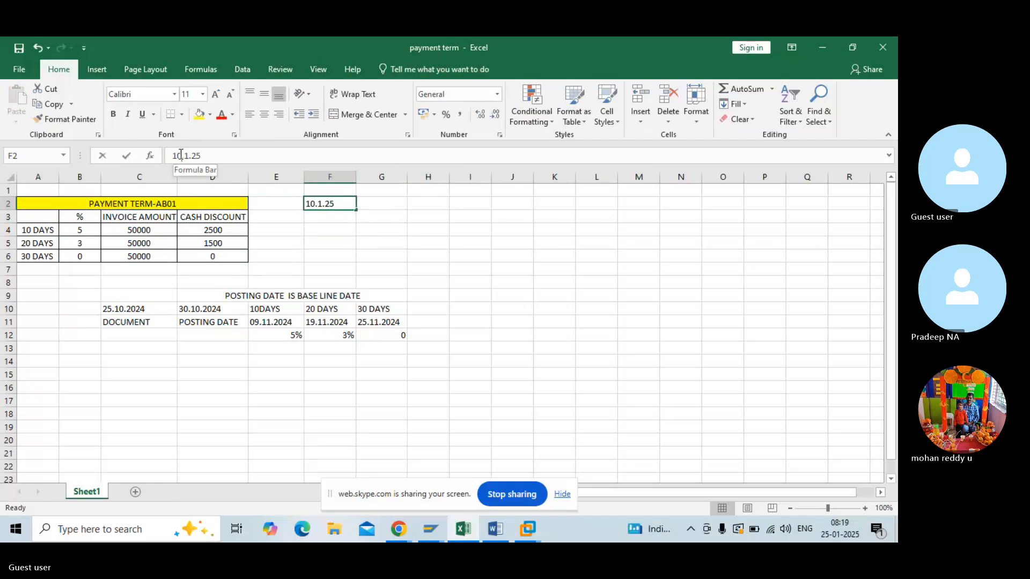
{"action": "left_click", "coordinate": [181, 155]}
{"action": "key", "text": "BackSpace"}
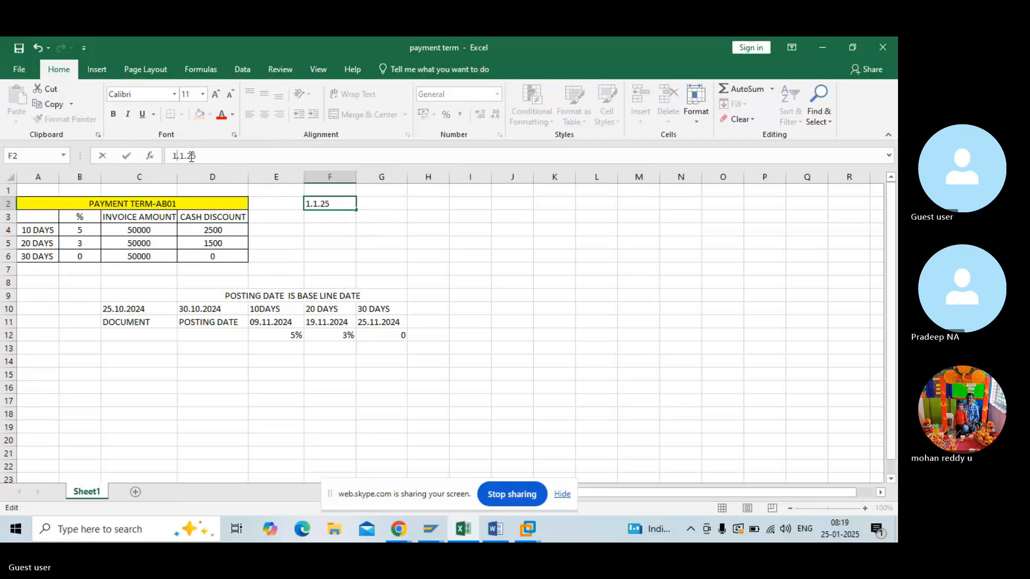
{"action": "left_click", "coordinate": [210, 158]}
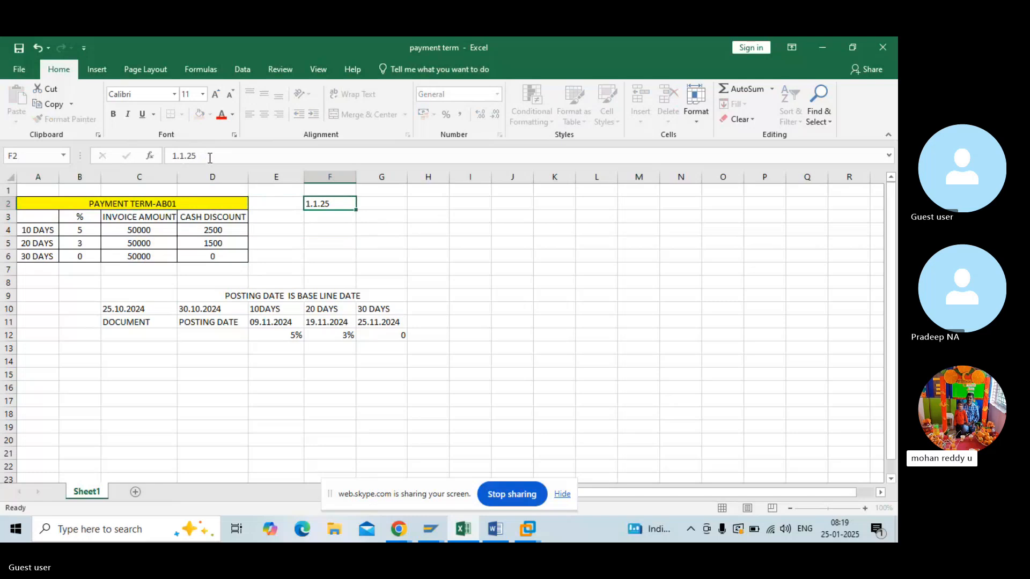
{"action": "key", "text": "Return"}
- Add the headings Invoice Date in cell F1 and Due date in cell G1
{"action": "left_click", "coordinate": [321, 192]}
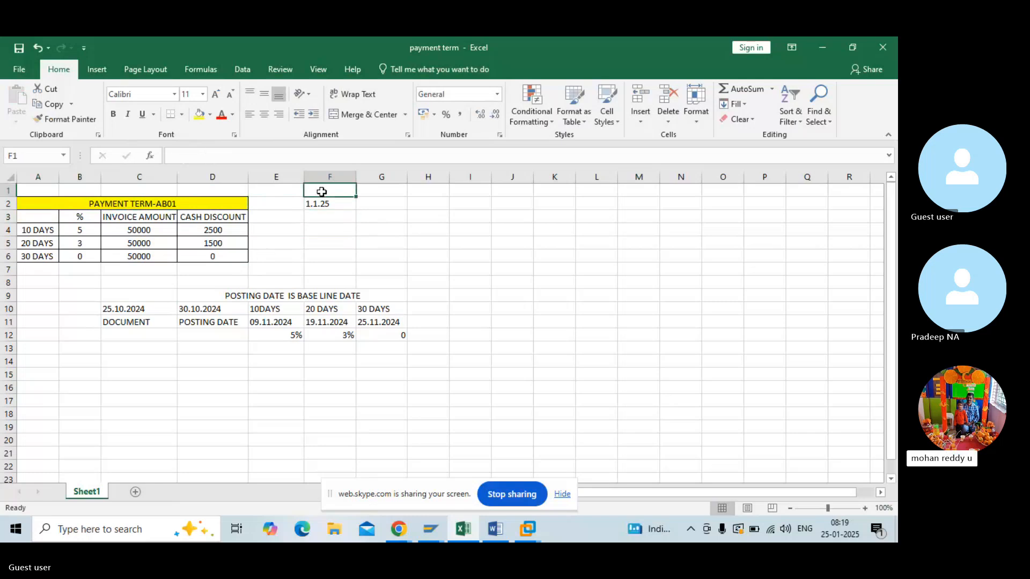
{"action": "type", "text": "Invoic"}
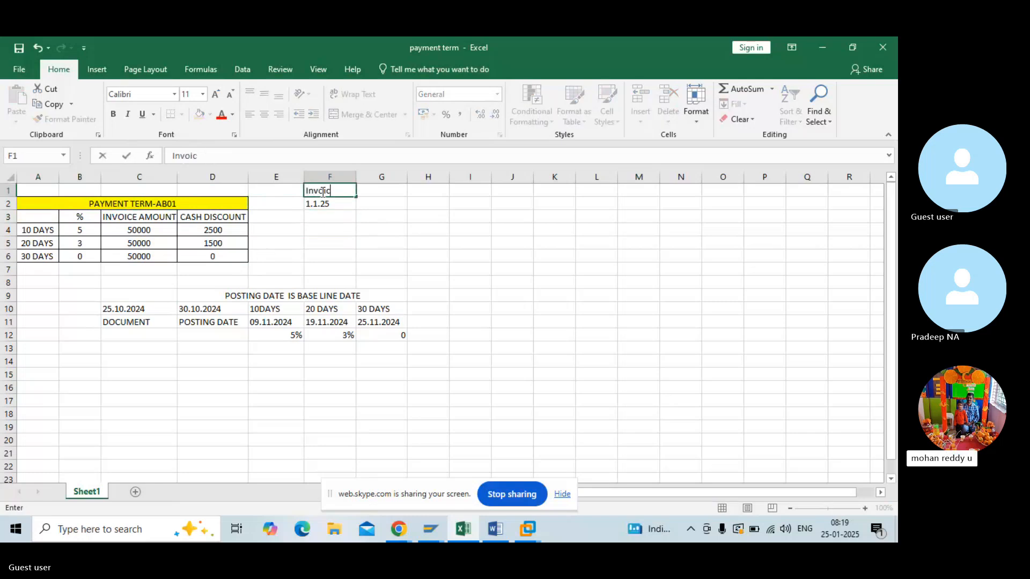
{"action": "type", "text": "e Date"}
{"action": "left_click", "coordinate": [425, 212]}
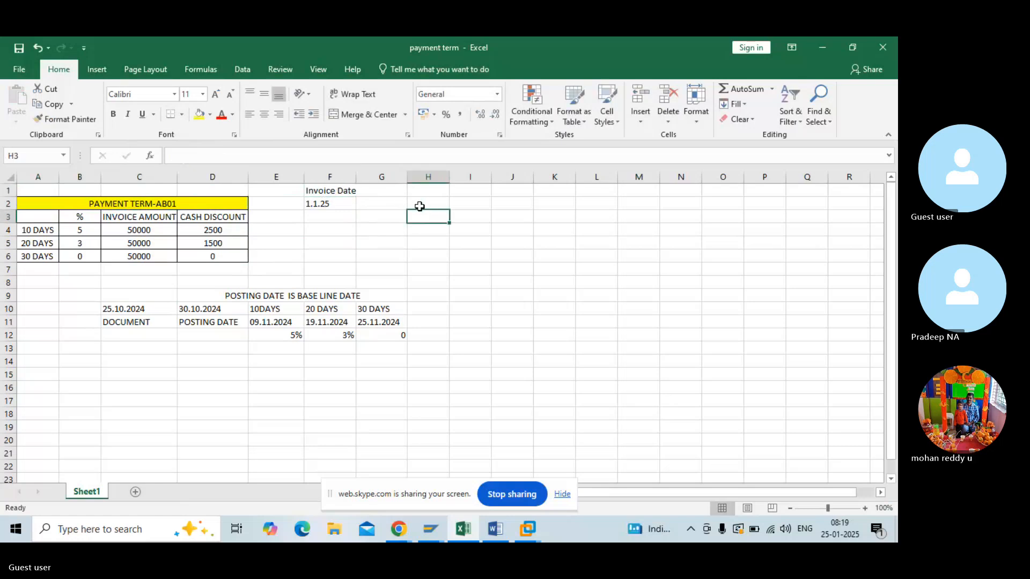
{"action": "left_click", "coordinate": [389, 188]}
{"action": "type", "text": "Due "}
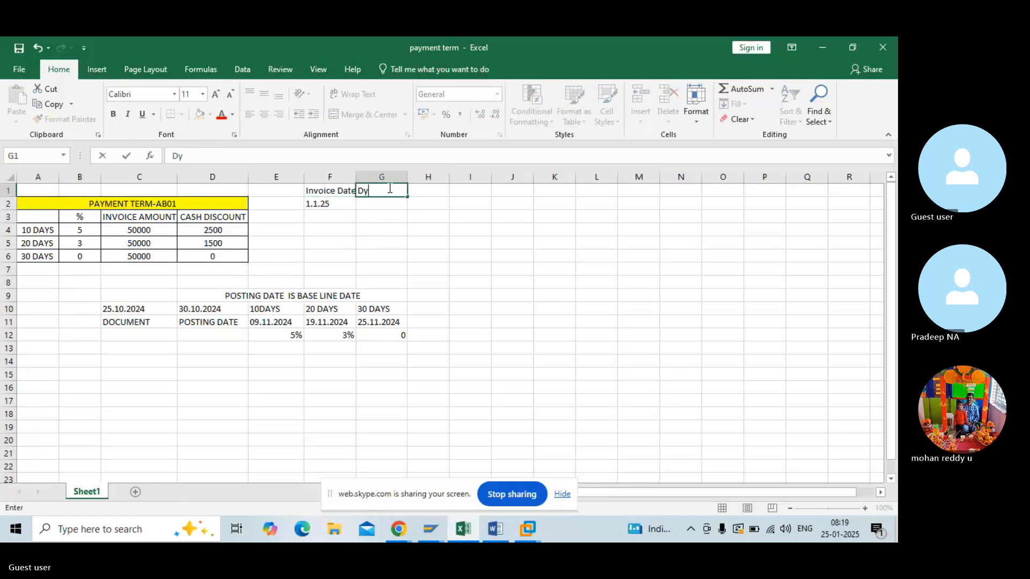
{"action": "type", "text": "date"}
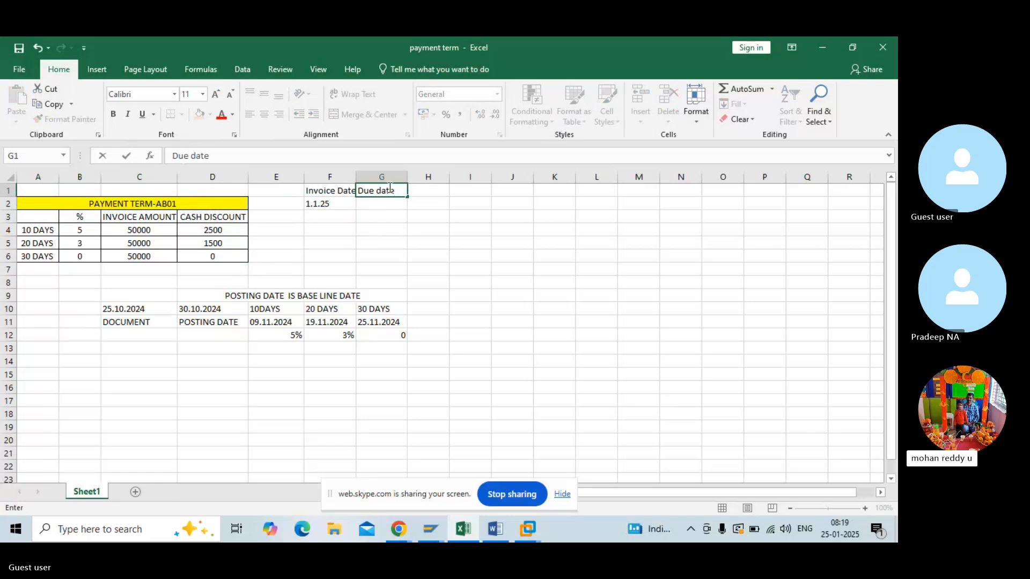
{"action": "key", "text": "Return"}
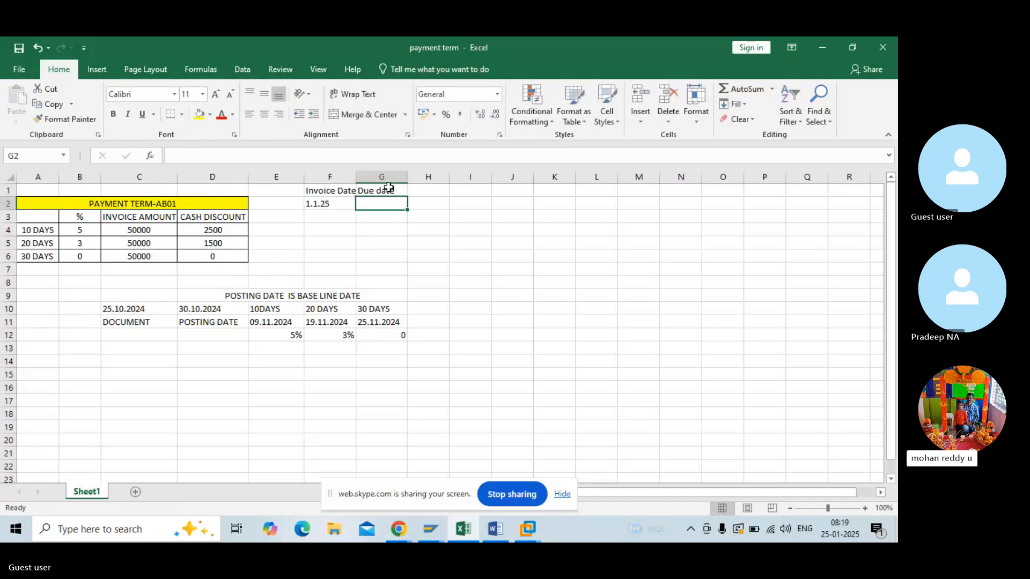
- Enter 31.1.25 in cell G2 as the due date for the invoice
{"action": "type", "text": "30 D"}
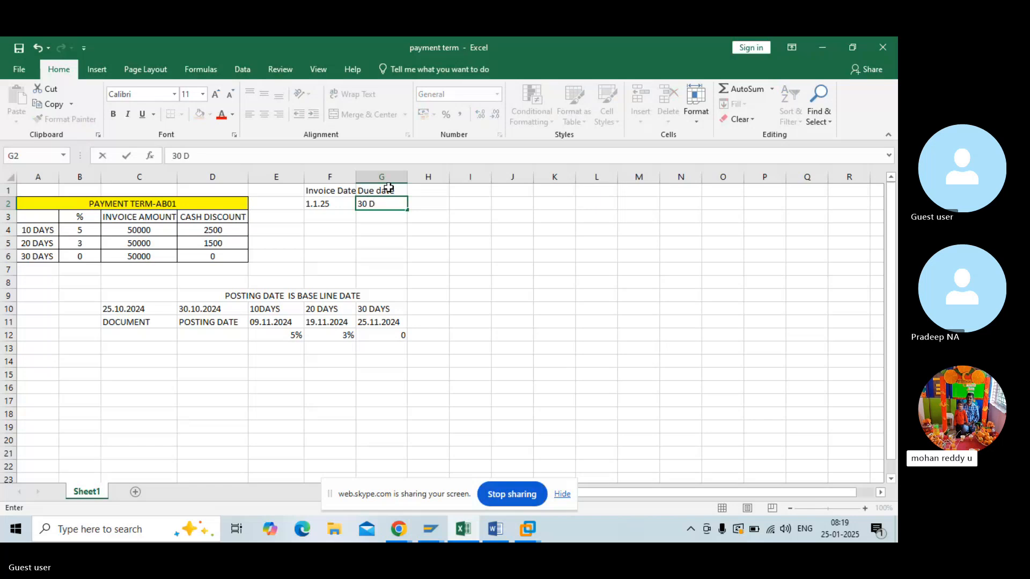
{"action": "key", "text": "BackSpace"}
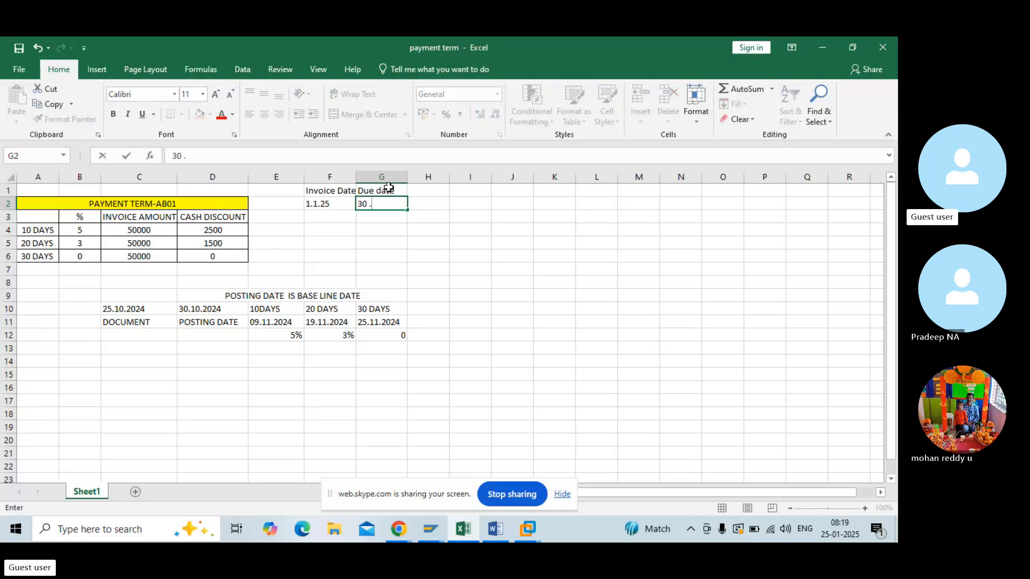
{"action": "key", "text": "BackSpace"}
{"action": "key", "text": "BackSpace"}
{"action": "type", "text": "1.1.23"}
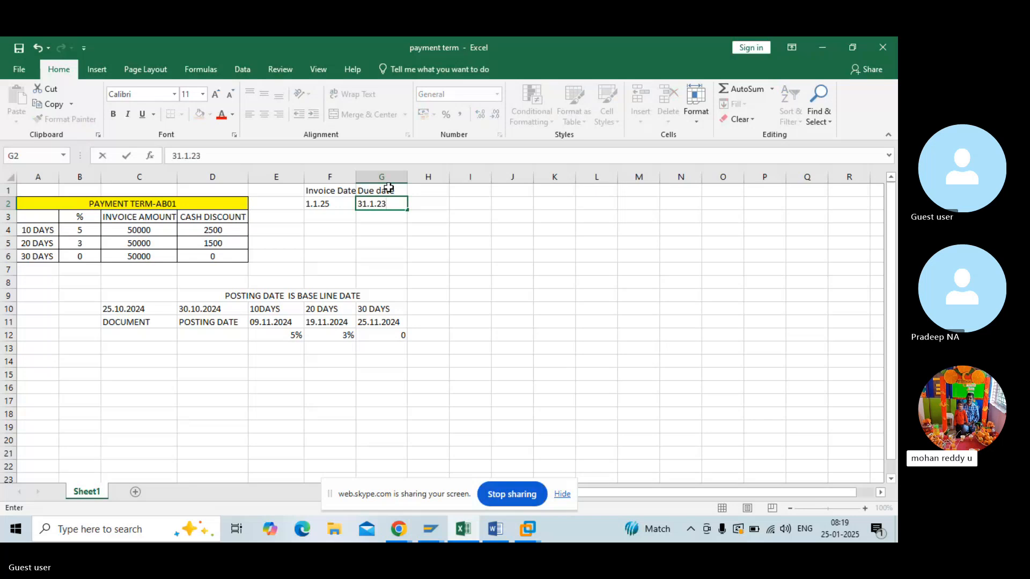
{"action": "key", "text": "BackSpace"}
{"action": "type", "text": "5"}
{"action": "key", "text": "Return"}
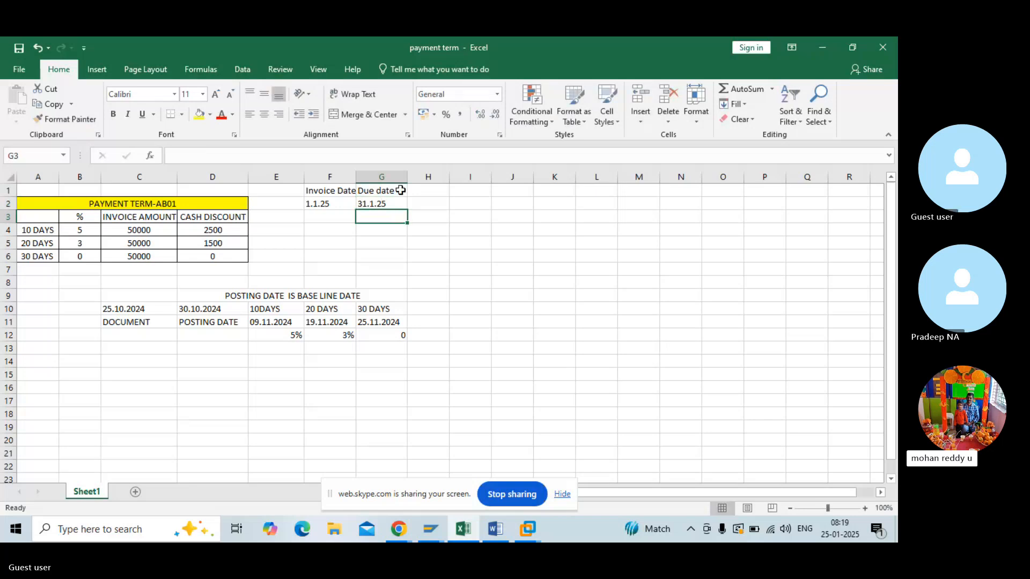
{"action": "left_click", "coordinate": [444, 215]}
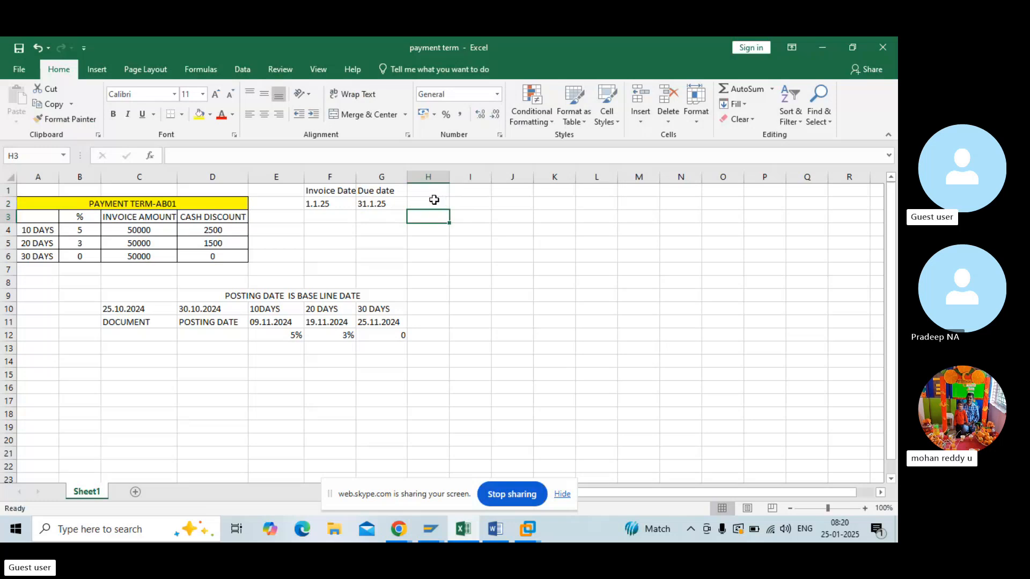
- Change the date under 10DAYS in cell E11 to 10.1.205
{"action": "left_click", "coordinate": [434, 199]}
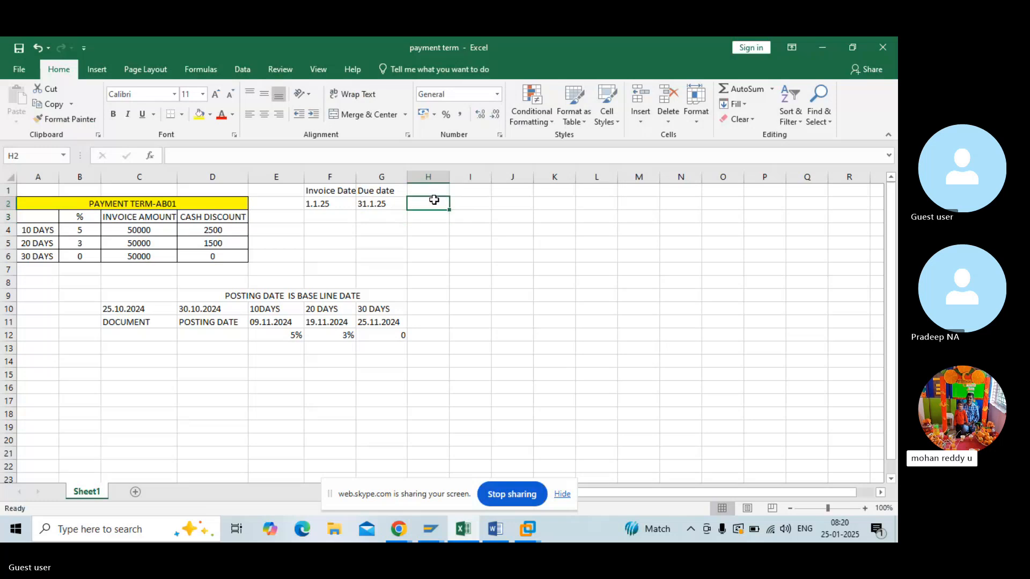
{"action": "left_click", "coordinate": [258, 321]}
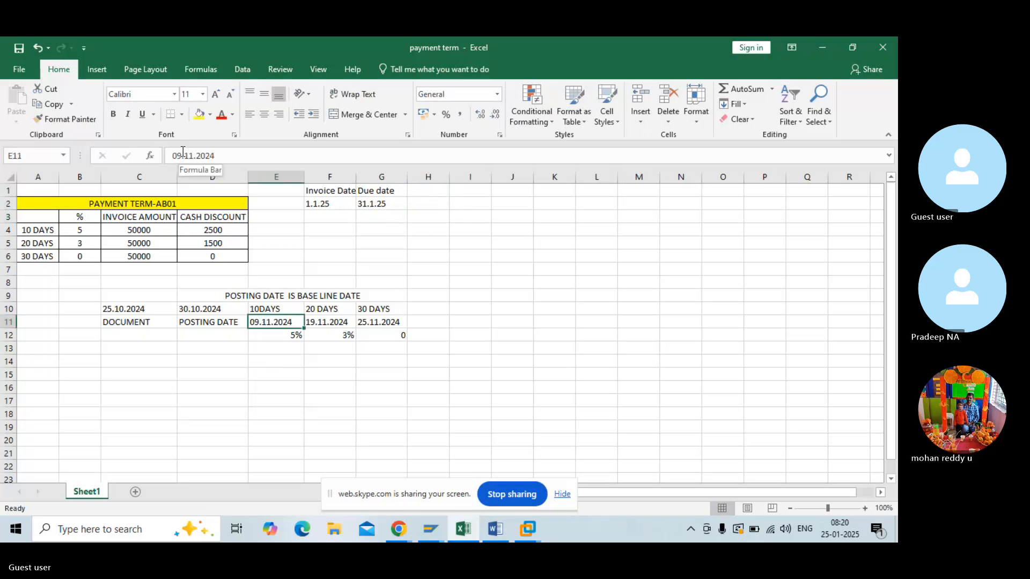
{"action": "left_click", "coordinate": [182, 152]}
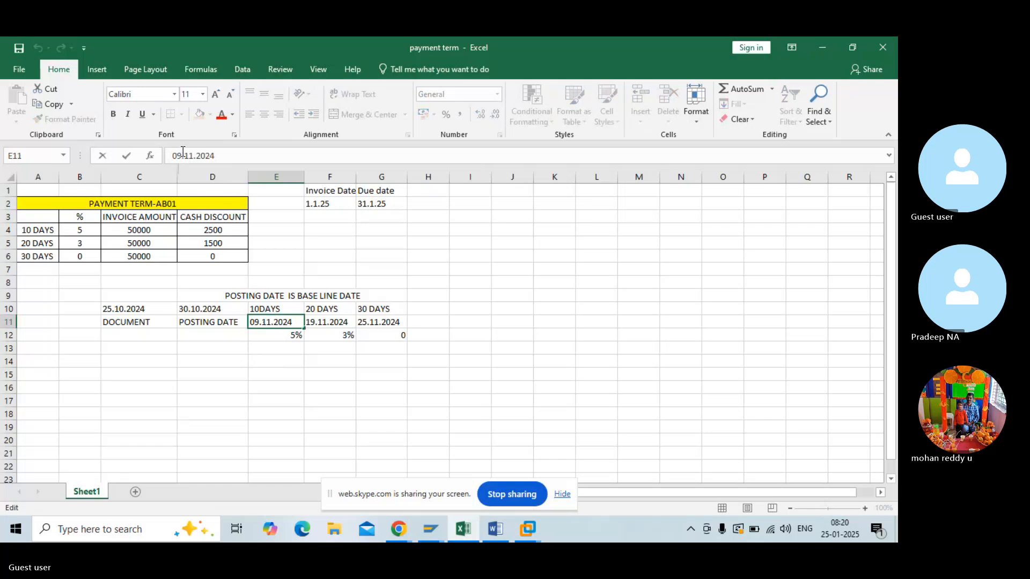
{"action": "key", "text": "BackSpace"}
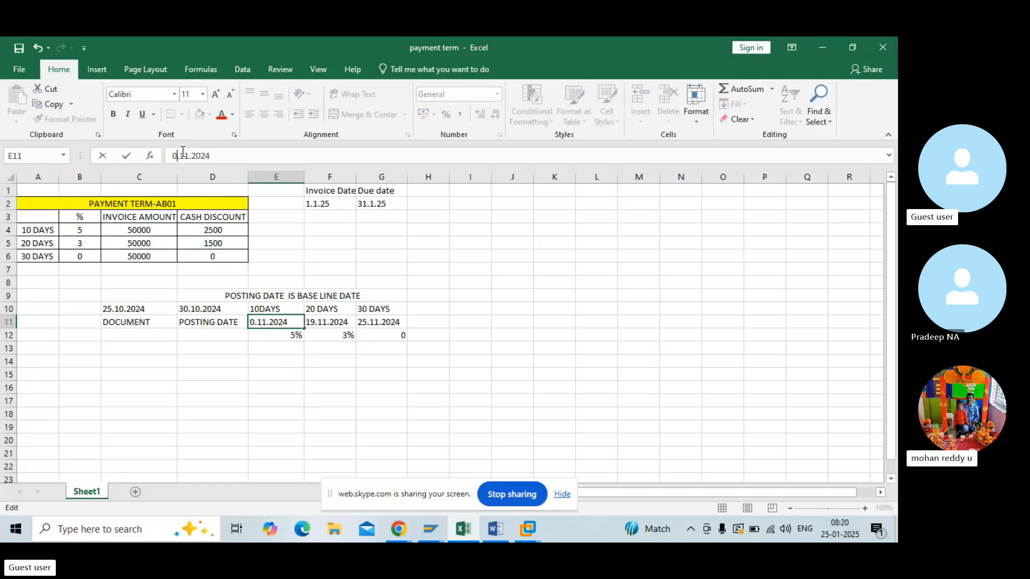
{"action": "key", "text": "Home"}
{"action": "type", "text": "1"}
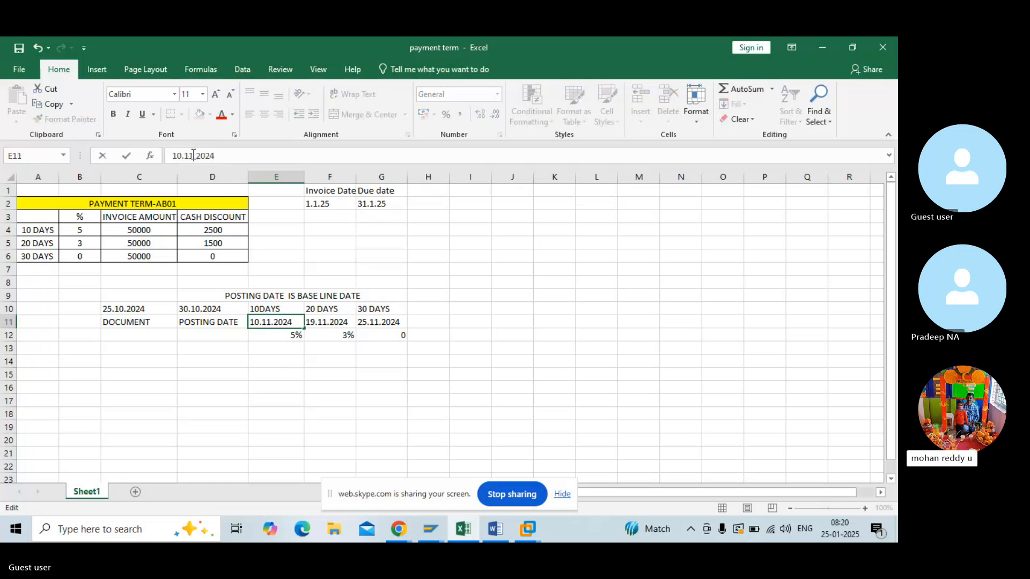
{"action": "left_click", "coordinate": [194, 155]}
{"action": "key", "text": "BackSpace"}
{"action": "key", "text": "BackSpace"}
{"action": "key", "text": "BackSpace"}
{"action": "type", "text": "5"}
{"action": "key", "text": "Return"}
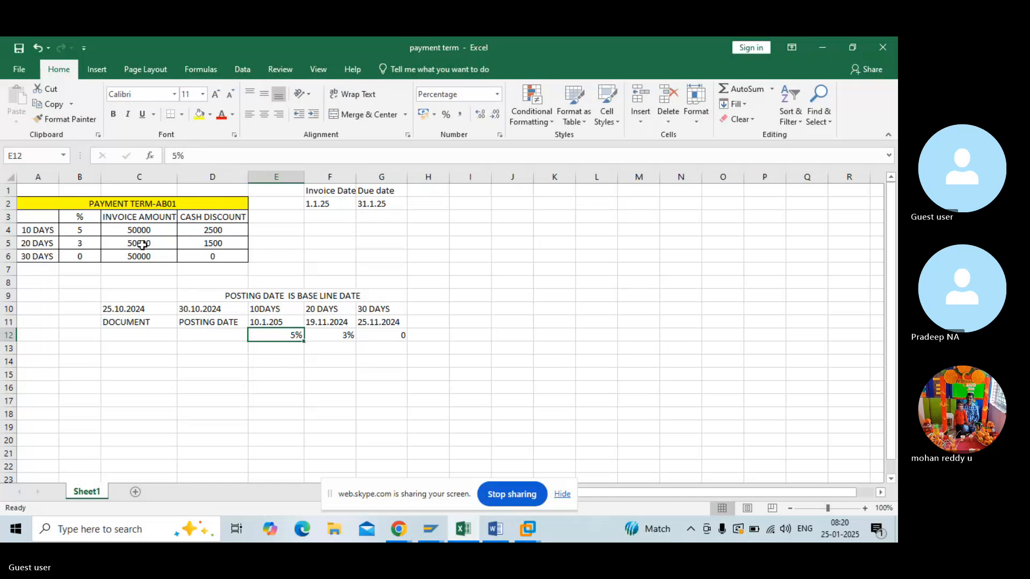
- Enter the dates 10.1.25, 20.1.25 and 30.1.25 in cells E4 to E6 beside the 10, 20 and 30 day terms
{"action": "left_click", "coordinate": [78, 232]}
{"action": "left_click", "coordinate": [40, 232]}
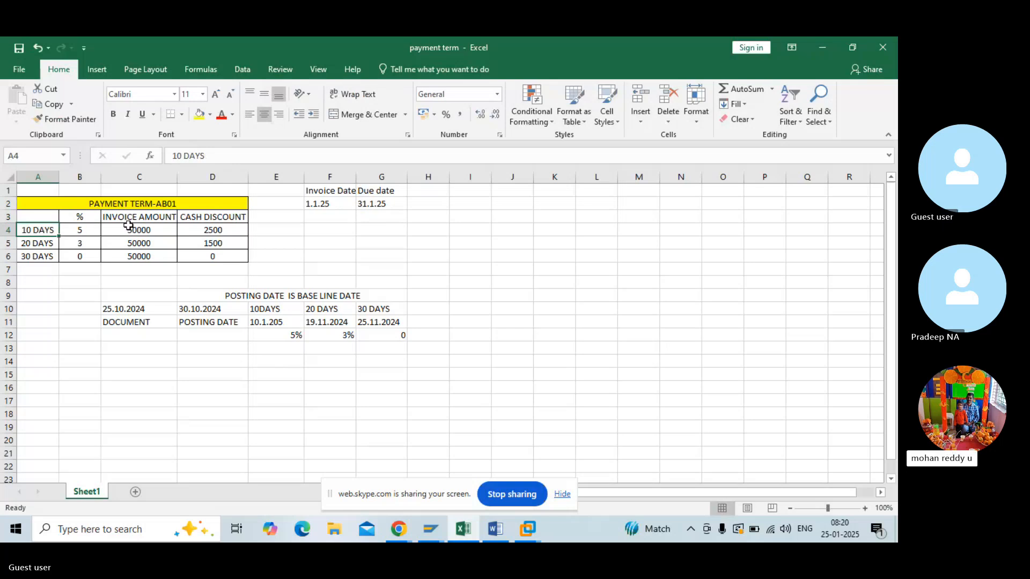
{"action": "left_click", "coordinate": [285, 230]}
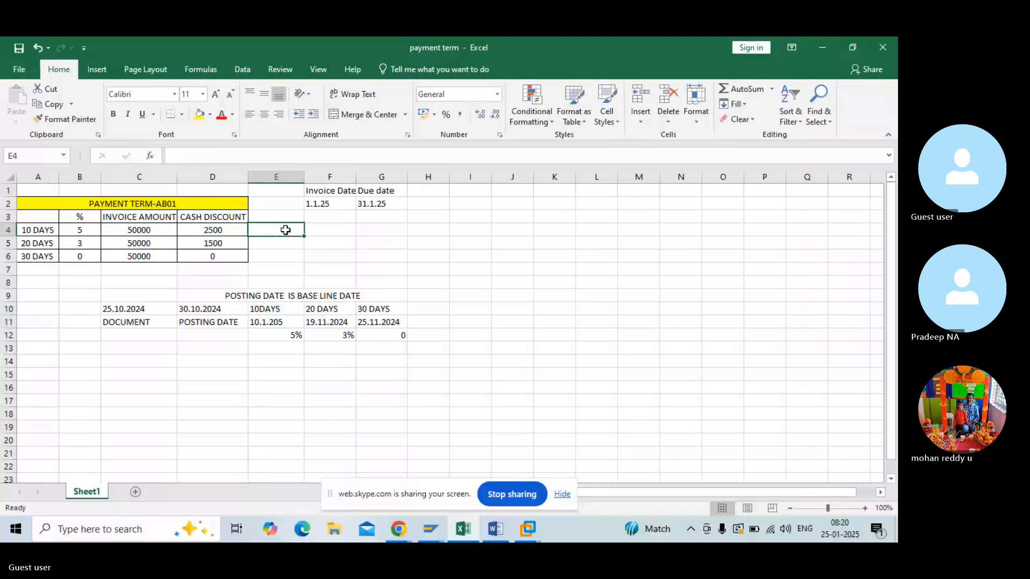
{"action": "type", "text": "10.1.25"}
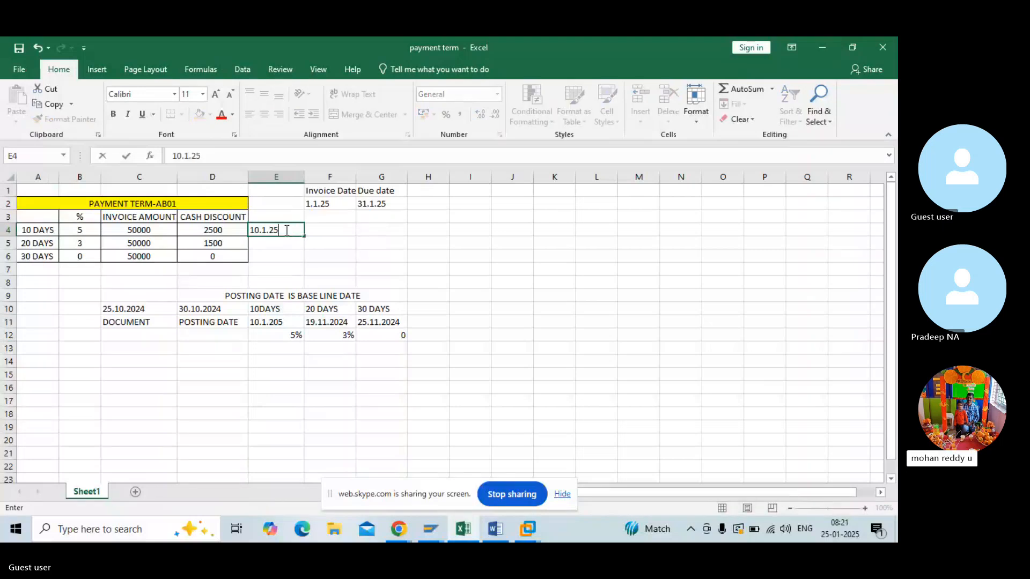
{"action": "key", "text": "Return"}
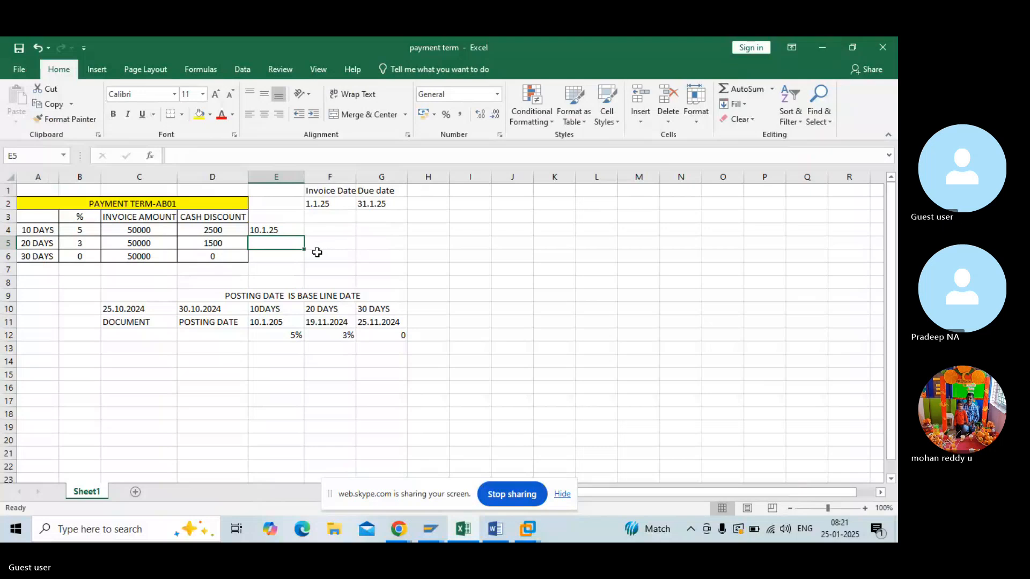
{"action": "type", "text": "20.1.25"}
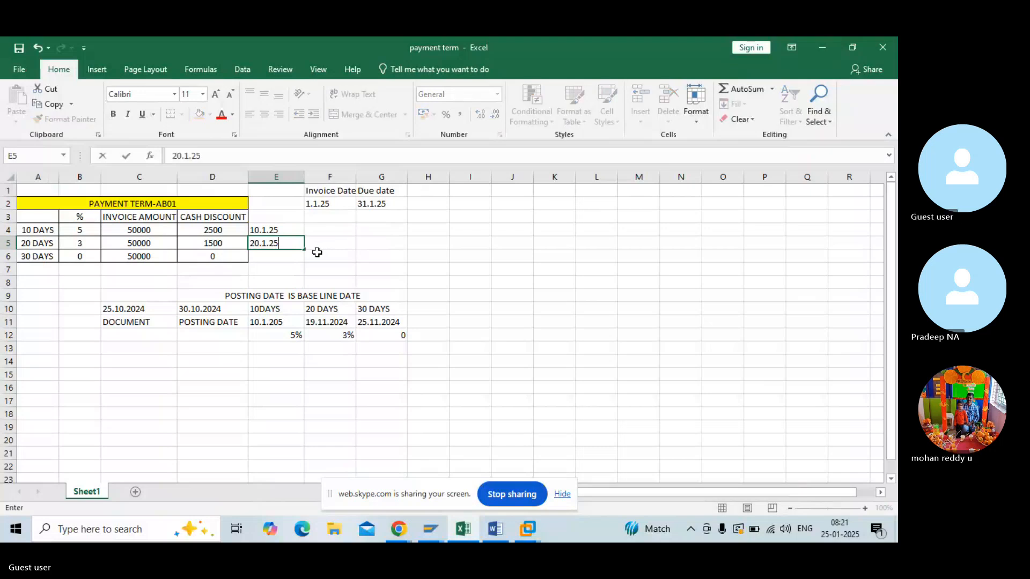
{"action": "key", "text": "Return"}
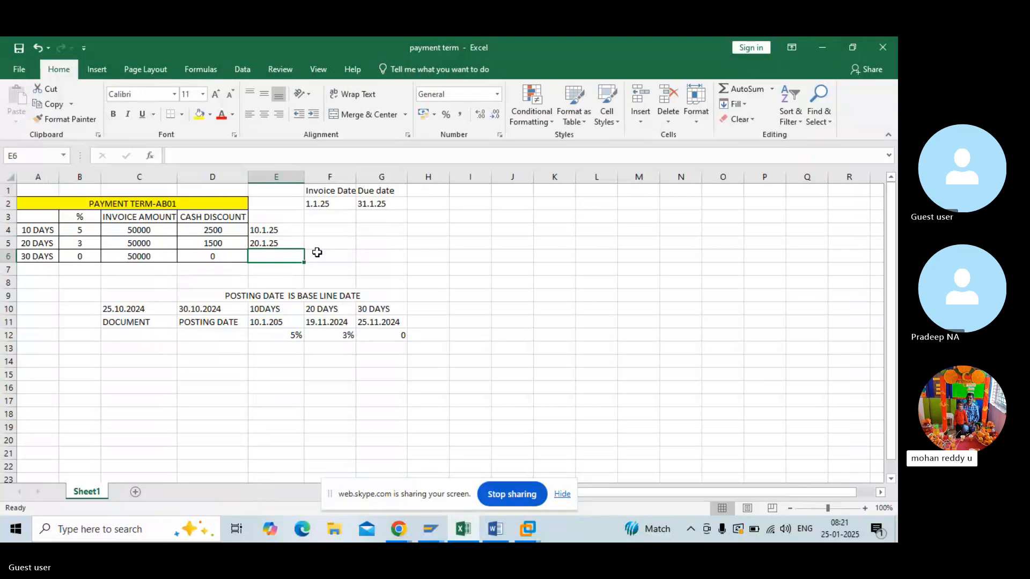
{"action": "type", "text": "30"}
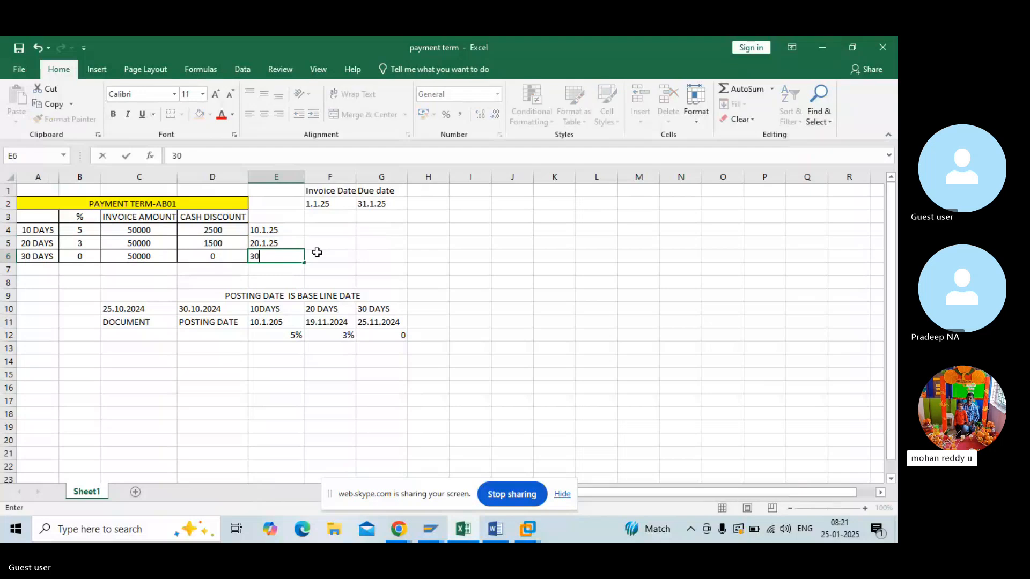
{"action": "type", "text": ".1.25"}
{"action": "key", "text": "Return"}
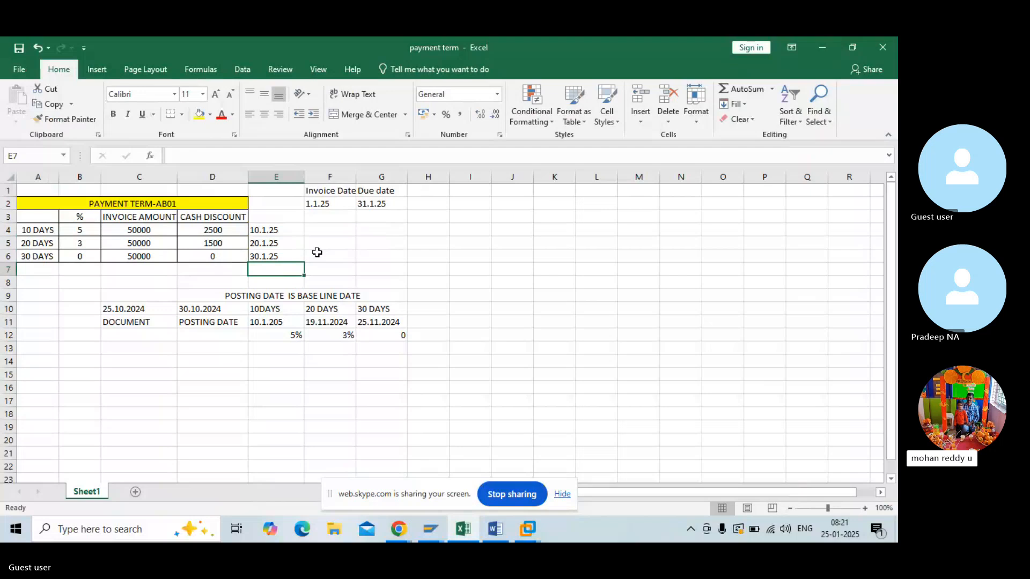
- Add the heading Due Date in cell E3 above the new date column
{"action": "left_click", "coordinate": [271, 217]}
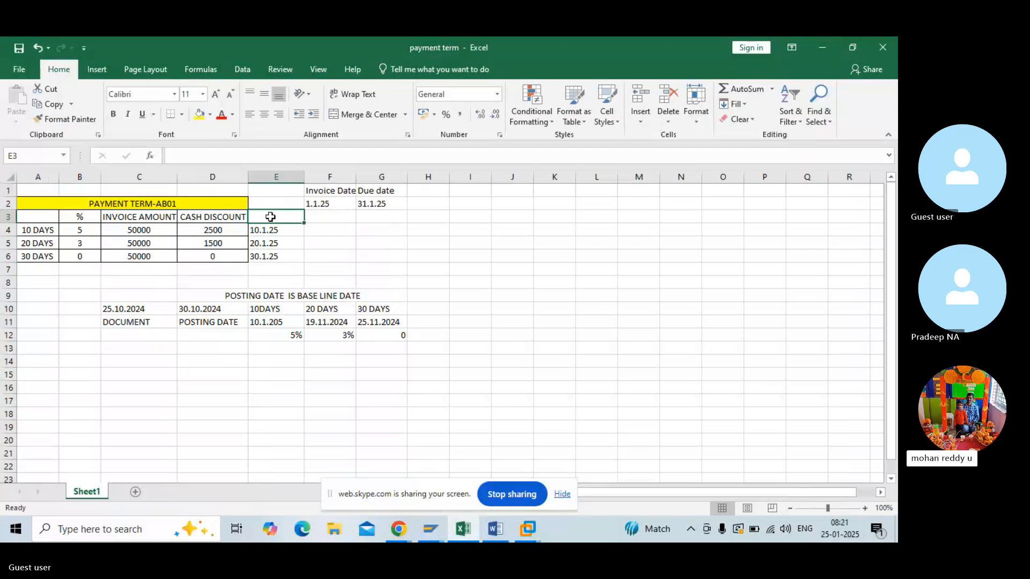
{"action": "type", "text": "Due"}
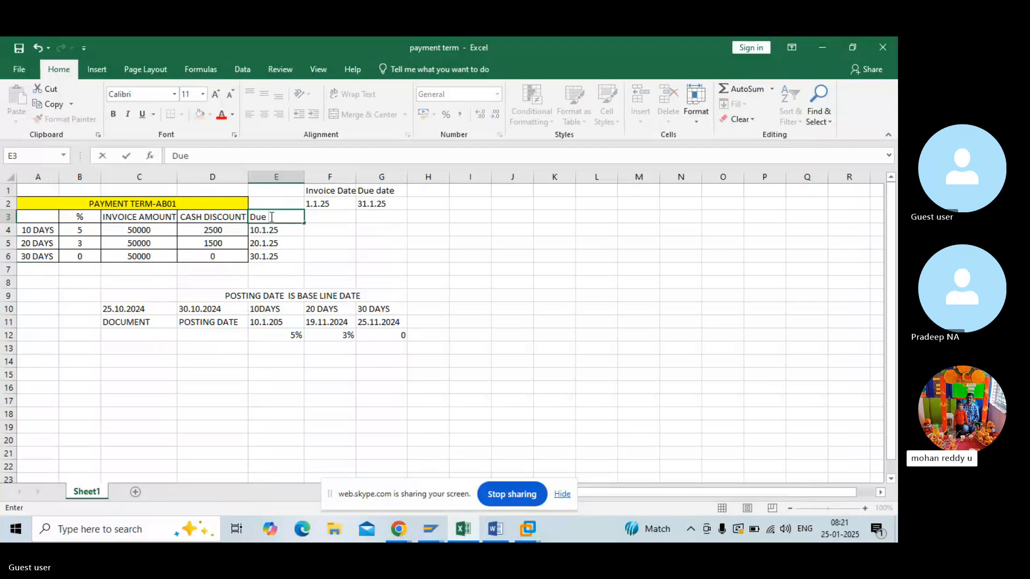
{"action": "type", "text": " Date"}
{"action": "key", "text": "Return"}
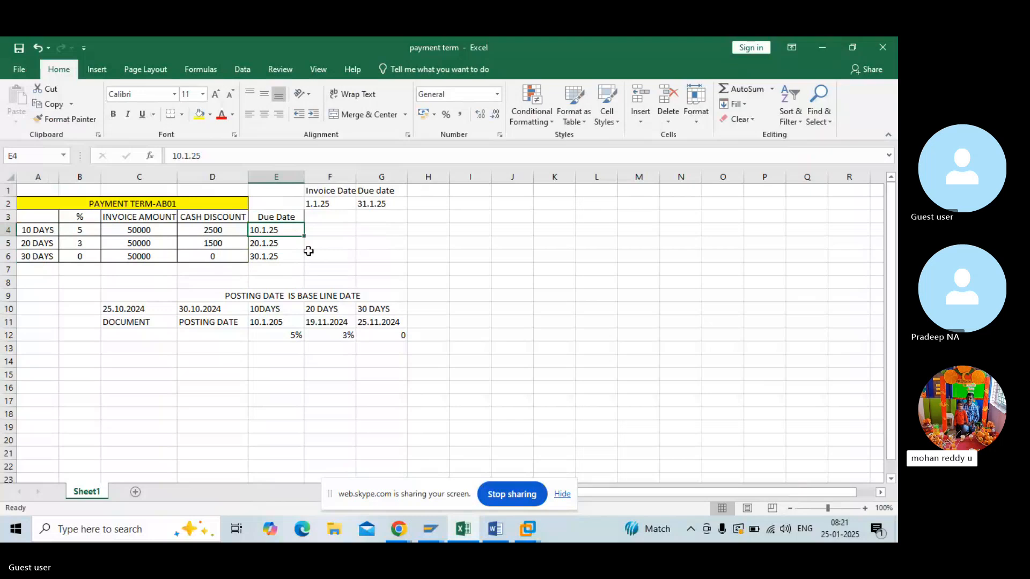
- Change the heading in cell E3 to Payment Date
{"action": "left_click", "coordinate": [256, 217]}
{"action": "left_click", "coordinate": [185, 156]}
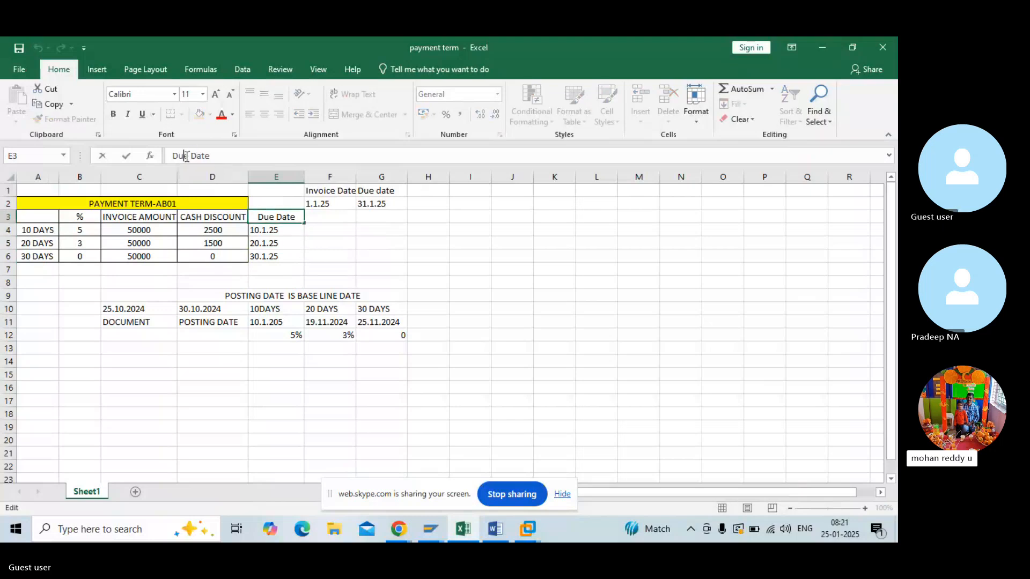
{"action": "key", "text": "BackSpace"}
{"action": "key", "text": "BackSpace"}
{"action": "key", "text": "BackSpace"}
{"action": "type", "text": "Payment"}
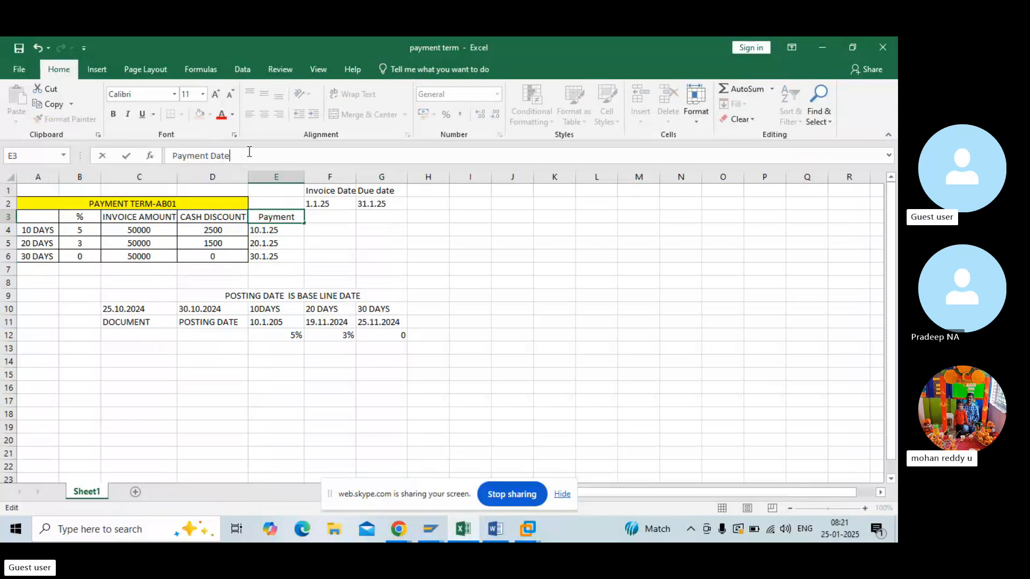
{"action": "key", "text": "Return"}
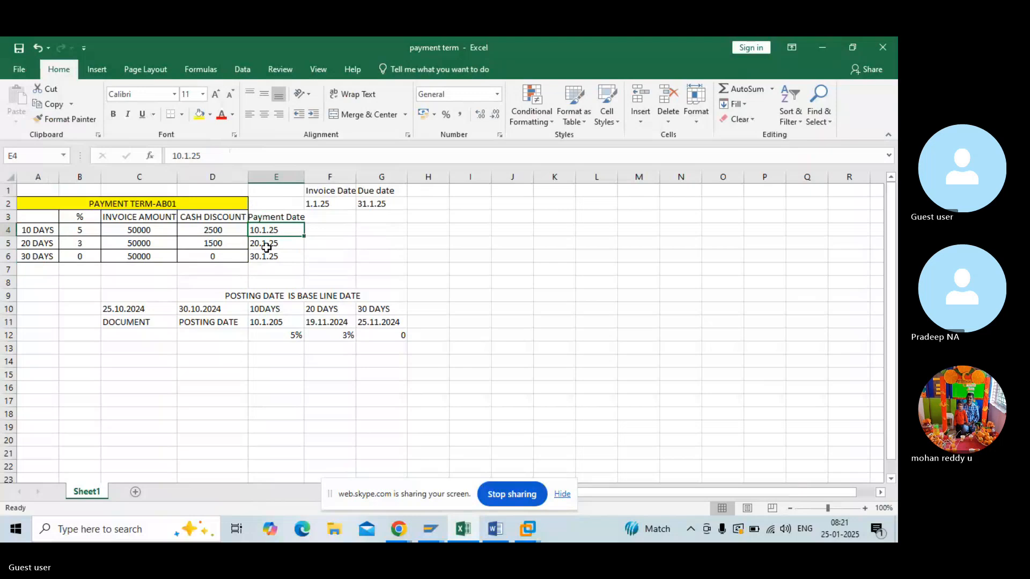
{"action": "left_click", "coordinate": [194, 231]}
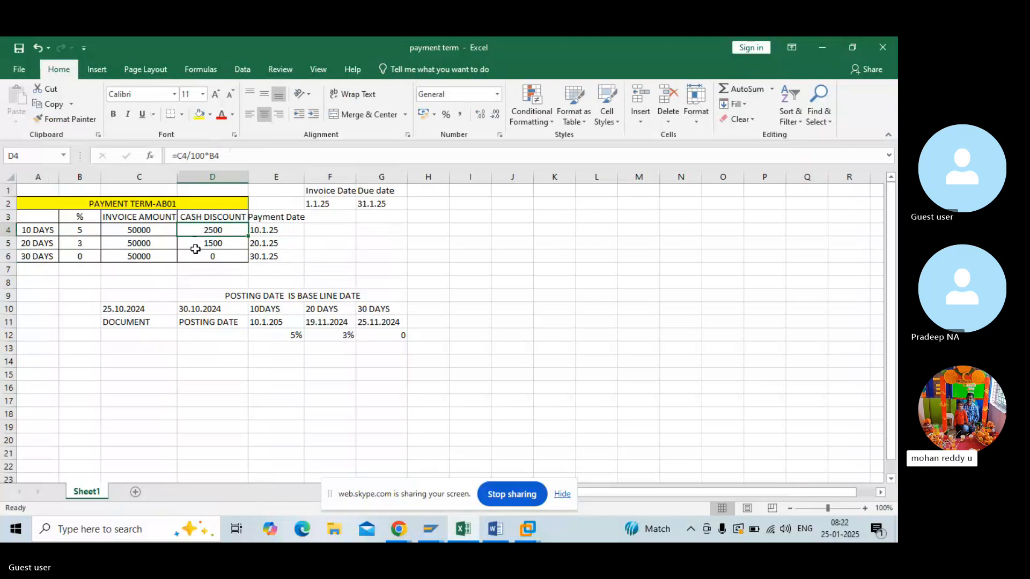
{"action": "left_click", "coordinate": [198, 243]}
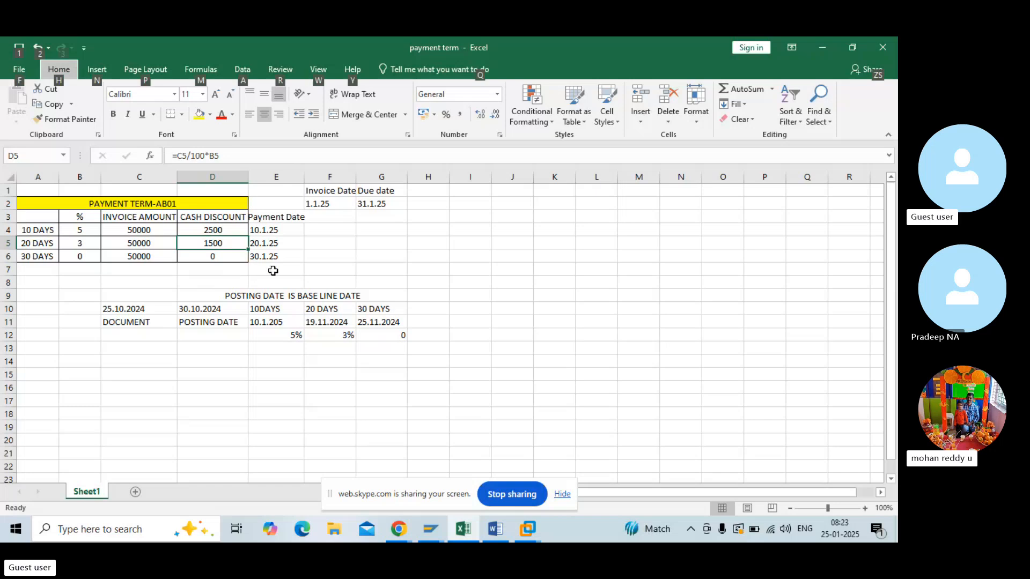
{"action": "left_click", "coordinate": [321, 268]}
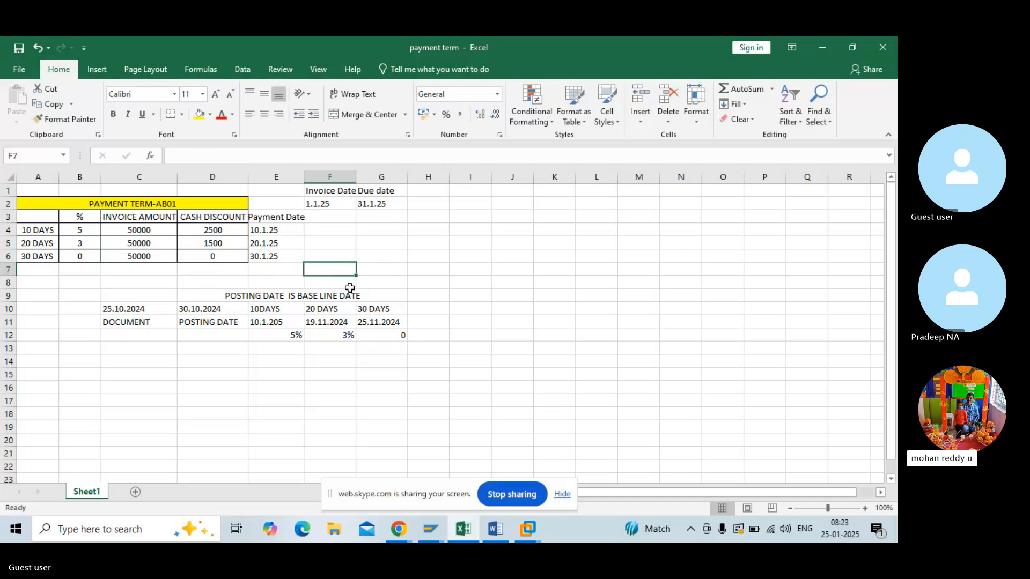
- Enter the label BASE LINE DATE in cell G7 and make it bold
{"action": "left_click", "coordinate": [396, 276]}
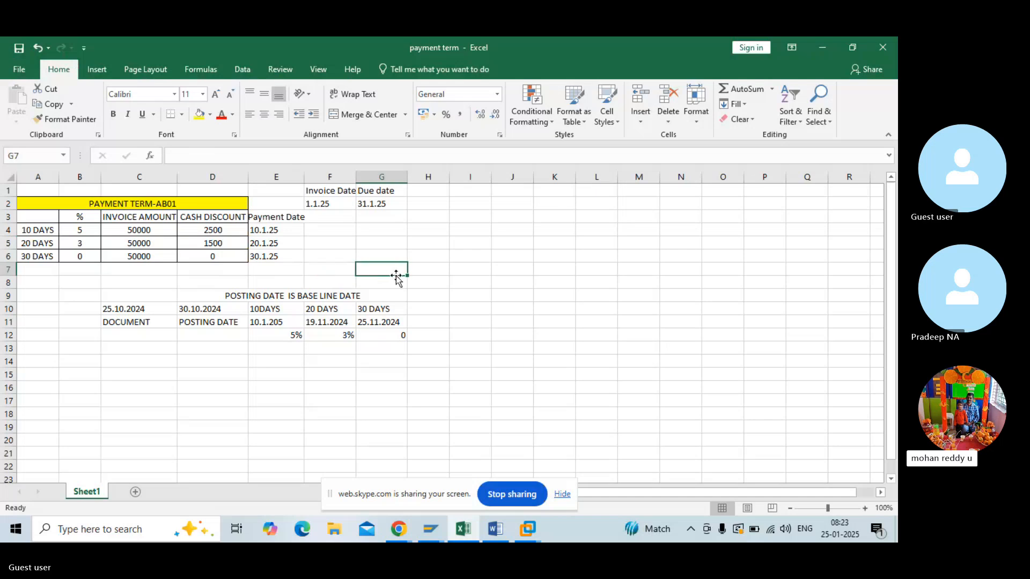
{"action": "type", "text": "BASE L"}
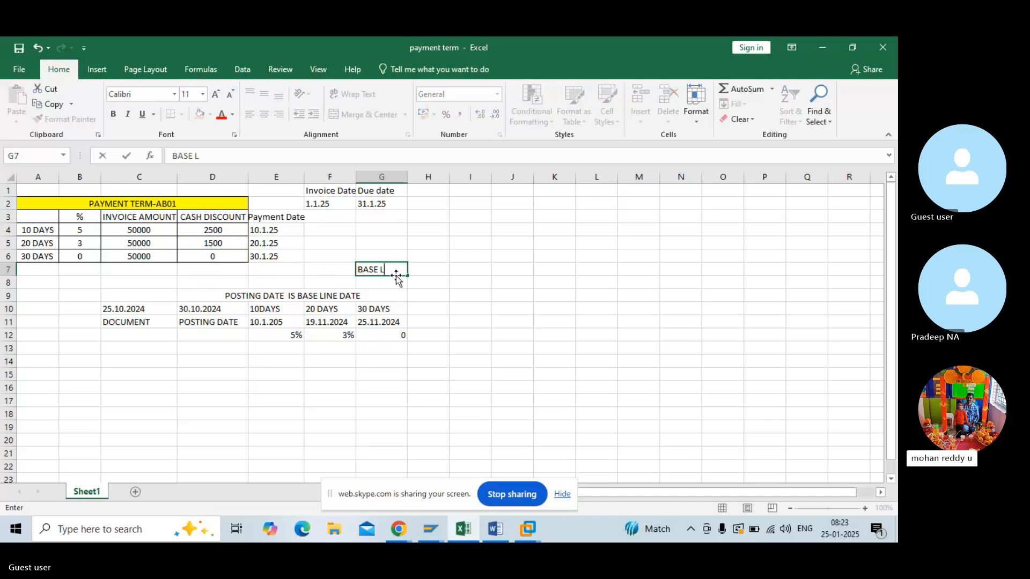
{"action": "type", "text": "INE DATE"}
{"action": "left_click", "coordinate": [373, 304]}
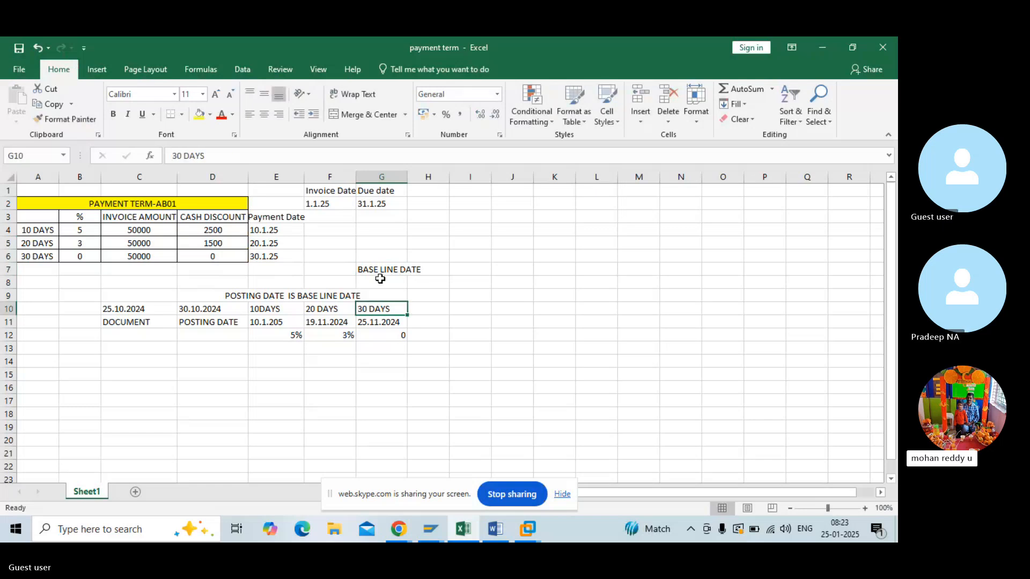
{"action": "left_click", "coordinate": [382, 268]}
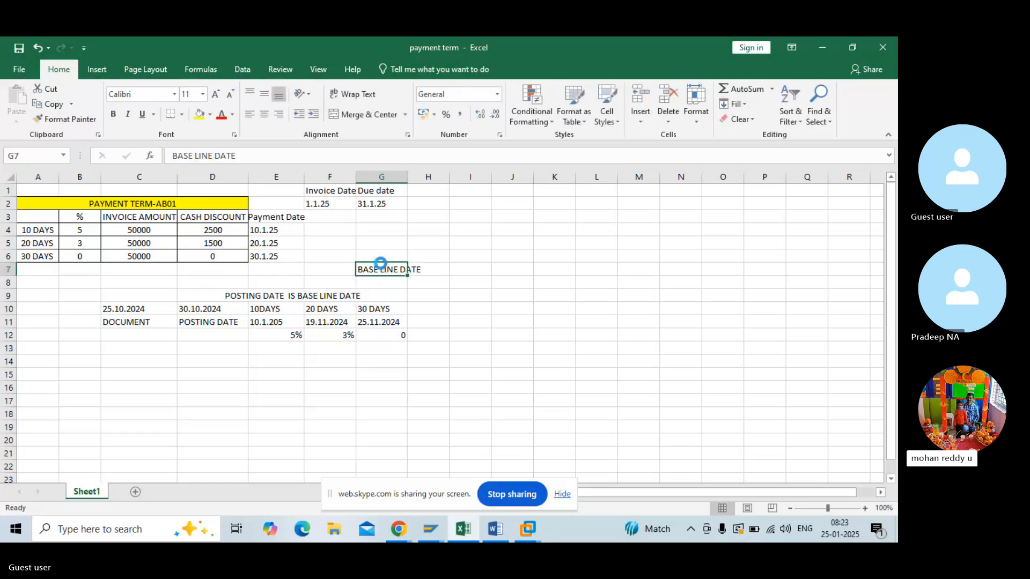
{"action": "key", "text": "ctrl+b"}
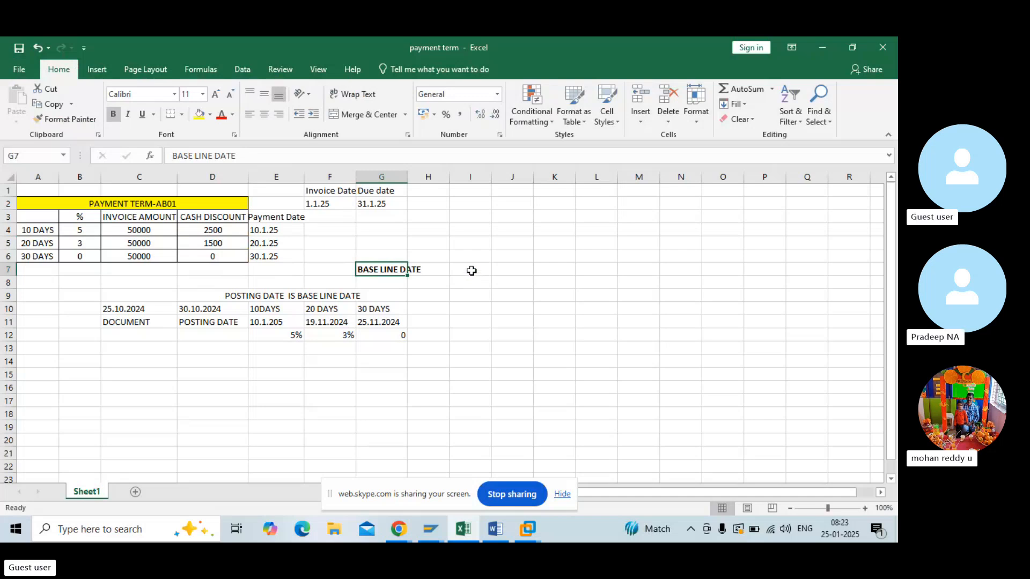
- Enter the note "1.Discount is fixed basing the baseline date." in cell I7
{"action": "left_click", "coordinate": [471, 272]}
{"action": "type", "text": "1.d"}
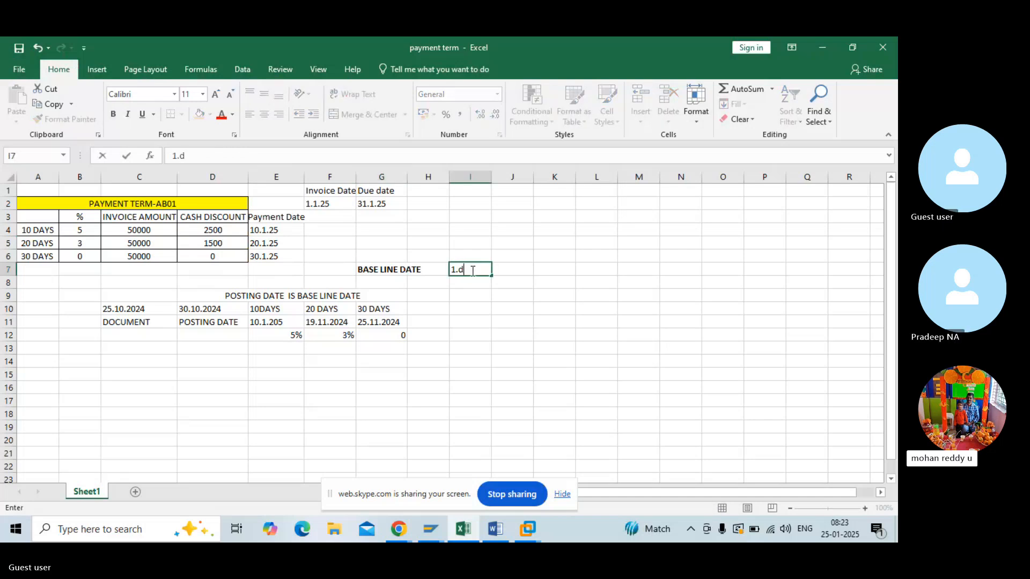
{"action": "key", "text": "BackSpace"}
{"action": "type", "text": "Discount is"}
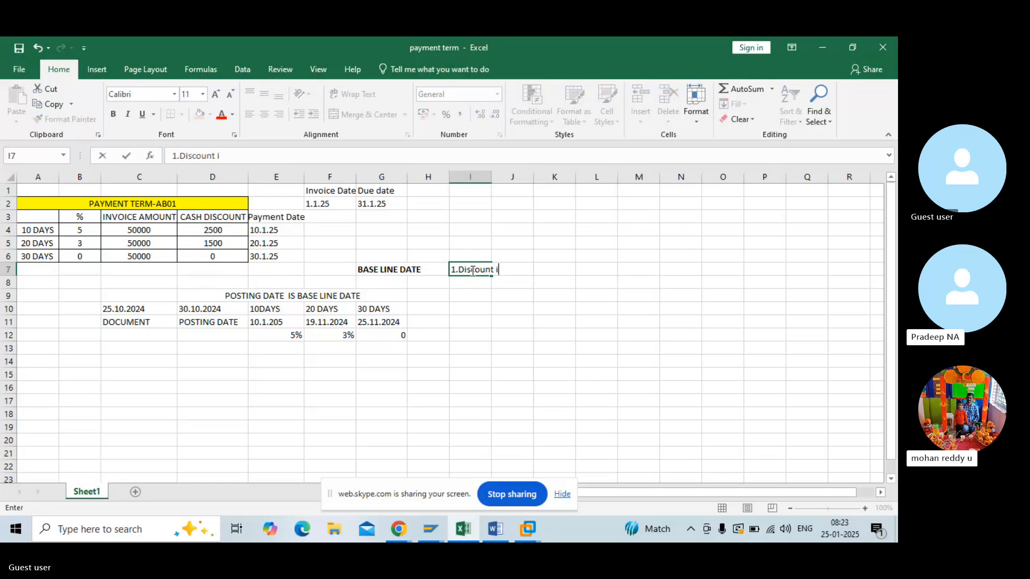
{"action": "type", "text": " fix"}
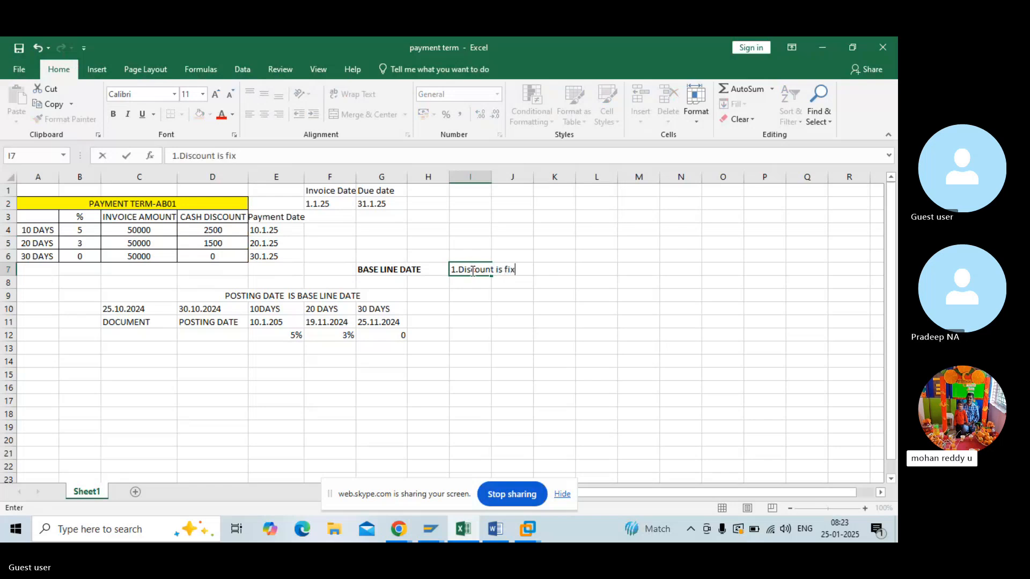
{"action": "type", "text": "ed basin"}
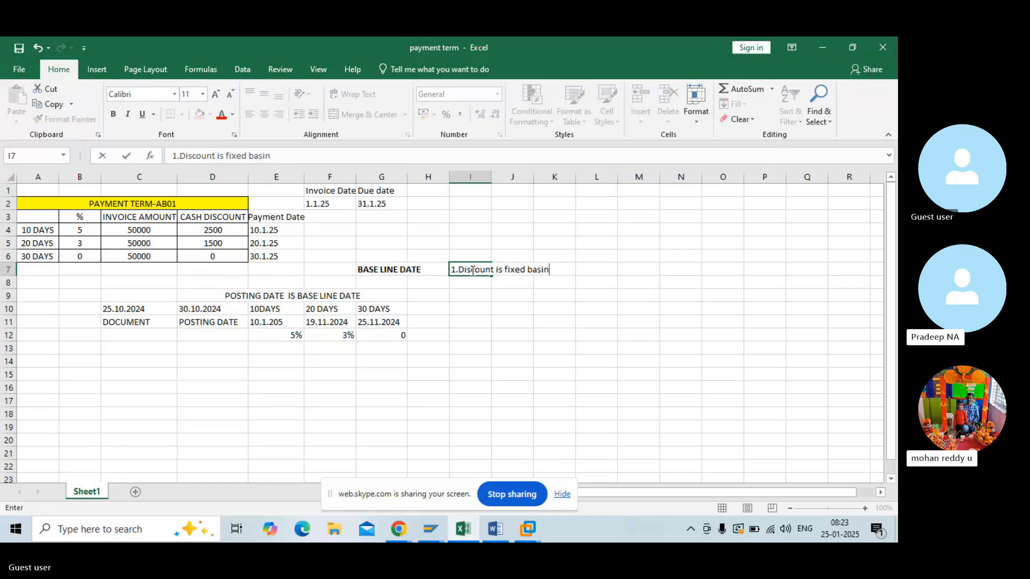
{"action": "type", "text": "g the basel"}
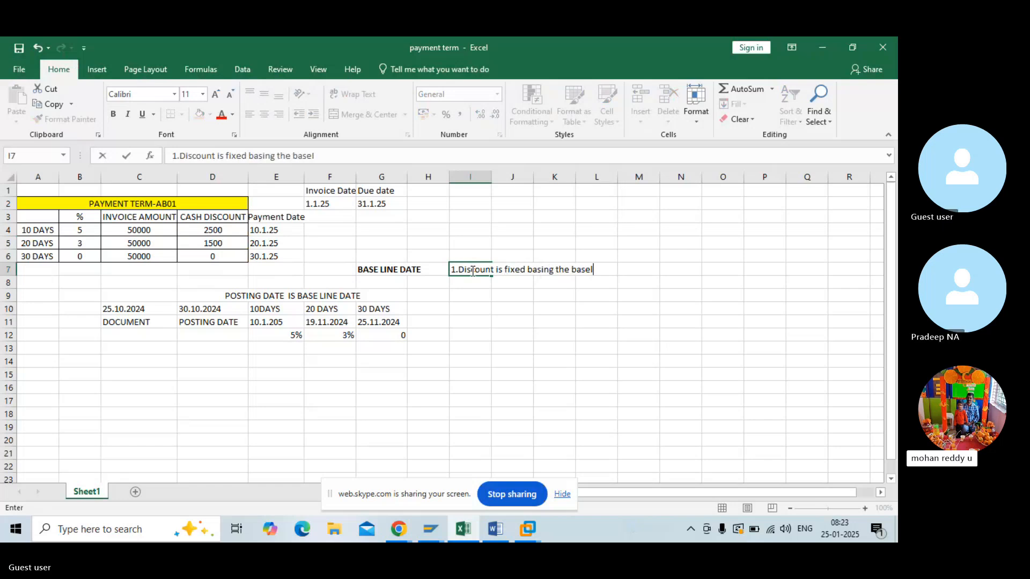
{"action": "type", "text": "ine date."}
{"action": "key", "text": "Return"}
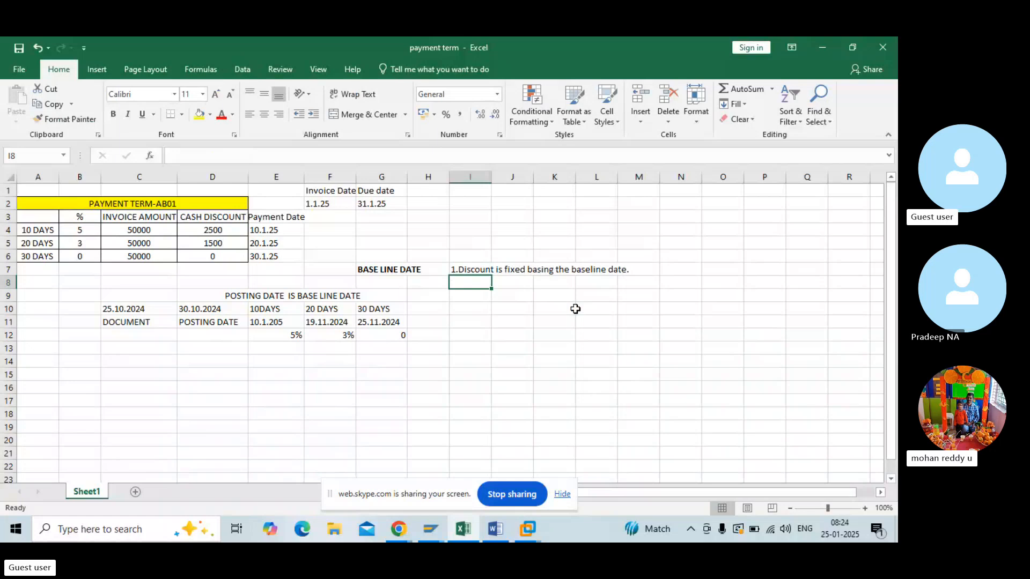
- Change the document date in cell C10 to 1.1.205
{"action": "left_click", "coordinate": [261, 318]}
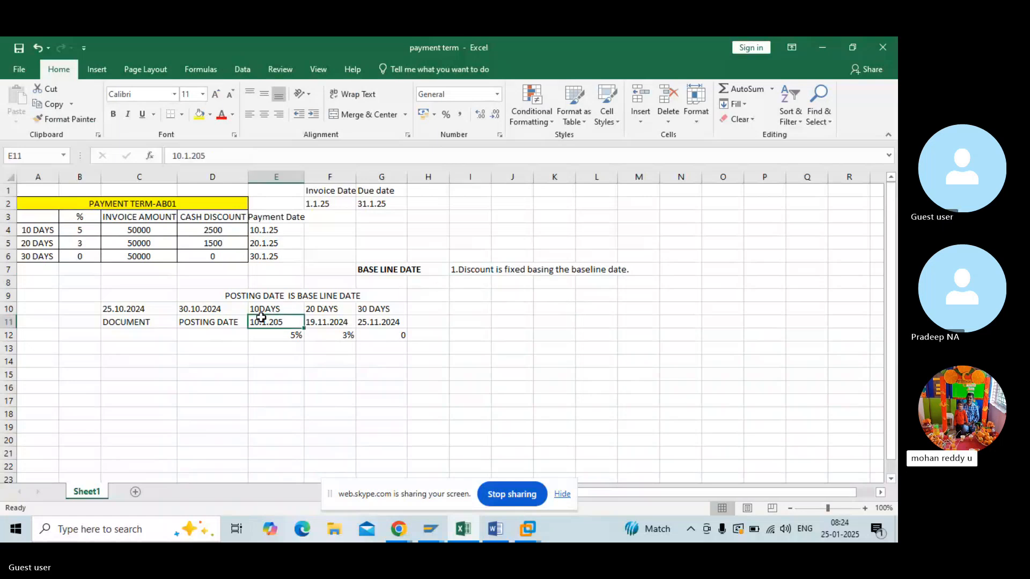
{"action": "left_click", "coordinate": [145, 308]}
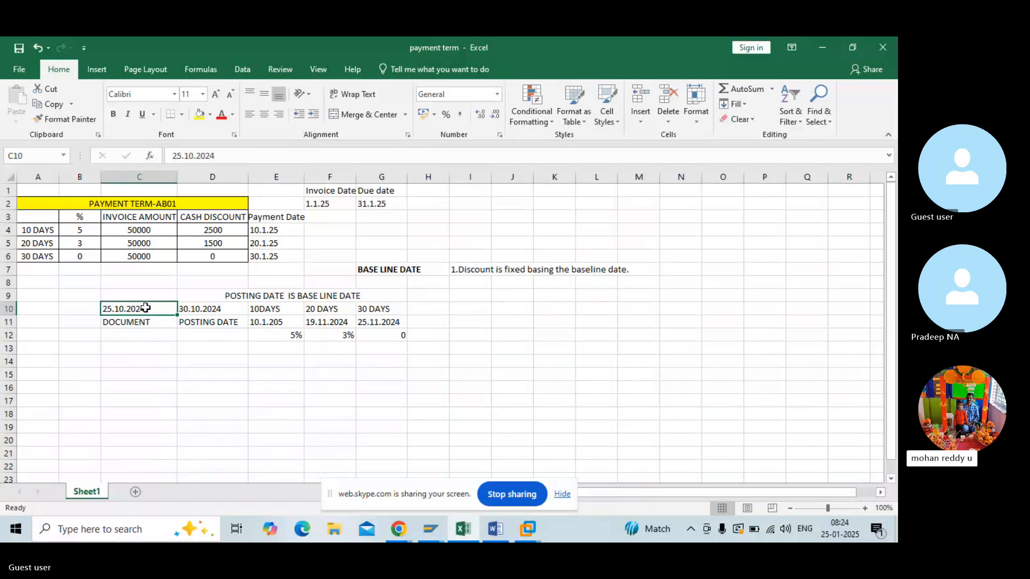
{"action": "left_click", "coordinate": [181, 156]}
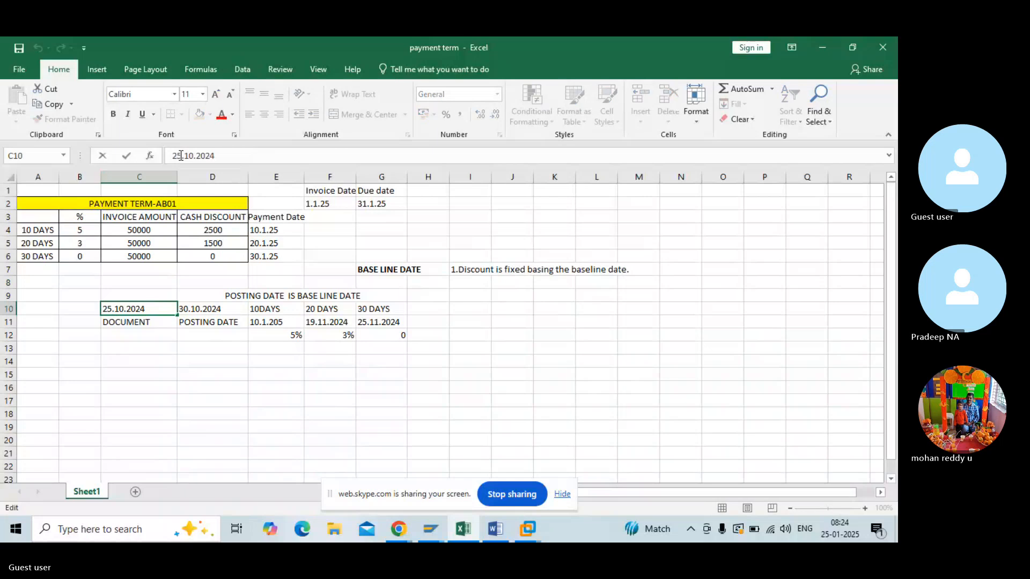
{"action": "key", "text": "BackSpace"}
{"action": "key", "text": "BackSpace"}
{"action": "type", "text": "1"}
{"action": "left_click", "coordinate": [187, 155]}
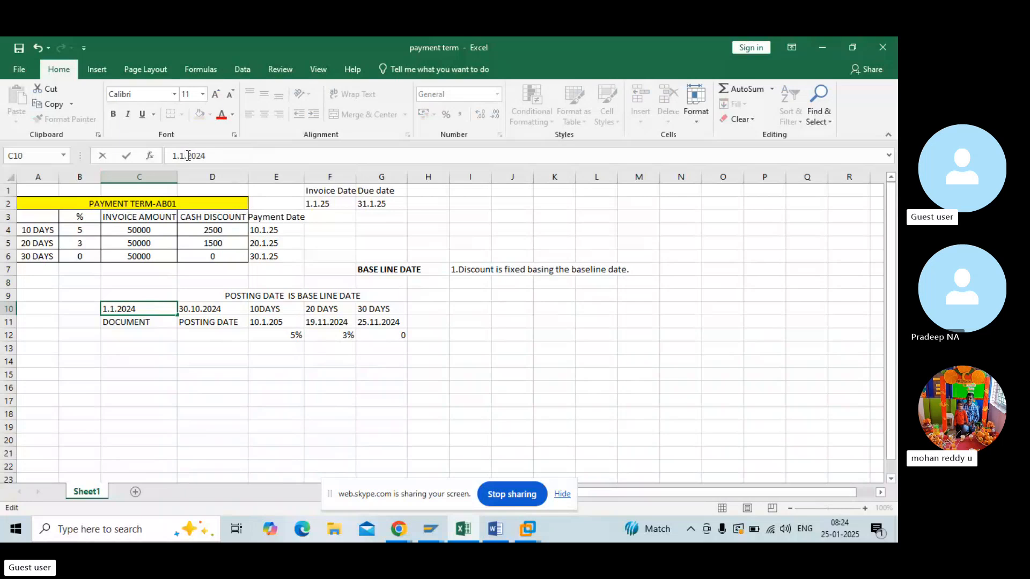
{"action": "key", "text": "BackSpace"}
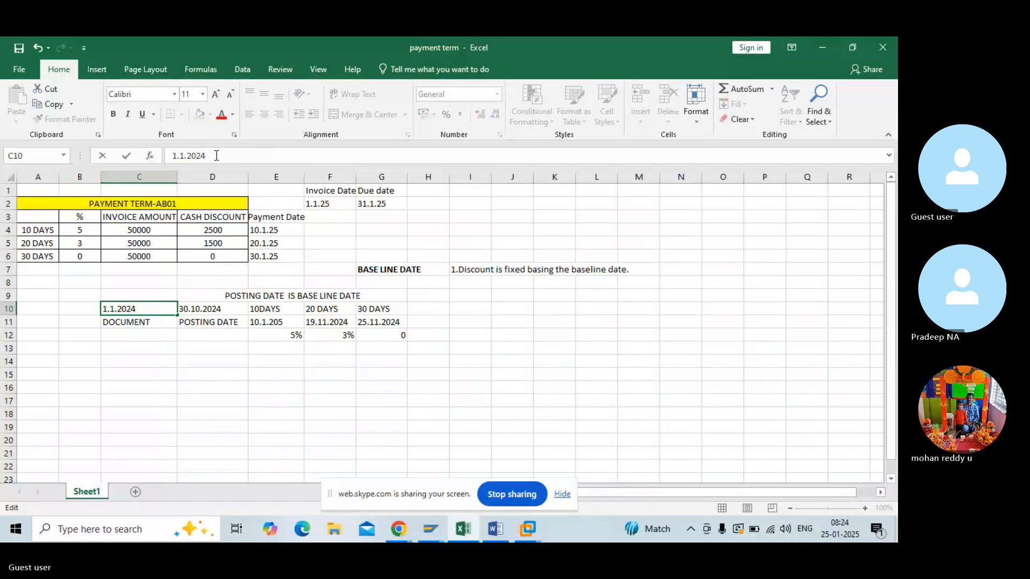
{"action": "key", "text": "BackSpace"}
{"action": "key", "text": "BackSpace"}
{"action": "type", "text": "5"}
{"action": "key", "text": "Return"}
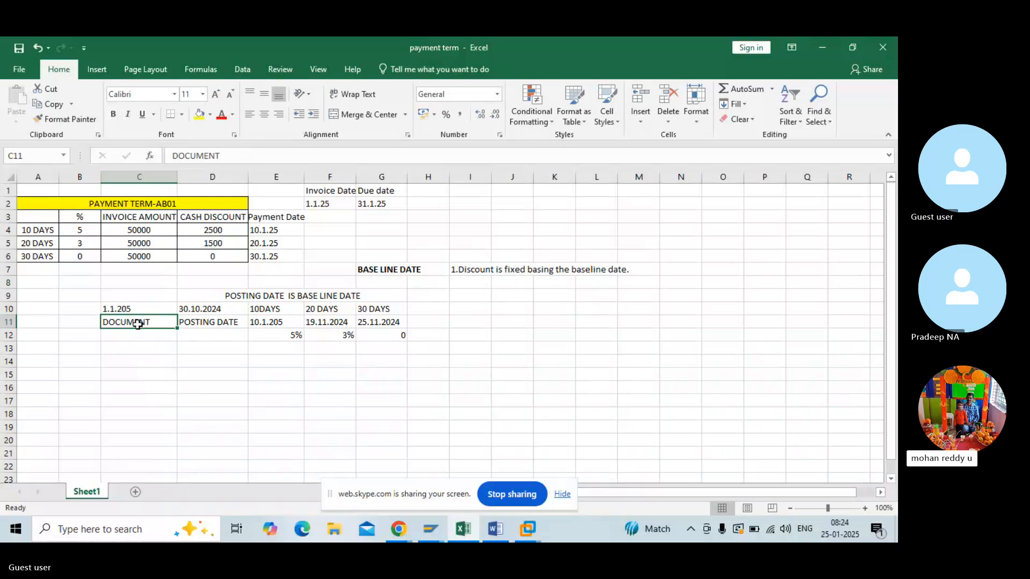
- Move the DOCUMENT label from C11 to C9, above its date, and extend it to read DOCUMENT ATE
{"action": "key", "text": "ctrl+c"}
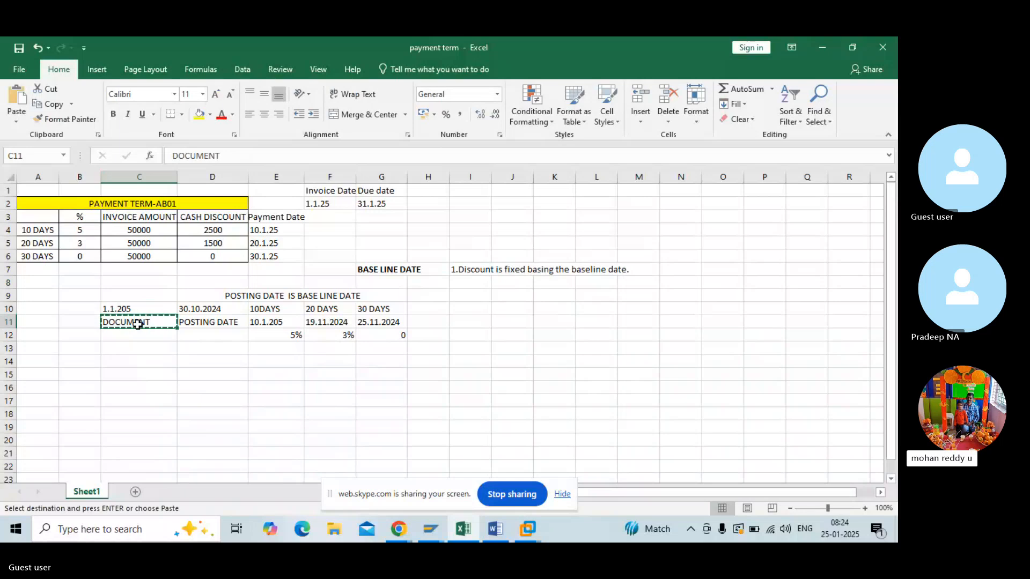
{"action": "left_click", "coordinate": [128, 300]}
{"action": "key", "text": "ctrl+v"}
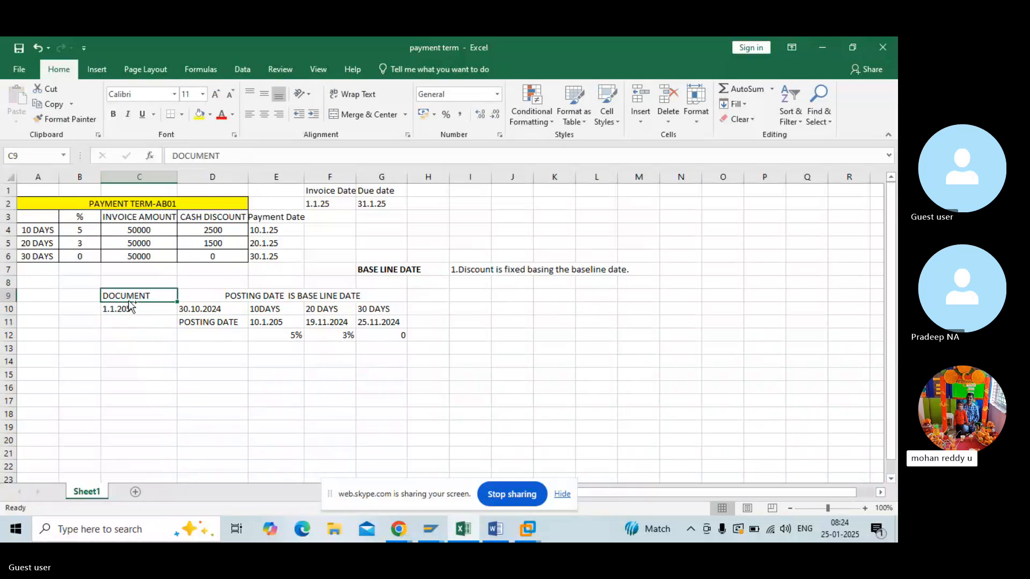
{"action": "left_click", "coordinate": [226, 157]}
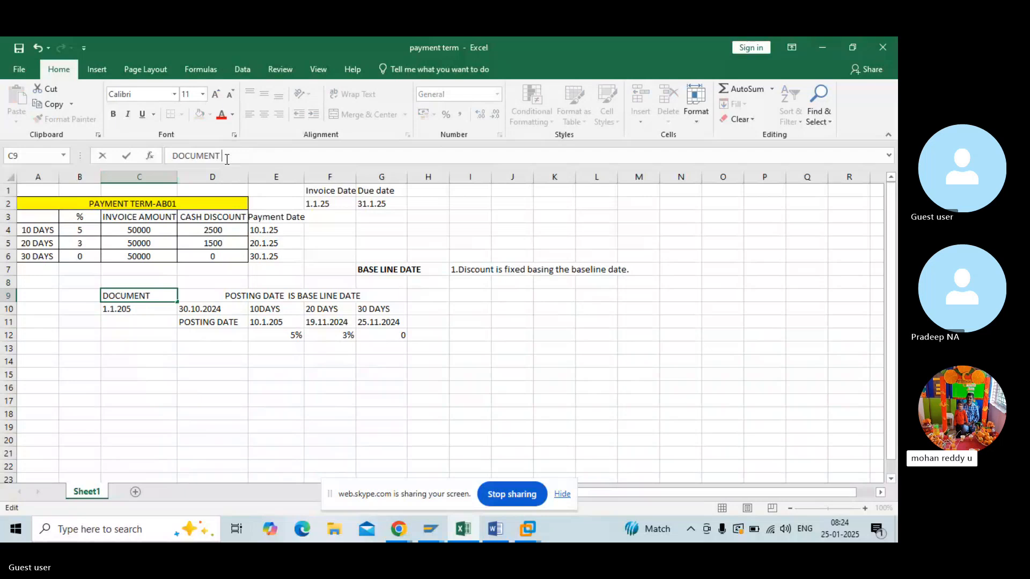
{"action": "type", "text": "ATE"}
{"action": "key", "text": "Return"}
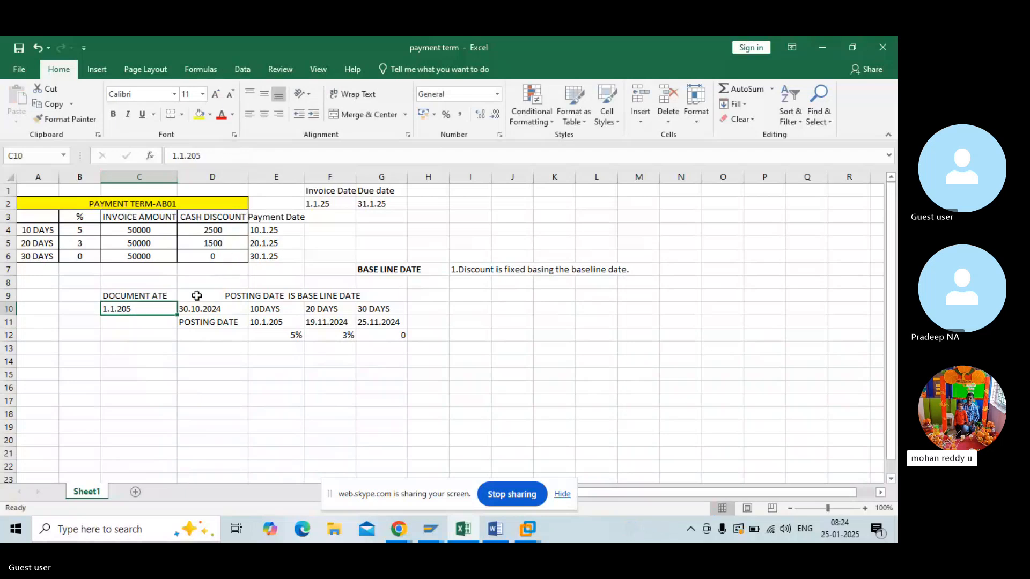
- Change the posting date in cell D10 to 5.1.2025
{"action": "left_click", "coordinate": [192, 314]}
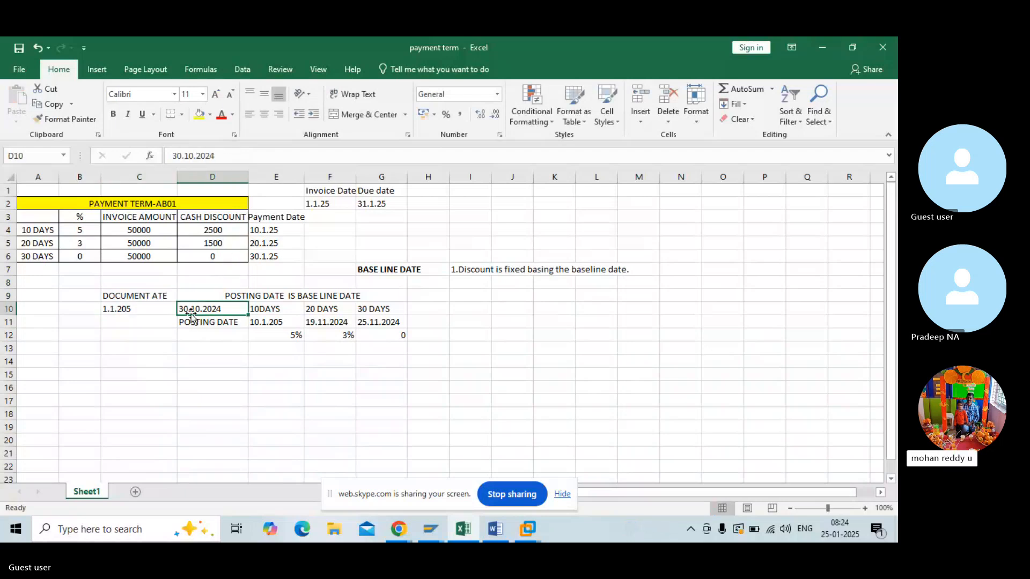
{"action": "left_click", "coordinate": [184, 155]}
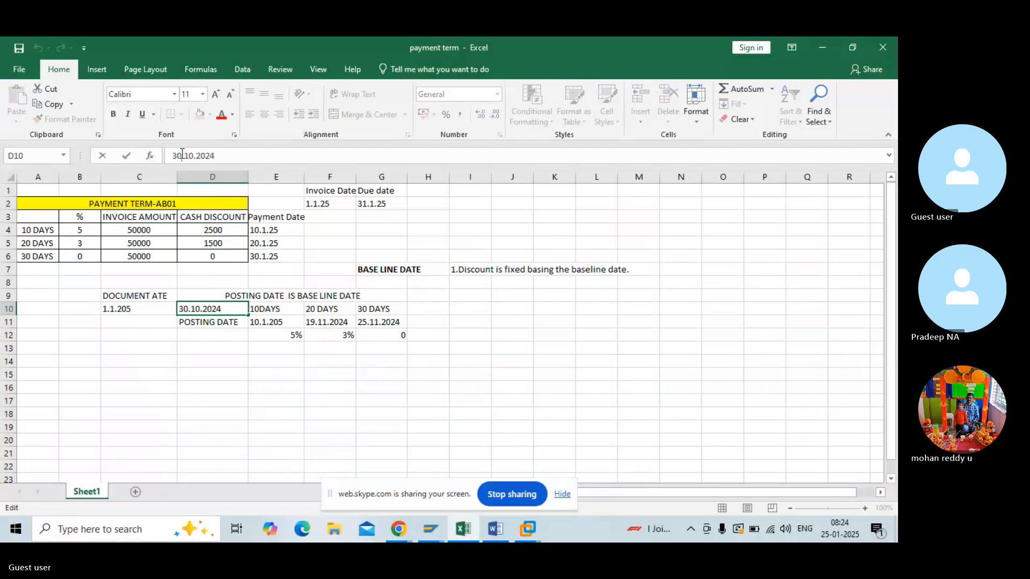
{"action": "key", "text": "BackSpace"}
{"action": "key", "text": "BackSpace"}
{"action": "type", "text": "5"}
{"action": "left_click", "coordinate": [188, 156]}
{"action": "key", "text": "BackSpace"}
{"action": "key", "text": "BackSpace"}
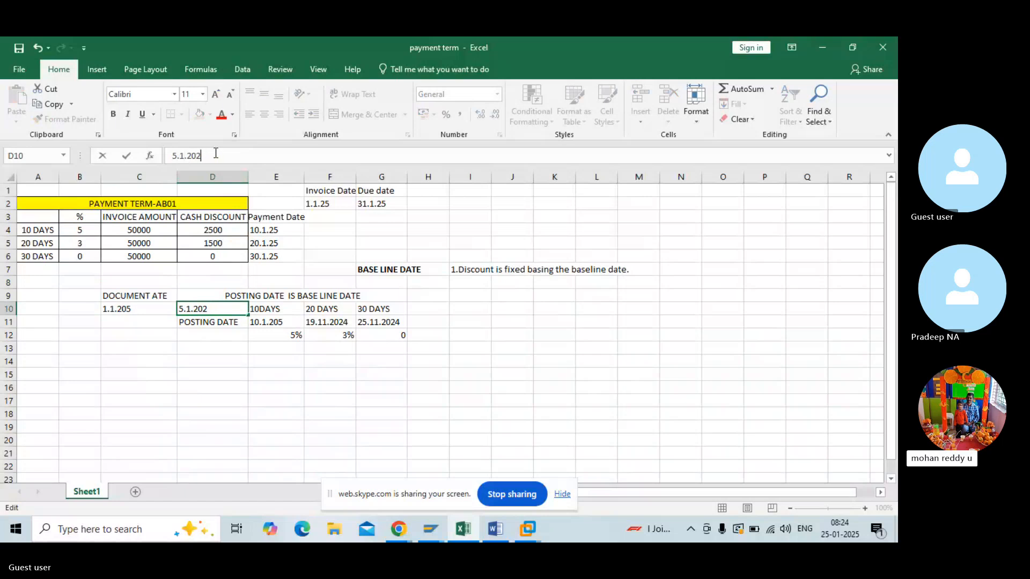
{"action": "type", "text": "5"}
{"action": "key", "text": "Return"}
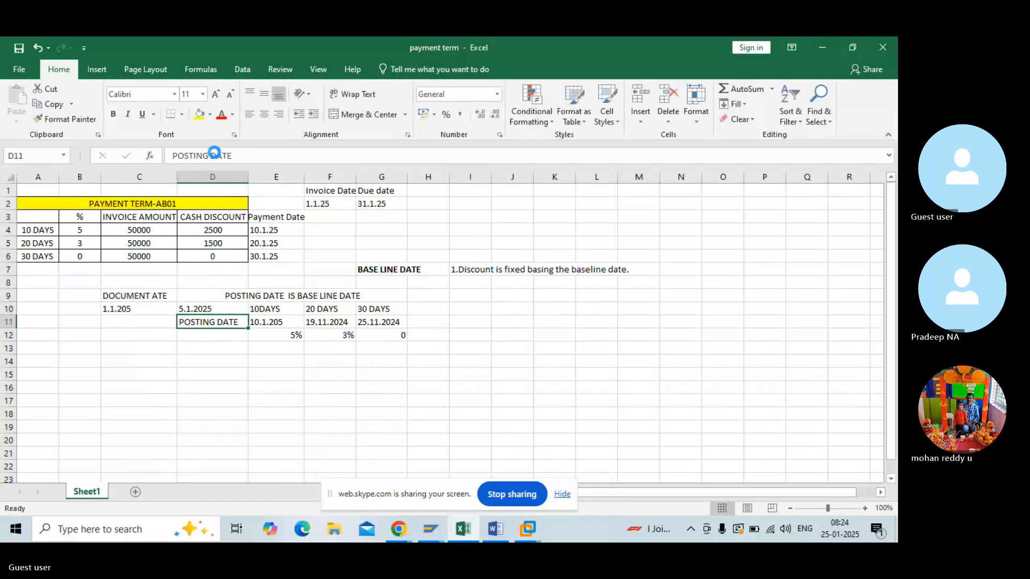
{"action": "left_click", "coordinate": [299, 370]}
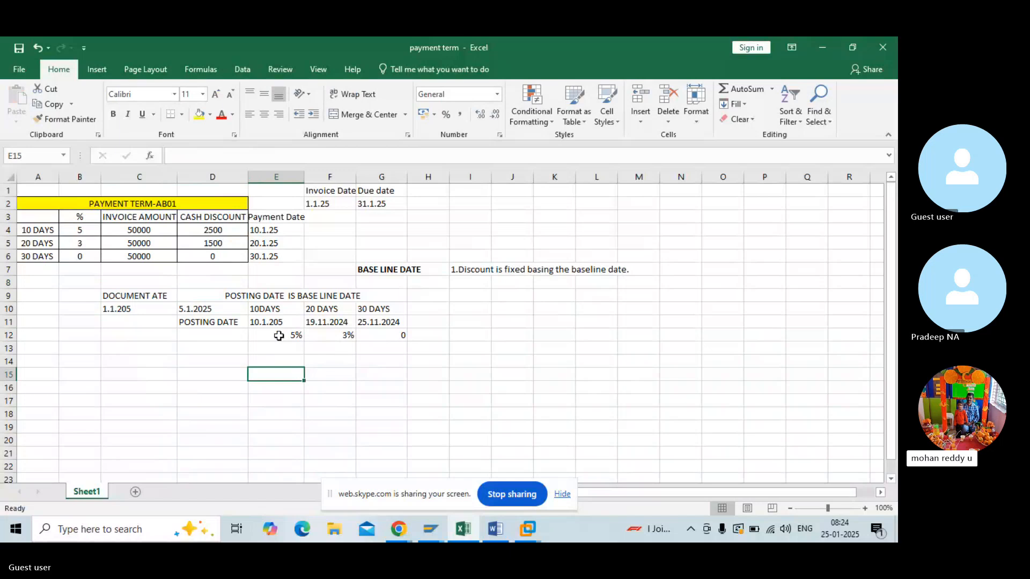
- Move the merged heading POSTING DATE IS BASE LINE DATE from D9 to H9
{"action": "left_click", "coordinate": [207, 323]}
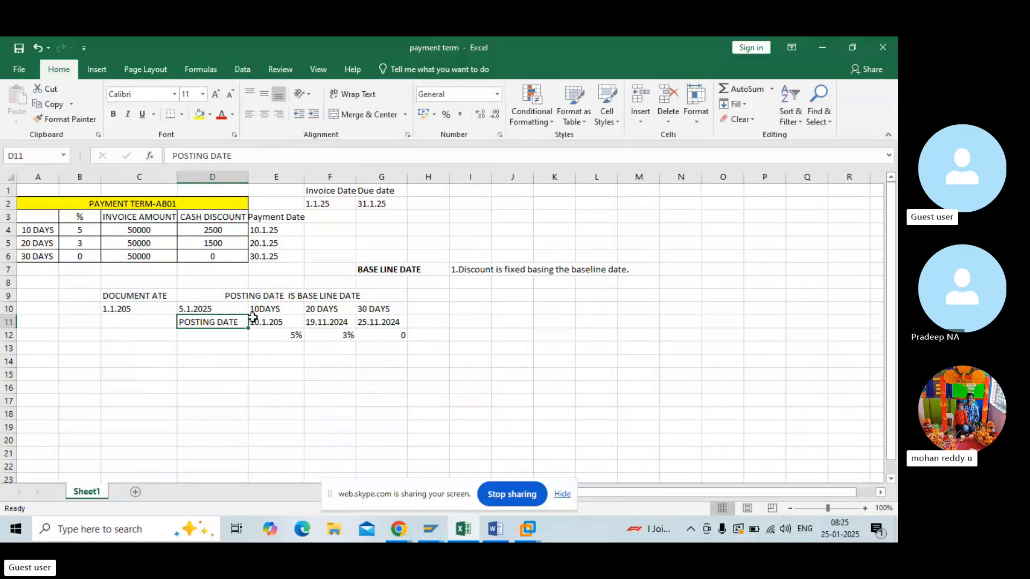
{"action": "left_click", "coordinate": [244, 297]}
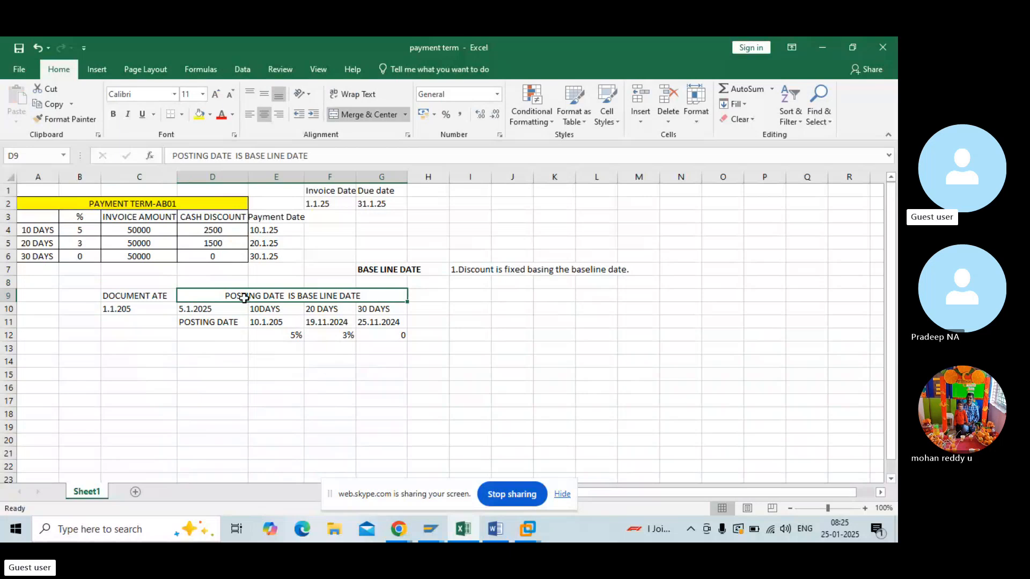
{"action": "key", "text": "ctrl+c"}
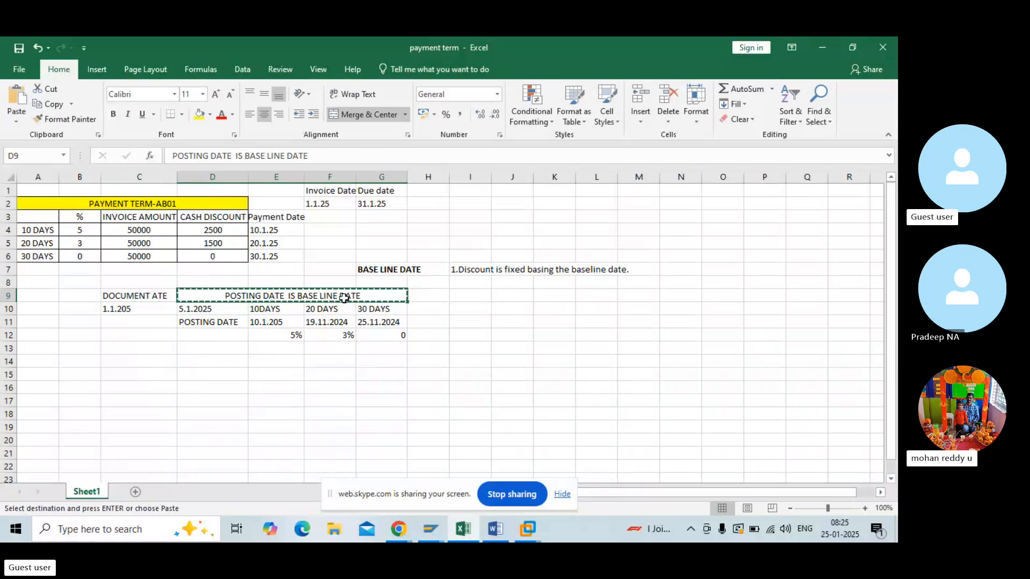
{"action": "left_click", "coordinate": [424, 297]}
{"action": "key", "text": "ctrl+v"}
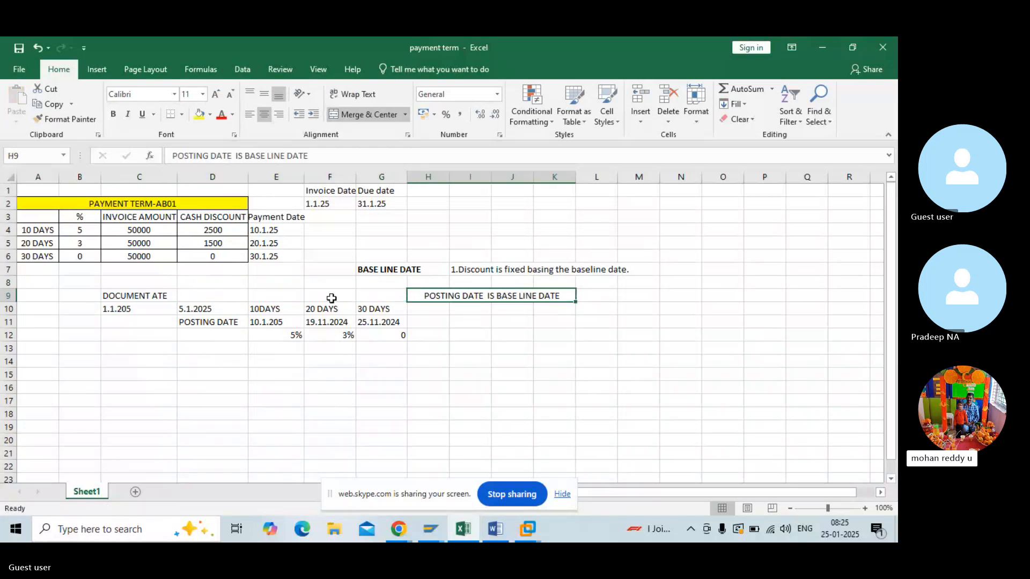
- Move the POSTING DATE label from cell D11 to D9, above its date
{"action": "left_click", "coordinate": [218, 321]}
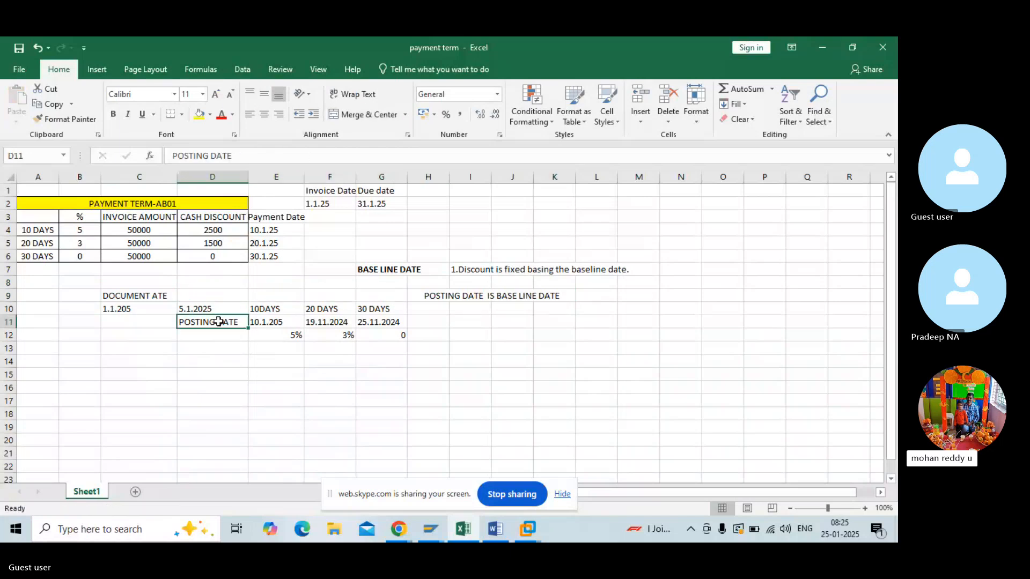
{"action": "key", "text": "ctrl+x"}
{"action": "left_click", "coordinate": [217, 296]}
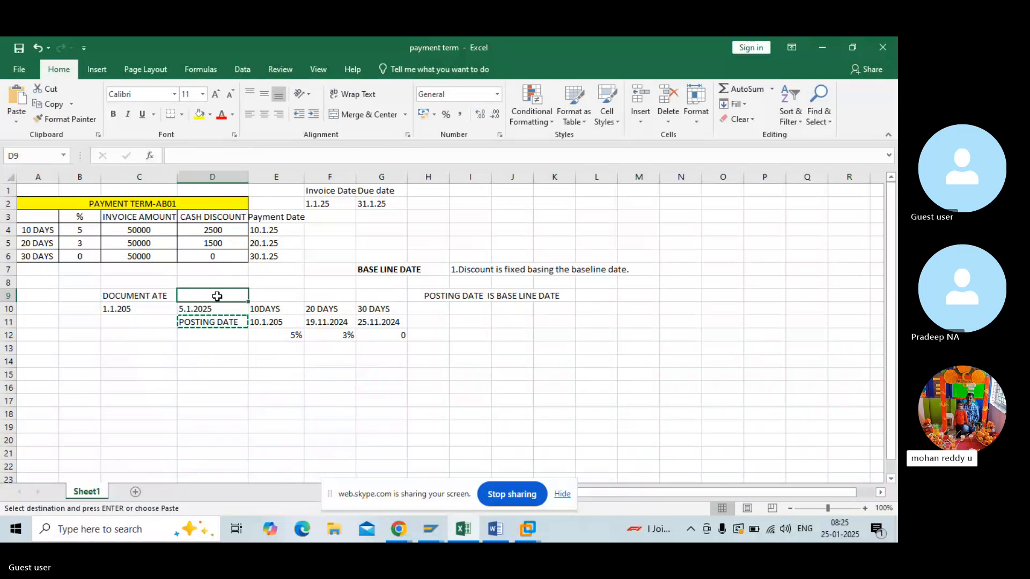
{"action": "key", "text": "ctrl+v"}
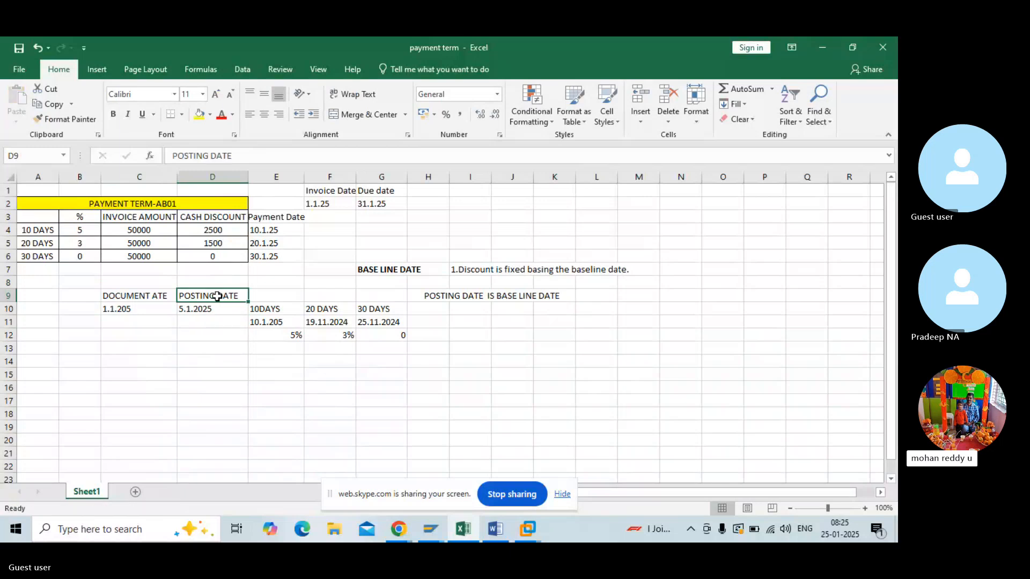
- Correct the label in cell C9 to DOCUMENT DATE
{"action": "left_click", "coordinate": [142, 296]}
{"action": "left_click", "coordinate": [223, 155]}
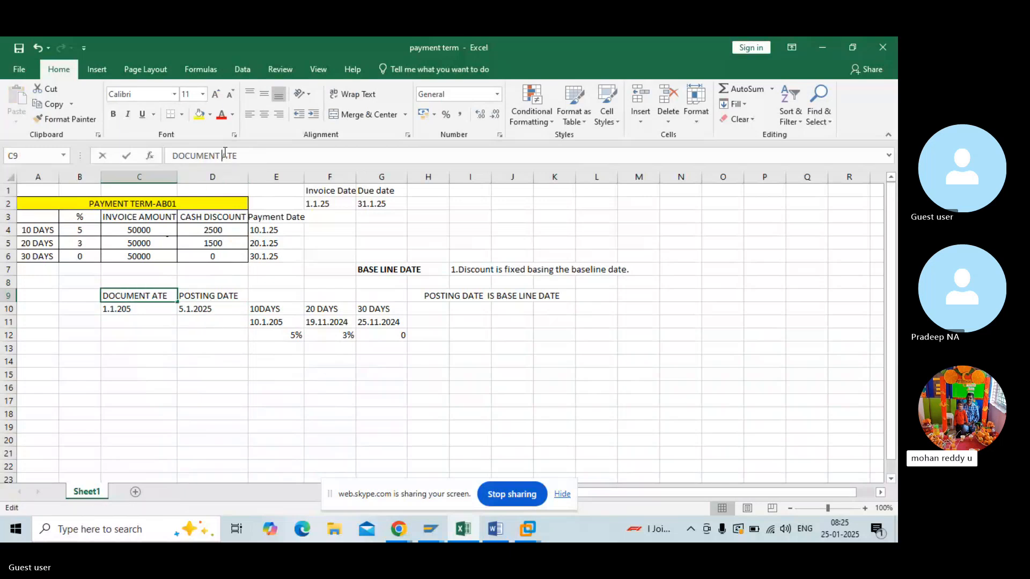
{"action": "type", "text": "D"}
{"action": "key", "text": "Return"}
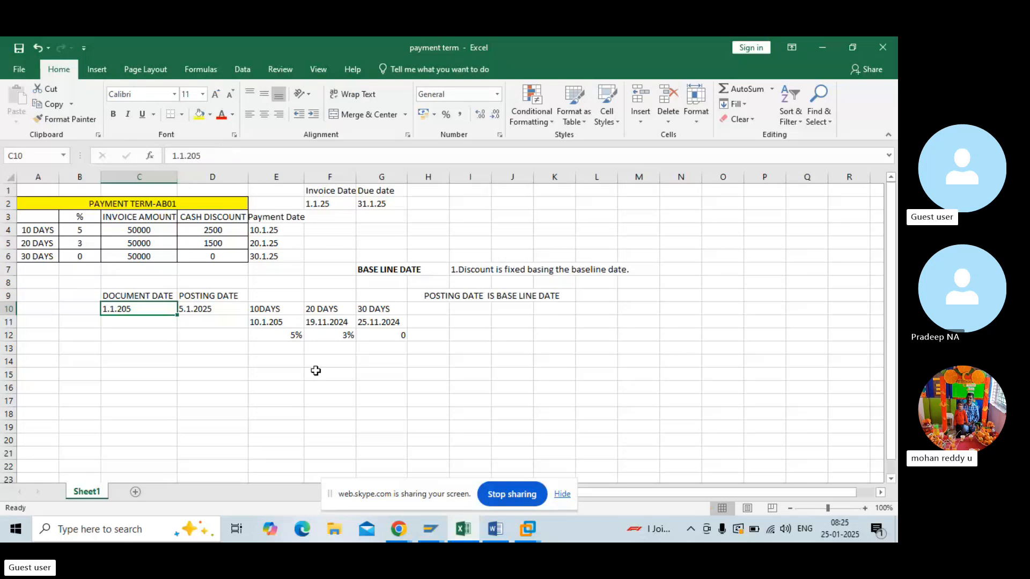
{"action": "left_click", "coordinate": [277, 400]}
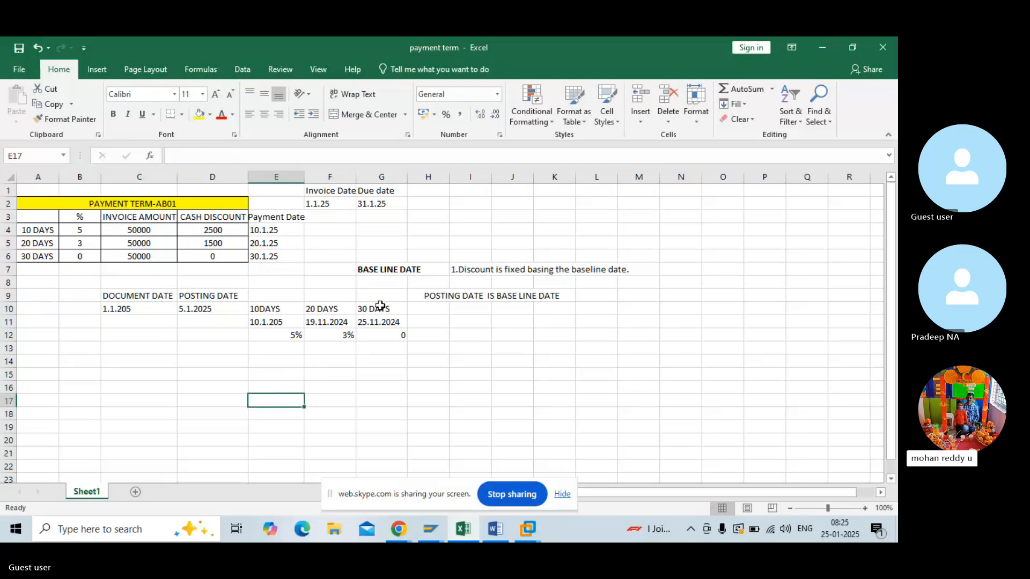
- Make the base line date heading in H9 and the DOCUMENT DATE and POSTING DATE labels in C9:D9 bold
{"action": "left_click", "coordinate": [430, 296]}
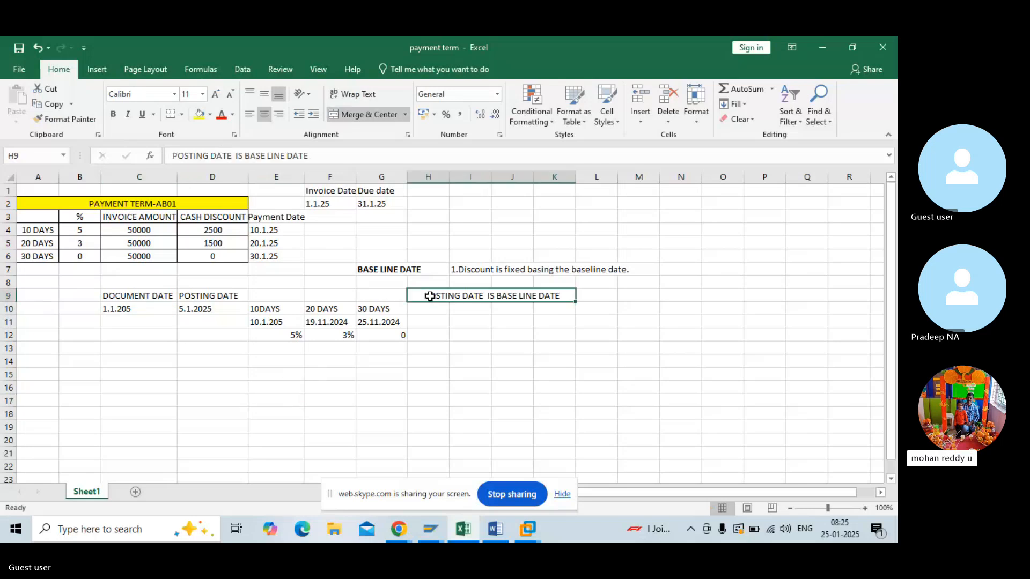
{"action": "key", "text": "ctrl+b"}
{"action": "left_click", "coordinate": [288, 295]}
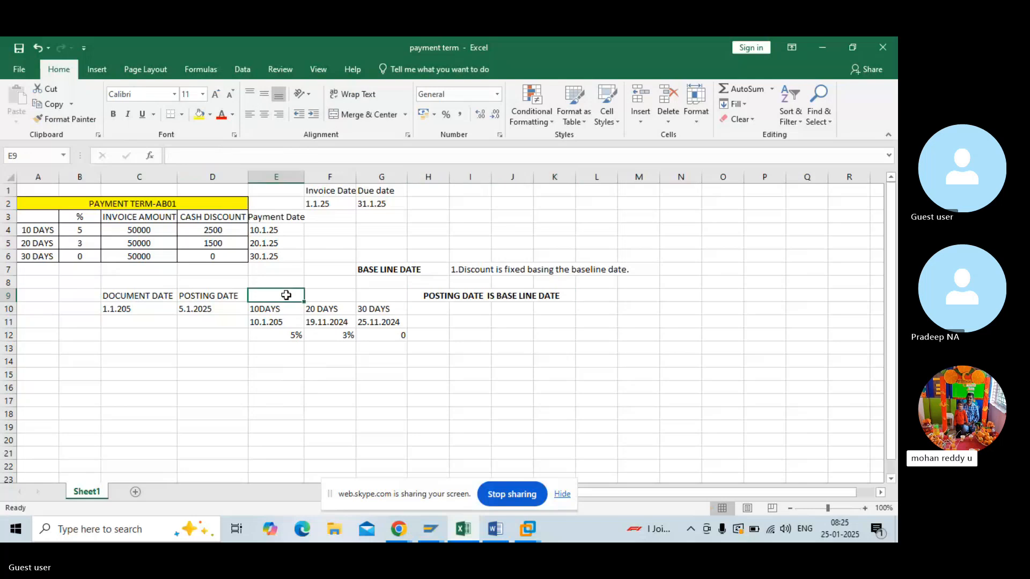
{"action": "left_click", "coordinate": [125, 299]}
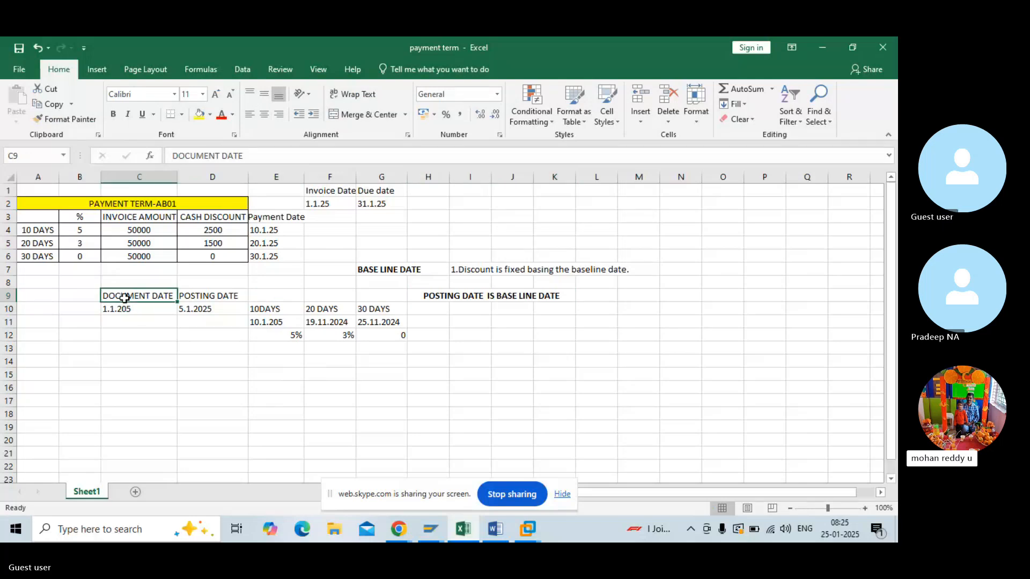
{"action": "key", "text": "shift+Right"}
{"action": "key", "text": "ctrl+b"}
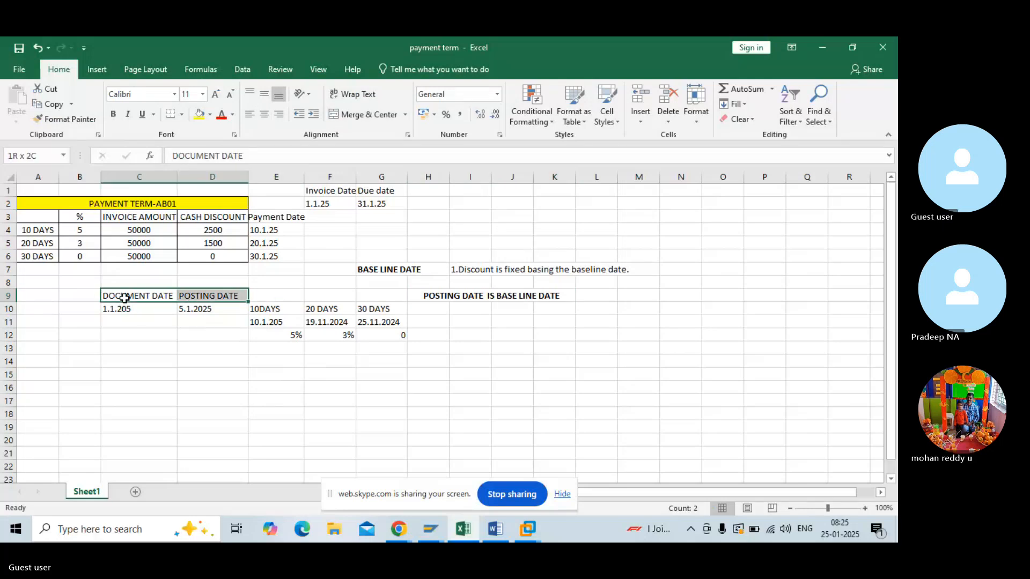
{"action": "left_click", "coordinate": [143, 330]}
{"action": "left_click", "coordinate": [255, 379]}
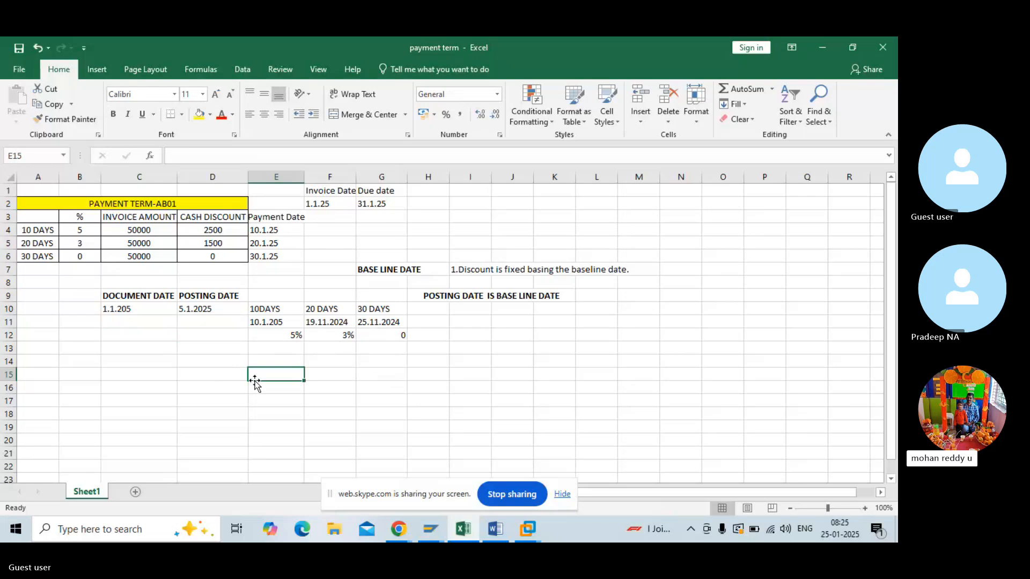
- Enter the note "1.Document date will be base line date as per vendor payment terms." in cell M10
{"action": "left_click", "coordinate": [629, 310]}
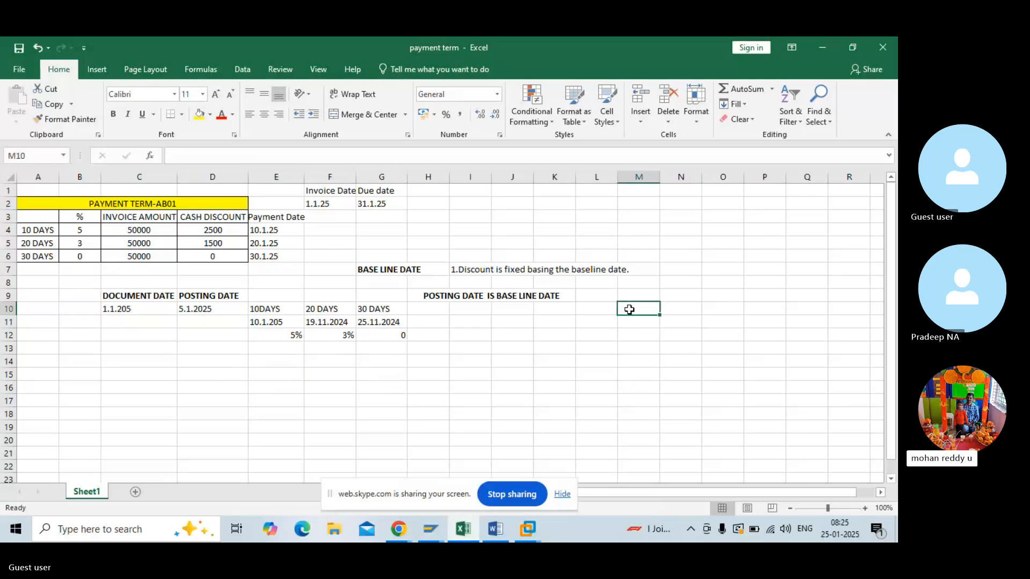
{"action": "type", "text": "1."}
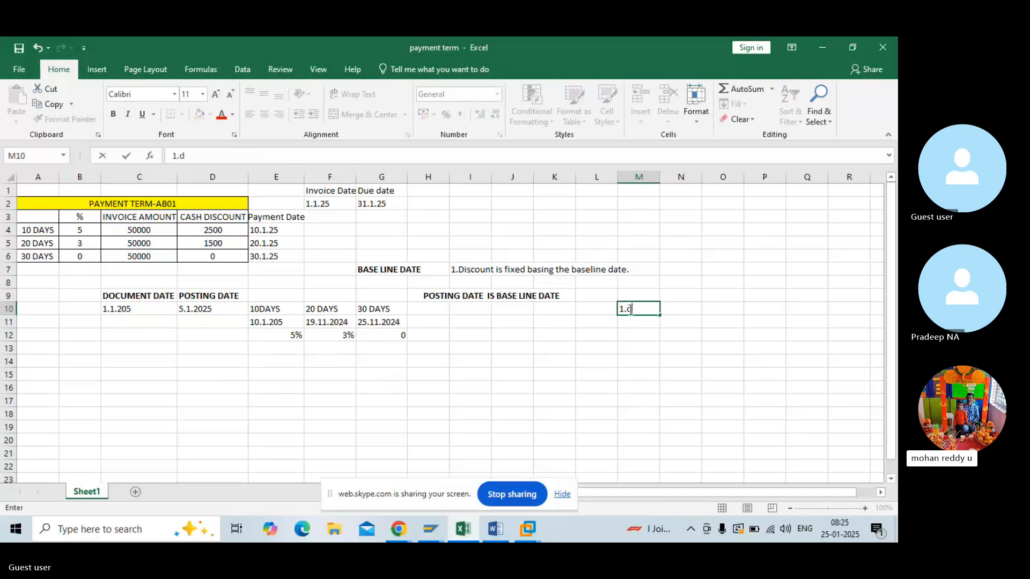
{"action": "type", "text": "Document dat"}
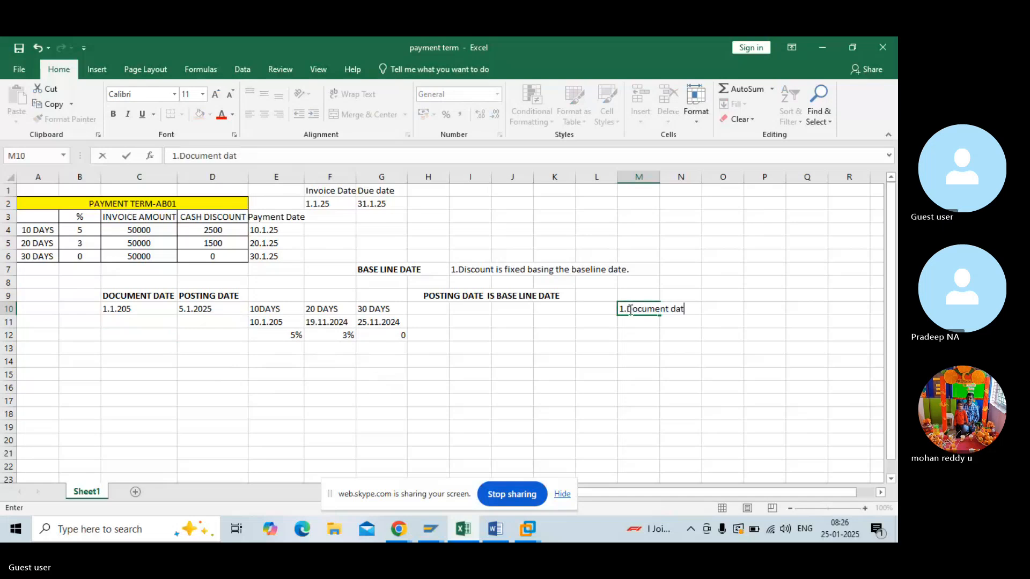
{"action": "type", "text": "e will"}
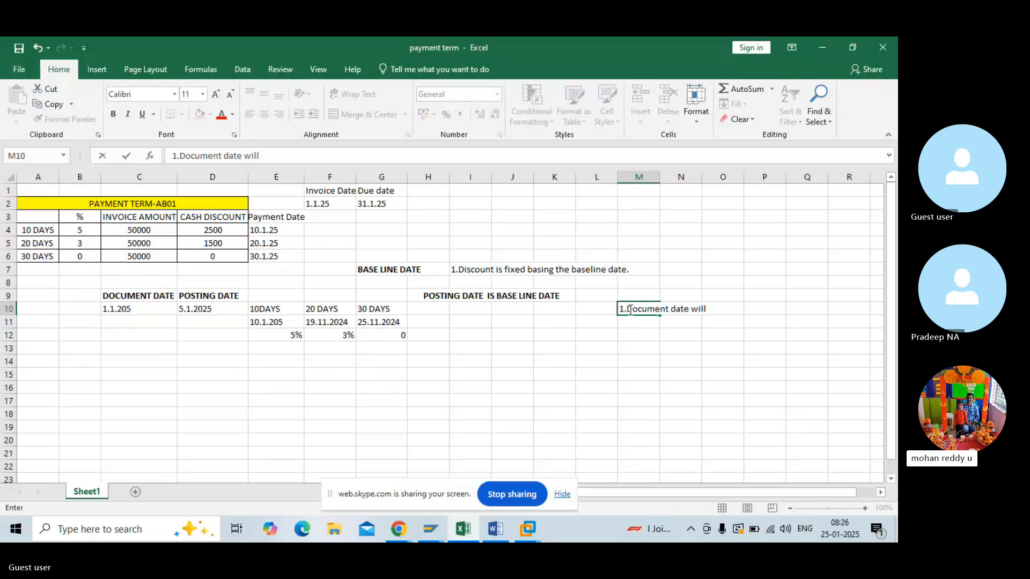
{"action": "type", "text": " be base line date "}
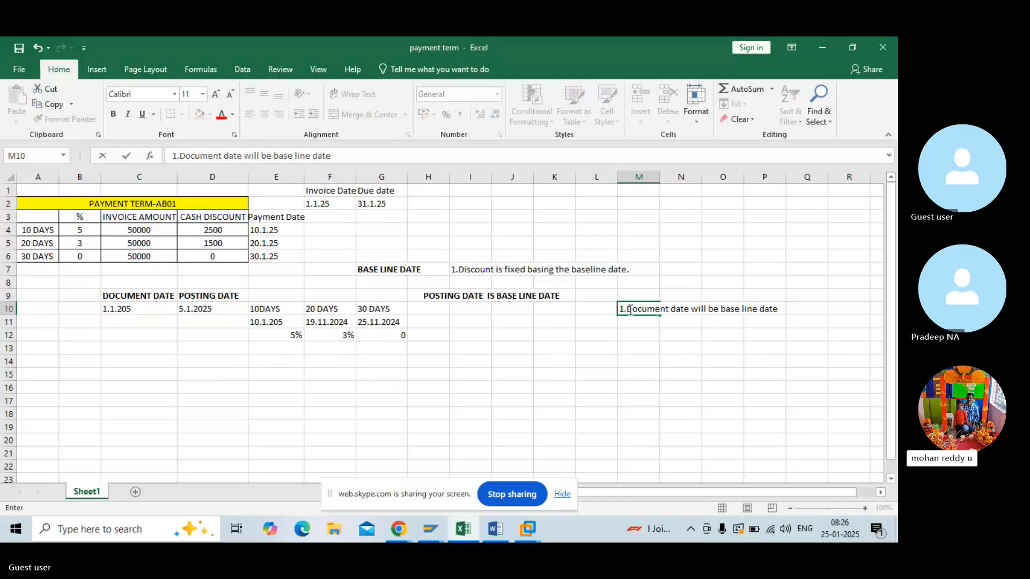
{"action": "type", "text": "as per vendo"}
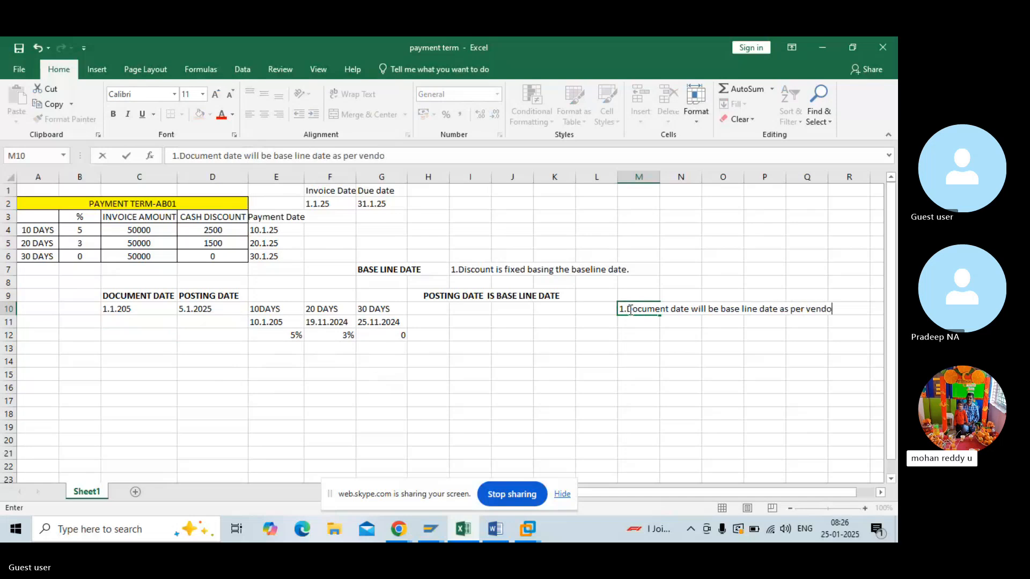
{"action": "type", "text": "r payment terms"}
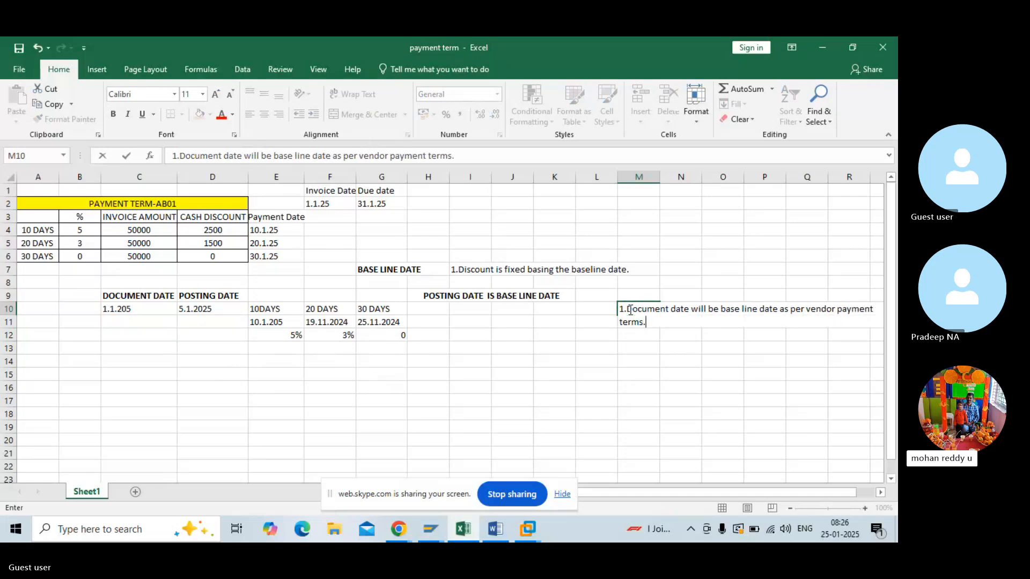
{"action": "type", "text": "."}
{"action": "key", "text": "Return"}
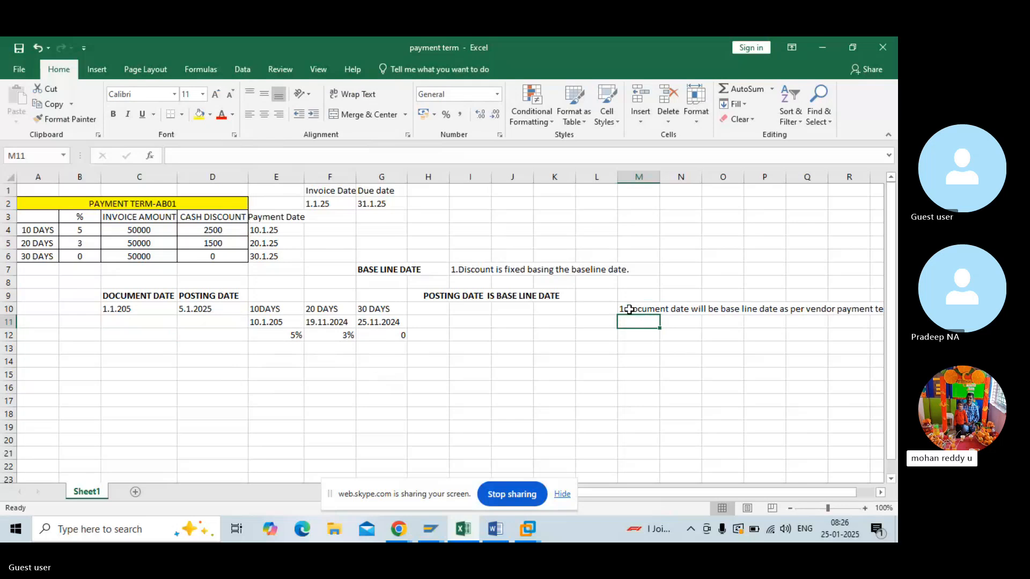
- Enter the note "2.Posting date will be base line date as per vendor payment terms." in cell M11
{"action": "type", "text": "2.P"}
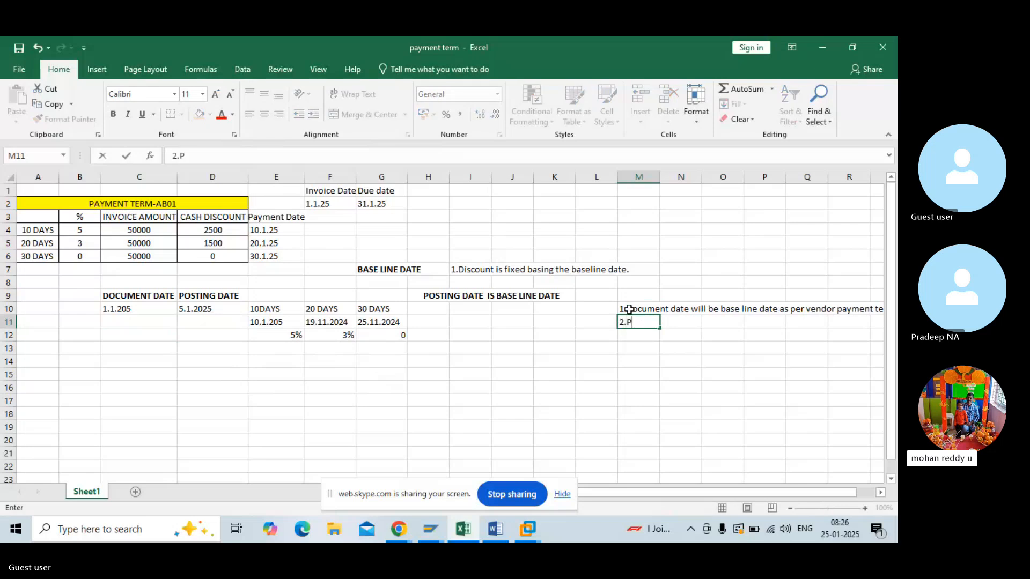
{"action": "type", "text": "osting date"}
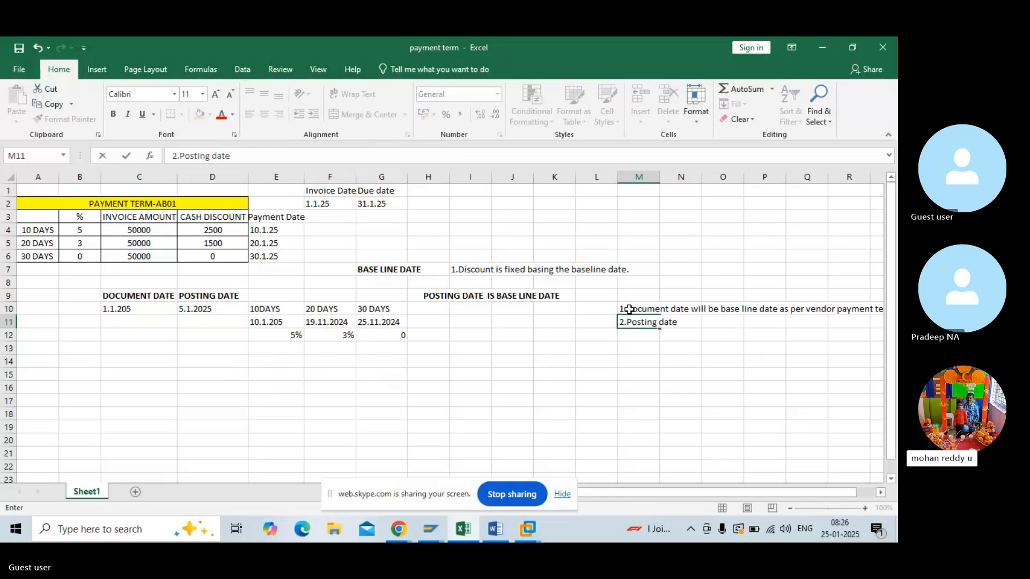
{"action": "type", "text": "will be base line"}
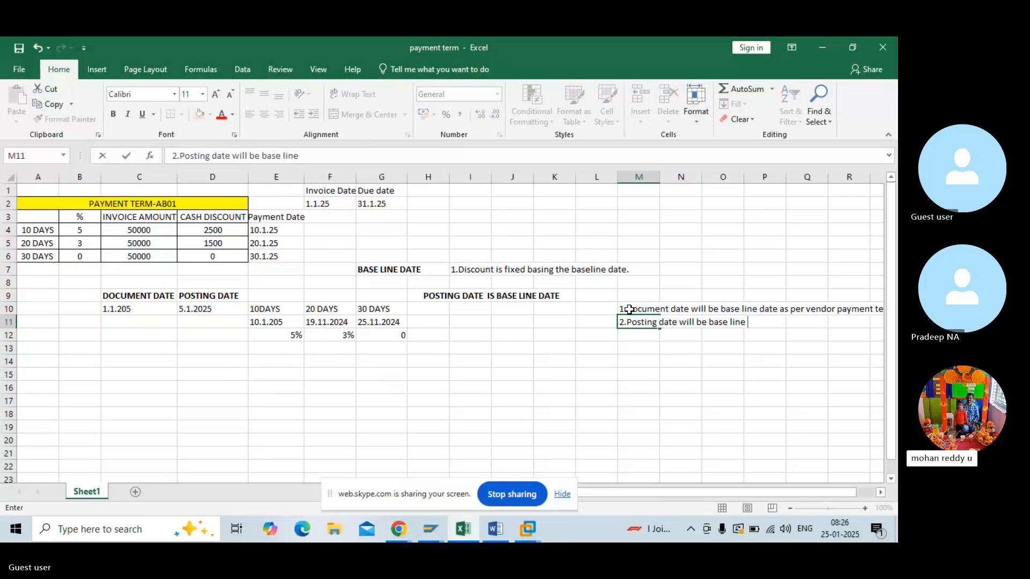
{"action": "type", "text": " date as per vendor "}
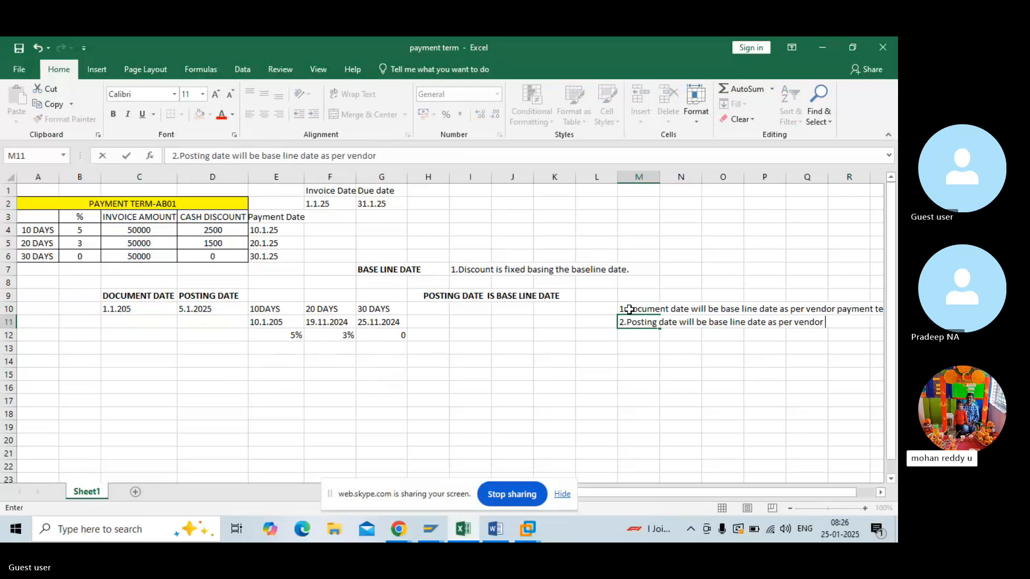
{"action": "type", "text": "payment terms."}
{"action": "key", "text": "Return"}
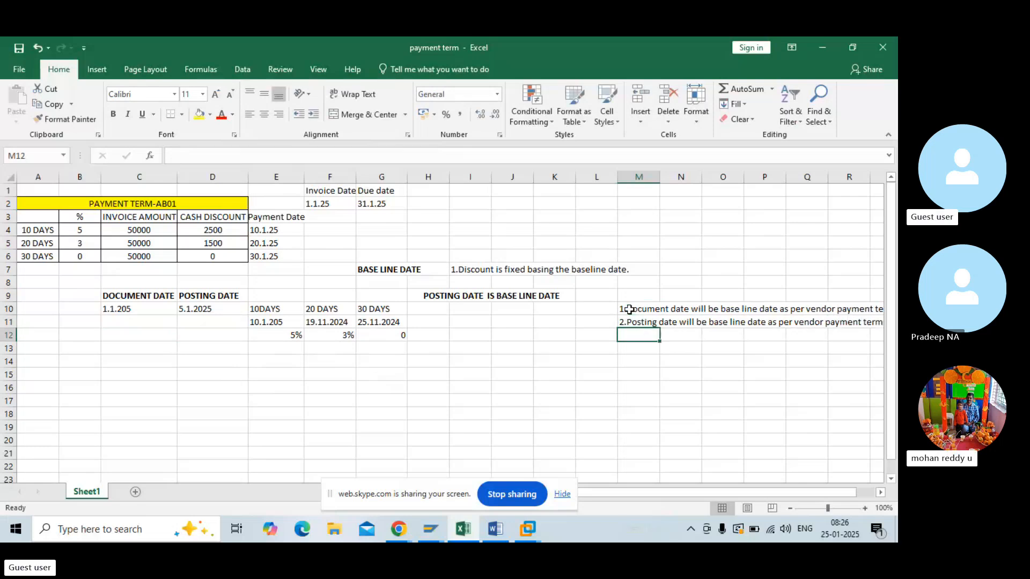
- Add the bold heading "Scenarios-Baseline date" in cell M9 above the two notes
{"action": "left_click", "coordinate": [630, 298]}
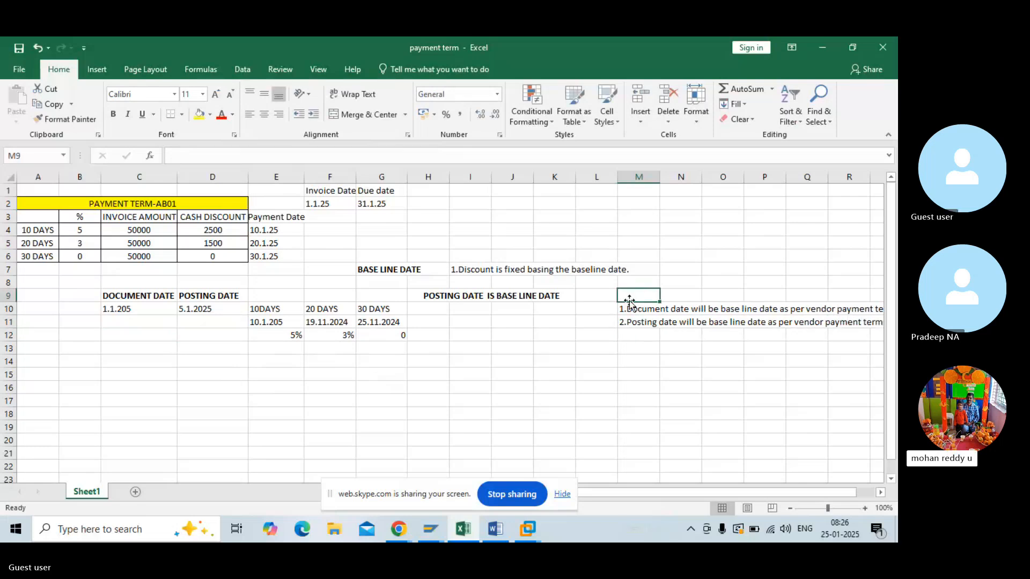
{"action": "type", "text": "Scenarios"}
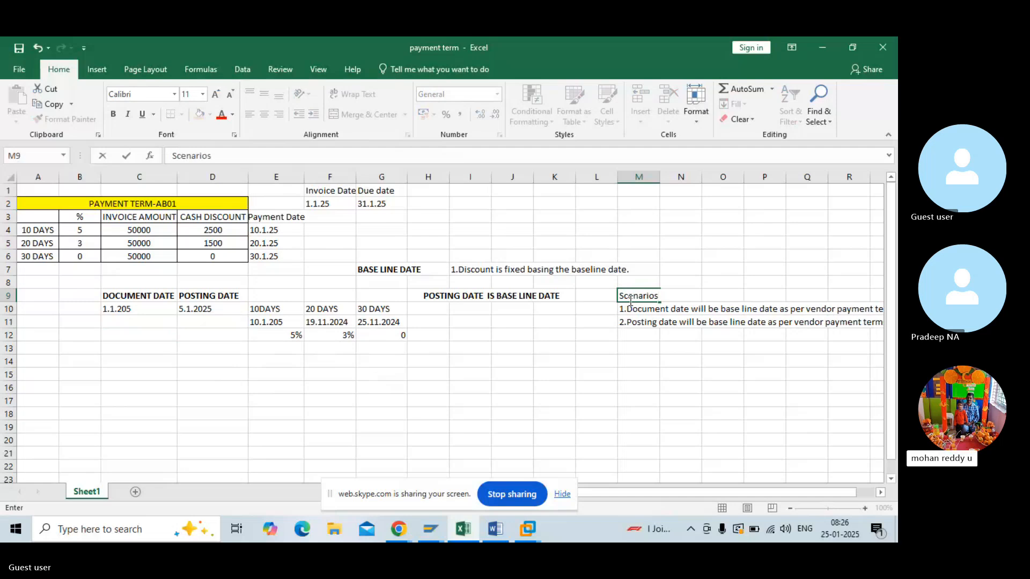
{"action": "type", "text": "-B"}
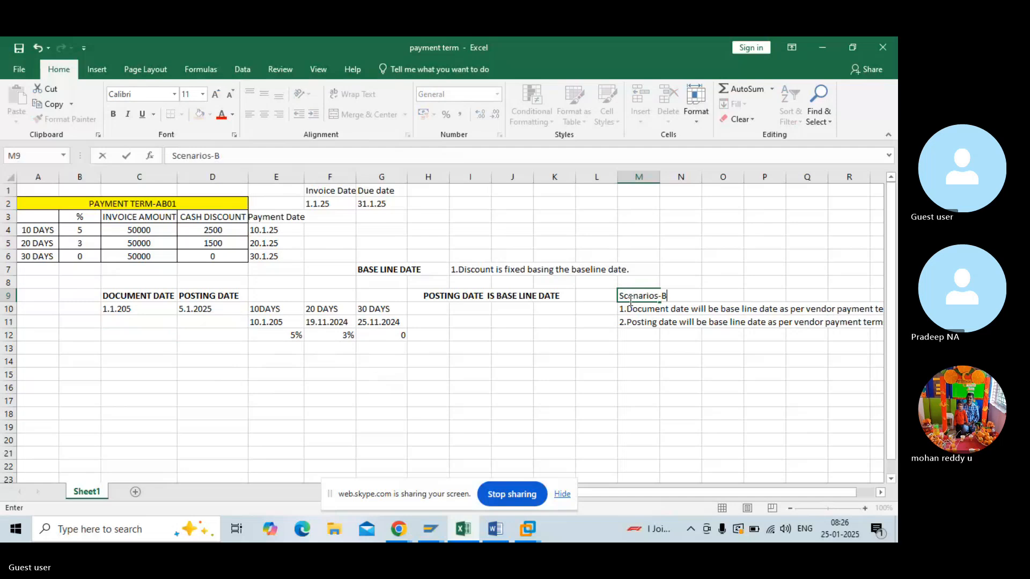
{"action": "type", "text": "aseline date"}
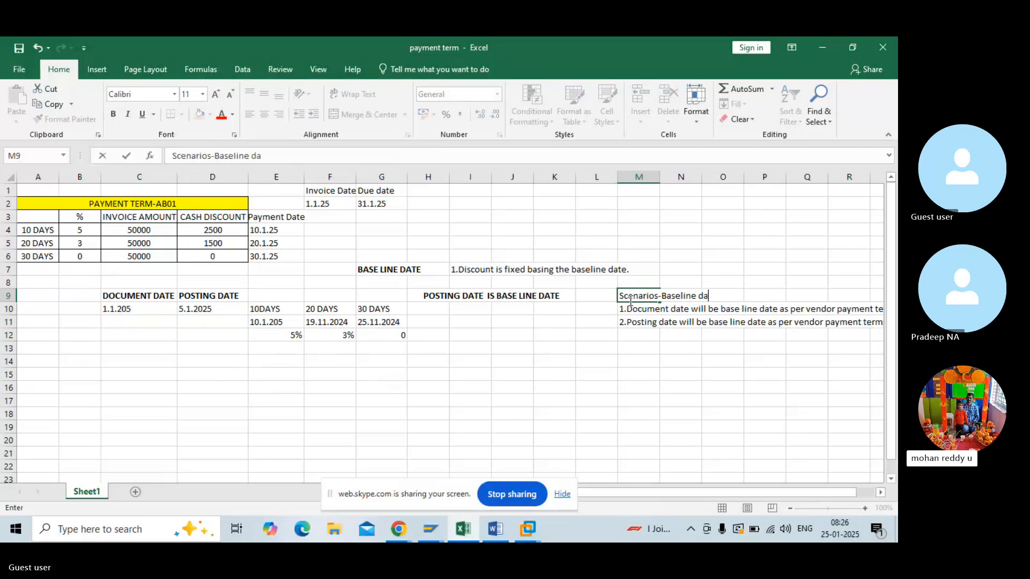
{"action": "key", "text": "Return"}
{"action": "left_click", "coordinate": [626, 294]}
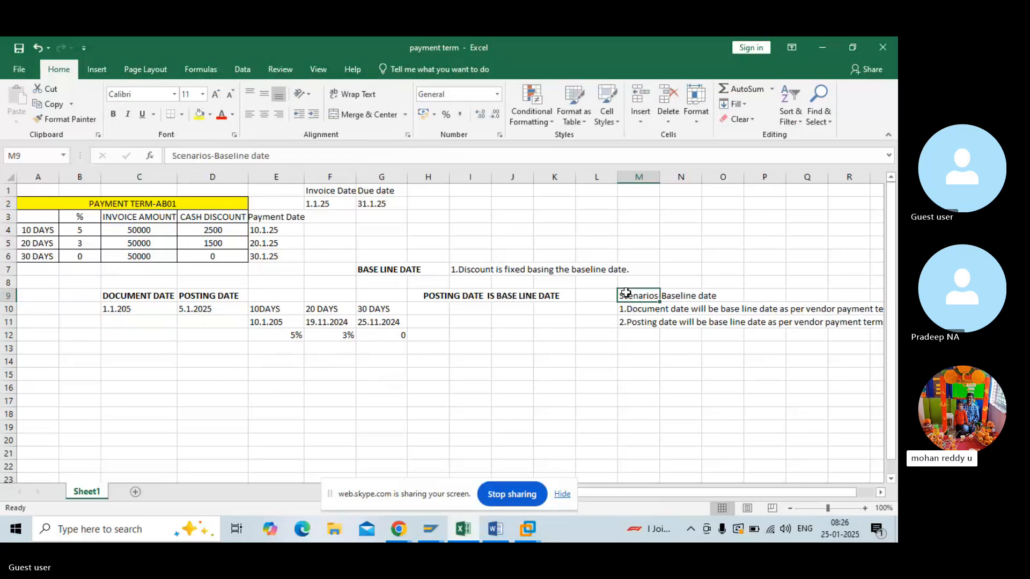
{"action": "key", "text": "ctrl+b"}
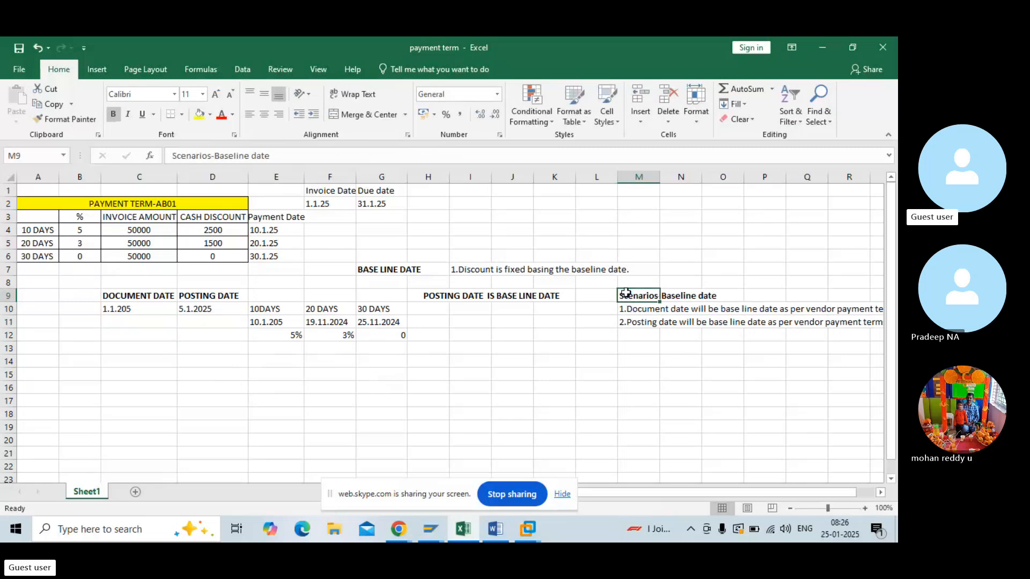
- Switch to SAP Easy Access, run transaction OBB8 and start a new terms of payment entry
{"action": "key", "text": "alt+Tab"}
{"action": "key", "text": "alt+Tab"}
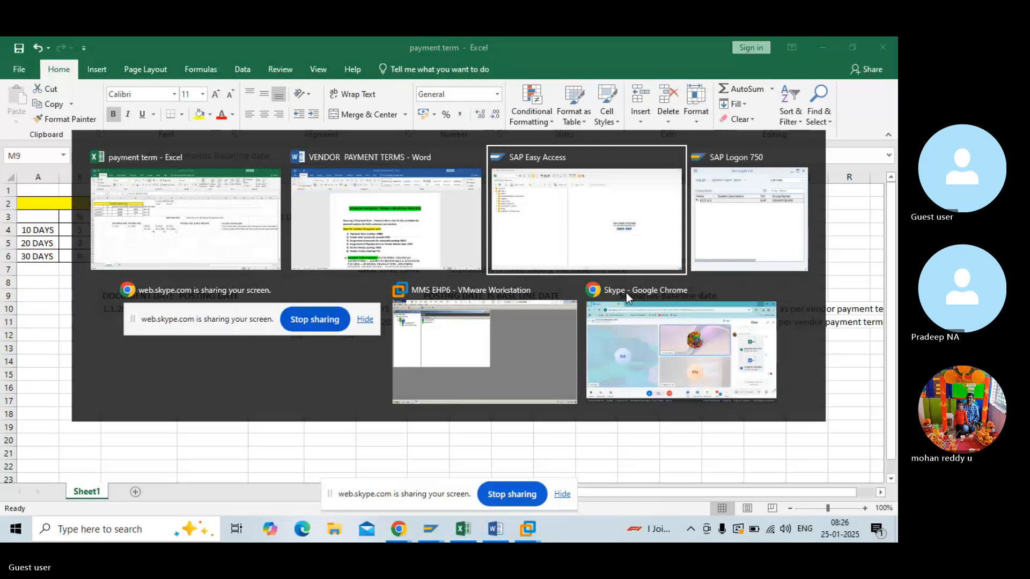
{"action": "type", "text": "OBB8"}
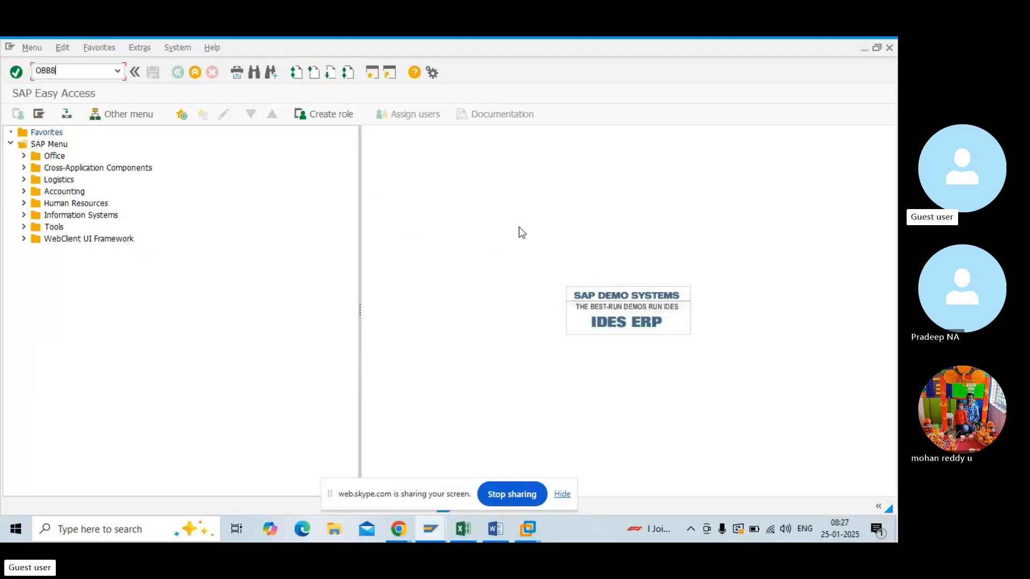
{"action": "key", "text": "Return"}
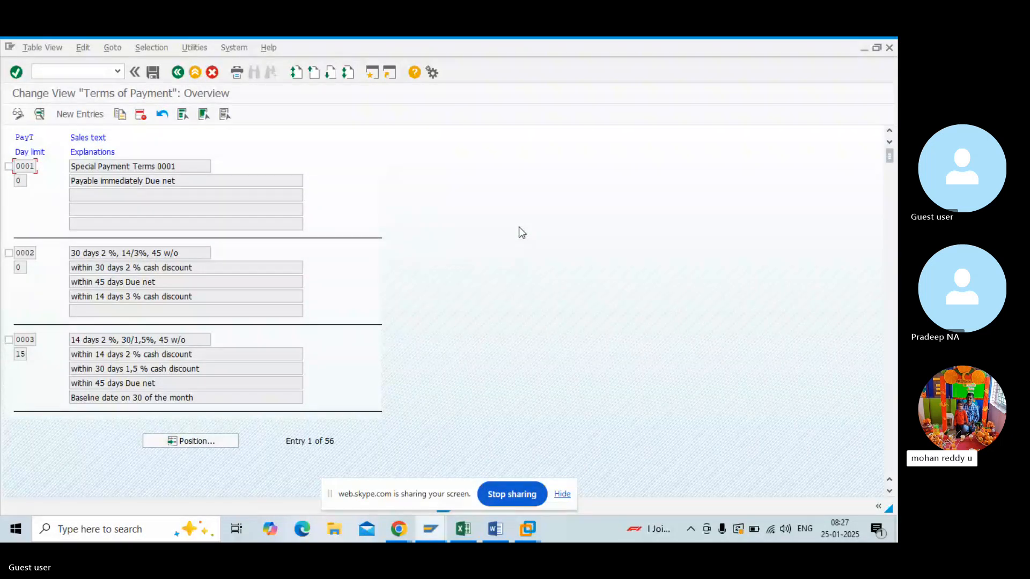
{"action": "left_click", "coordinate": [83, 120]}
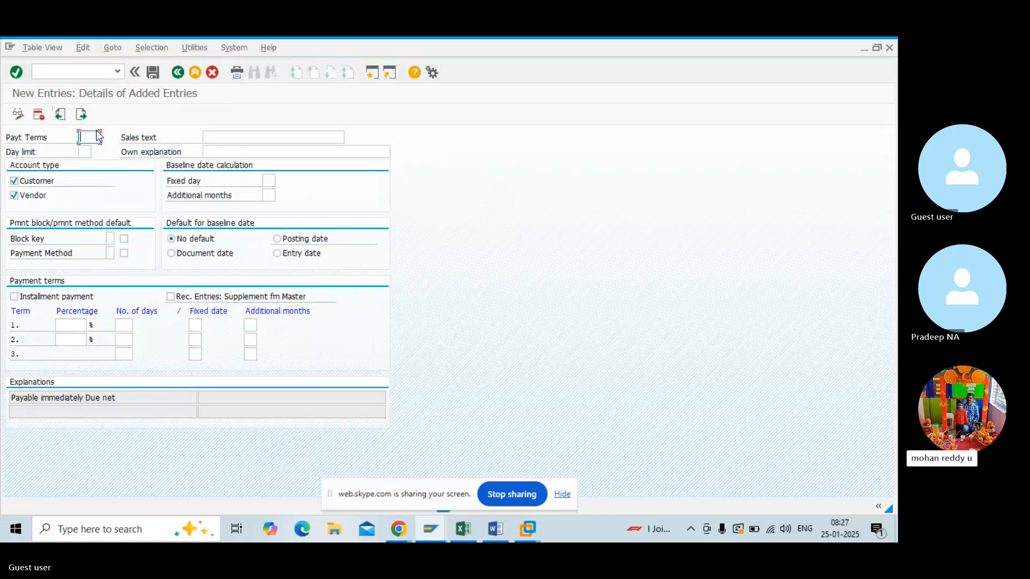
- Enter AB01 as the payment terms key and restrict the account type to Vendor by deselecting Customer
{"action": "type", "text": "AB"}
{"action": "type", "text": "01"}
{"action": "left_click", "coordinate": [229, 153]}
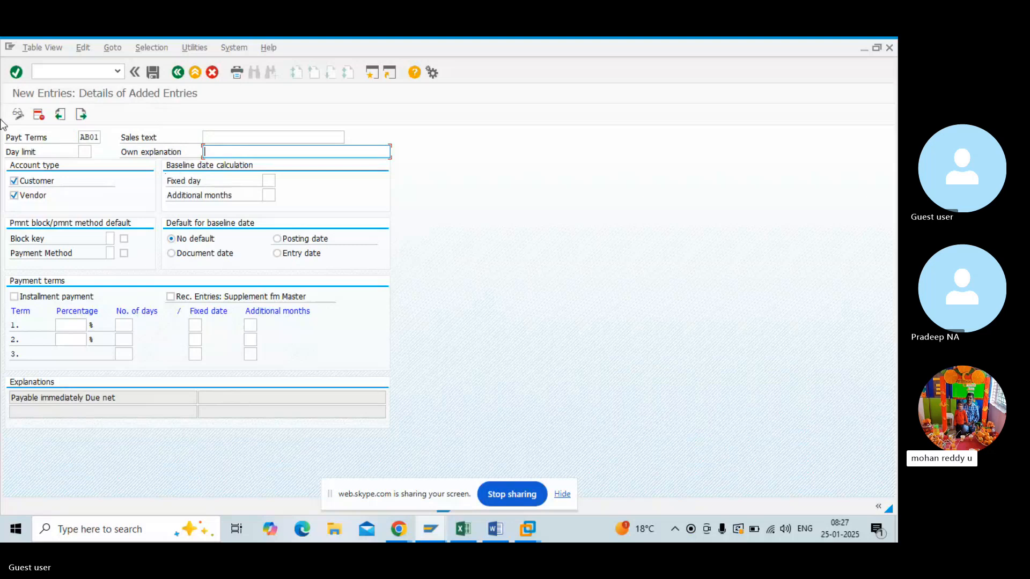
{"action": "left_click", "coordinate": [14, 181]}
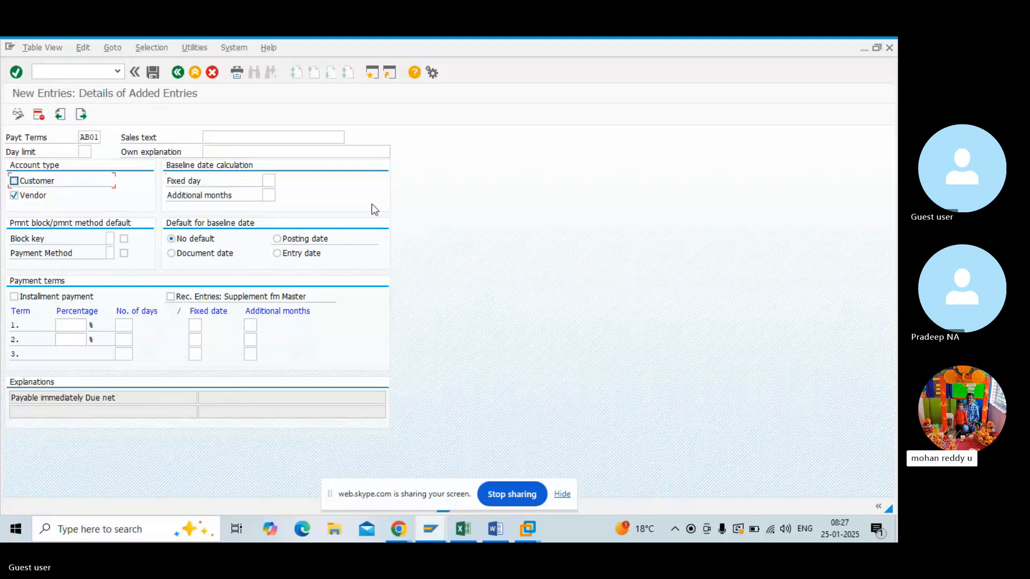
- Set the default for baseline date to Document date, leaving the block key default option unselected
{"action": "left_click", "coordinate": [260, 155]}
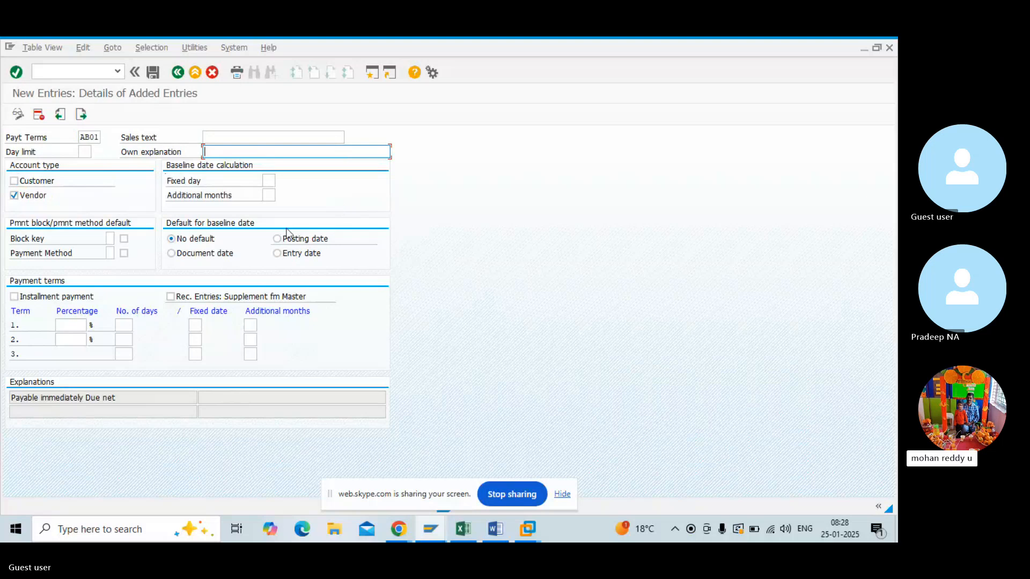
{"action": "left_click", "coordinate": [277, 239]}
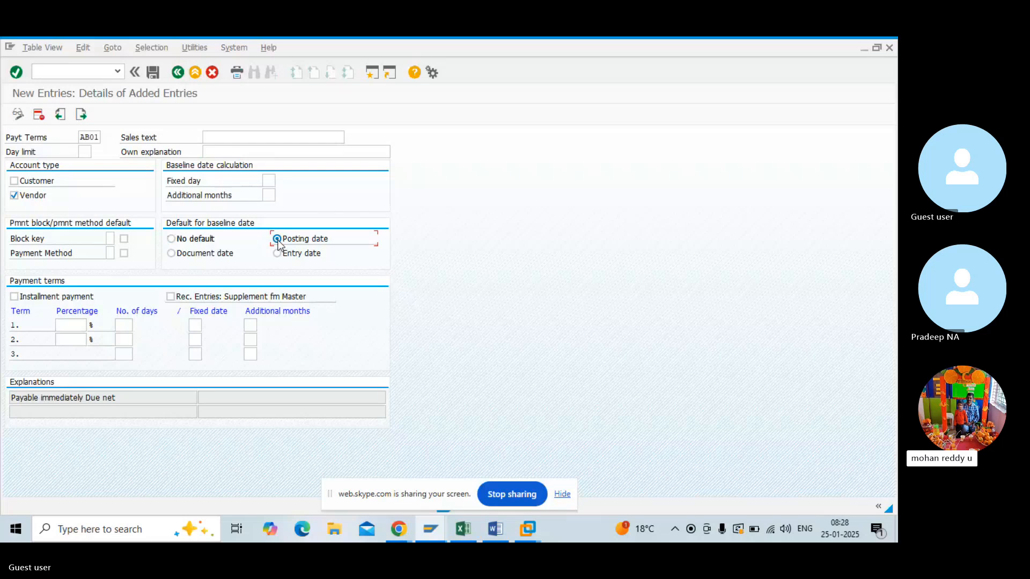
{"action": "left_click", "coordinate": [171, 254]}
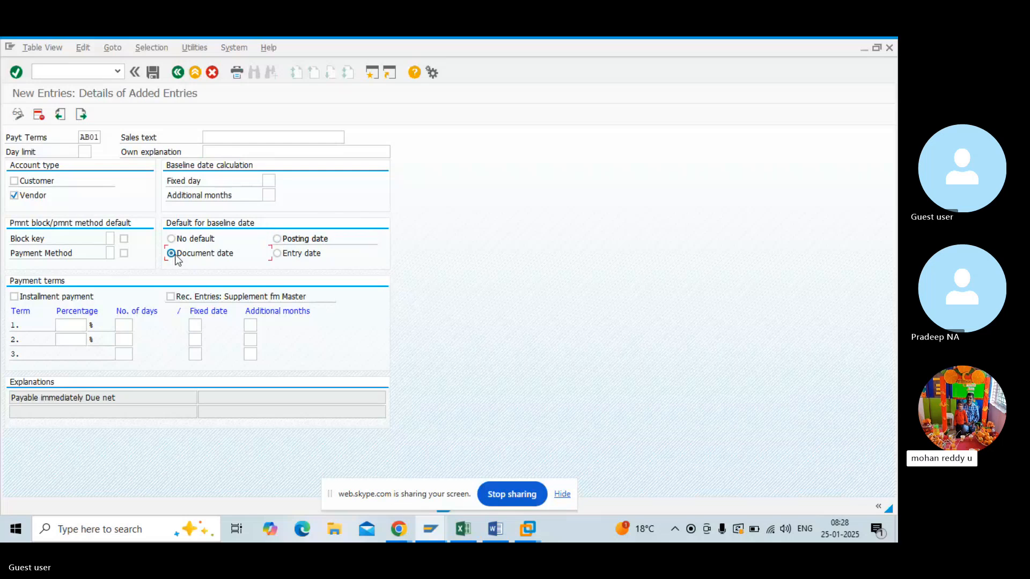
{"action": "left_click", "coordinate": [123, 239]}
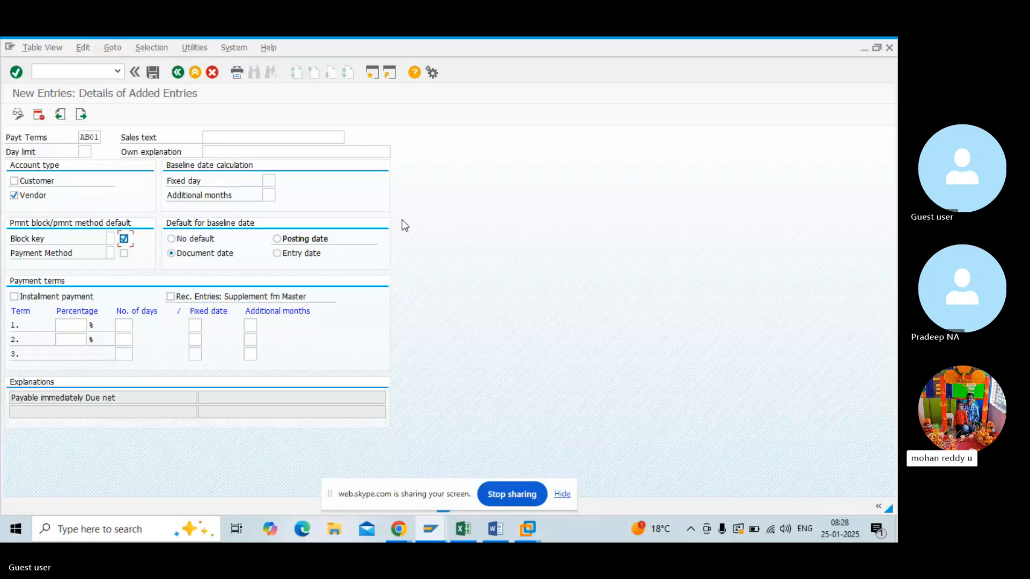
{"action": "left_click", "coordinate": [124, 239]}
- Review the AB01 payment term table and baseline date notes in Excel against the SAP entry, returning to the first term's percentage in SAP
{"action": "key", "text": "alt+Tab"}
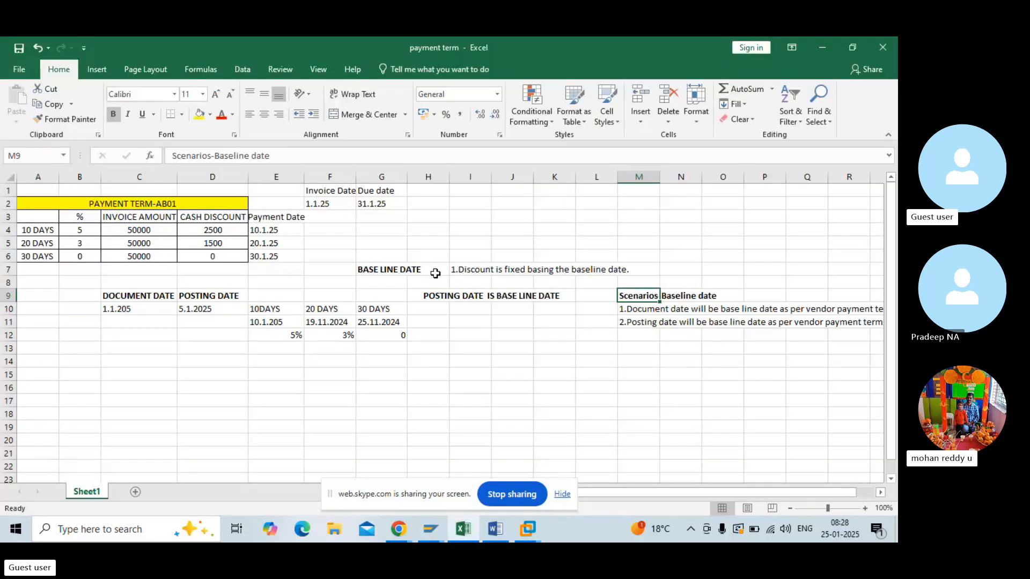
{"action": "key", "text": "alt+Tab"}
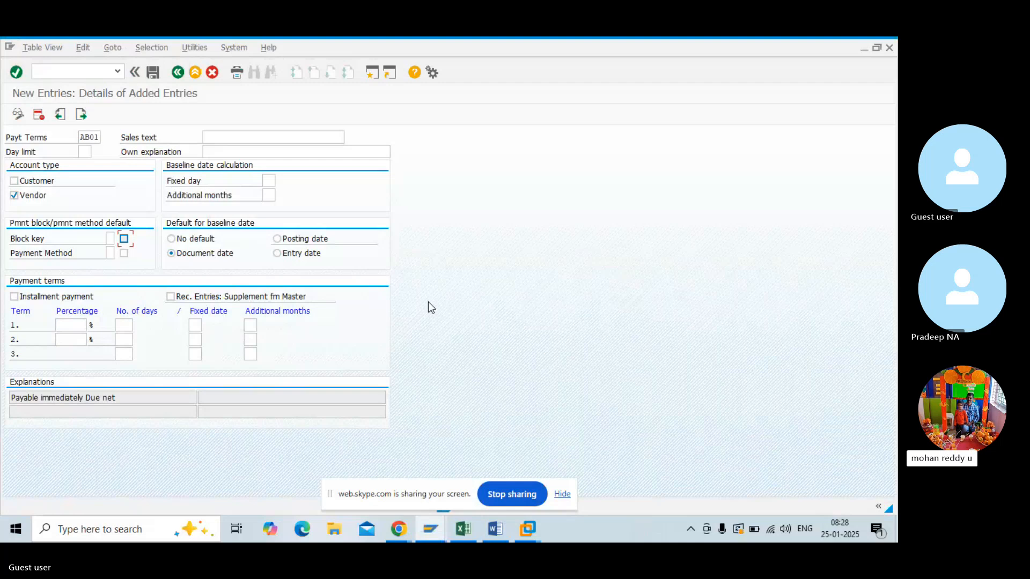
{"action": "key", "text": "alt+Tab"}
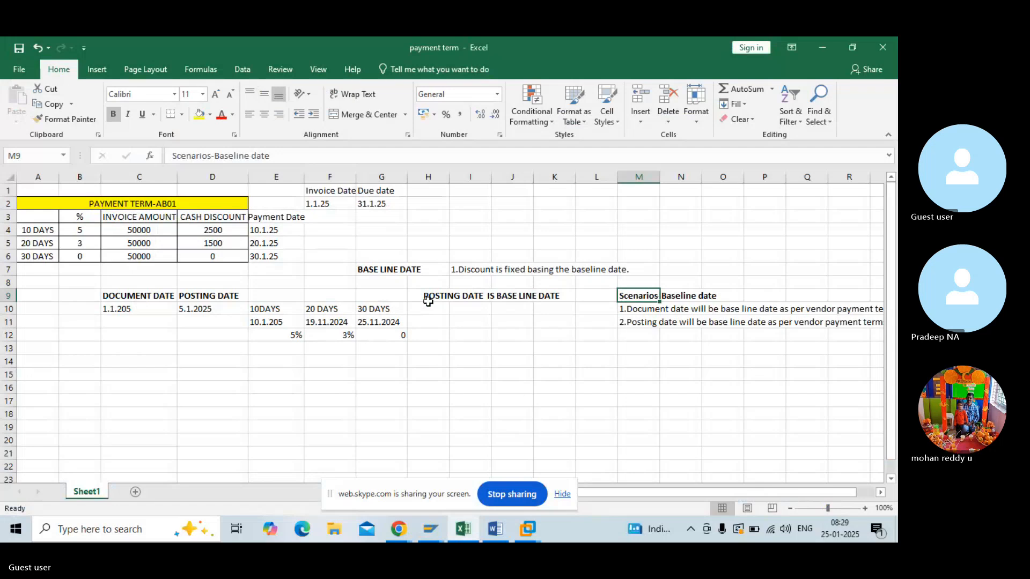
{"action": "key", "text": "alt+Tab"}
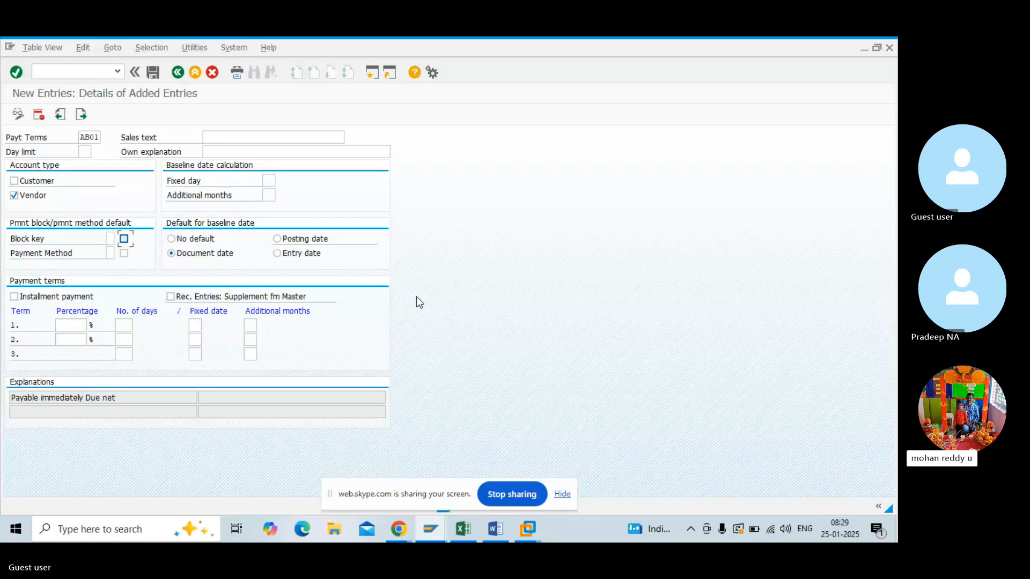
{"action": "left_click", "coordinate": [70, 325]}
{"action": "key", "text": "alt+Tab"}
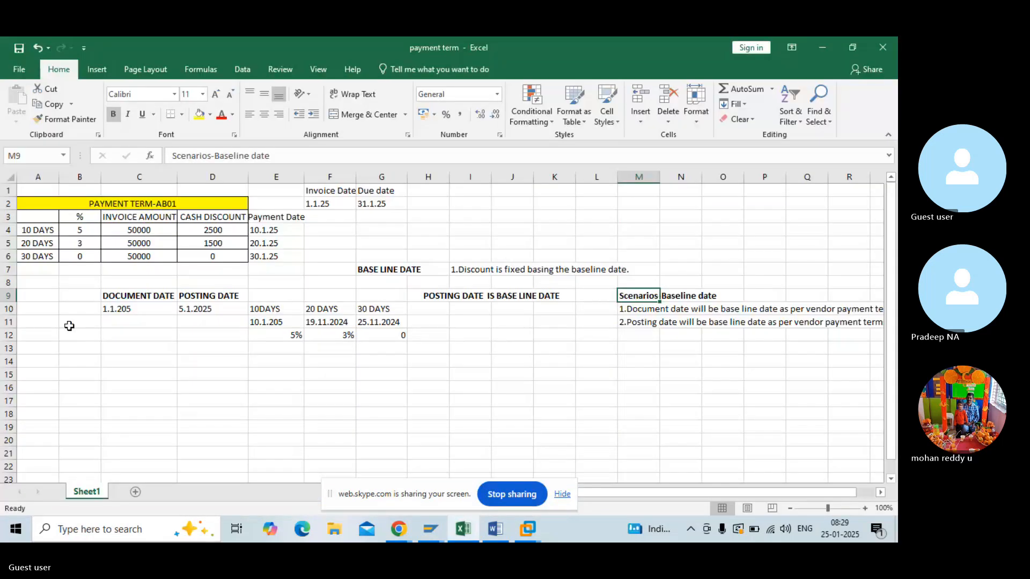
{"action": "key", "text": "alt+Tab"}
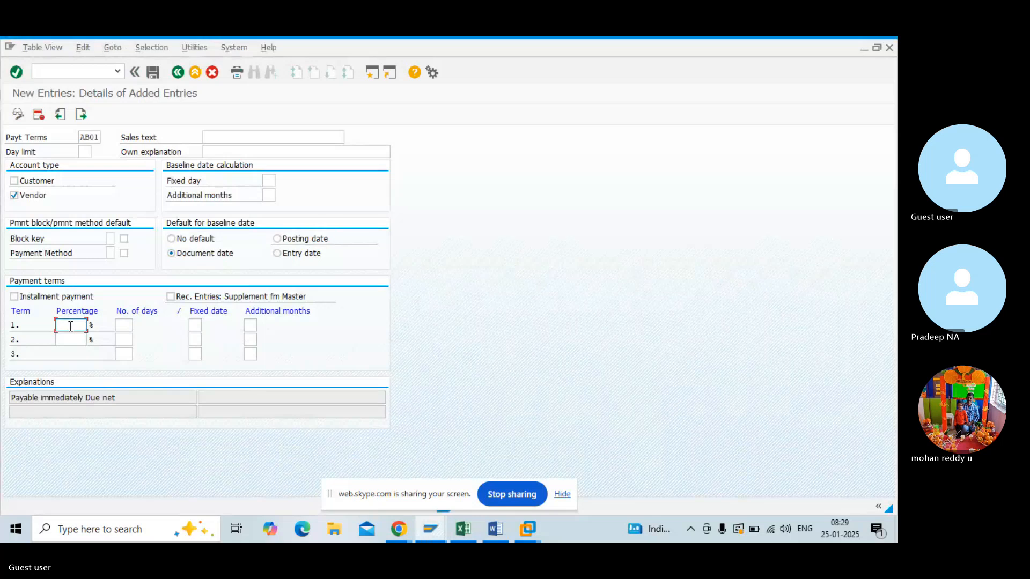
- Enter the first term as 5% with 10 days, checking it against the AB01 table in Excel
{"action": "left_click", "coordinate": [122, 326]}
{"action": "key", "text": "alt+Tab"}
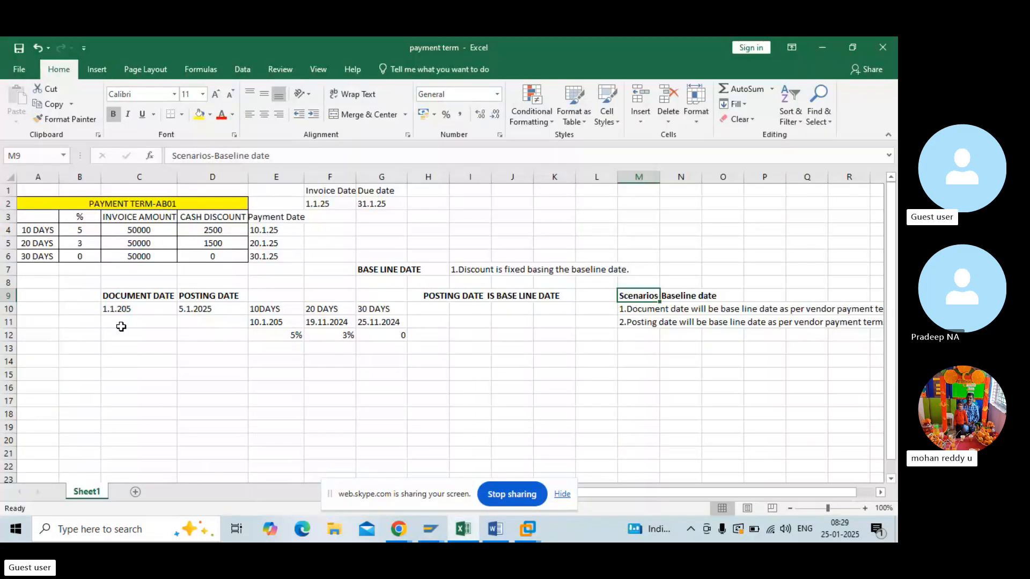
{"action": "key", "text": "alt+Tab"}
{"action": "type", "text": "10"}
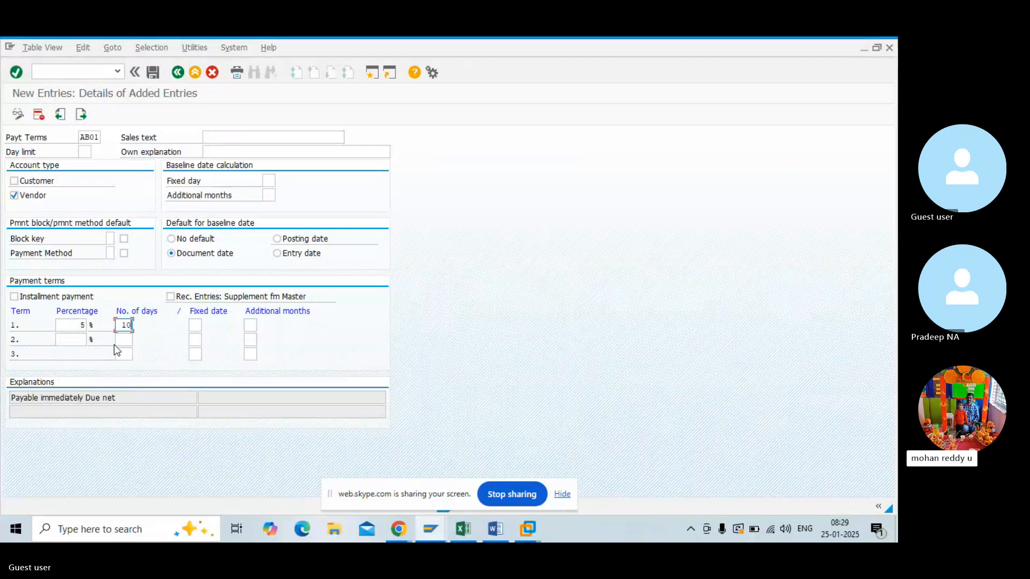
- Enter the second term as 3% with 20 days, consulting the AB01 table in Excel before entering the days
{"action": "left_click", "coordinate": [76, 338]}
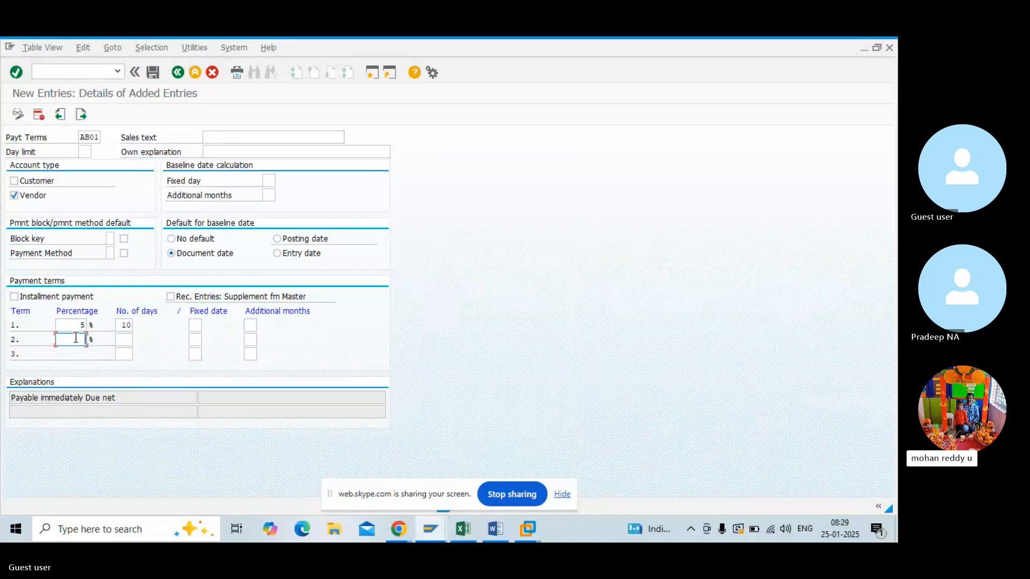
{"action": "type", "text": "3"}
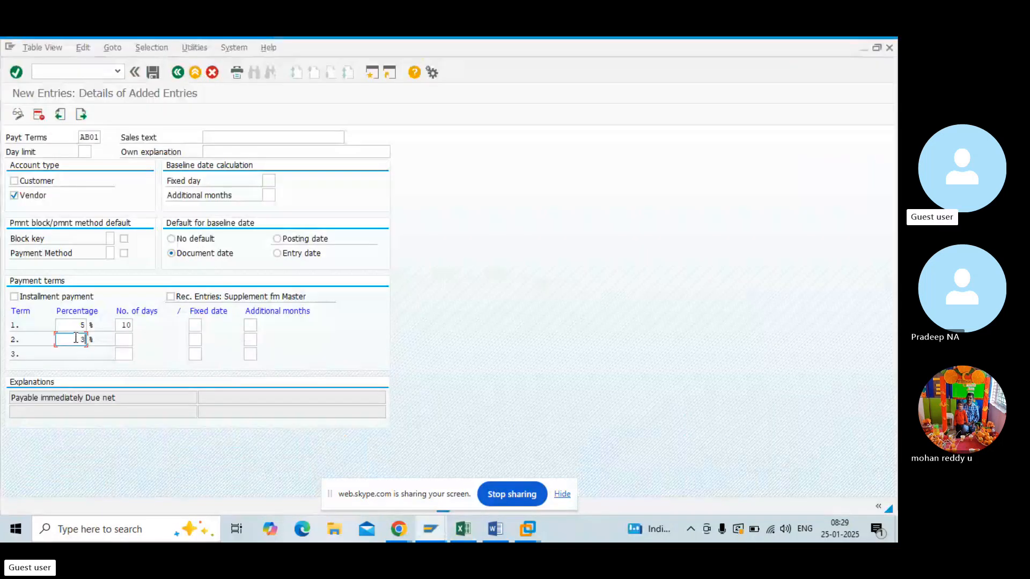
{"action": "left_click", "coordinate": [124, 340]}
{"action": "key", "text": "alt+Tab"}
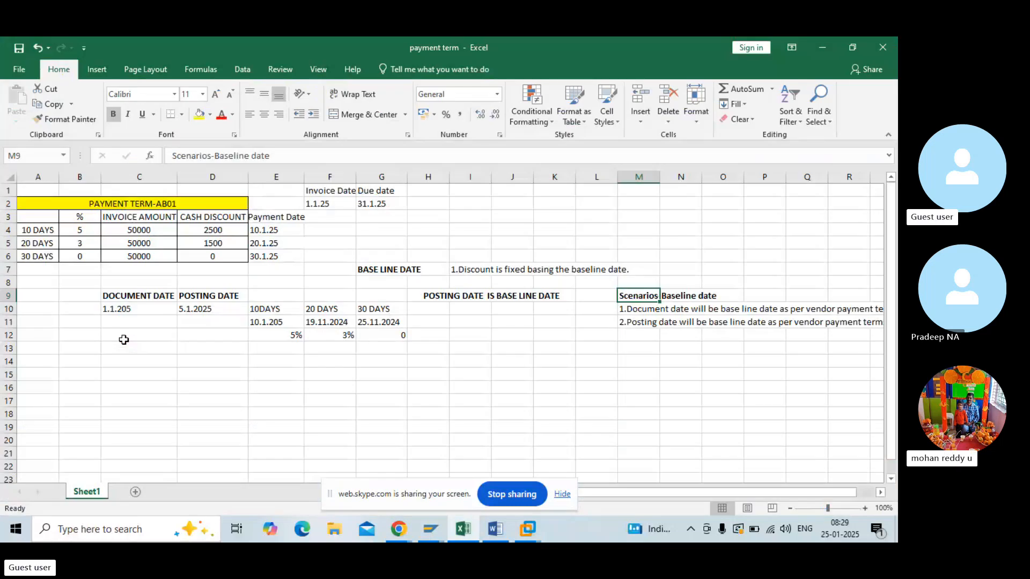
{"action": "key", "text": "alt+Tab"}
{"action": "type", "text": "20"}
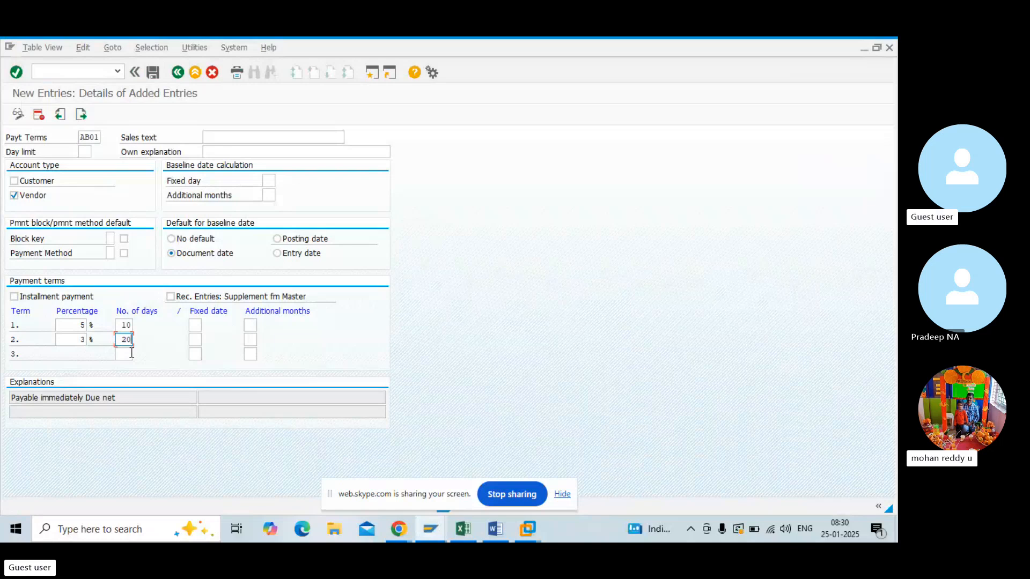
- Validate payment term AB01 and save it under the proposed customizing request for creation of company Spacex
{"action": "key", "text": "Return"}
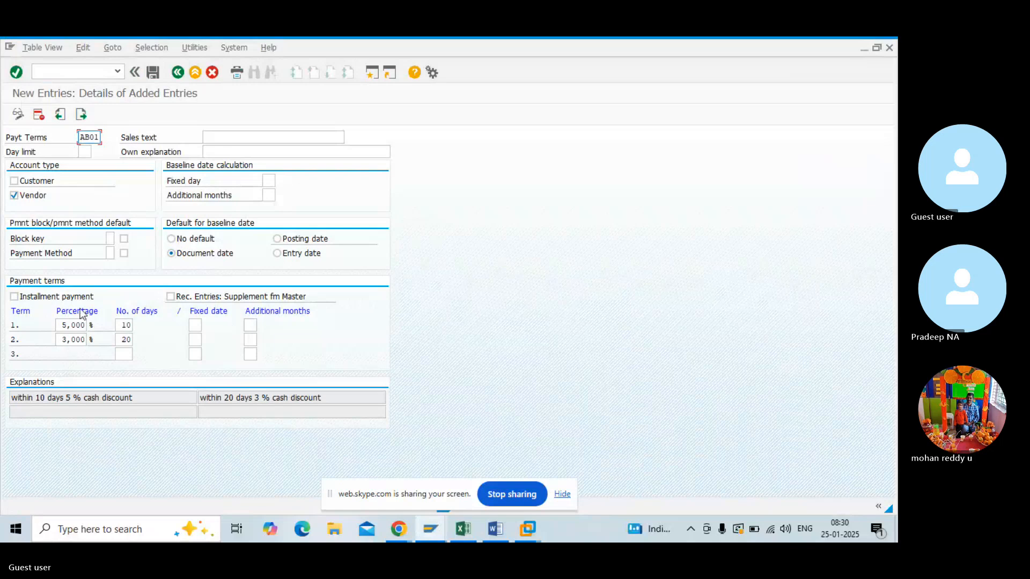
{"action": "left_click", "coordinate": [153, 76]}
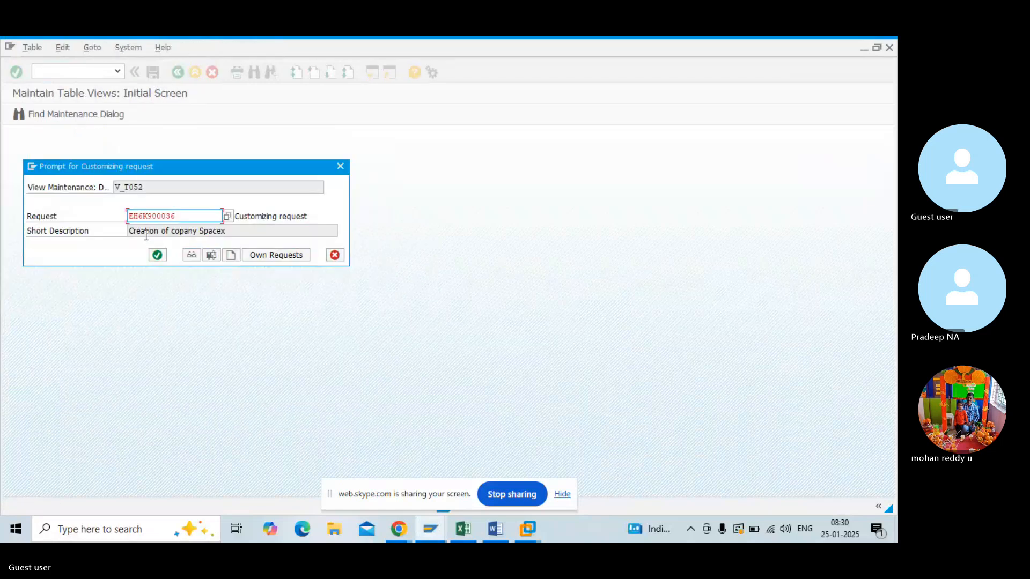
{"action": "left_click", "coordinate": [157, 256]}
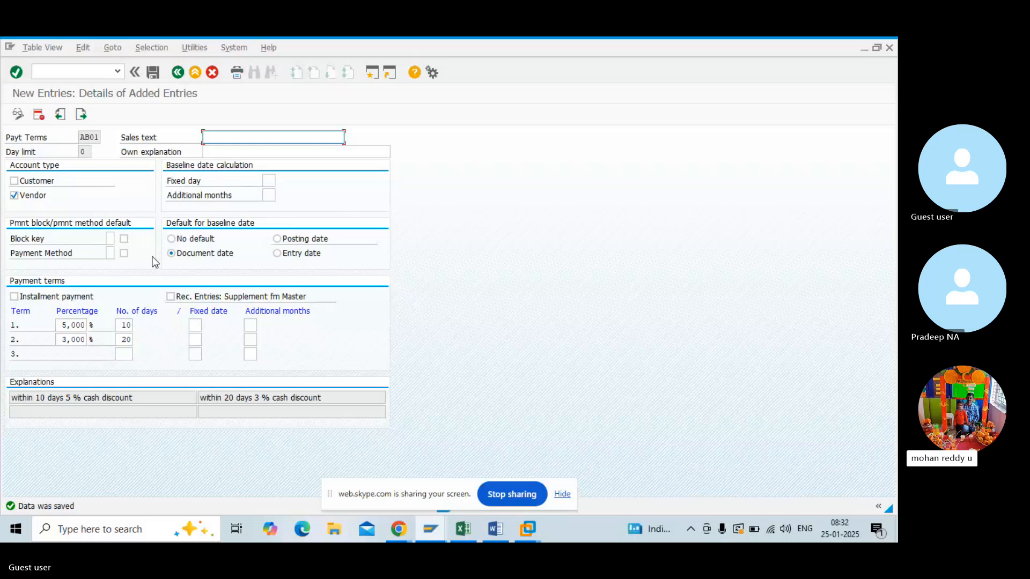
- Switch to the VENDOR PAYMENT TERMS document in Word and review the listed payment term creation steps and their transaction codes
{"action": "key", "text": "alt+t"}
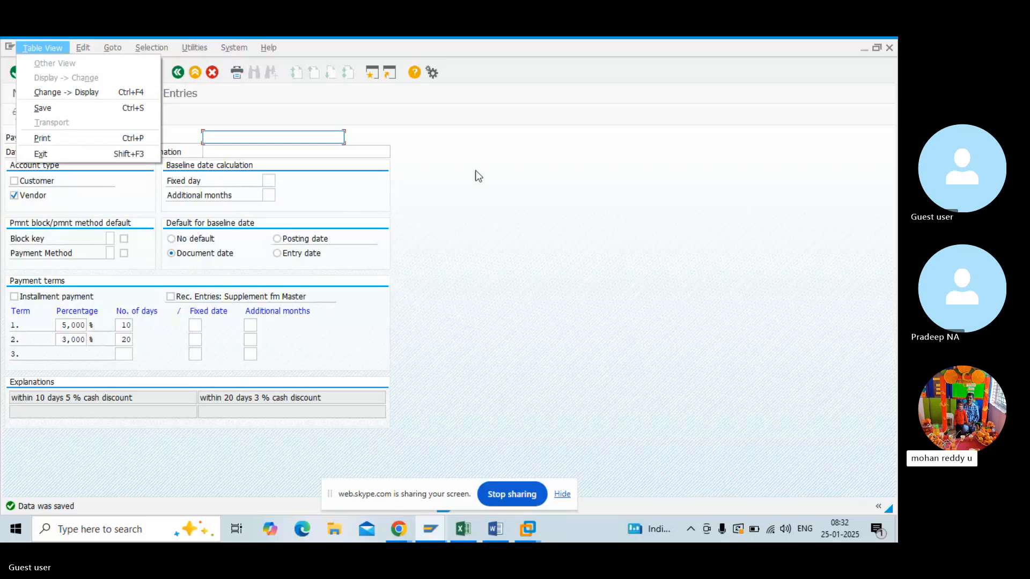
{"action": "key", "text": "Escape"}
{"action": "key", "text": "alt+Tab"}
{"action": "key", "text": "Tab"}
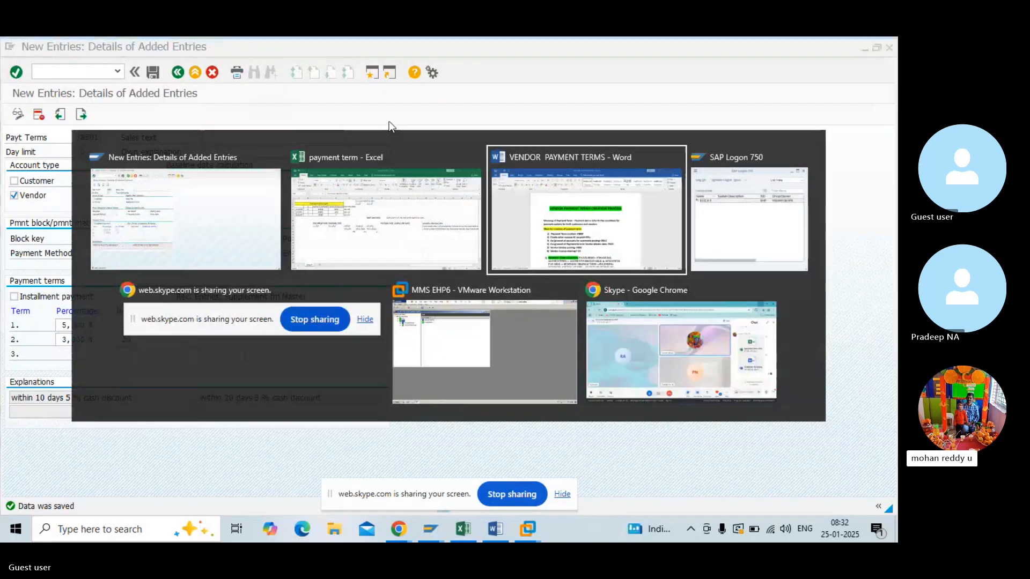
{"action": "scroll", "coordinate": [476, 355], "scroll_direction": "down", "scroll_amount": 2}
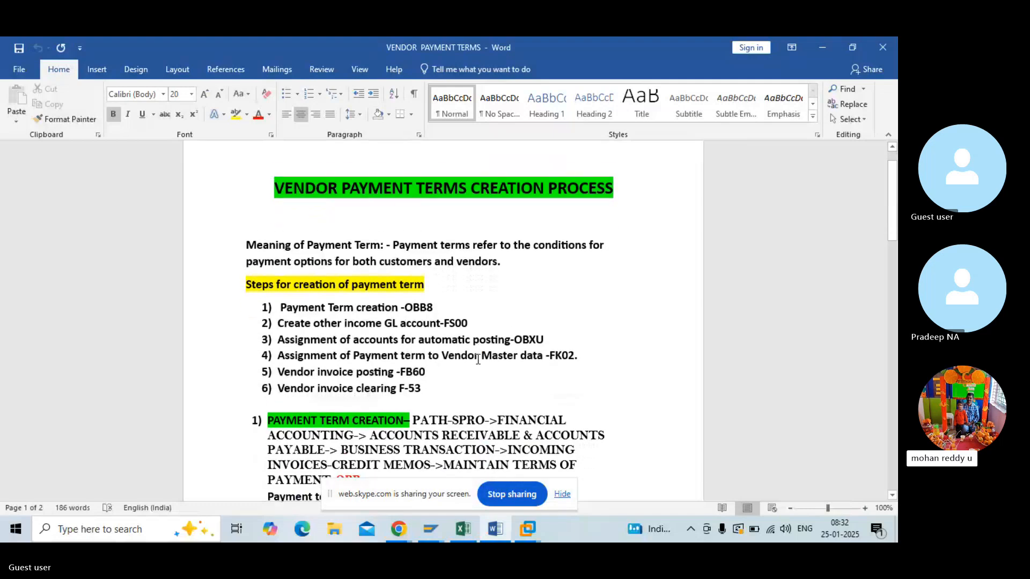
{"action": "left_click", "coordinate": [449, 295]}
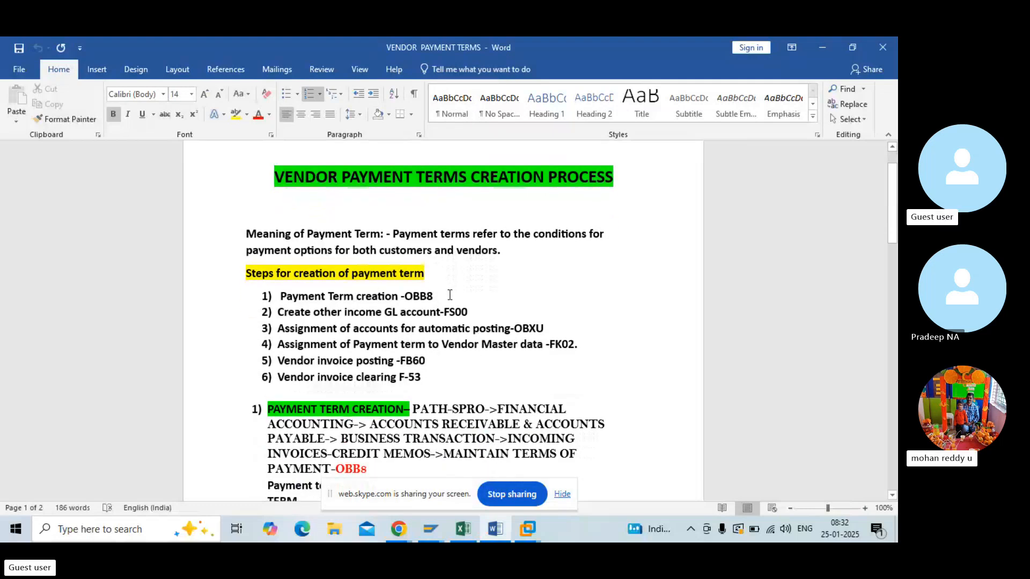
{"action": "left_click", "coordinate": [483, 315]}
{"action": "key", "text": "alt+Tab"}
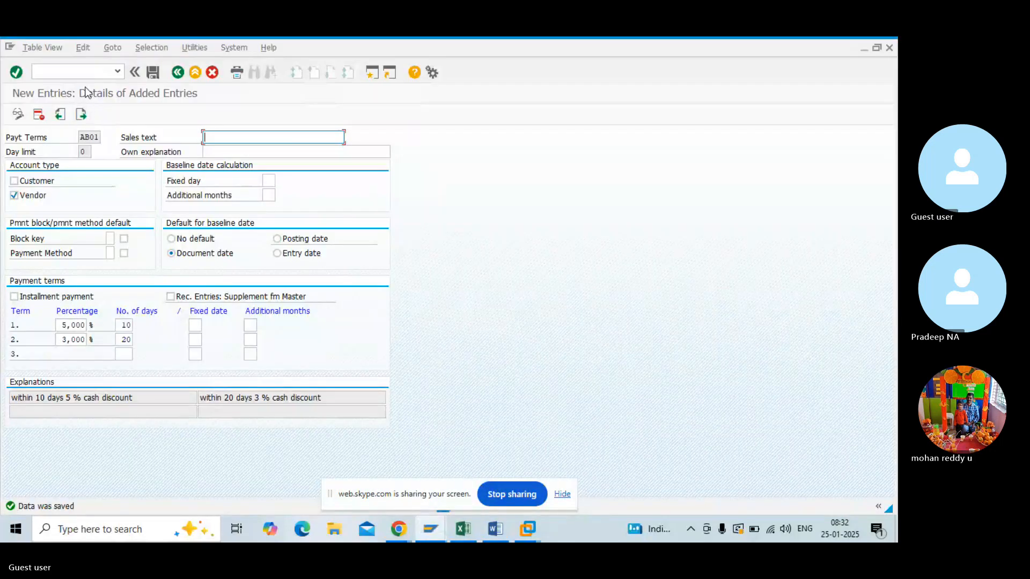
{"action": "key", "text": "alt+Tab"}
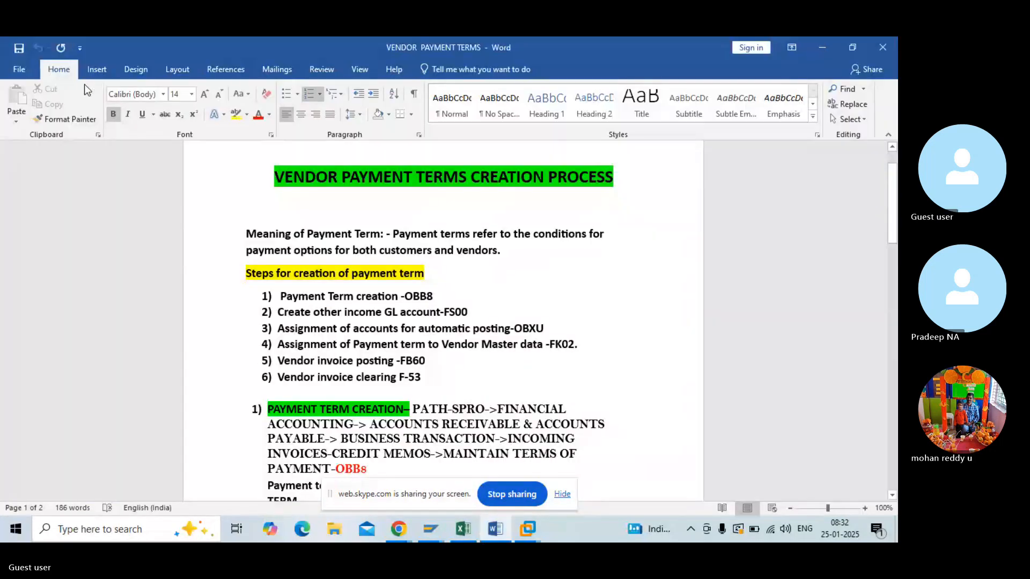
- Return to SAP and run transaction FS00 to open central G/L account maintenance
{"action": "key", "text": "alt+Tab"}
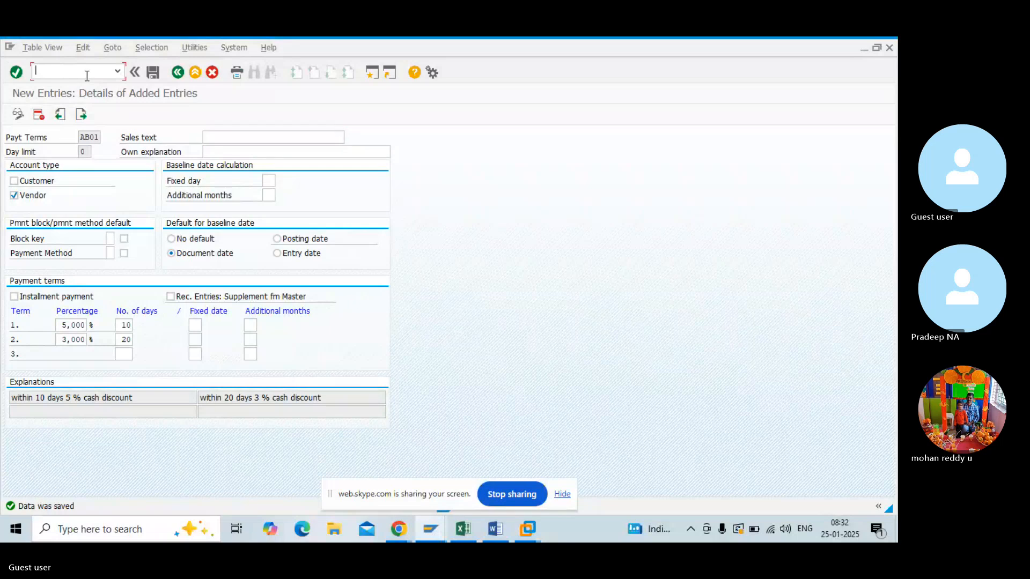
{"action": "type", "text": "/"}
{"action": "type", "text": "nobb8"}
{"action": "key", "text": "Return"}
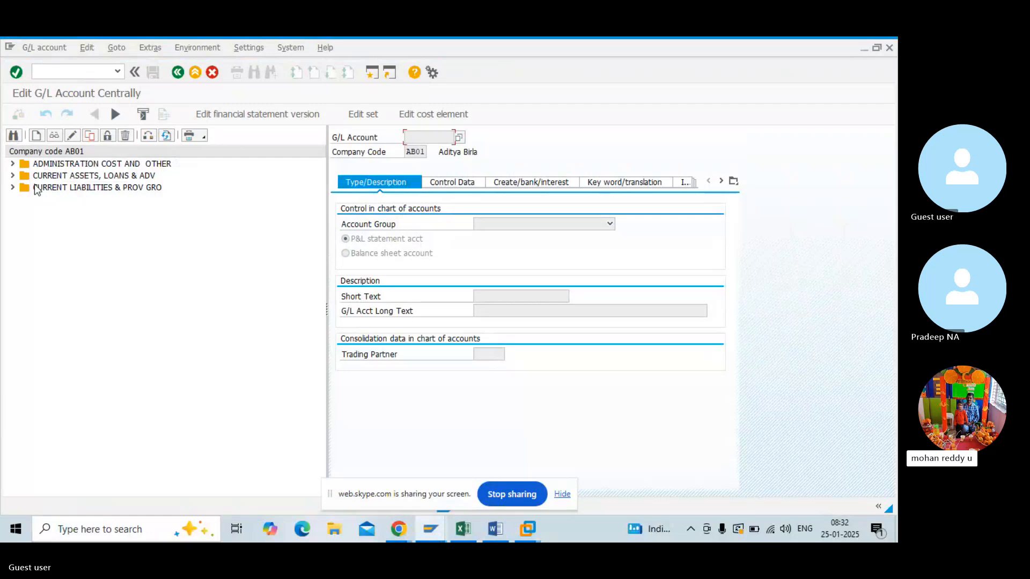
{"action": "left_click", "coordinate": [67, 75]}
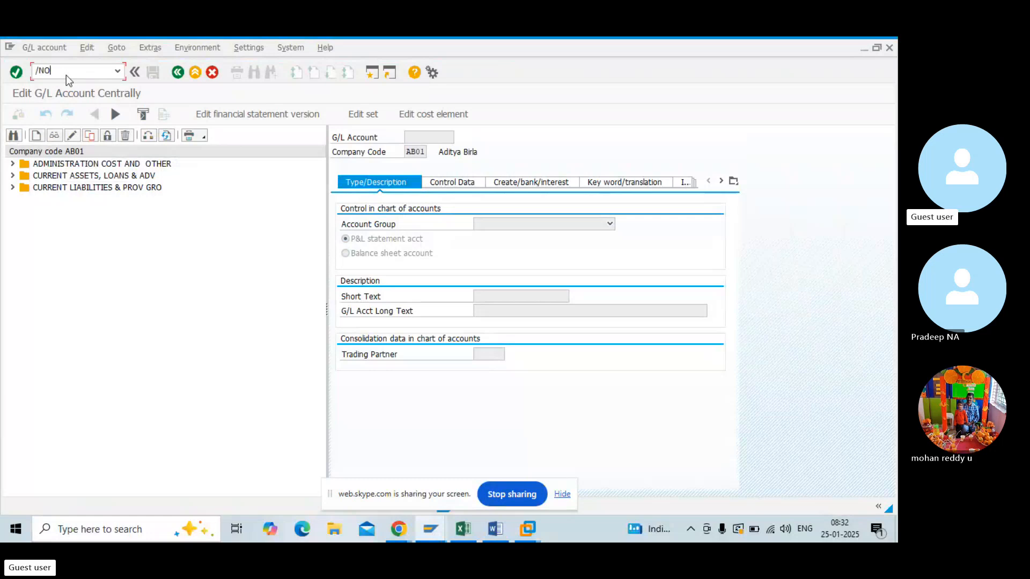
{"action": "type", "text": "/NOBD4"}
{"action": "key", "text": "Return"}
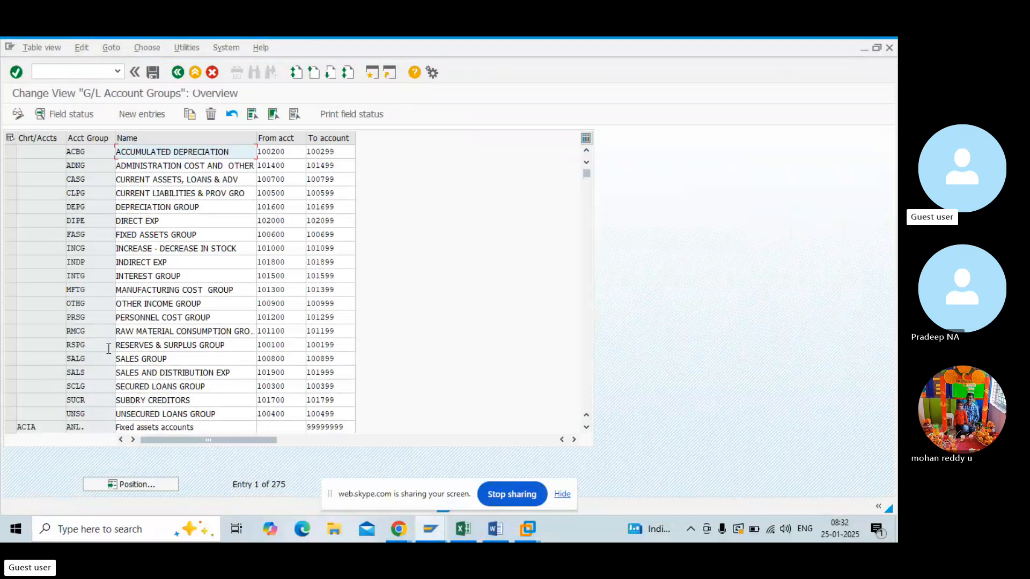
{"action": "scroll", "coordinate": [198, 320], "scroll_direction": "down", "scroll_amount": 1}
{"action": "scroll", "coordinate": [198, 321], "scroll_direction": "up", "scroll_amount": 1}
{"action": "scroll", "coordinate": [198, 321], "scroll_direction": "down", "scroll_amount": 5}
{"action": "left_click", "coordinate": [198, 318]}
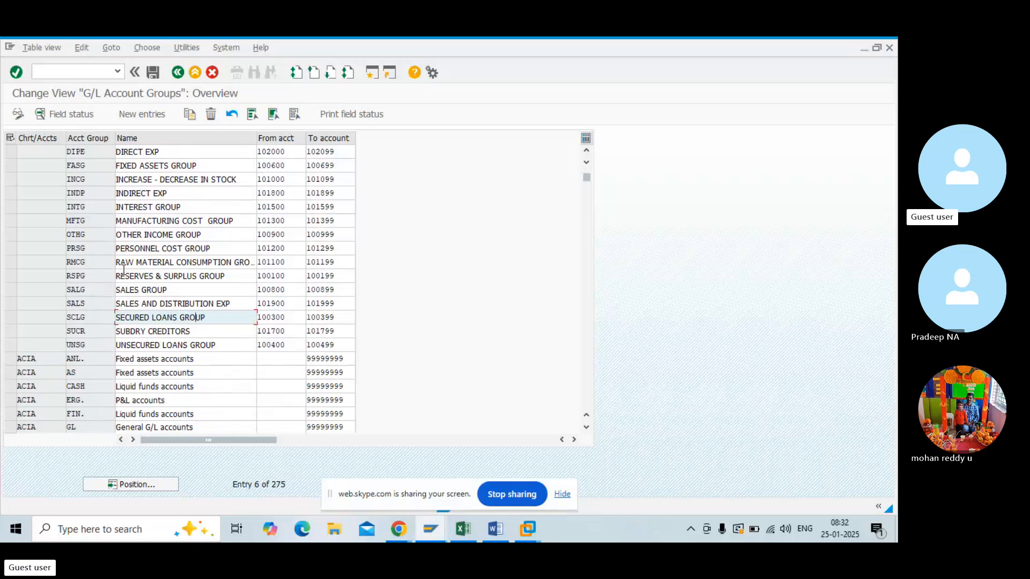
{"action": "scroll", "coordinate": [124, 270], "scroll_direction": "down", "scroll_amount": 3}
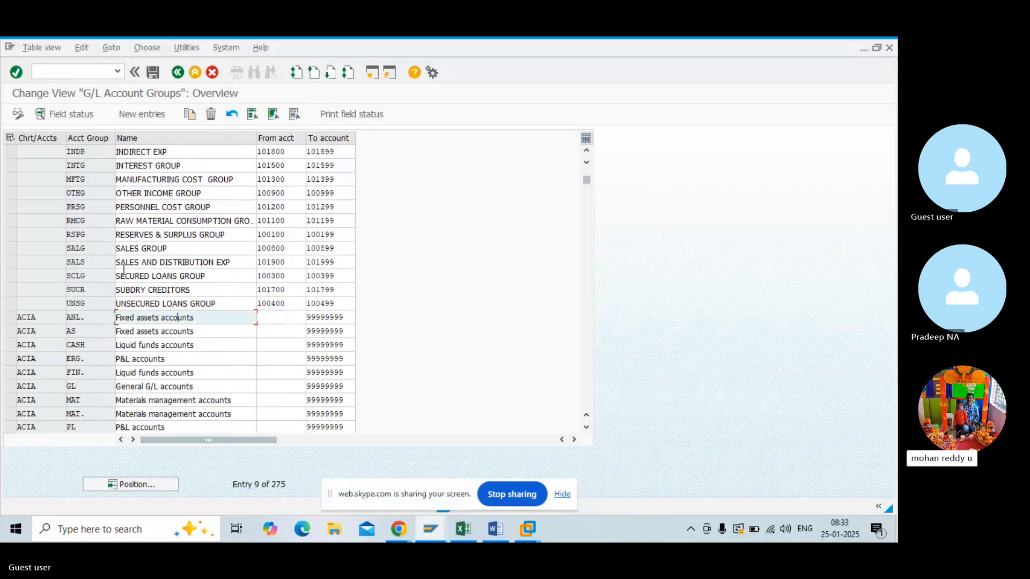
{"action": "scroll", "coordinate": [124, 270], "scroll_direction": "up", "scroll_amount": 2}
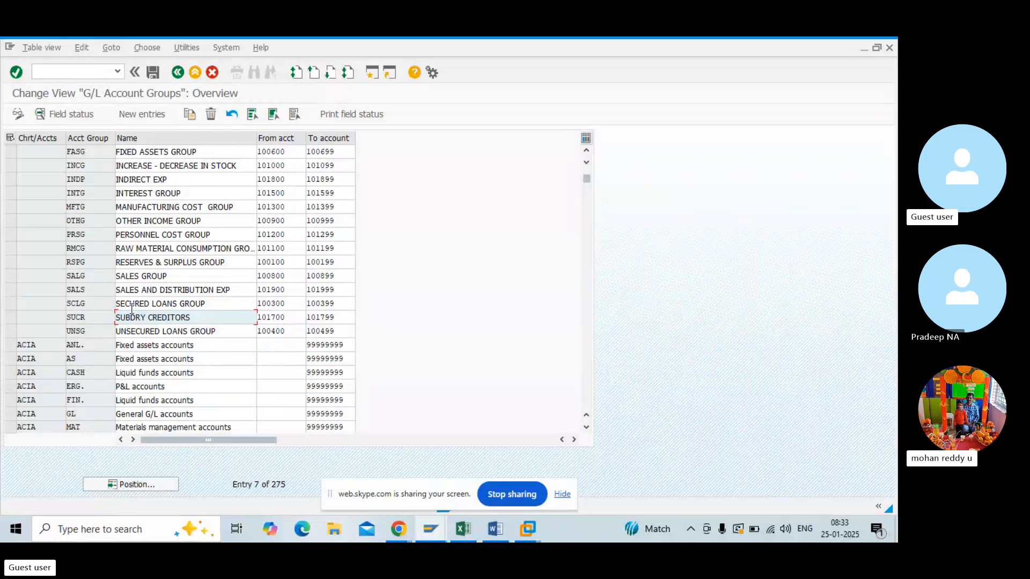
{"action": "scroll", "coordinate": [132, 309], "scroll_direction": "down", "scroll_amount": 3}
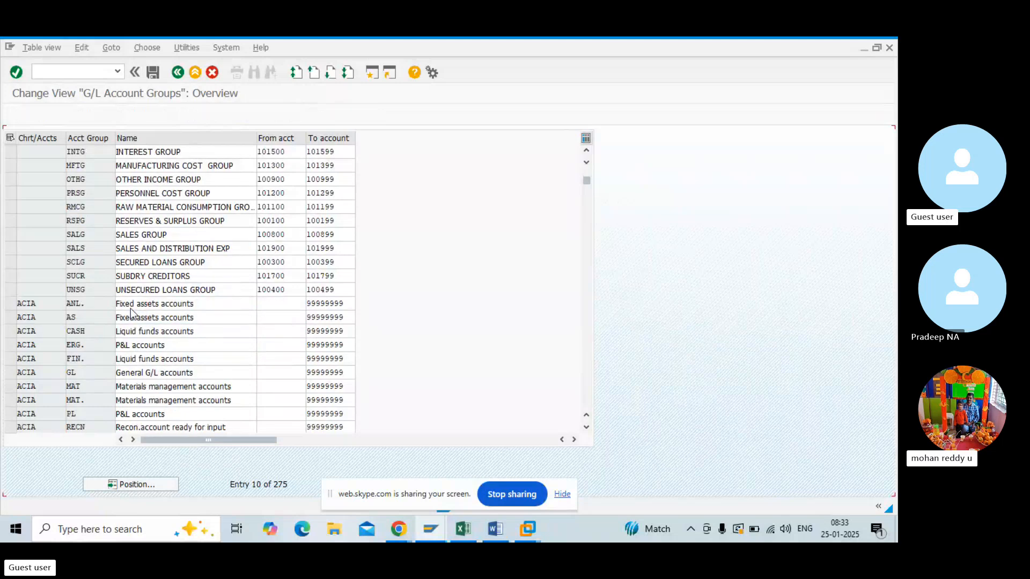
{"action": "scroll", "coordinate": [132, 309], "scroll_direction": "up", "scroll_amount": 5}
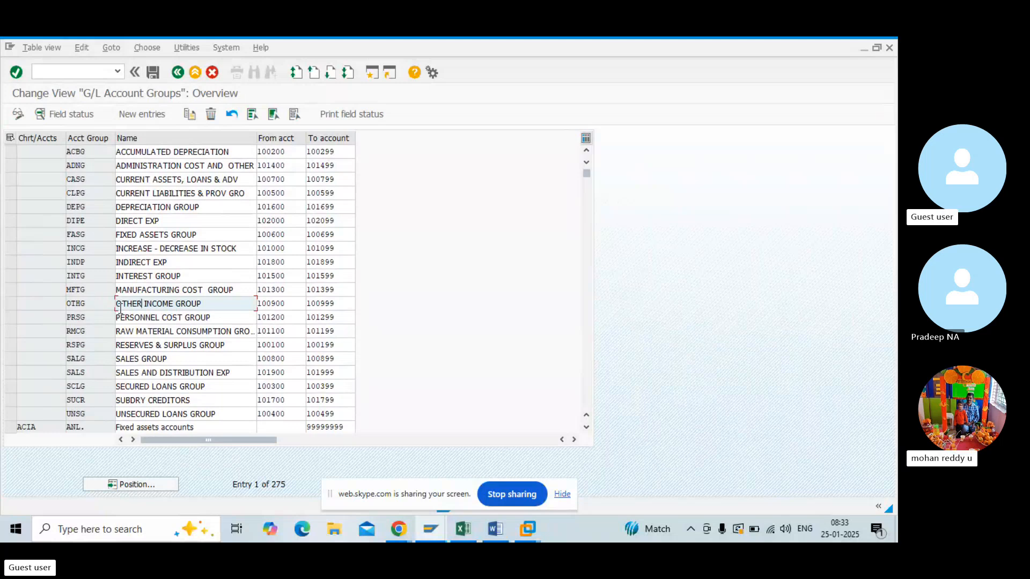
{"action": "left_click", "coordinate": [287, 306]}
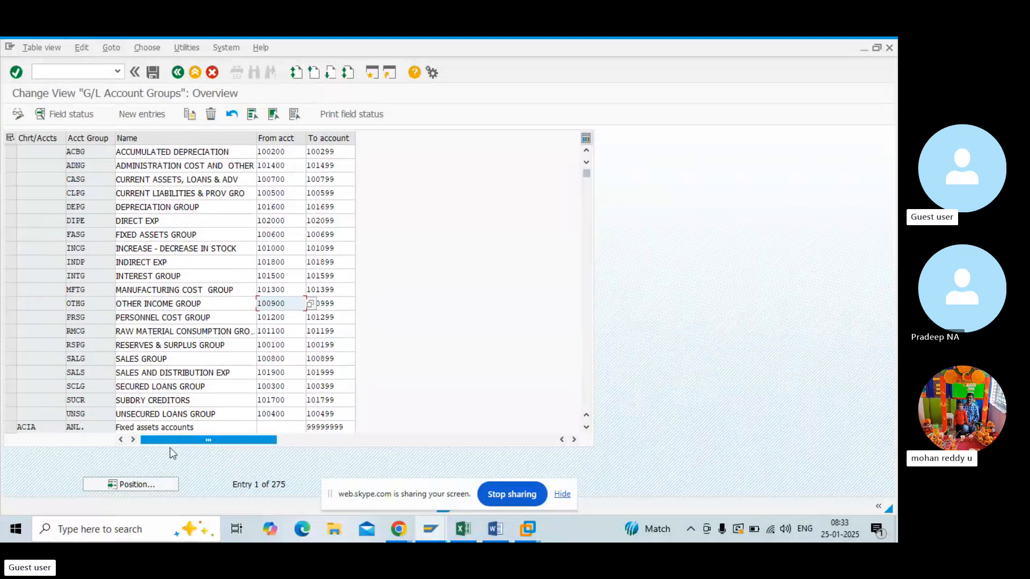
- Position the G/L account groups list at chart of accounts AIN
{"action": "left_click", "coordinate": [141, 488]}
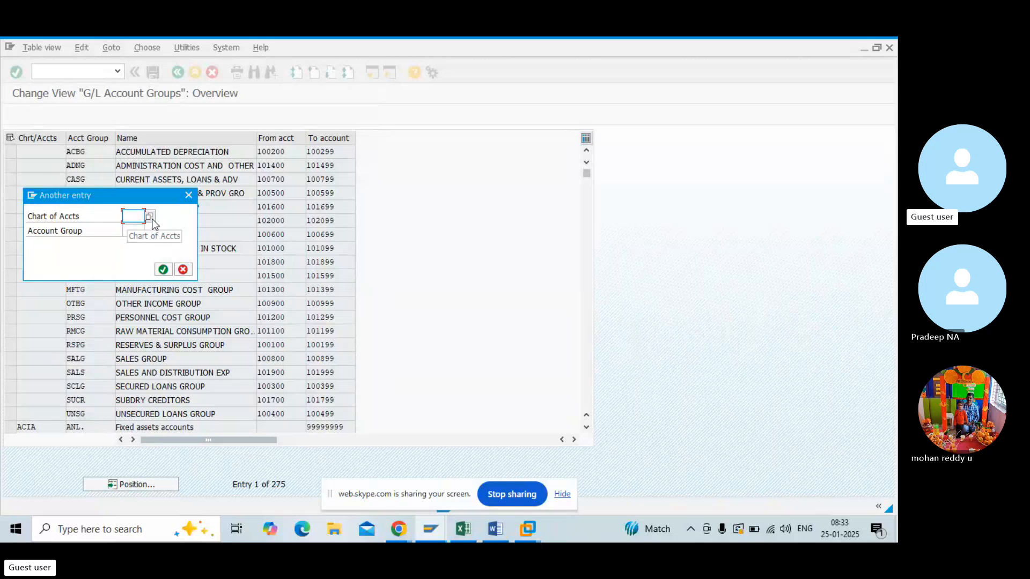
{"action": "type", "text": "AIN"}
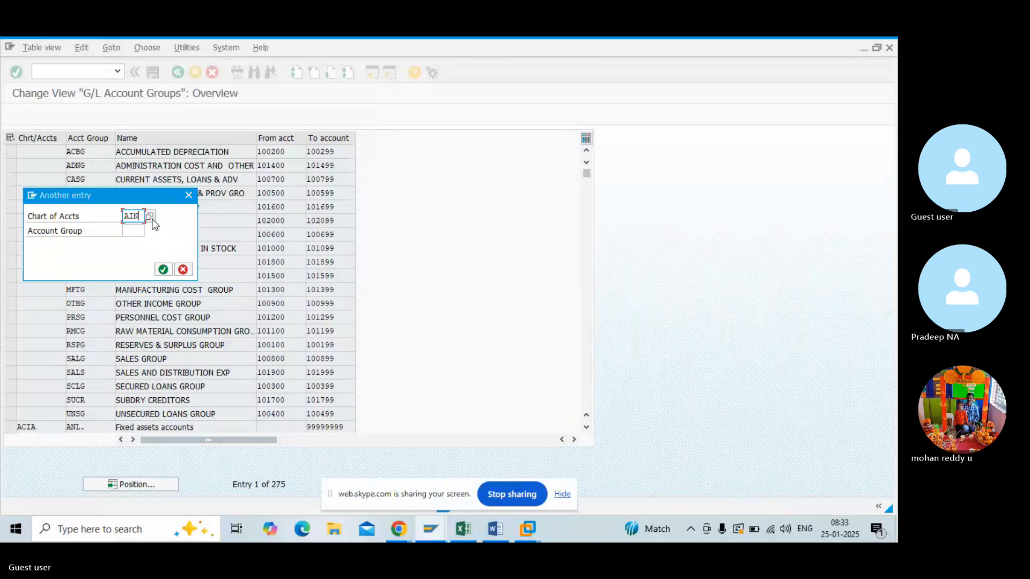
{"action": "left_click", "coordinate": [163, 270]}
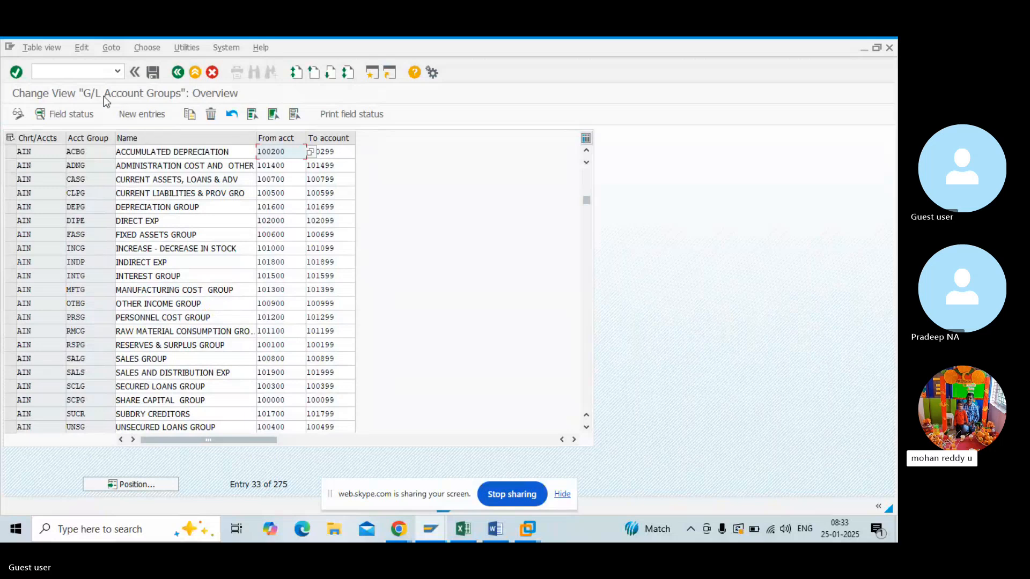
- Leave the account groups table and go to central G/L account maintenance with transaction FS00
{"action": "left_click", "coordinate": [79, 75]}
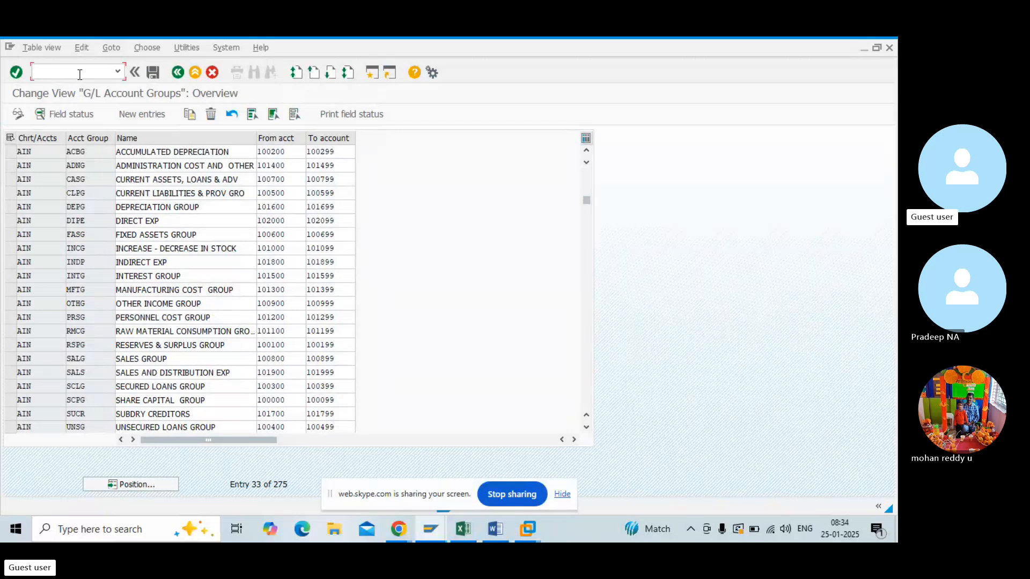
{"action": "type", "text": "/"}
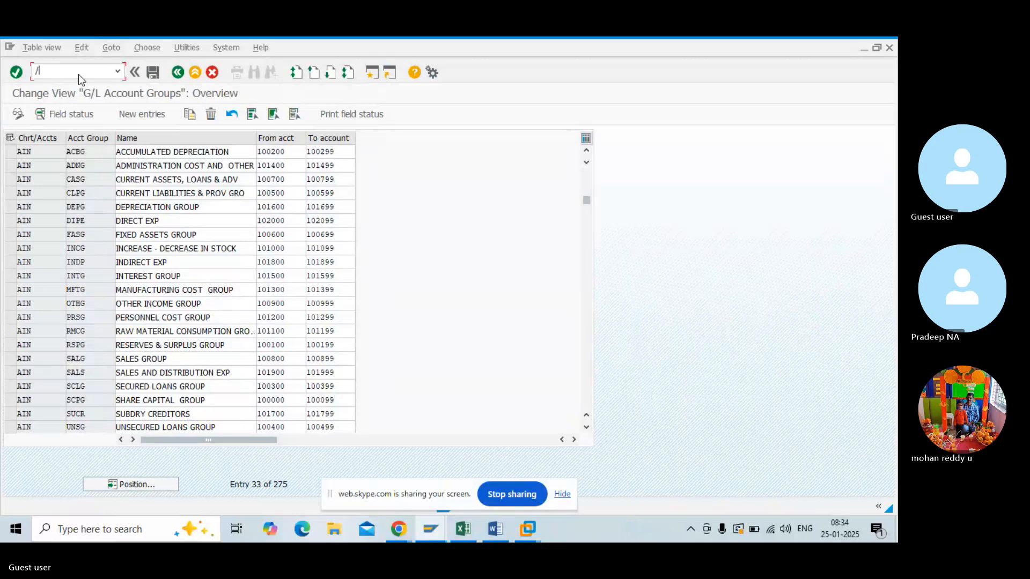
{"action": "type", "text": "NFS00"}
{"action": "key", "text": "Return"}
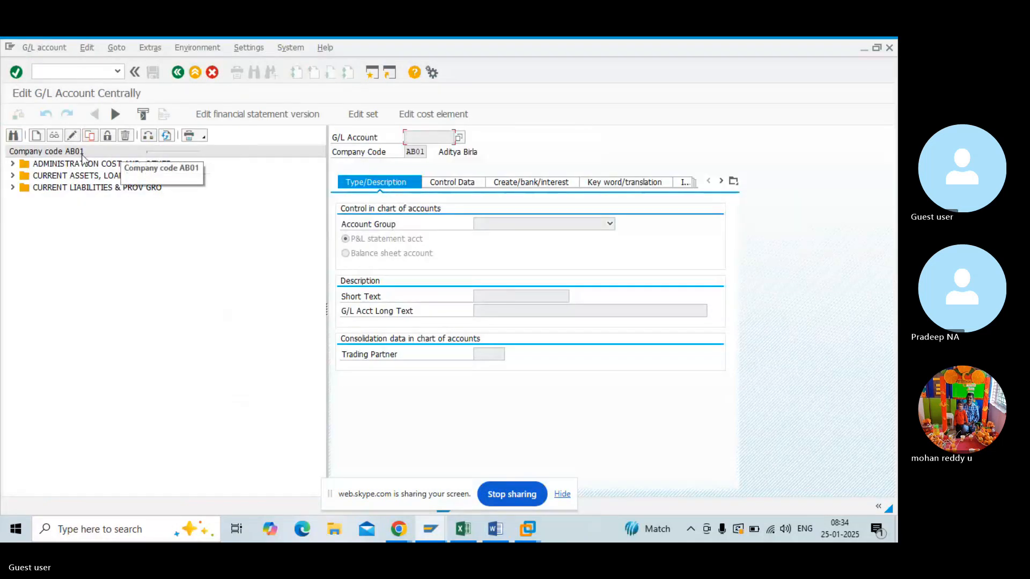
- Start creating G/L account 100900 in company code AB01 and assign it to the OTHER INCOME GROUP account group
{"action": "left_click", "coordinate": [36, 136]}
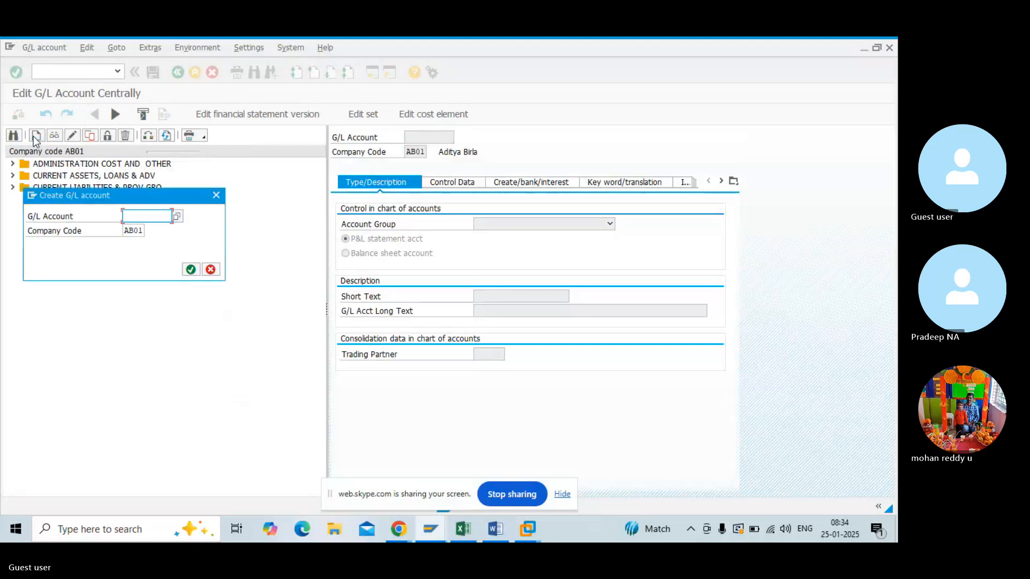
{"action": "type", "text": "100900"}
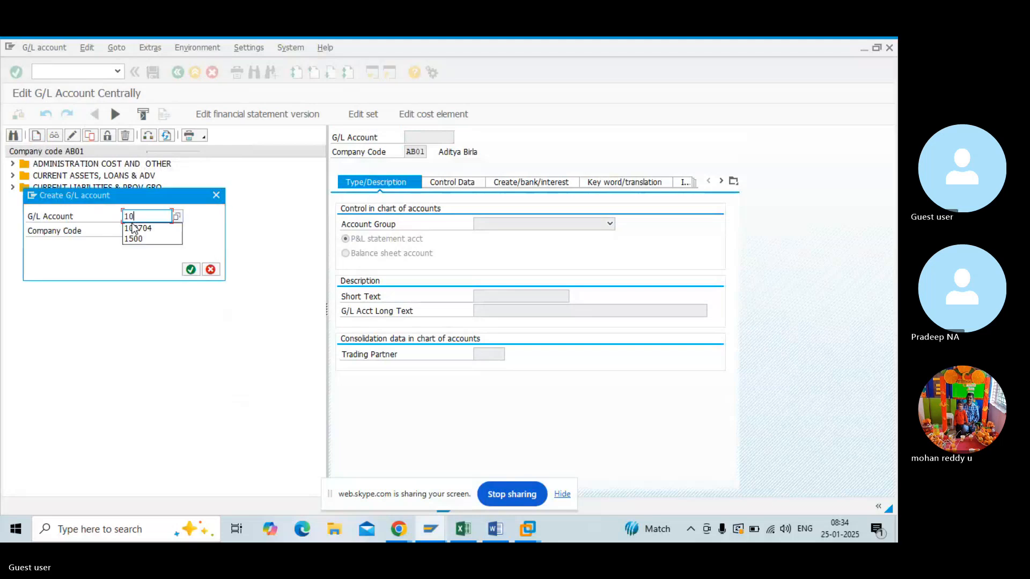
{"action": "left_click", "coordinate": [190, 270]}
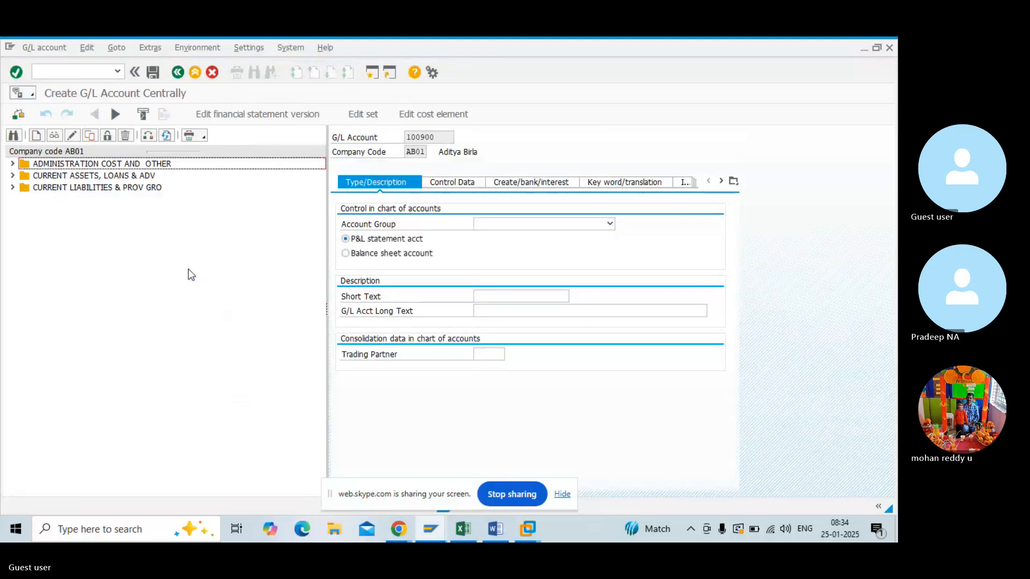
{"action": "left_click", "coordinate": [520, 225]}
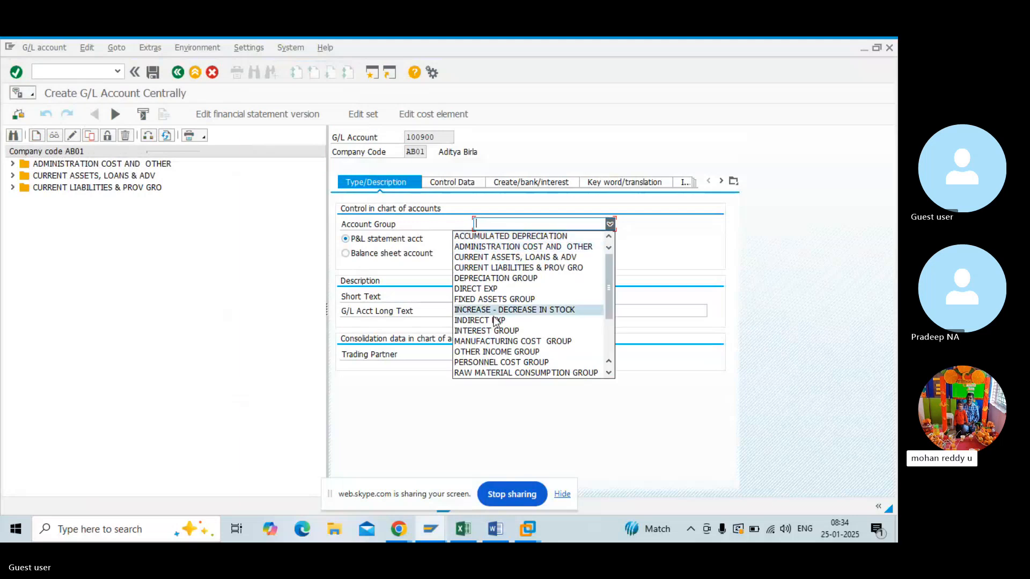
{"action": "left_click", "coordinate": [489, 351]}
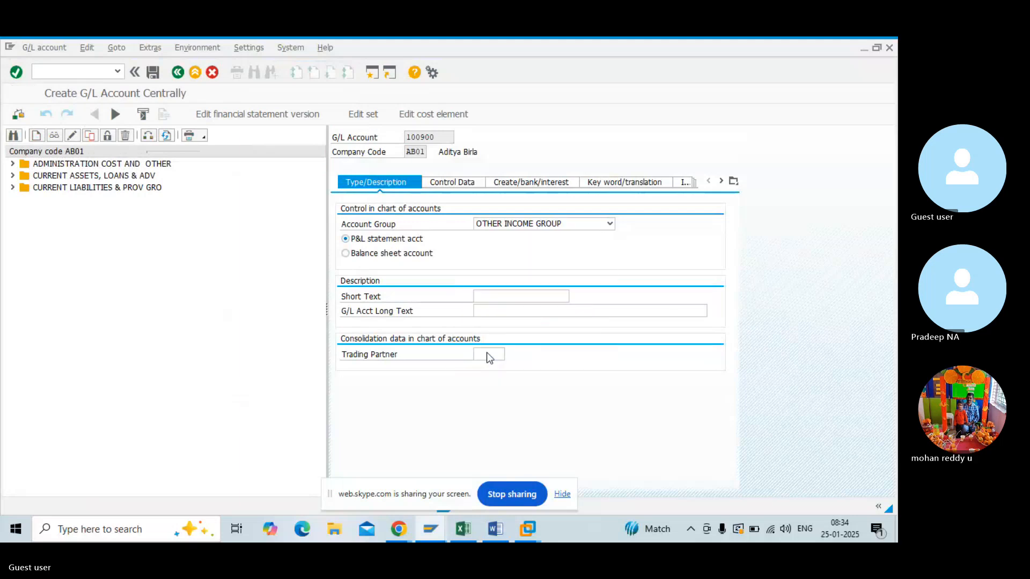
- Enter "Other Income GL A/C" as the short text of the new G/L account
{"action": "left_click", "coordinate": [504, 299]}
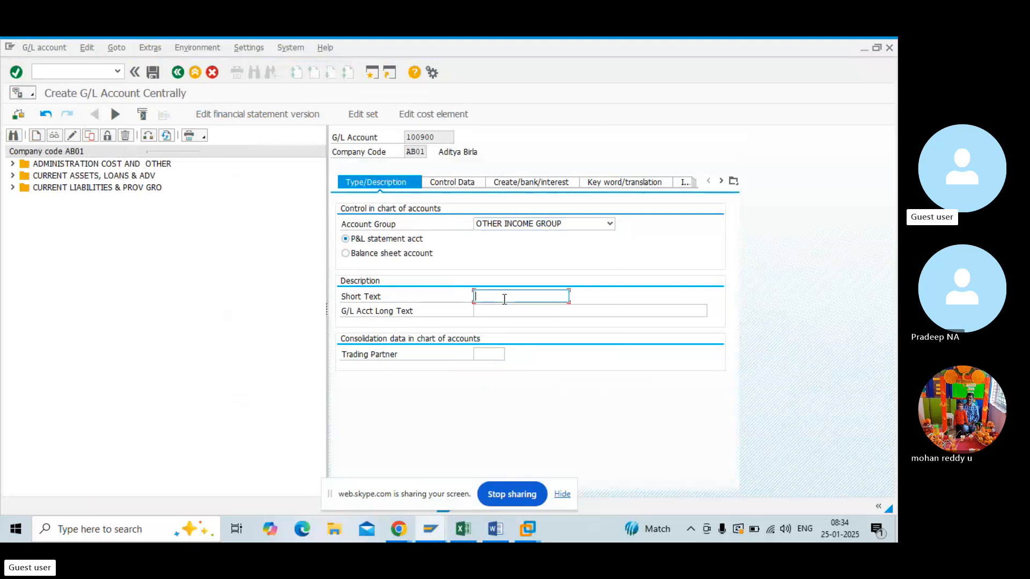
{"action": "key", "text": "alt+Tab"}
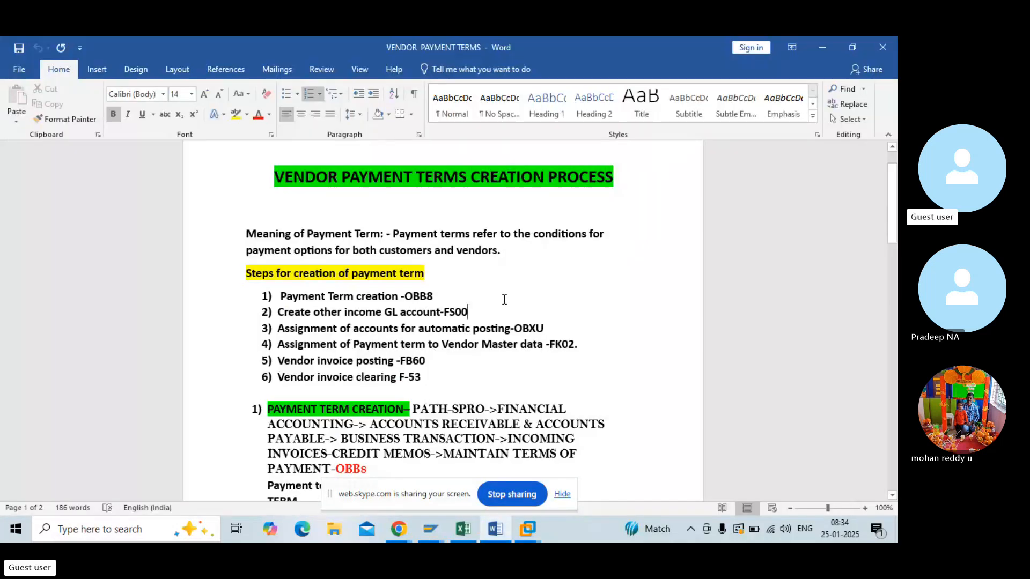
{"action": "key", "text": "alt+Tab"}
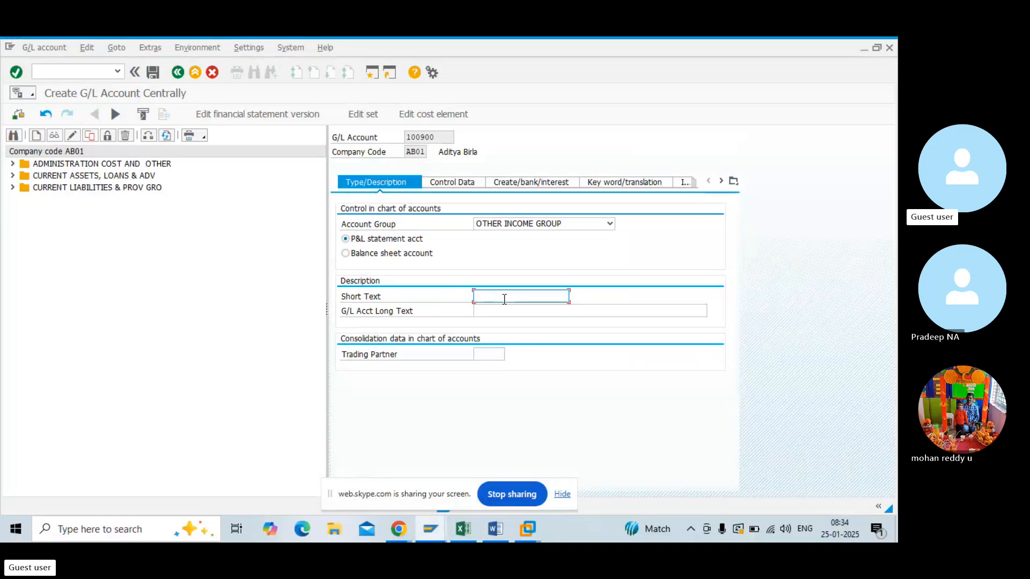
{"action": "type", "text": "Other Inc"}
{"action": "key", "text": "BackSpace"}
{"action": "key", "text": "BackSpace"}
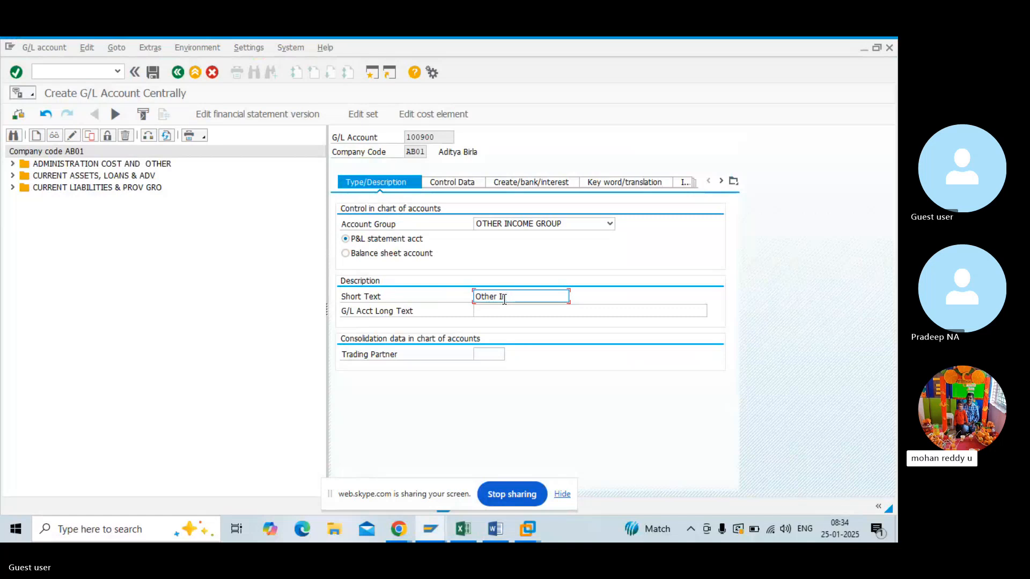
{"action": "type", "text": "c"}
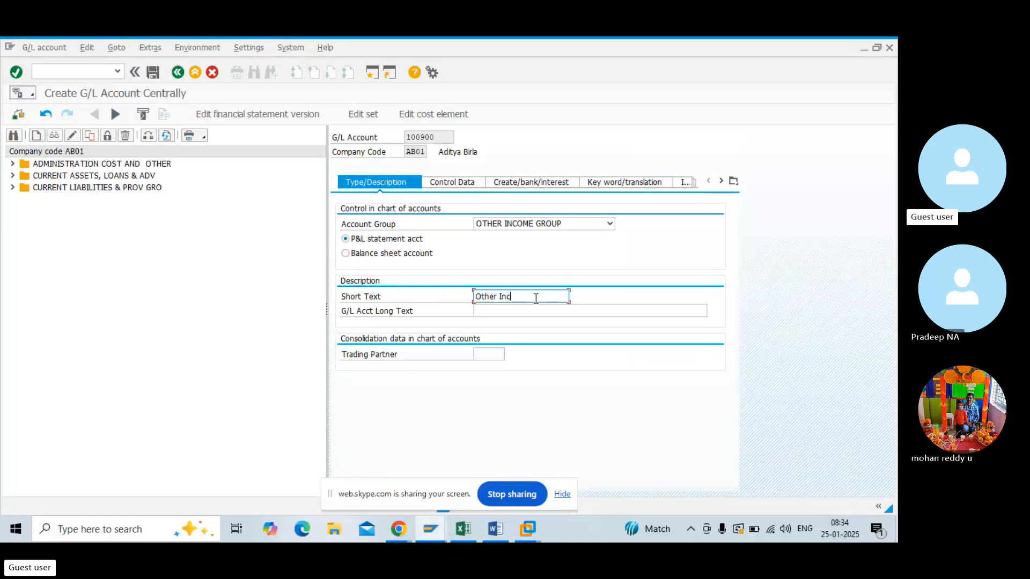
{"action": "type", "text": "ome"}
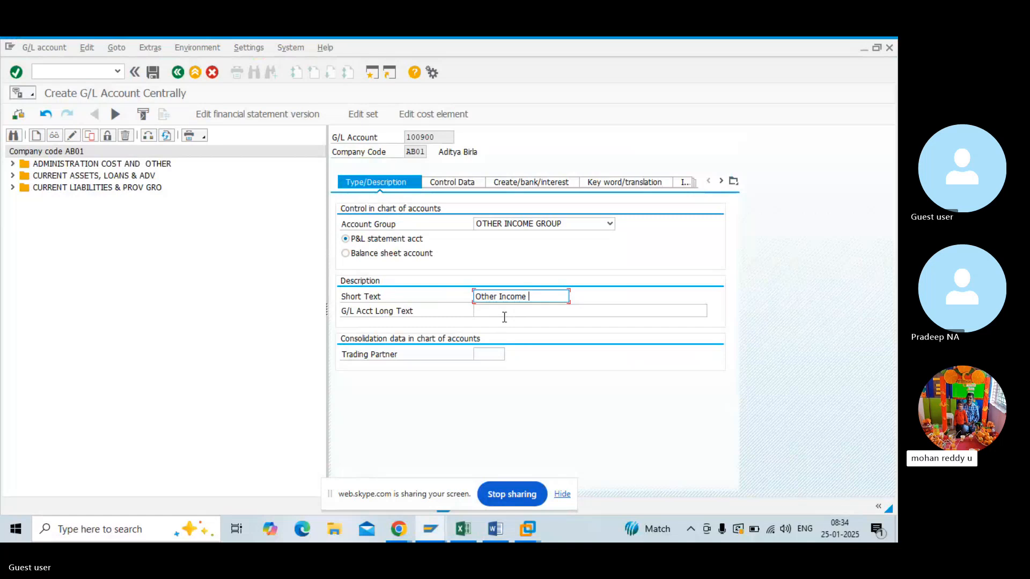
{"action": "type", "text": " GL"}
{"action": "key", "text": "alt+Tab"}
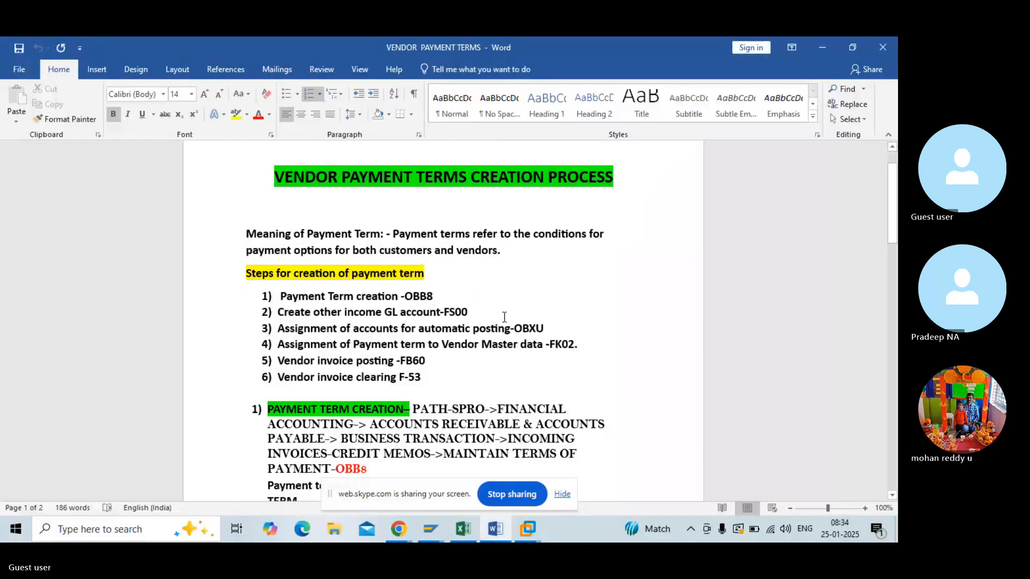
{"action": "key", "text": "alt+Tab"}
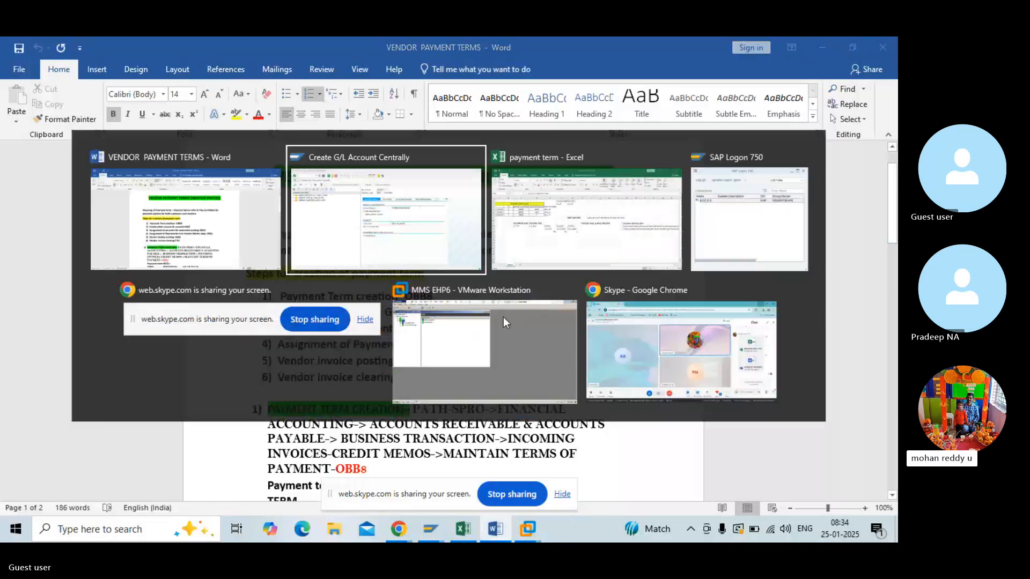
{"action": "type", "text": "A"}
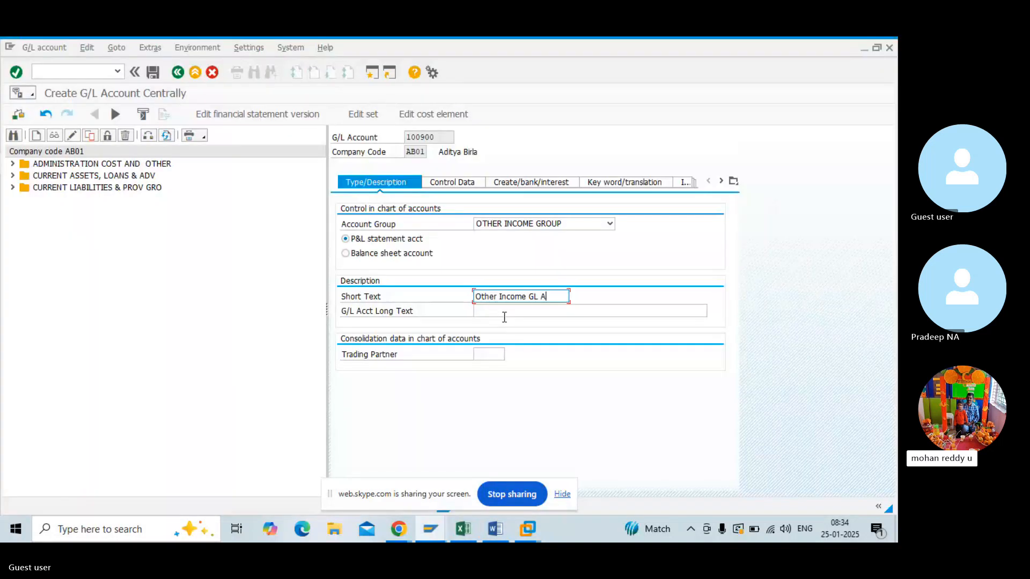
{"action": "type", "text": "/C"}
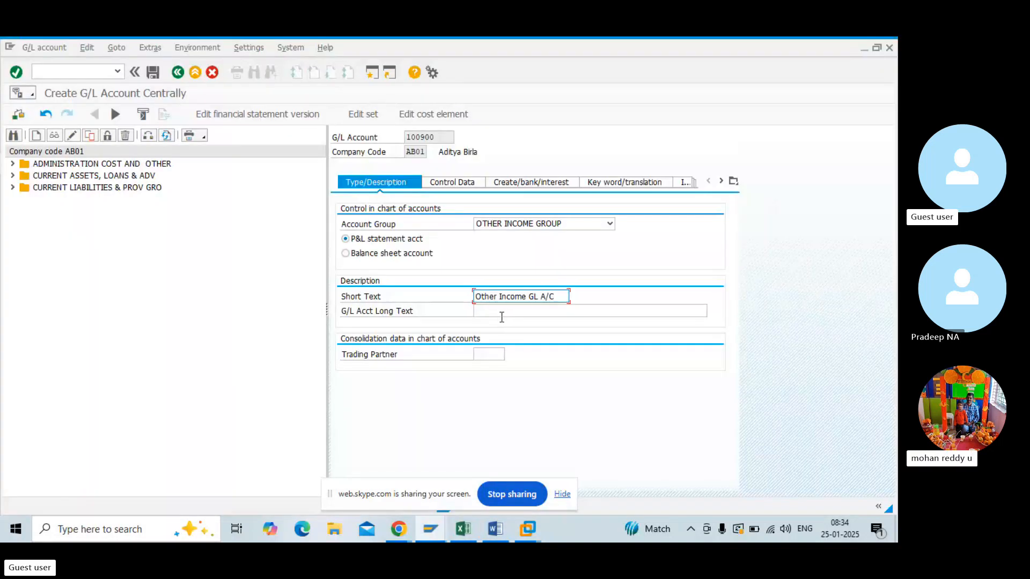
- Enter "Other Income GL A/C" as the long text of the G/L account
{"action": "left_click", "coordinate": [493, 316]}
{"action": "type", "text": "Oth"}
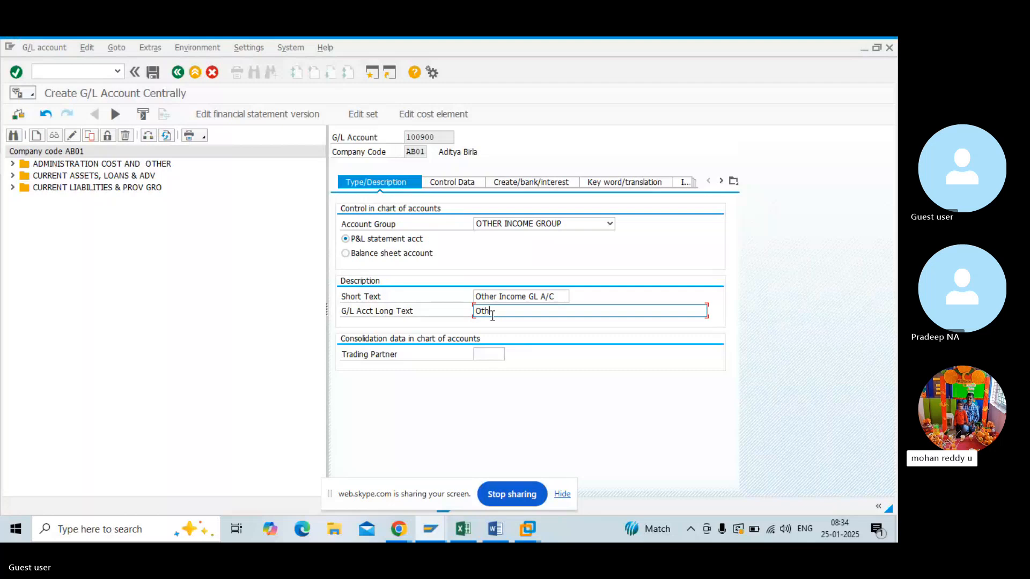
{"action": "type", "text": "er Income GL"}
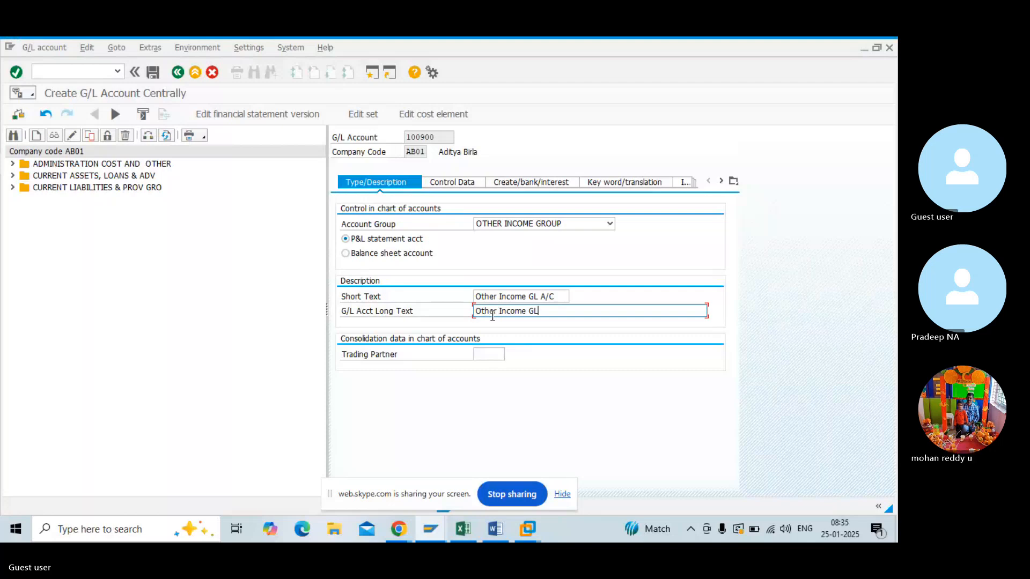
{"action": "type", "text": " A/C"}
- In the account's control data, set the sort key to 012 (Vendor number) from the list of possible values
{"action": "left_click", "coordinate": [457, 183]}
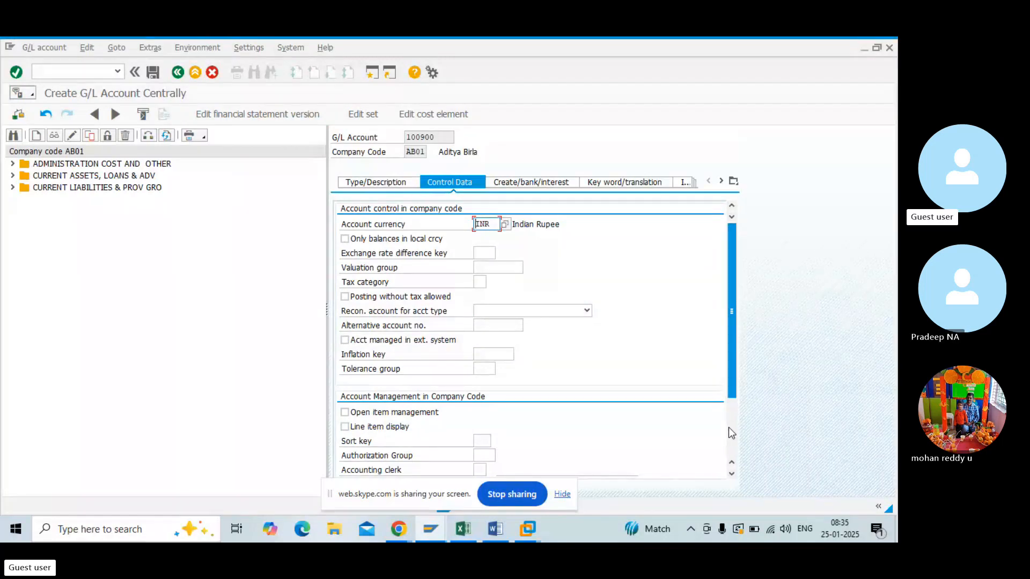
{"action": "scroll", "coordinate": [729, 427], "scroll_direction": "down", "scroll_amount": 2}
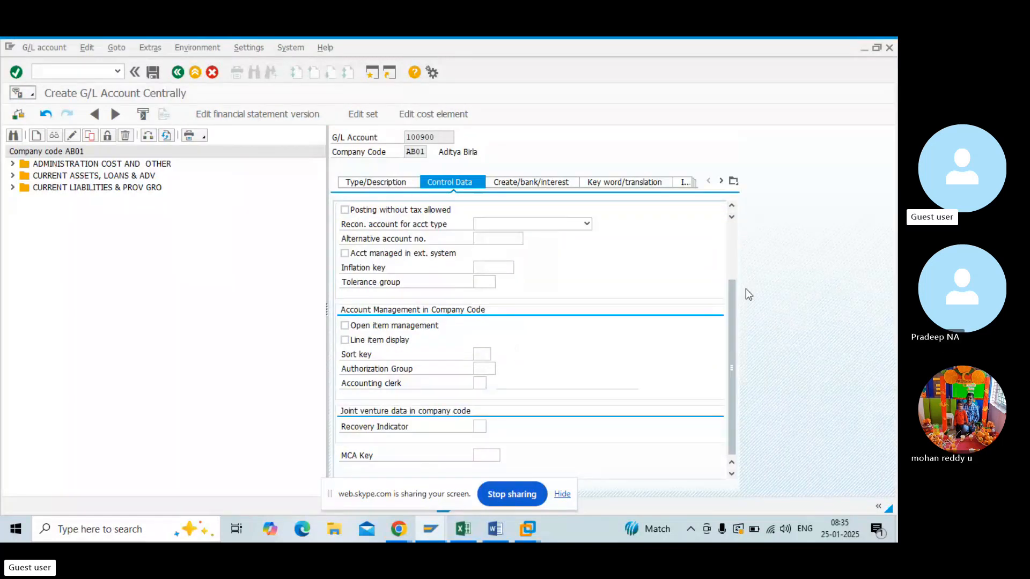
{"action": "scroll", "coordinate": [733, 266], "scroll_direction": "up", "scroll_amount": 2}
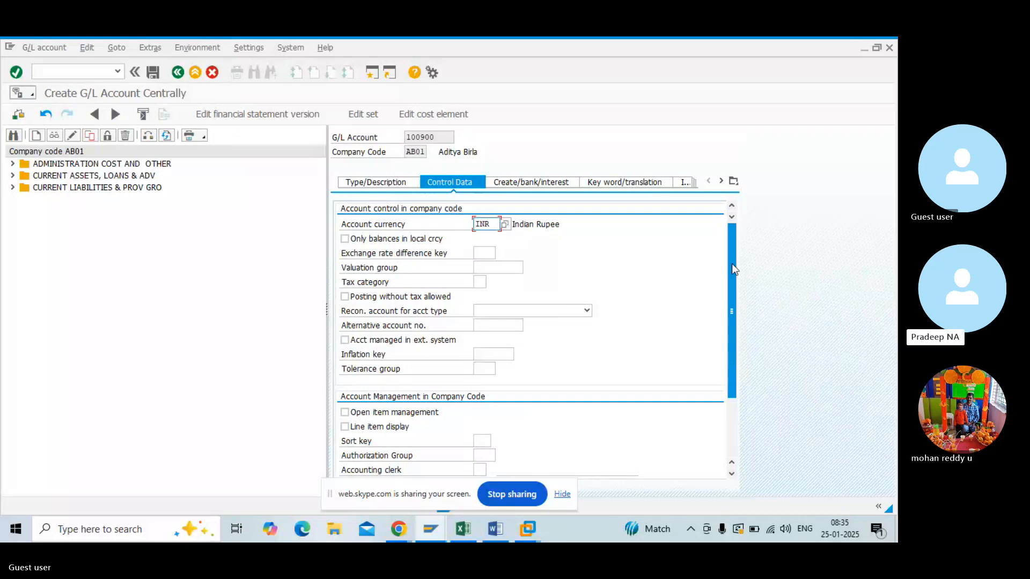
{"action": "left_click", "coordinate": [481, 440]}
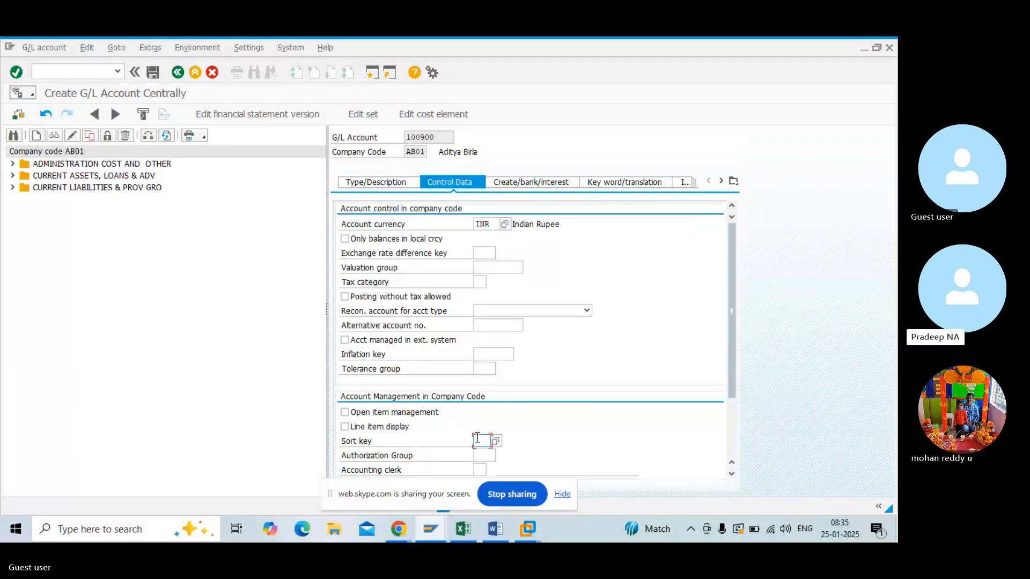
{"action": "left_click", "coordinate": [494, 442]}
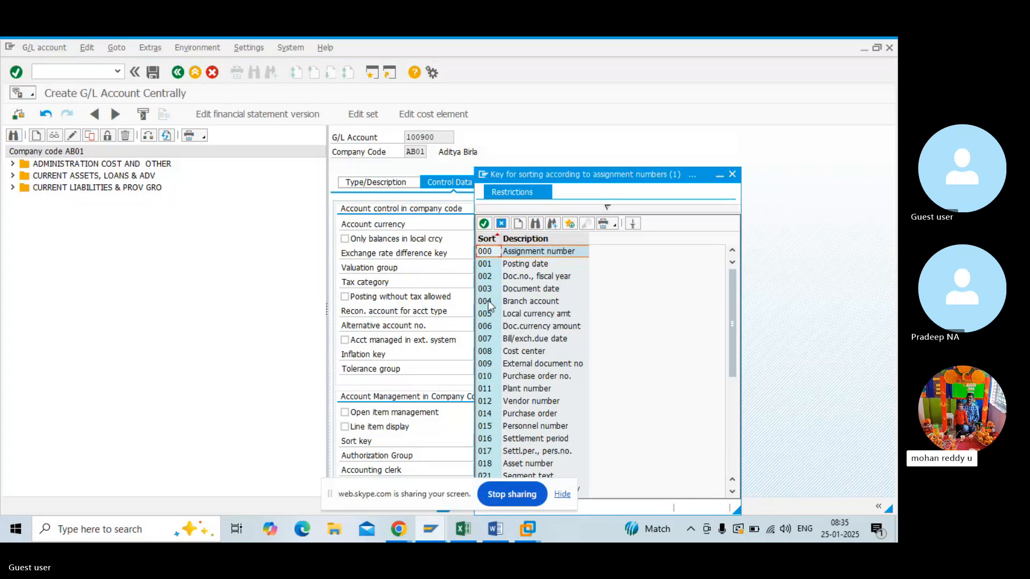
{"action": "scroll", "coordinate": [488, 303], "scroll_direction": "down", "scroll_amount": 4}
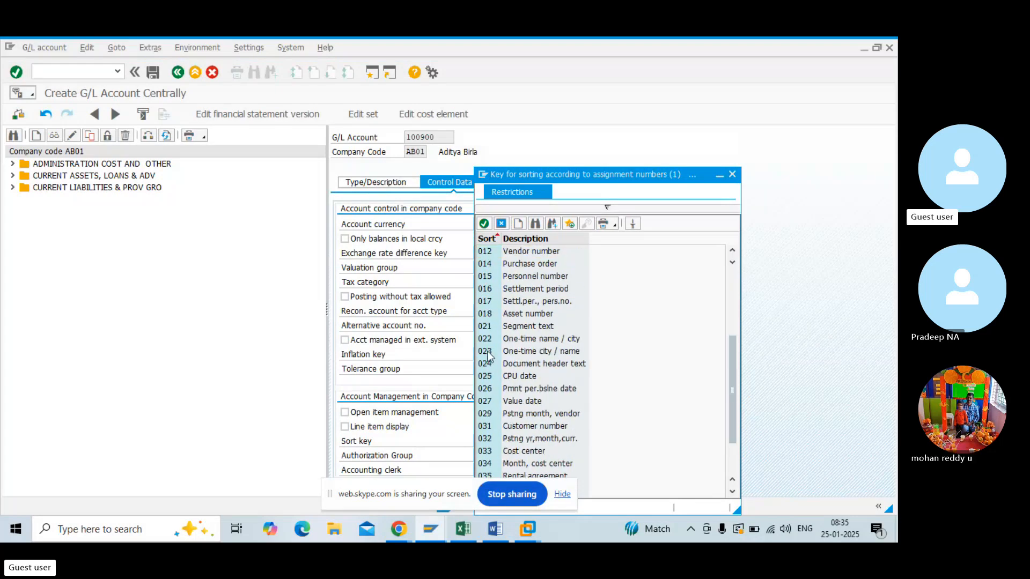
{"action": "scroll", "coordinate": [499, 420], "scroll_direction": "down", "scroll_amount": 2}
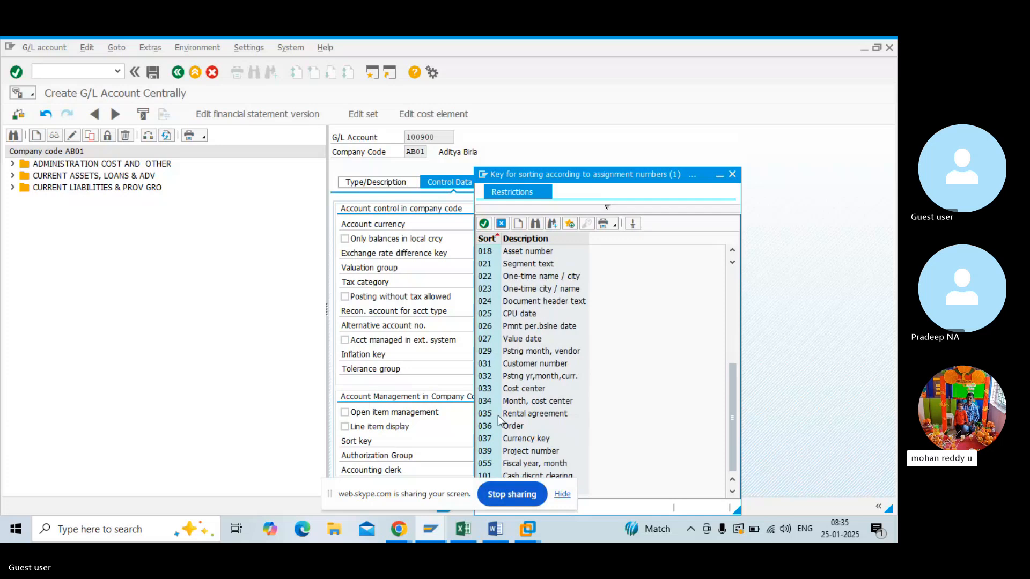
{"action": "scroll", "coordinate": [499, 420], "scroll_direction": "up", "scroll_amount": 4}
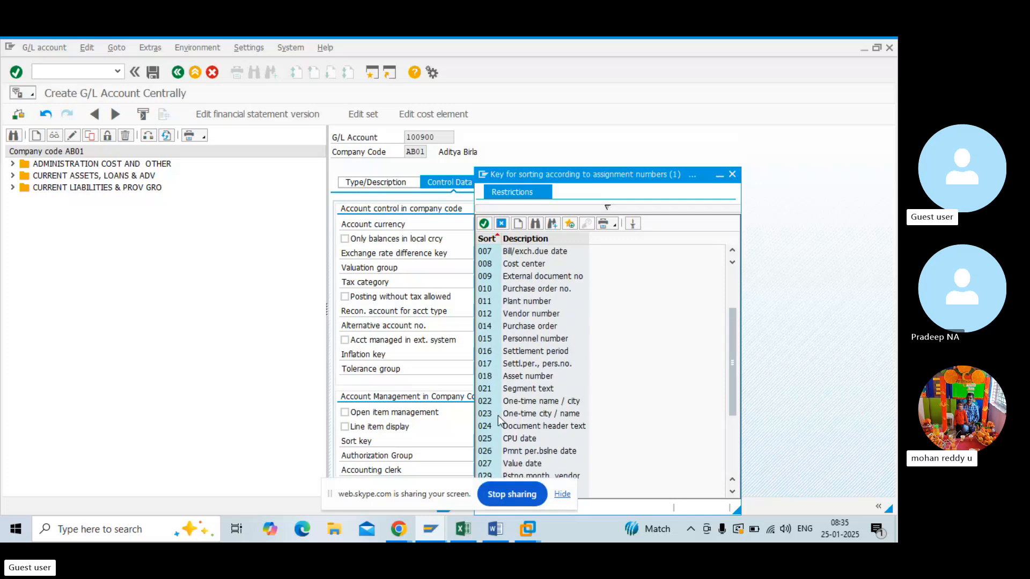
{"action": "scroll", "coordinate": [499, 420], "scroll_direction": "up", "scroll_amount": 3}
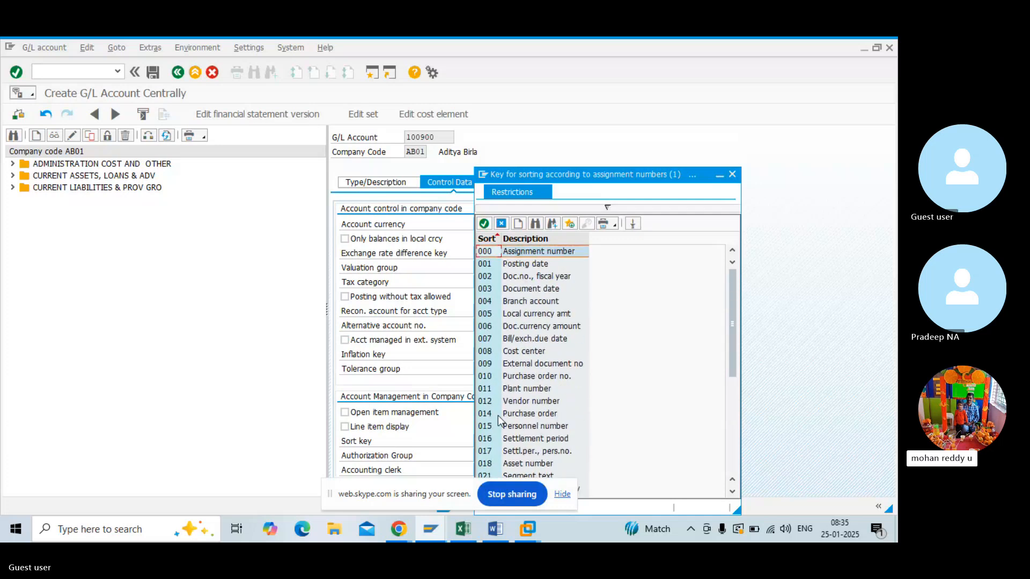
{"action": "double_click", "coordinate": [482, 401]}
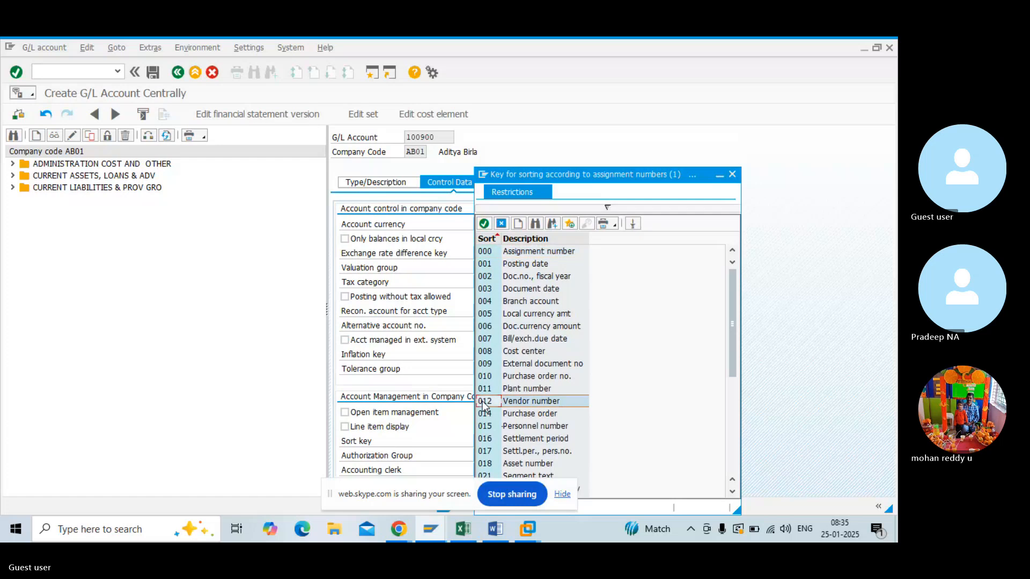
{"action": "scroll", "coordinate": [515, 396], "scroll_direction": "down", "scroll_amount": 2}
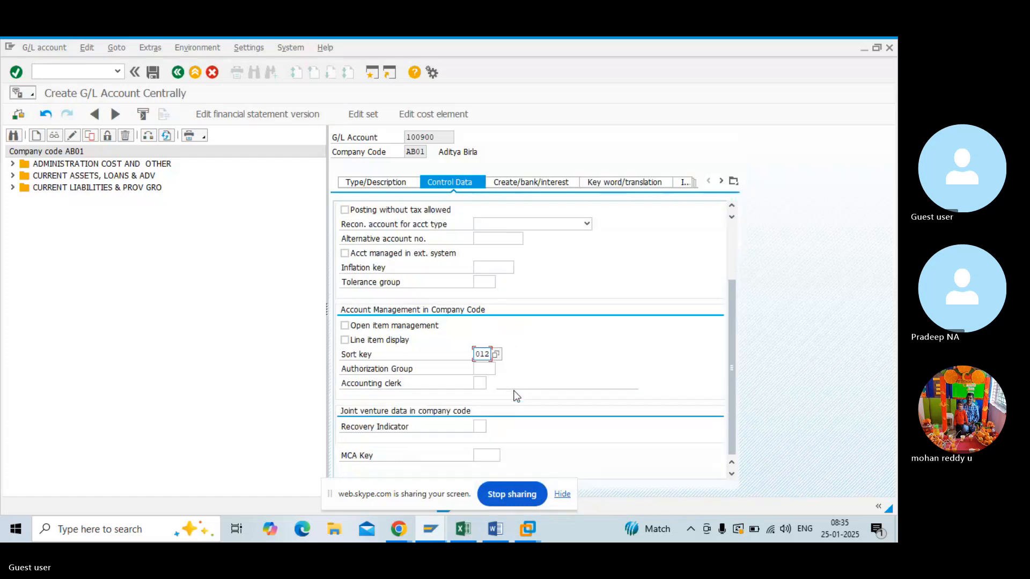
- Set the account's field status group to G001 and save the new G/L account, accepting the warning
{"action": "left_click", "coordinate": [515, 184]}
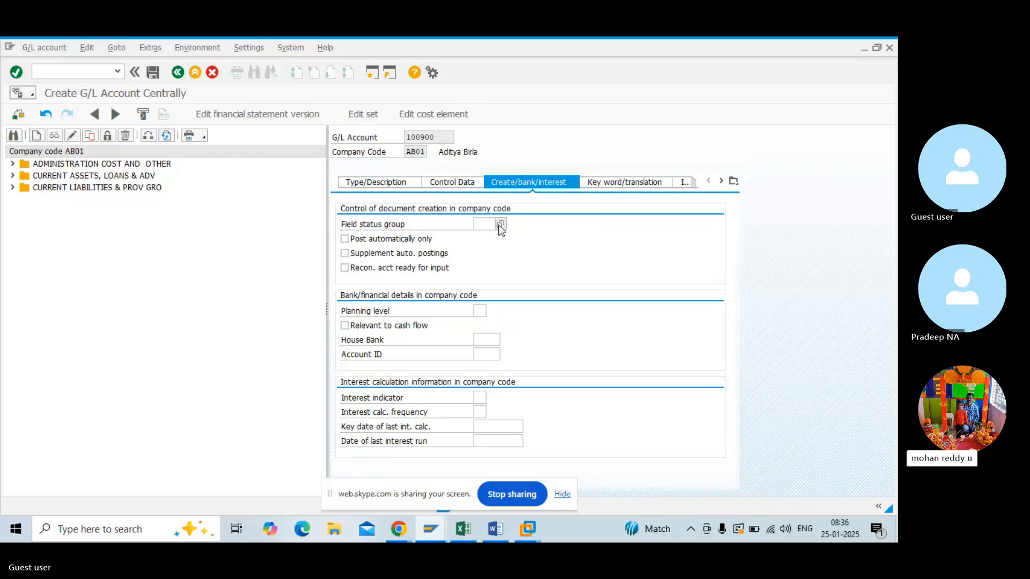
{"action": "left_click", "coordinate": [500, 225]}
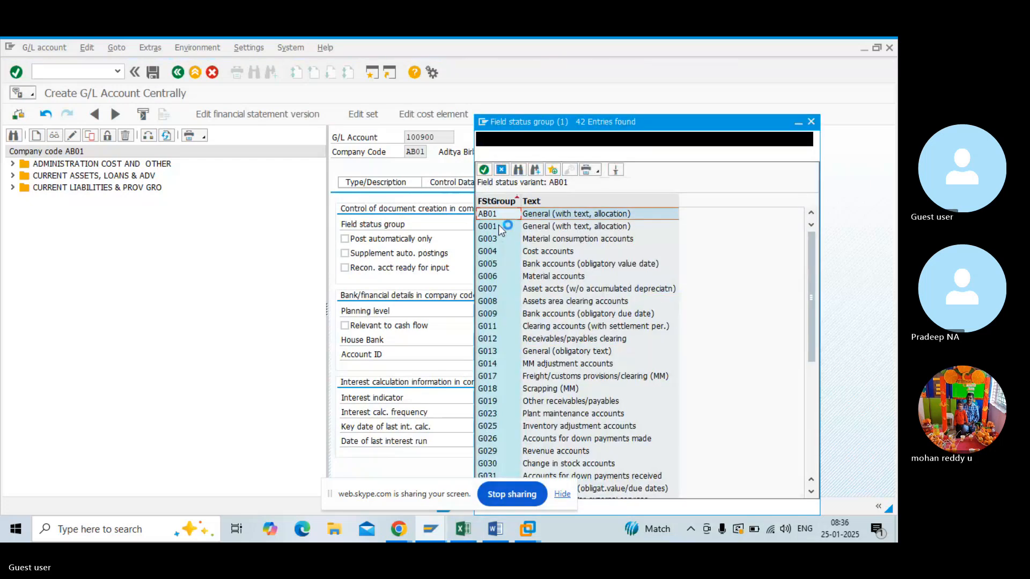
{"action": "double_click", "coordinate": [499, 225]}
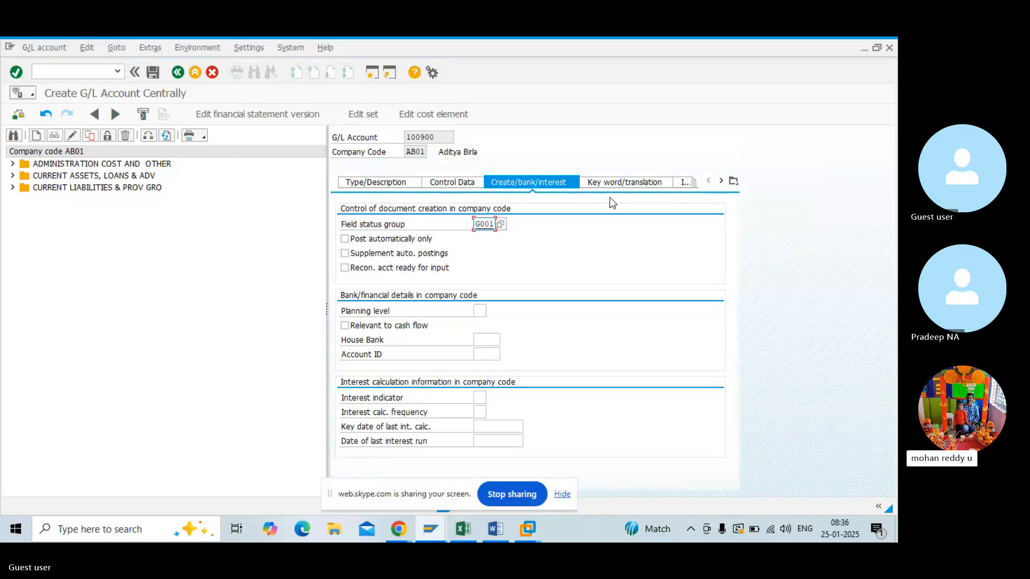
{"action": "left_click", "coordinate": [153, 72]}
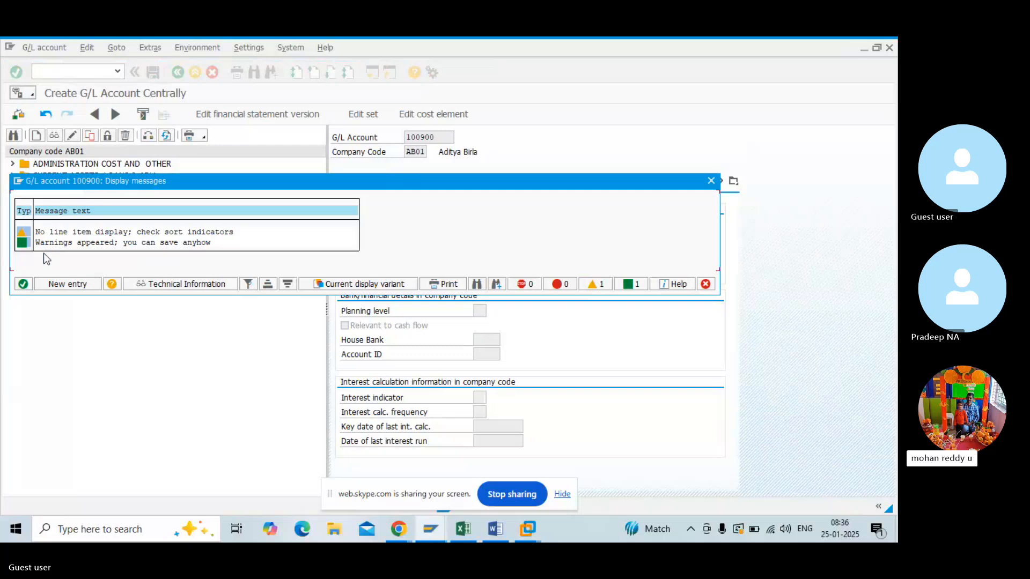
{"action": "left_click", "coordinate": [19, 285]}
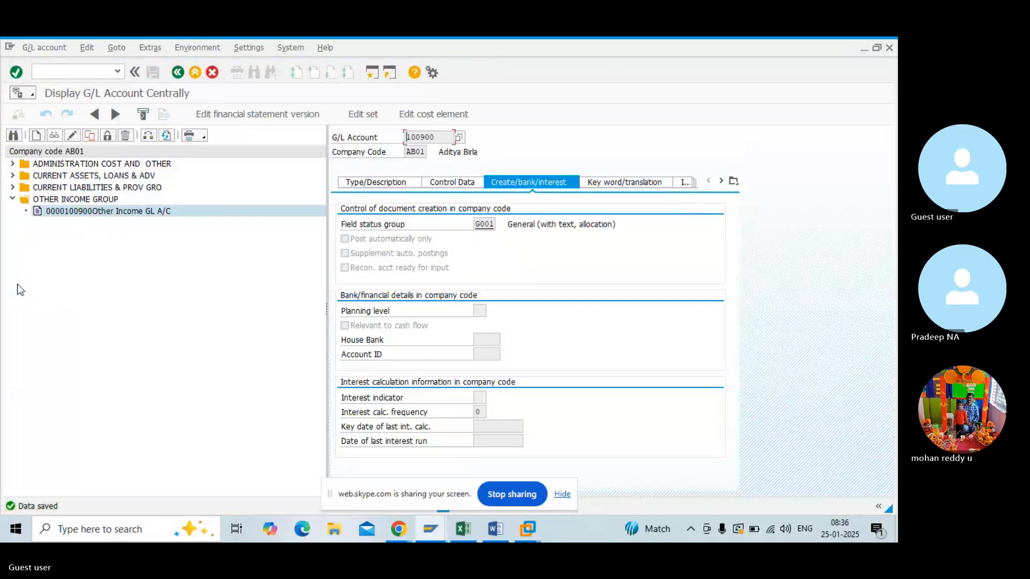
- Switch G/L account 100900 to change mode, enable line item display in its control data and save the account
{"action": "left_click", "coordinate": [72, 135]}
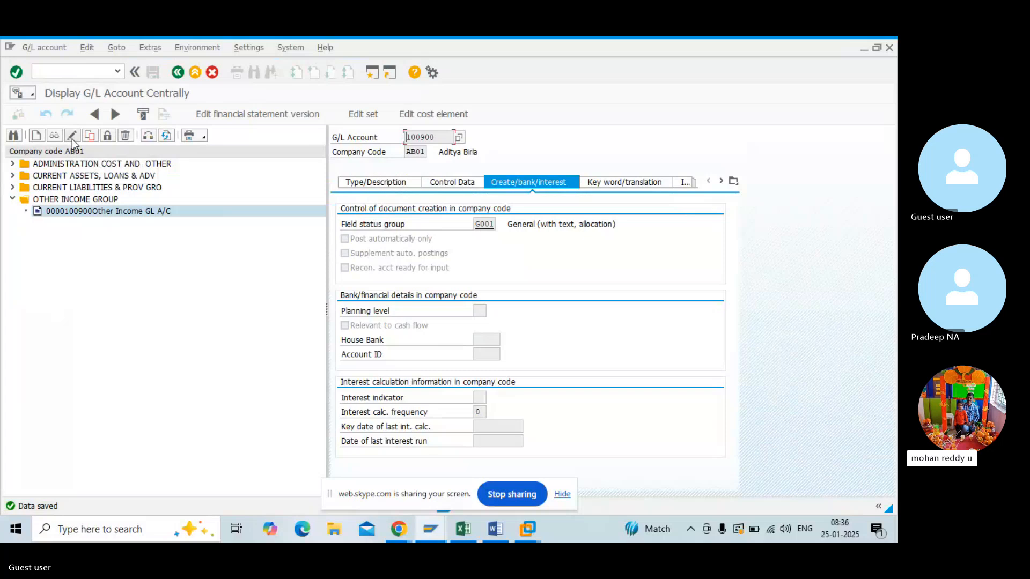
{"action": "left_click", "coordinate": [437, 183]}
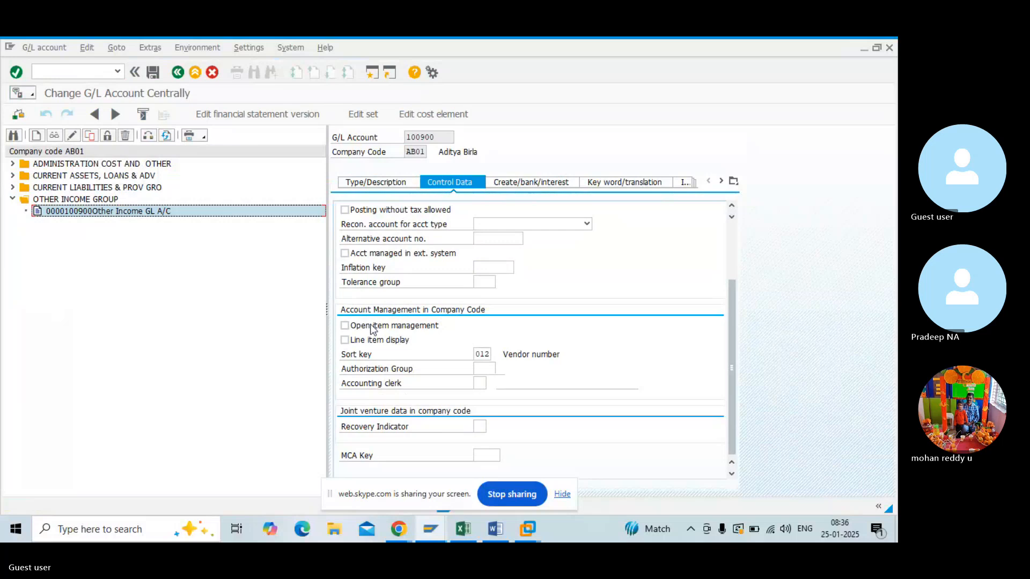
{"action": "left_click", "coordinate": [345, 340]}
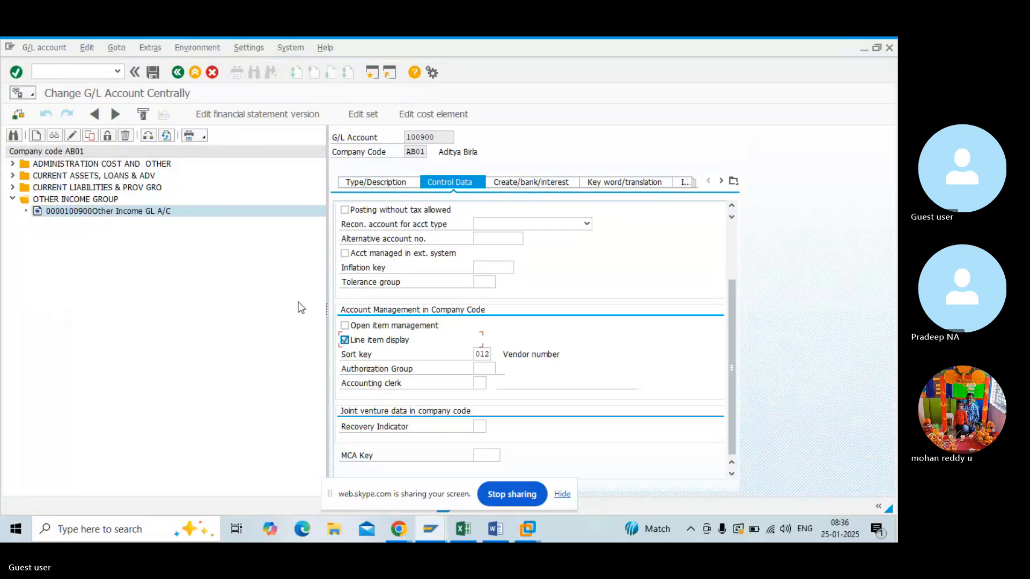
{"action": "left_click", "coordinate": [152, 76]}
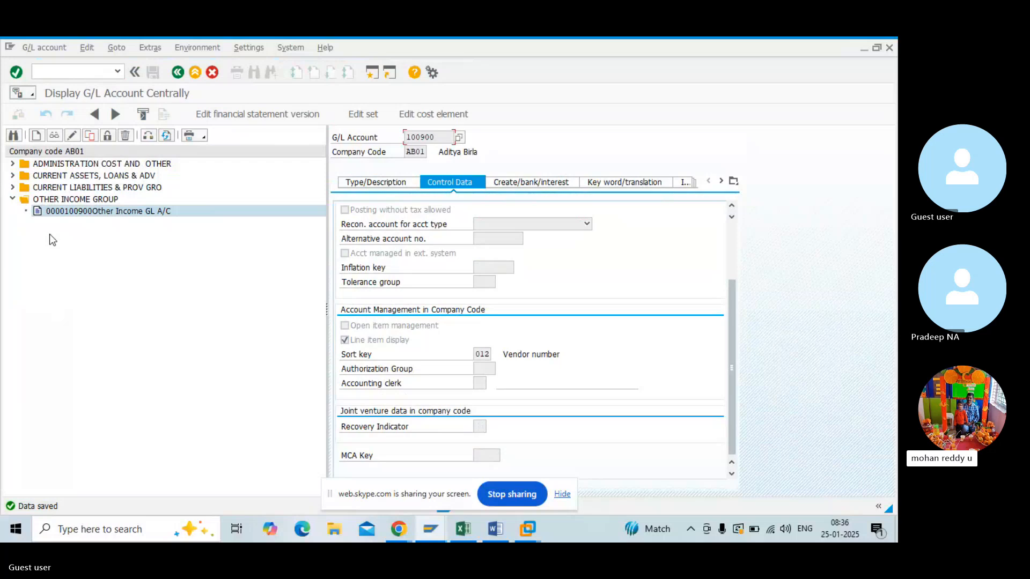
- Open transaction OBXU for chart of accounts AIN and save the posting rules for cash discount received without tax code differentiation
{"action": "key", "text": "alt+Tab"}
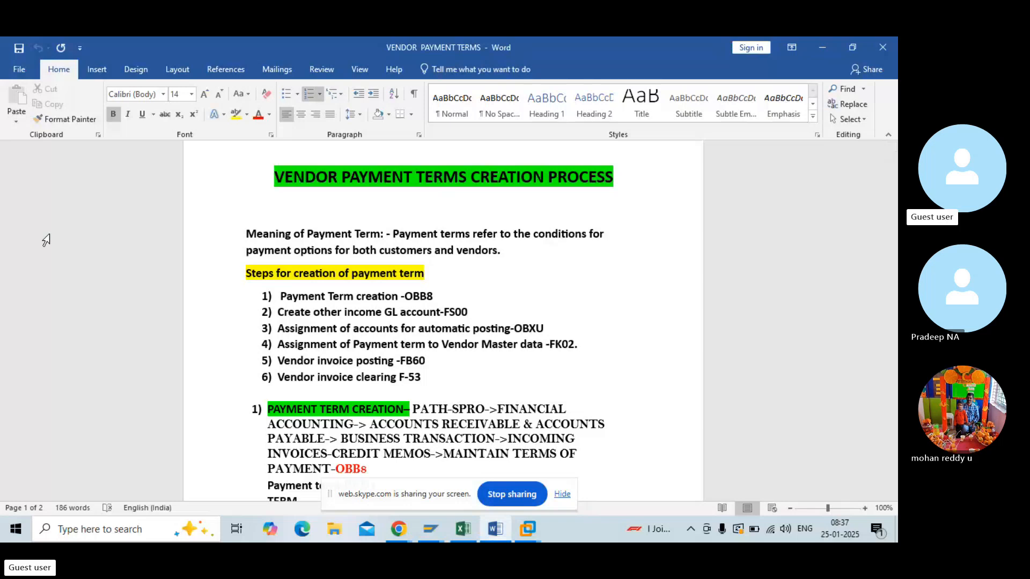
{"action": "key", "text": "alt+Tab"}
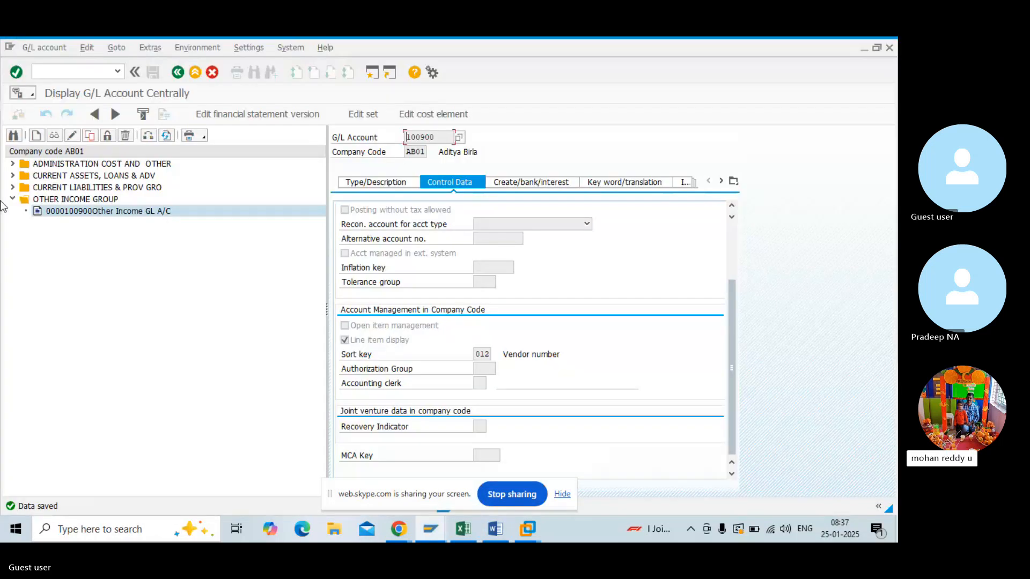
{"action": "left_click", "coordinate": [76, 74]}
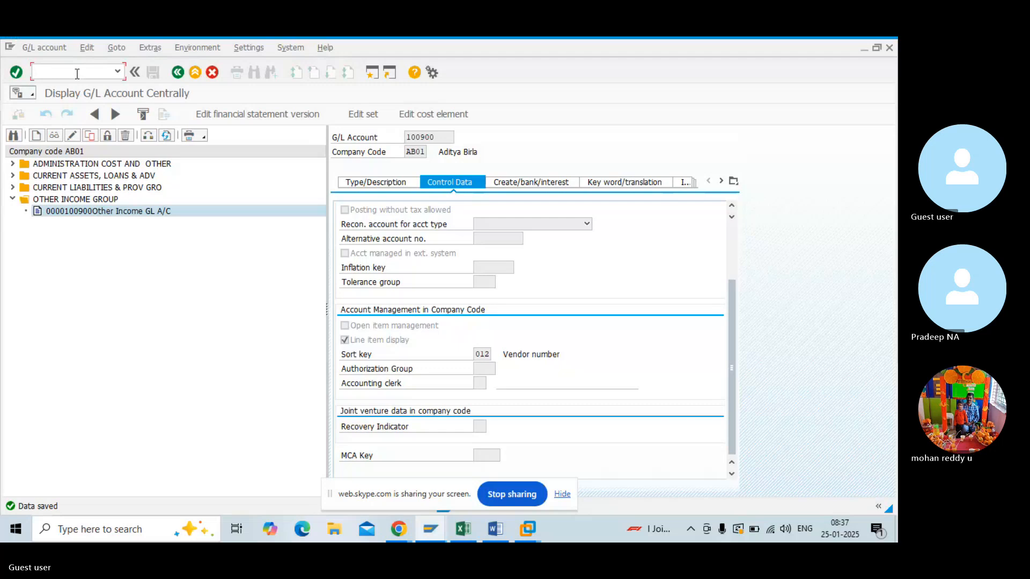
{"action": "type", "text": "/NO"}
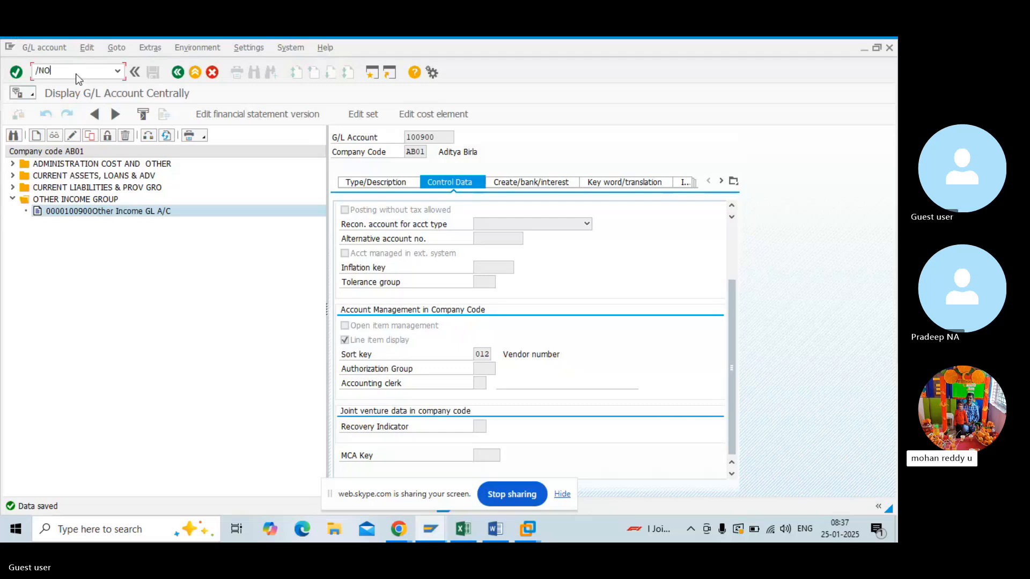
{"action": "type", "text": "BXU"}
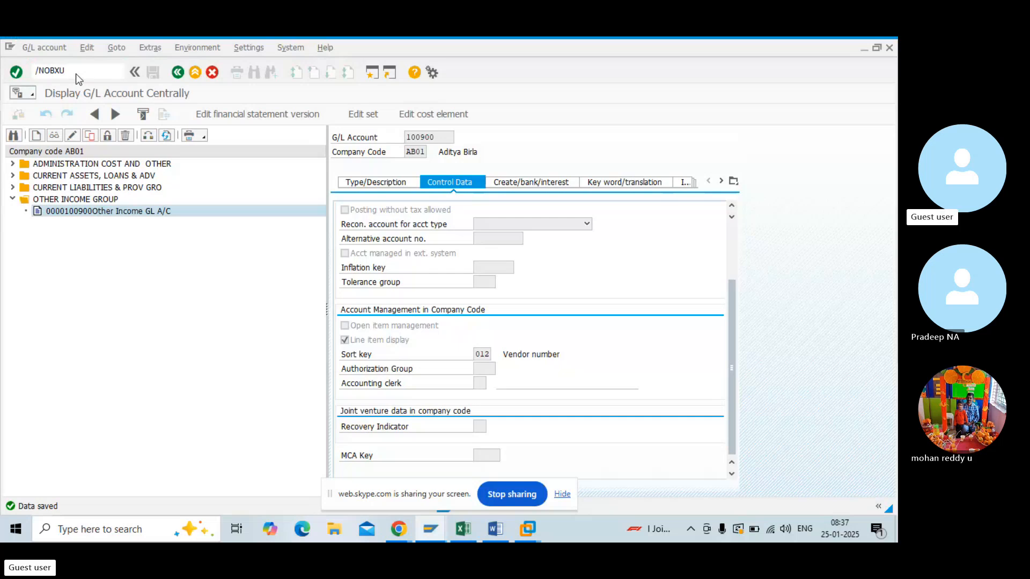
{"action": "key", "text": "Return"}
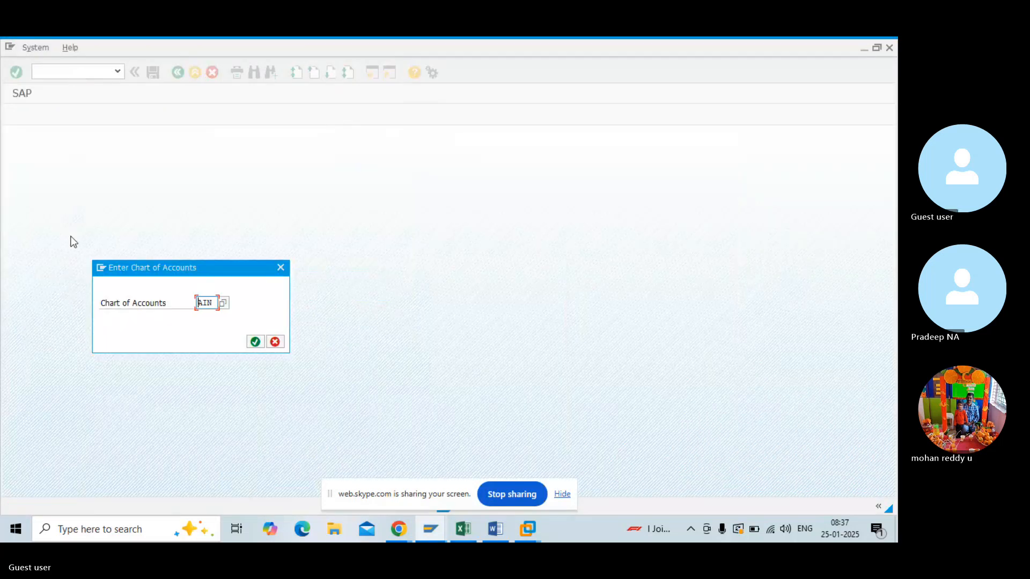
{"action": "left_click", "coordinate": [255, 343]}
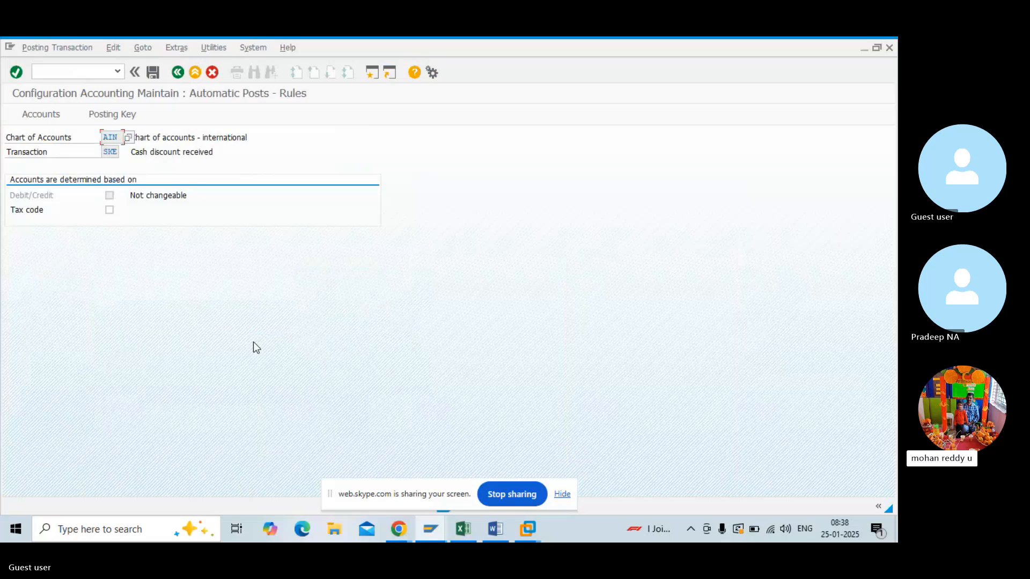
{"action": "left_click", "coordinate": [562, 494]}
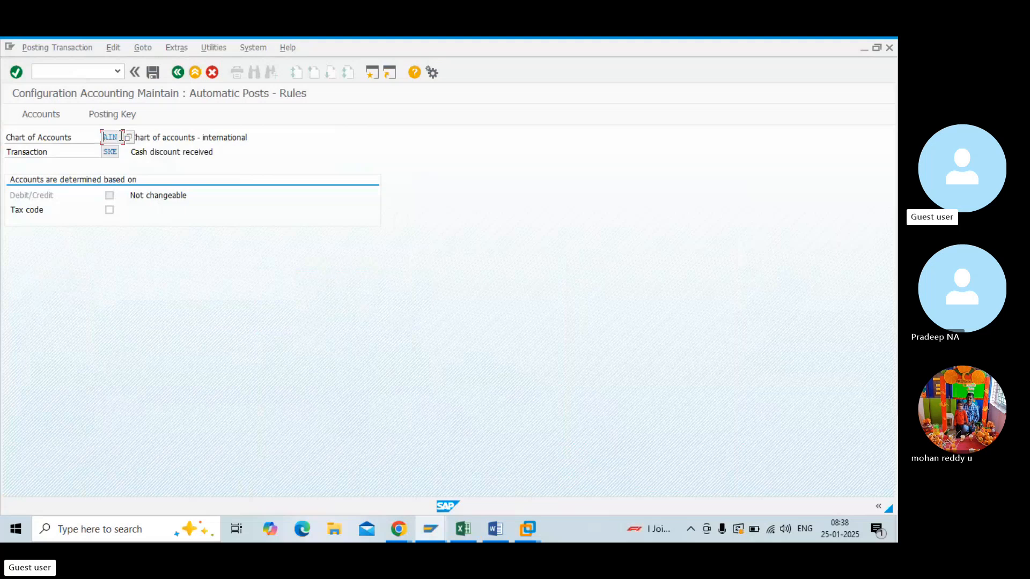
{"action": "left_click", "coordinate": [152, 71]}
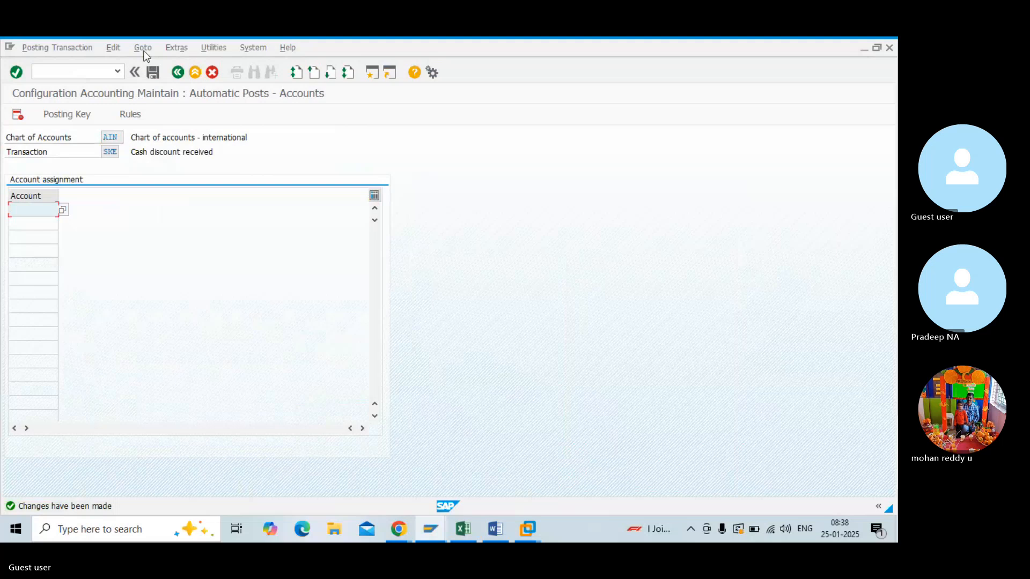
- Assign G/L account 100900 of company code AB01 to cash discount received and save it under the proposed customizing request
{"action": "left_click", "coordinate": [64, 210]}
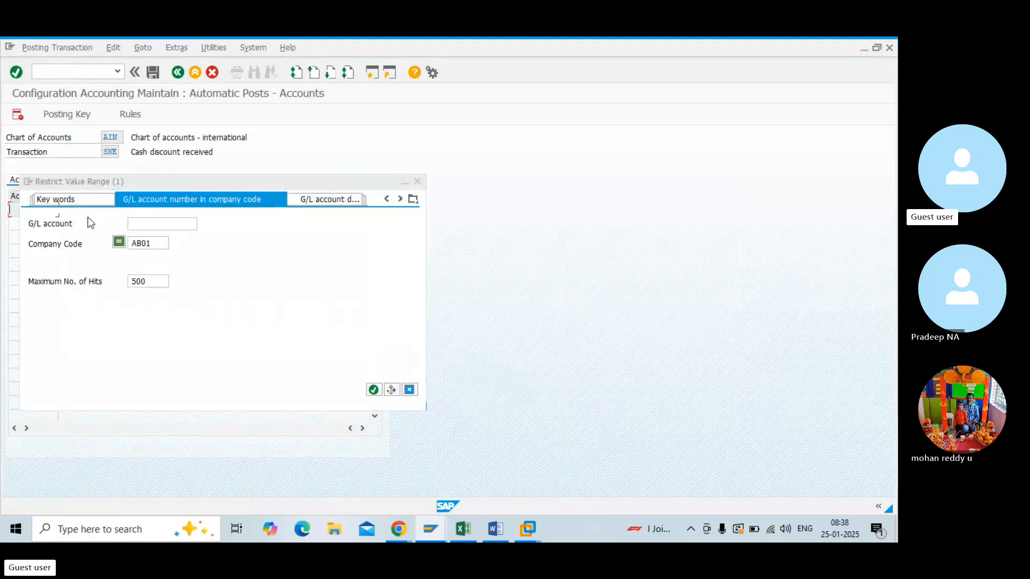
{"action": "left_click", "coordinate": [146, 223]}
{"action": "key", "text": "Return"}
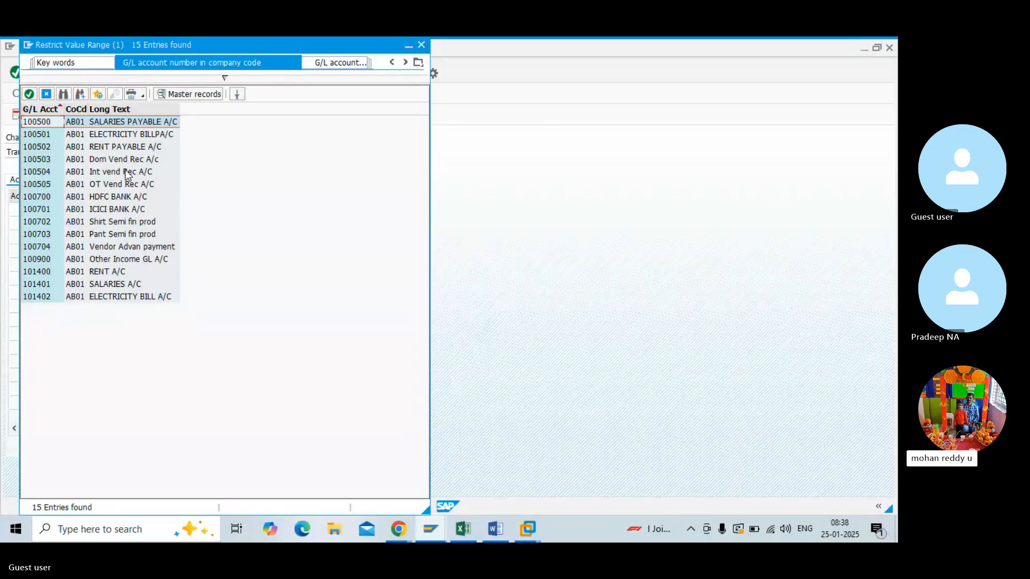
{"action": "double_click", "coordinate": [49, 260]}
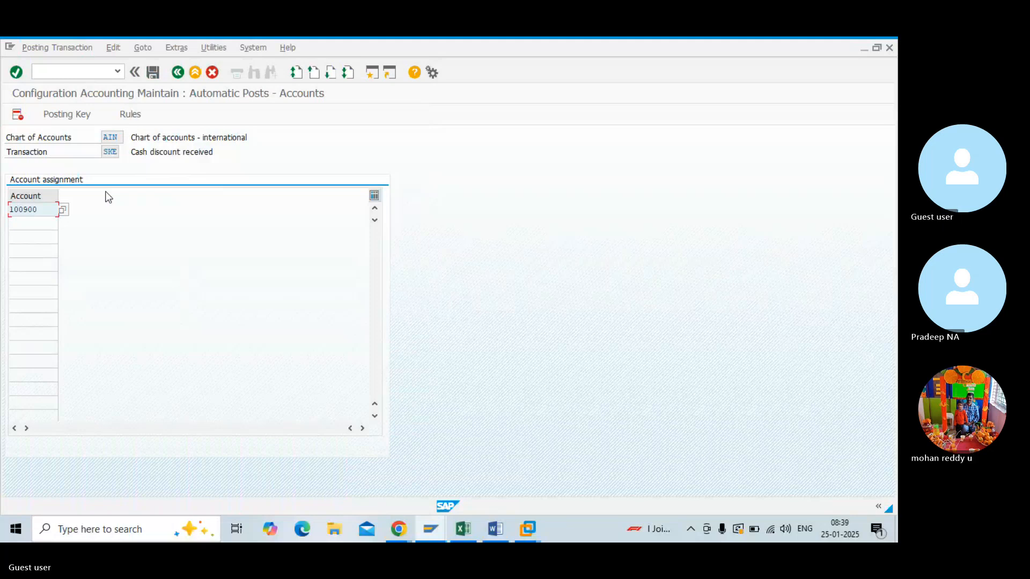
{"action": "left_click", "coordinate": [153, 73]}
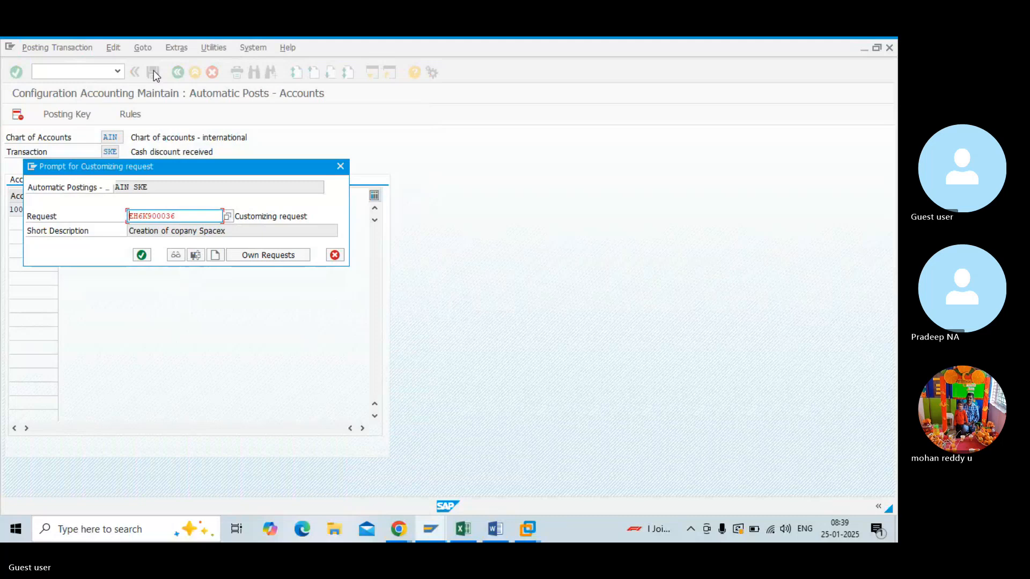
{"action": "left_click", "coordinate": [141, 255]}
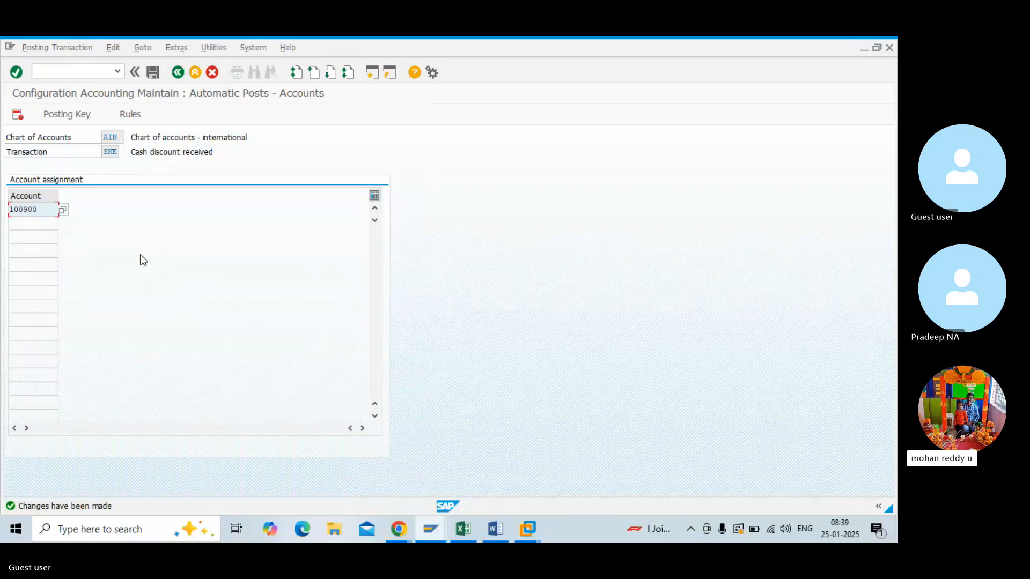
{"action": "key", "text": "alt+Tab"}
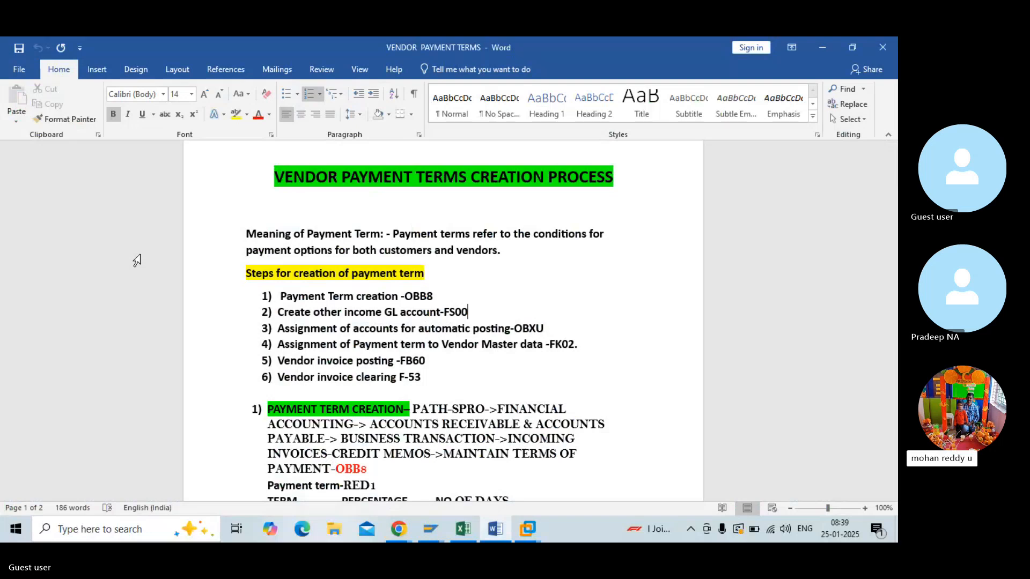
{"action": "key", "text": "alt+Tab"}
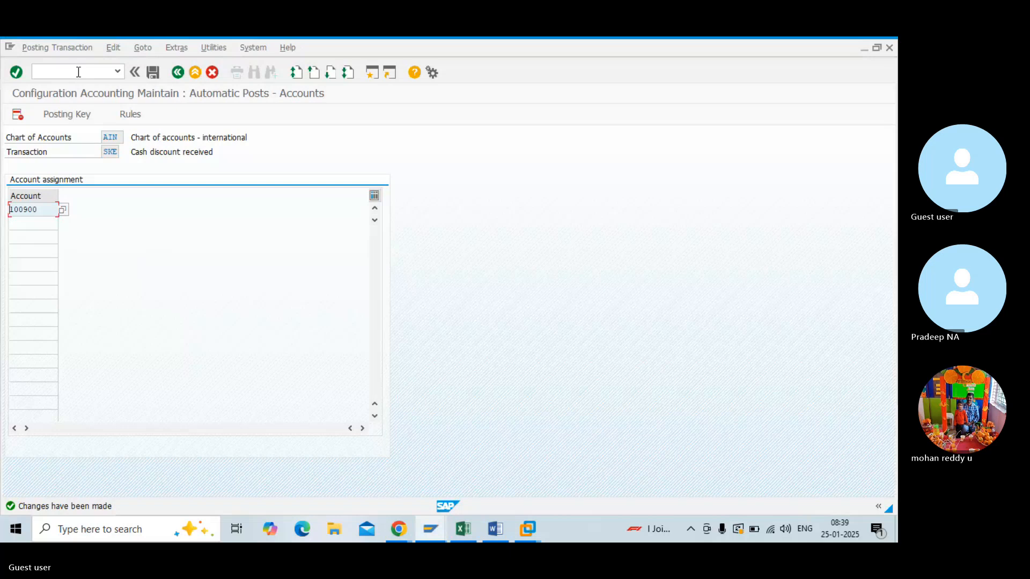
{"action": "left_click", "coordinate": [78, 72]}
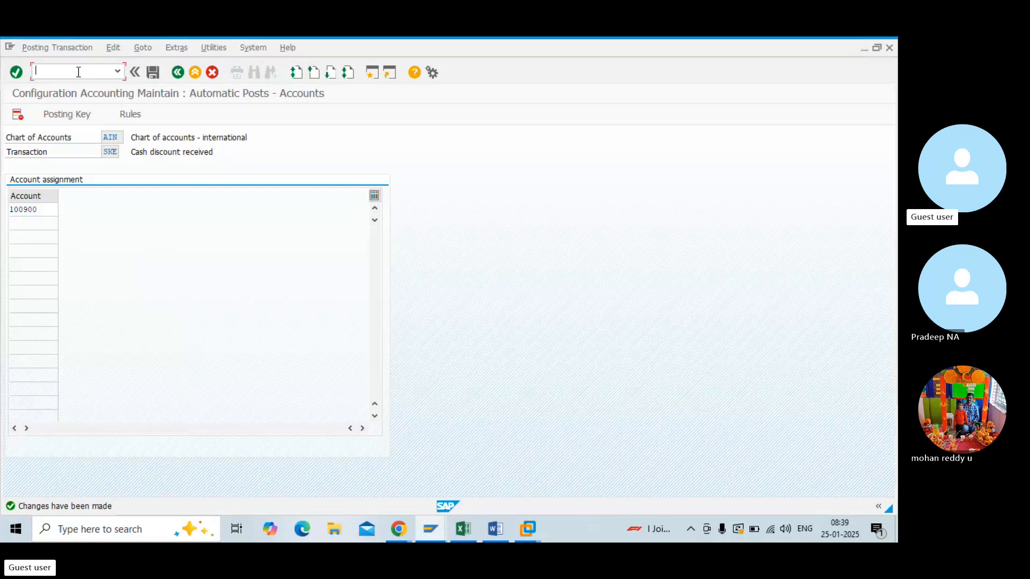
{"action": "type", "text": "/XK02"}
{"action": "key", "text": "Return"}
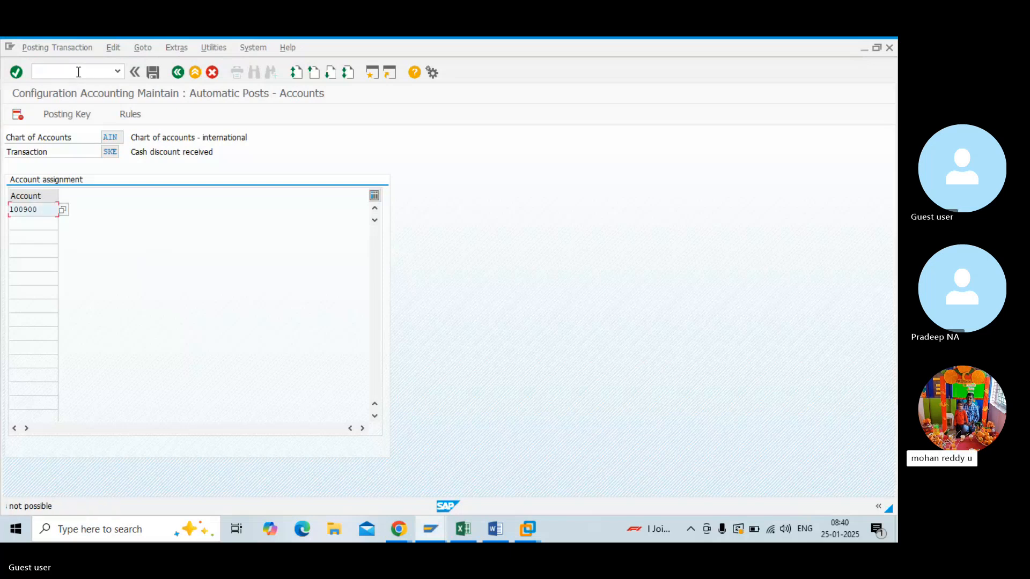
- Open the vendor change transaction XK02 and select vendor Louis Philippe in company code AB01
{"action": "left_click", "coordinate": [67, 72]}
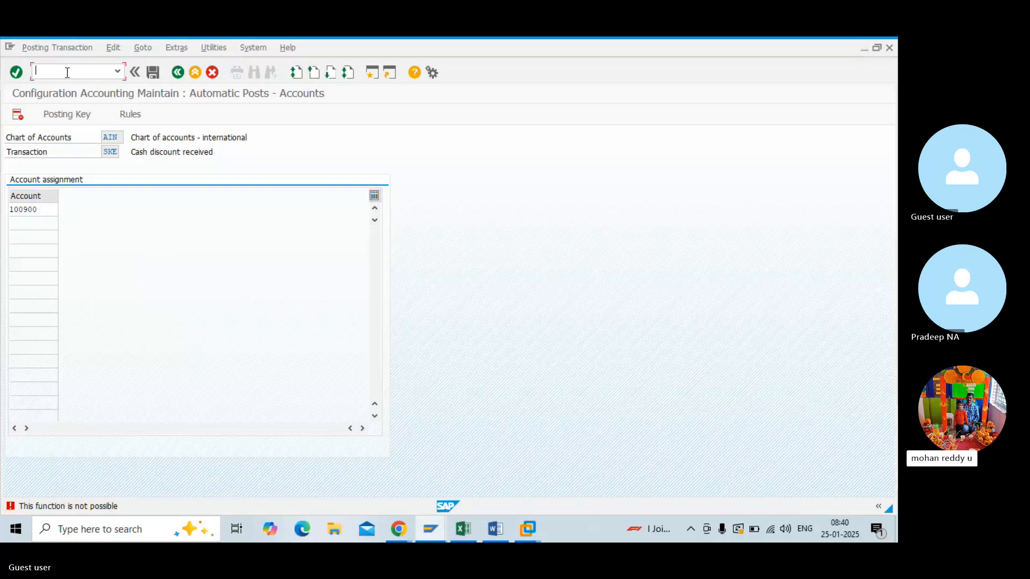
{"action": "type", "text": "/NXK02"}
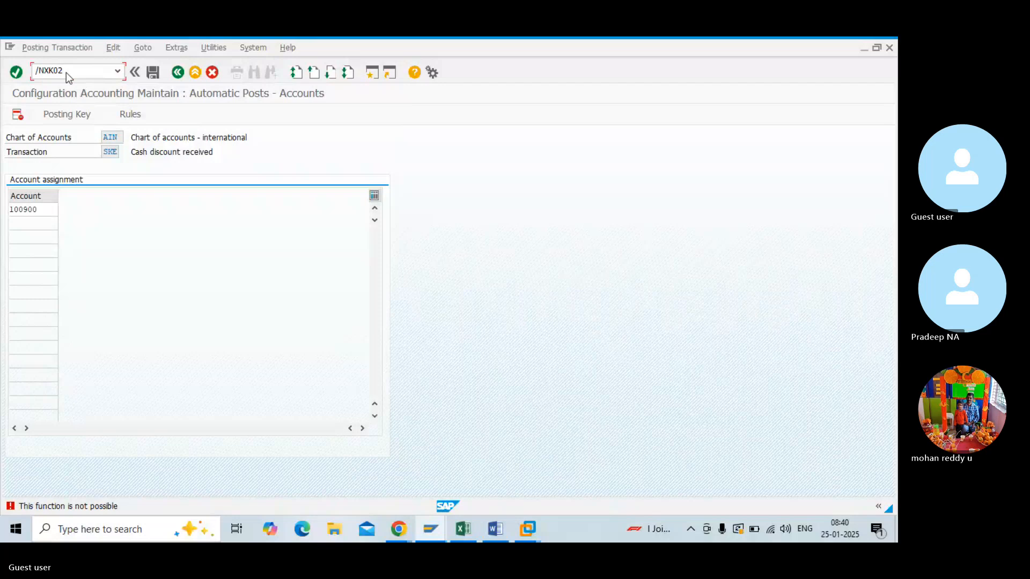
{"action": "key", "text": "Return"}
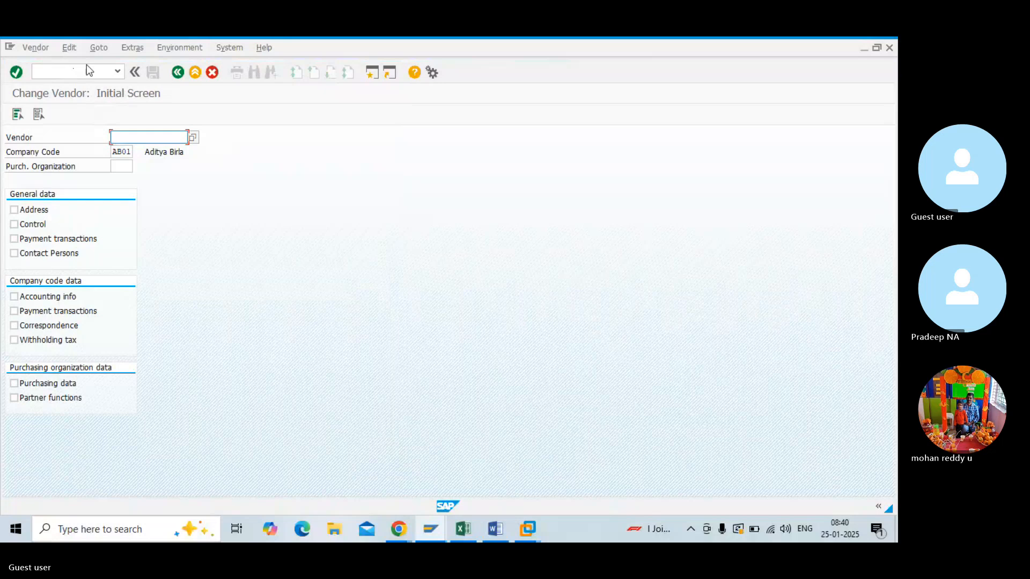
{"action": "left_click", "coordinate": [193, 138]}
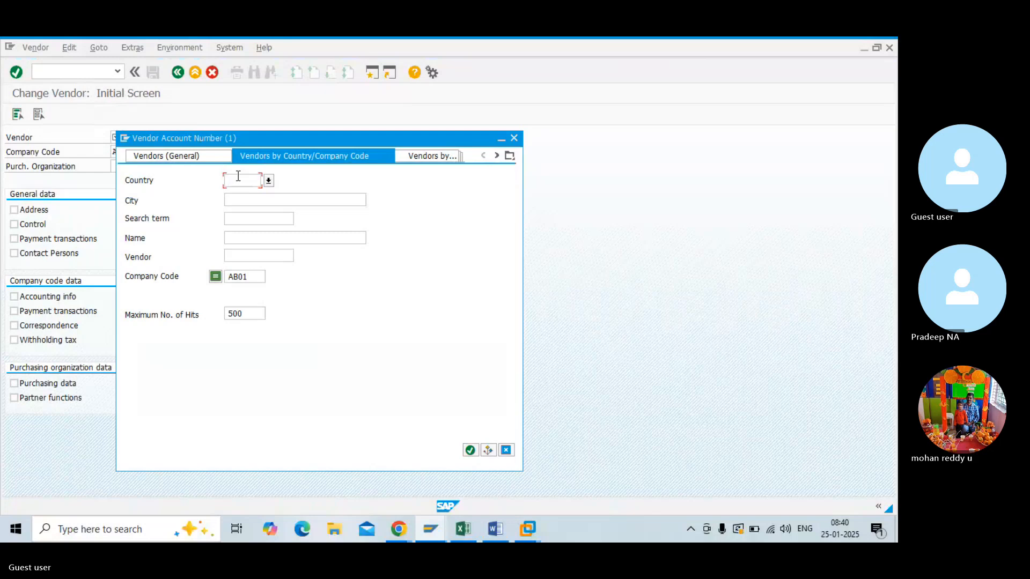
{"action": "key", "text": "Return"}
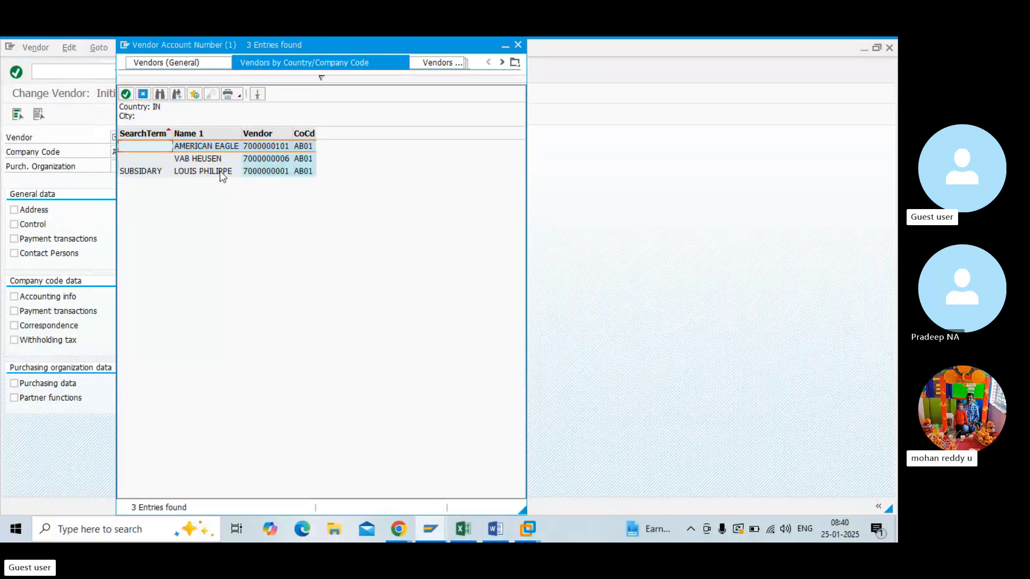
{"action": "double_click", "coordinate": [222, 173]}
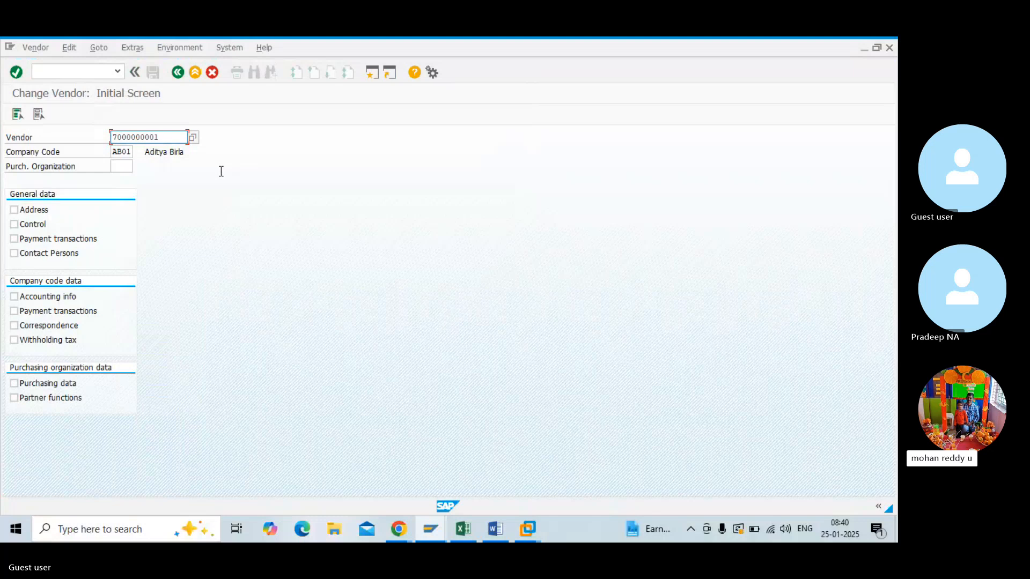
- Open the payment transactions view of the vendor's company code data for editing
{"action": "left_click", "coordinate": [14, 239]}
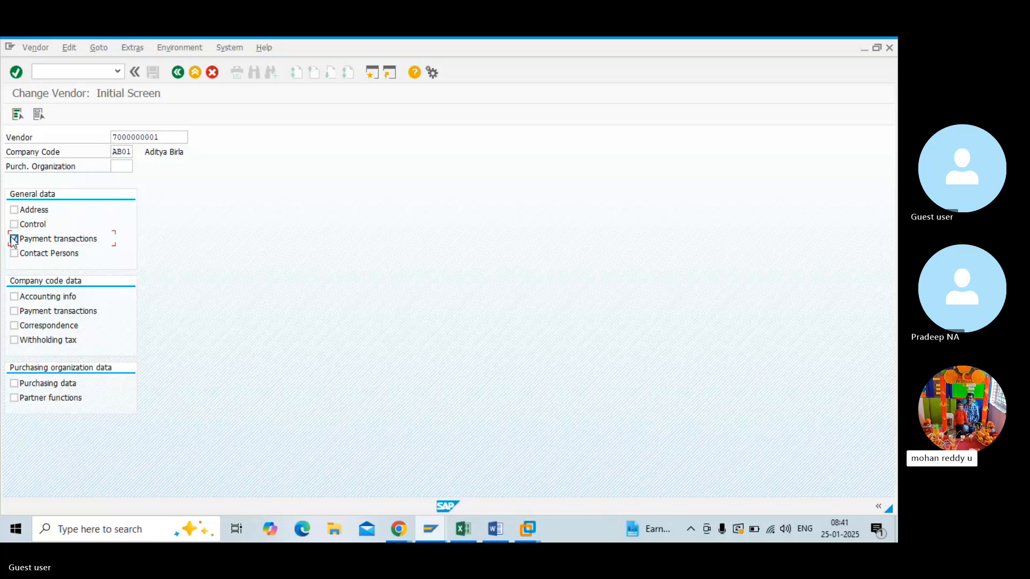
{"action": "left_click", "coordinate": [14, 311]}
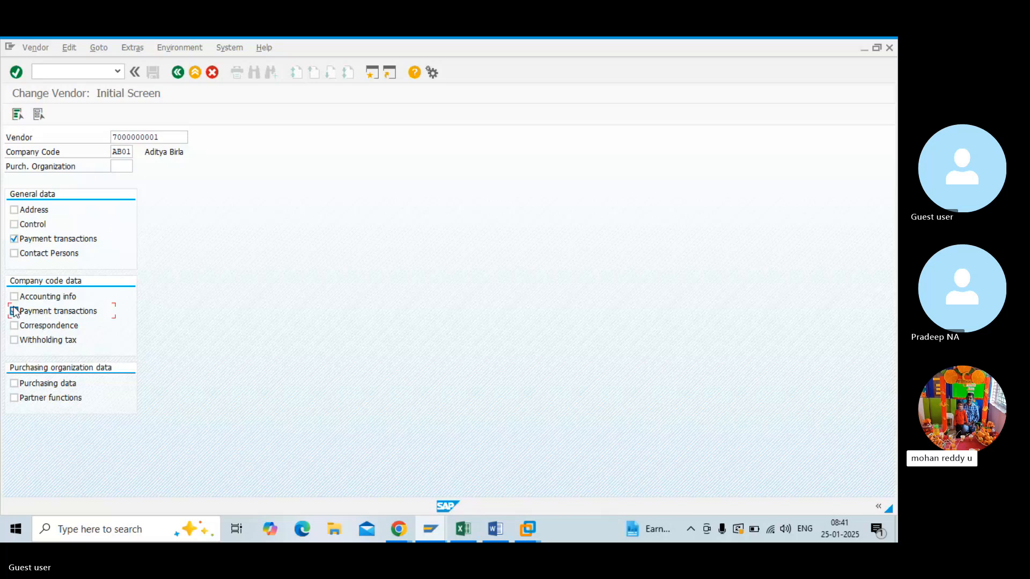
{"action": "left_click", "coordinate": [15, 239]}
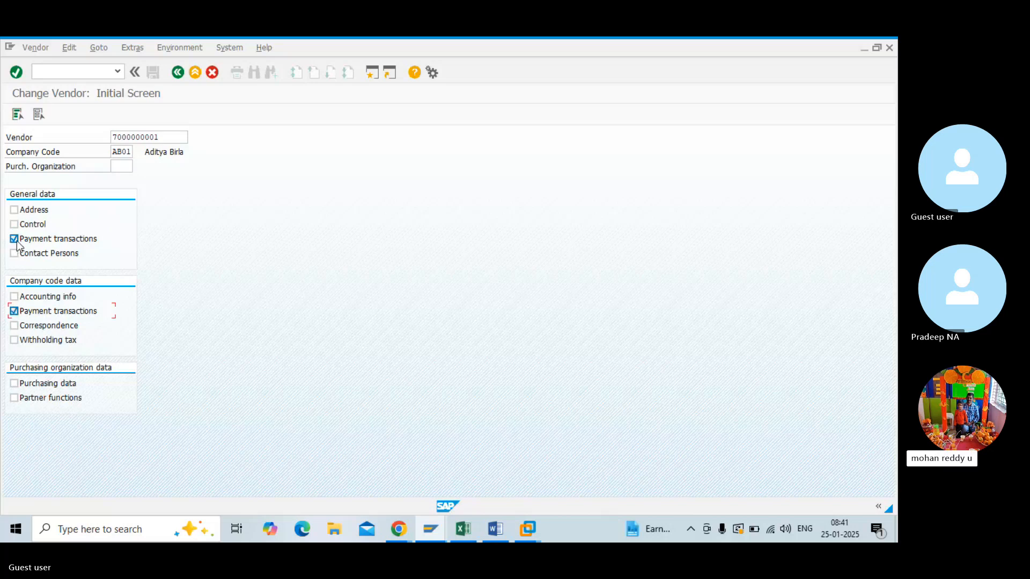
{"action": "left_click", "coordinate": [33, 315]}
{"action": "key", "text": "Return"}
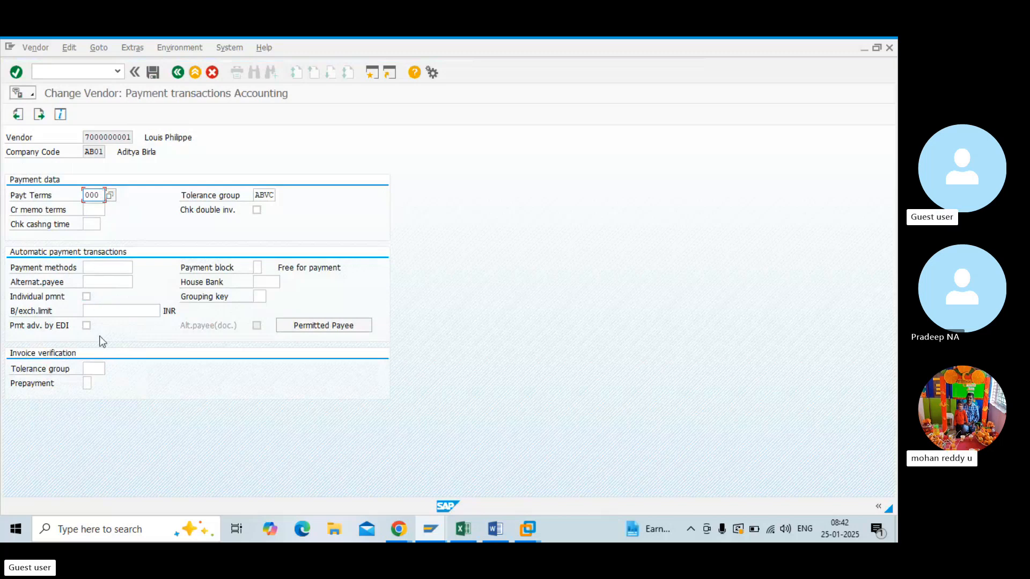
- Set the vendor's payment terms to AB01 in the company code payment data and save the change
{"action": "key", "text": "BackSpace"}
{"action": "key", "text": "BackSpace"}
{"action": "key", "text": "BackSpace"}
{"action": "key", "text": "BackSpace"}
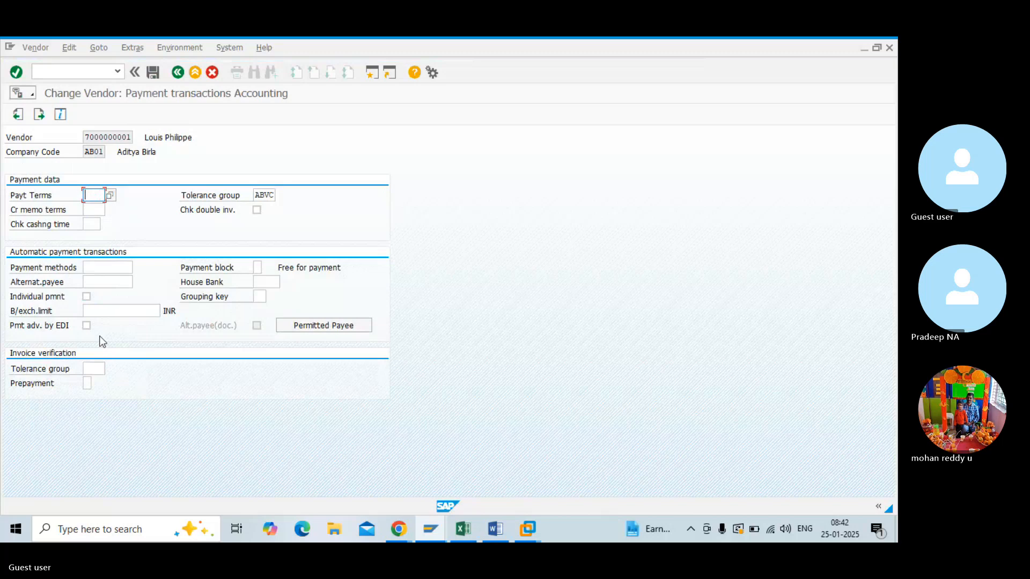
{"action": "type", "text": "AB01"}
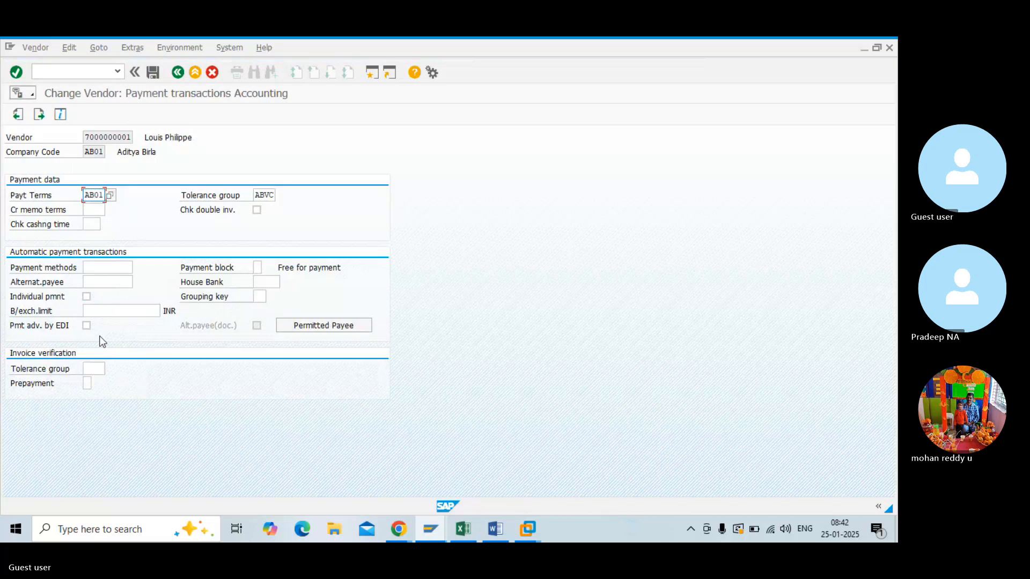
{"action": "key", "text": "Return"}
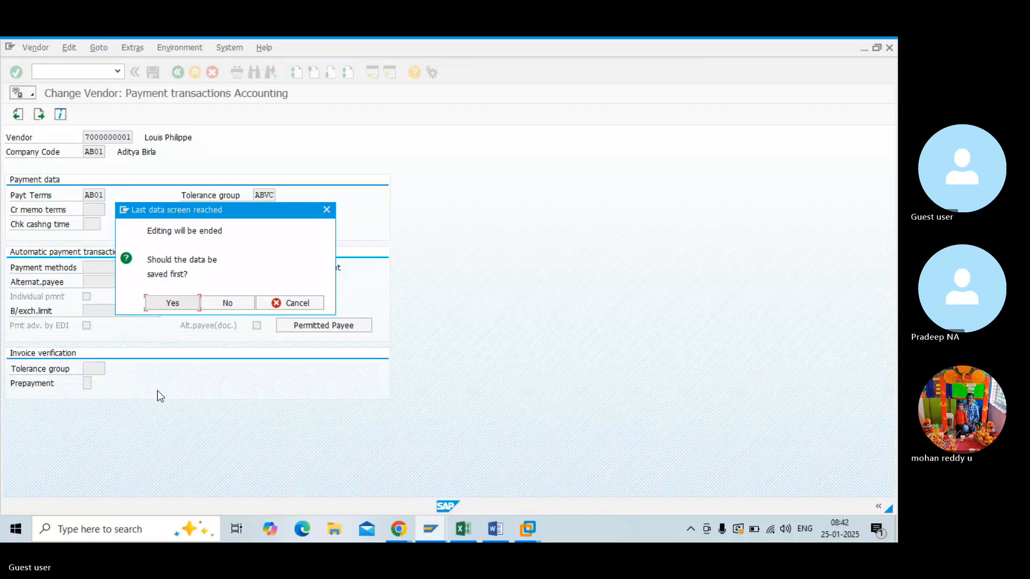
{"action": "left_click", "coordinate": [170, 302]}
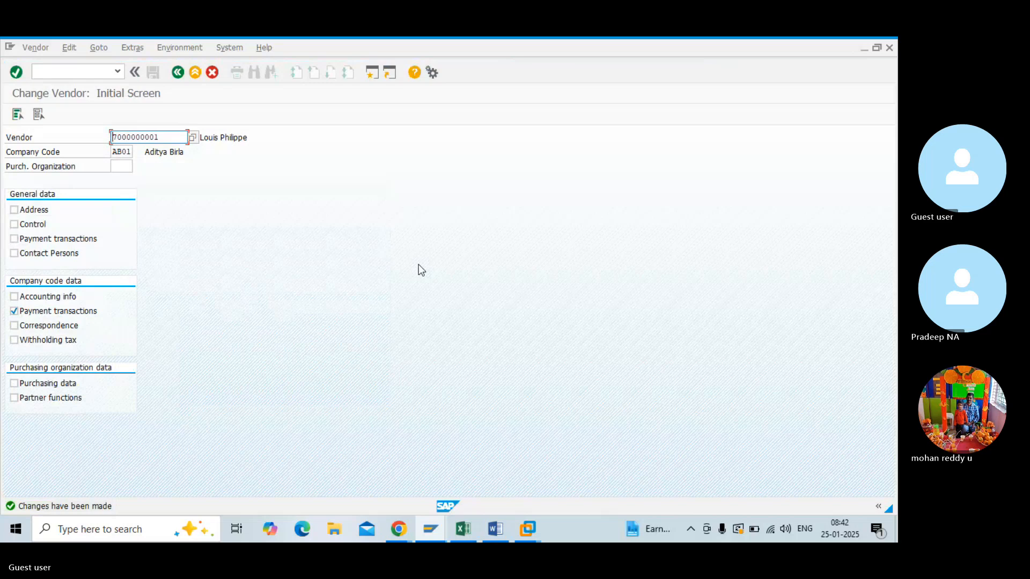
- Check the process steps in the Word notes, then return to SAP and open the vendor invoice transaction FB60
{"action": "key", "text": "alt+Tab"}
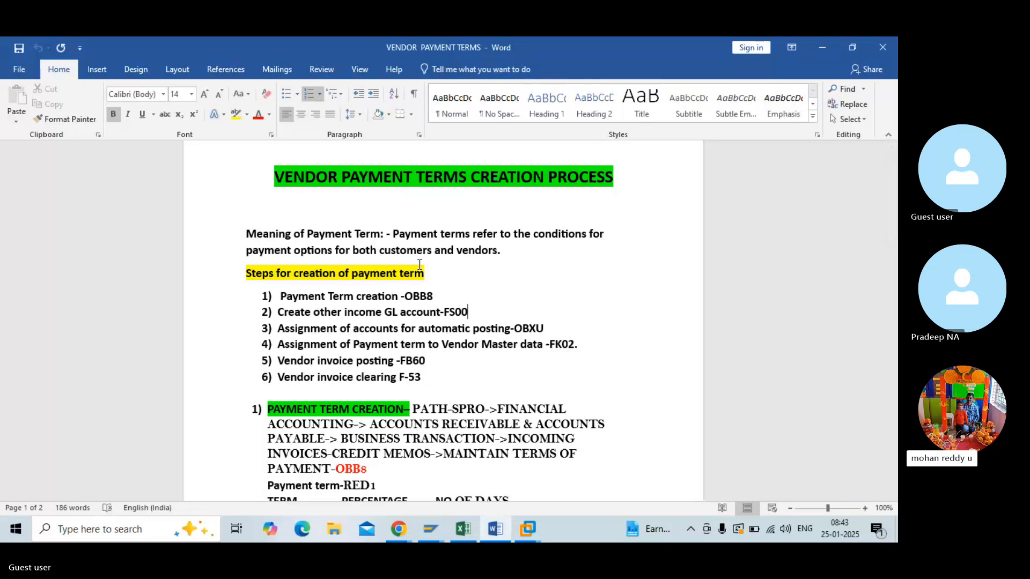
{"action": "key", "text": "alt+Tab"}
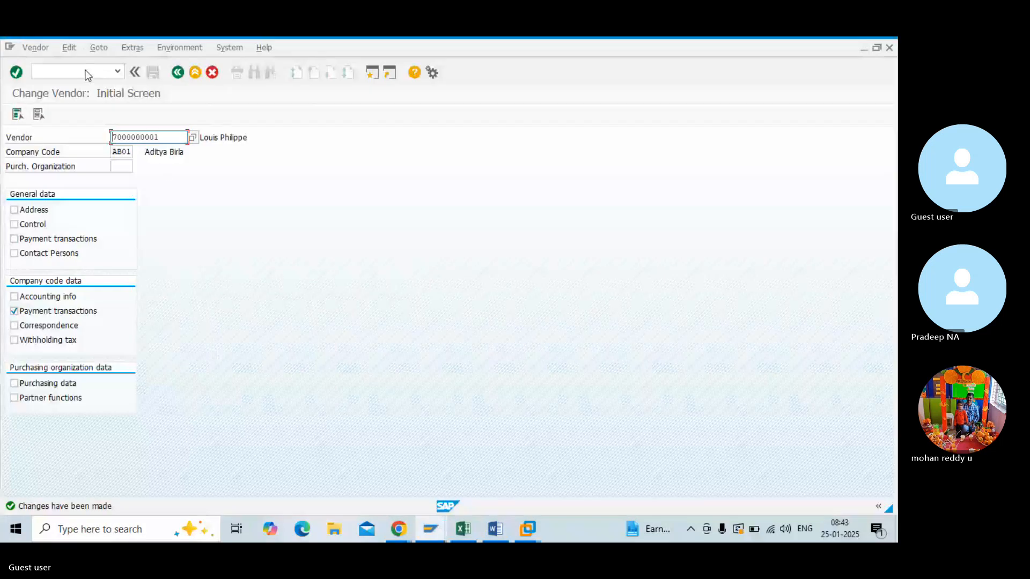
{"action": "left_click", "coordinate": [86, 72]}
{"action": "type", "text": "/n"}
{"action": "key", "text": "Return"}
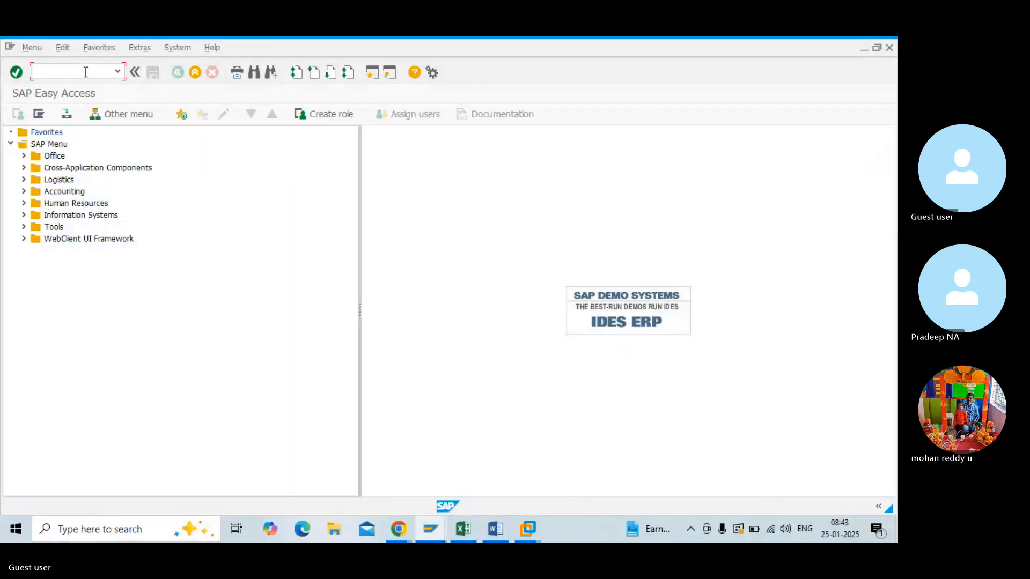
{"action": "type", "text": "FB60"}
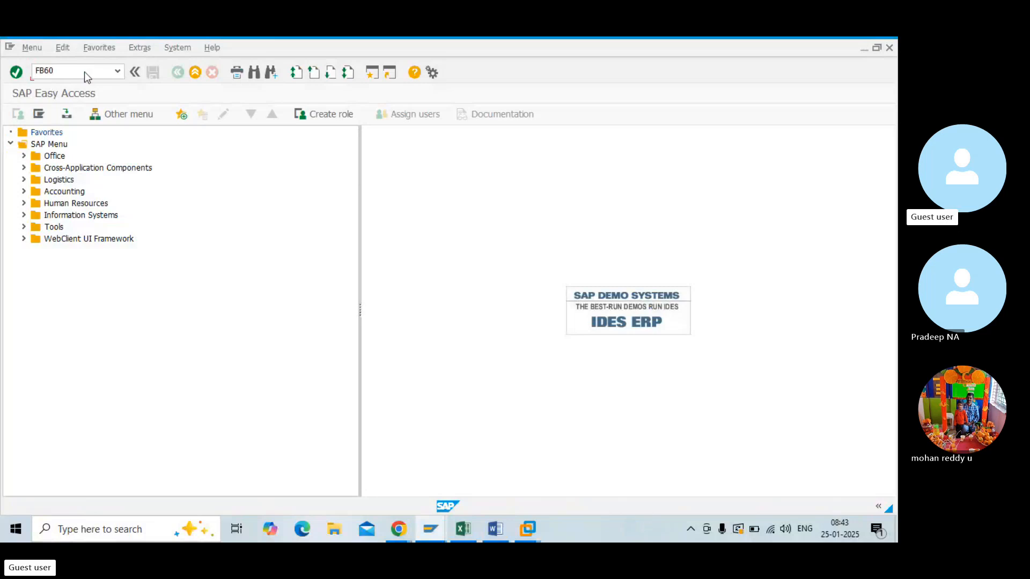
{"action": "key", "text": "Return"}
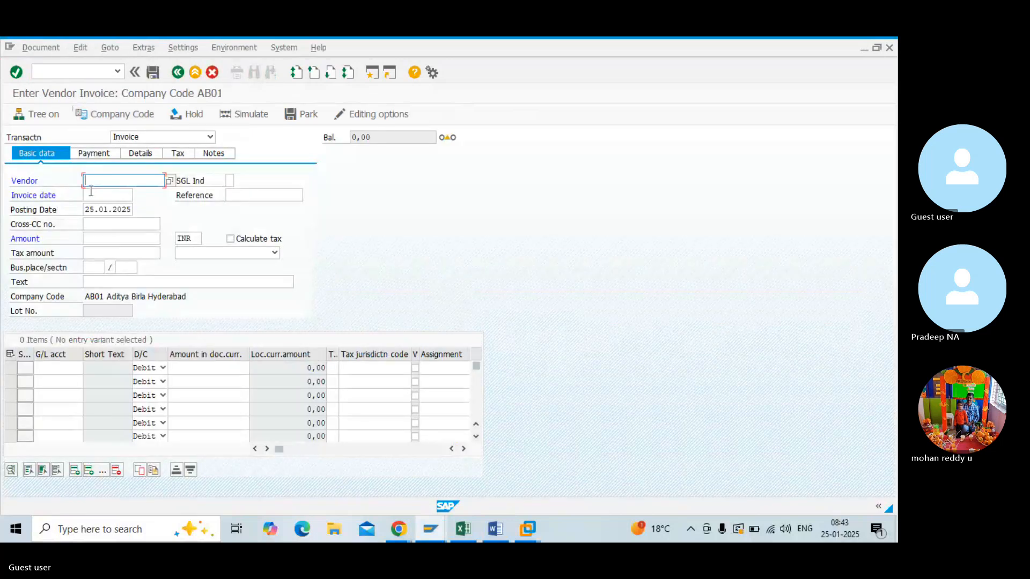
- Select vendor Louis Philippe of company code AB01 for the invoice and set the invoice date to 25.01.2025
{"action": "left_click", "coordinate": [171, 180]}
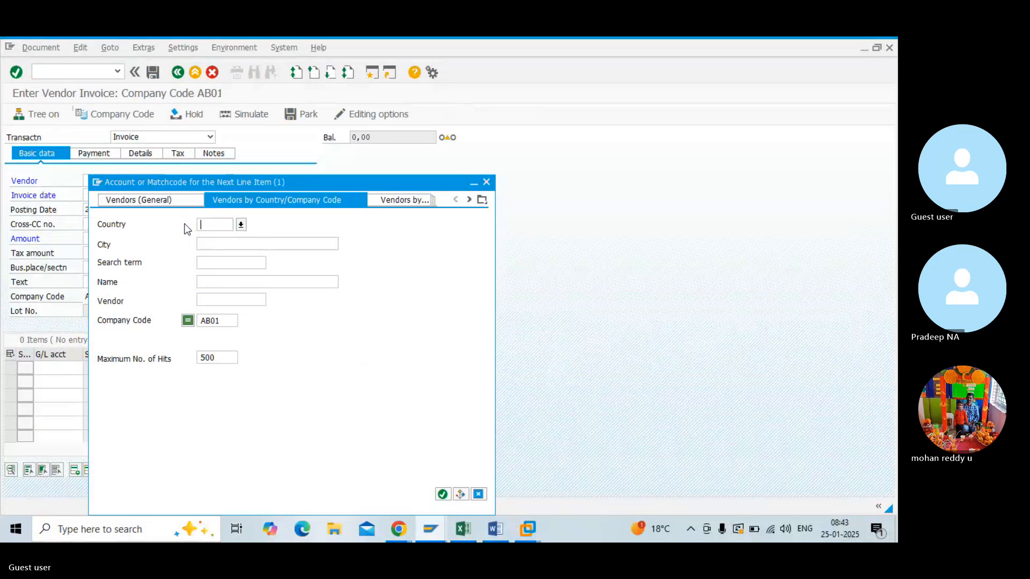
{"action": "key", "text": "Return"}
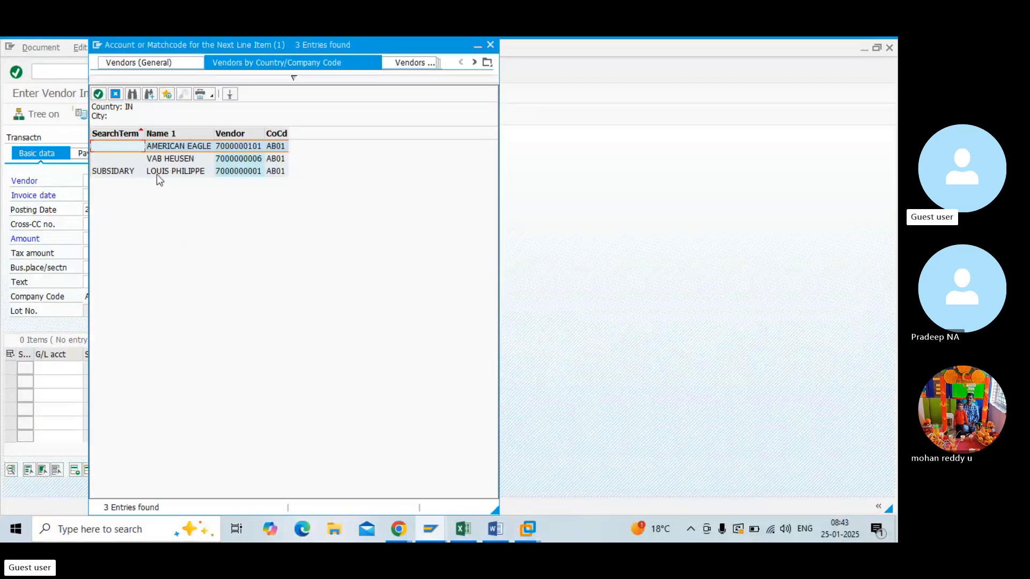
{"action": "left_click", "coordinate": [155, 172]}
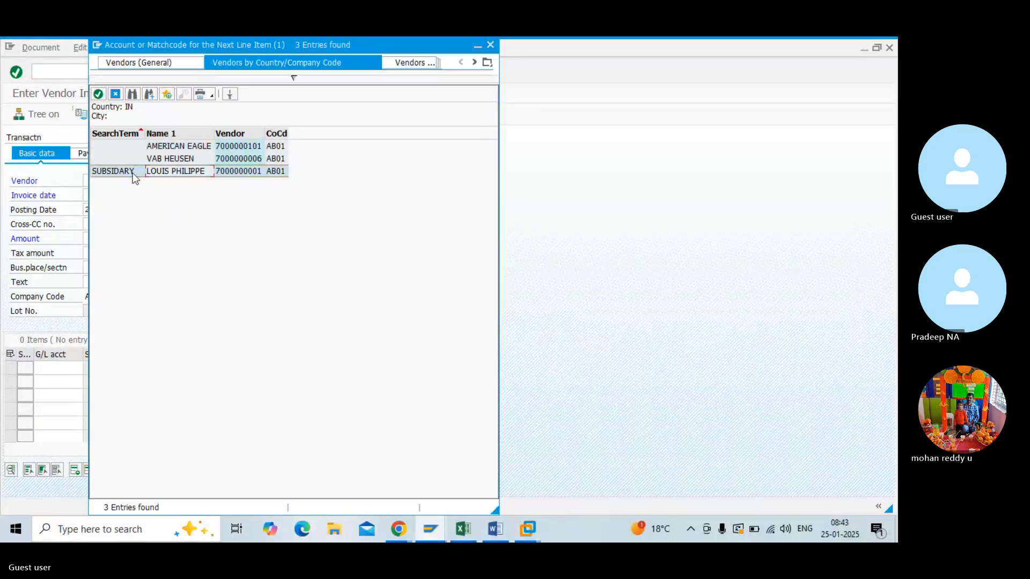
{"action": "double_click", "coordinate": [134, 173]}
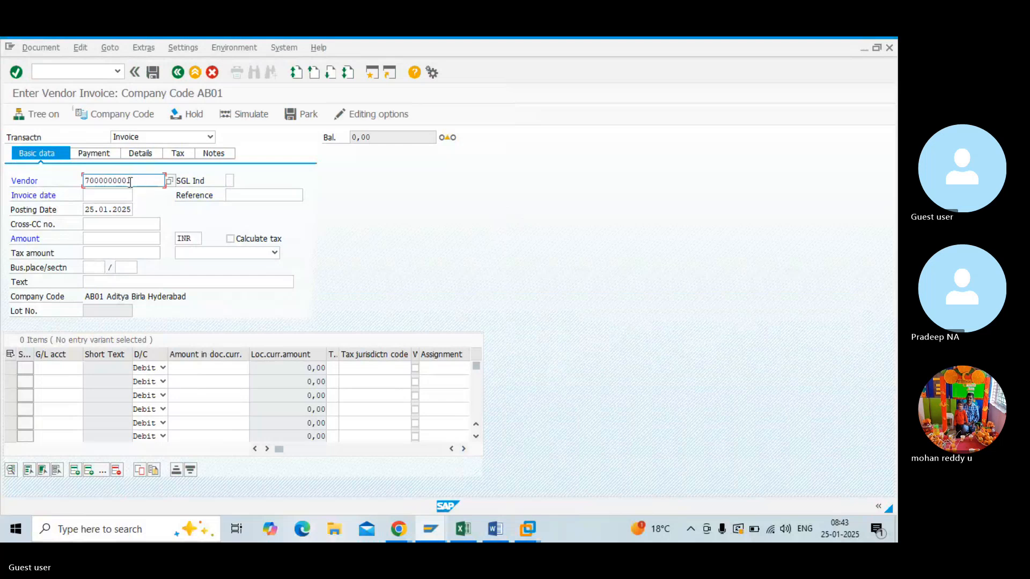
{"action": "left_click", "coordinate": [119, 194]}
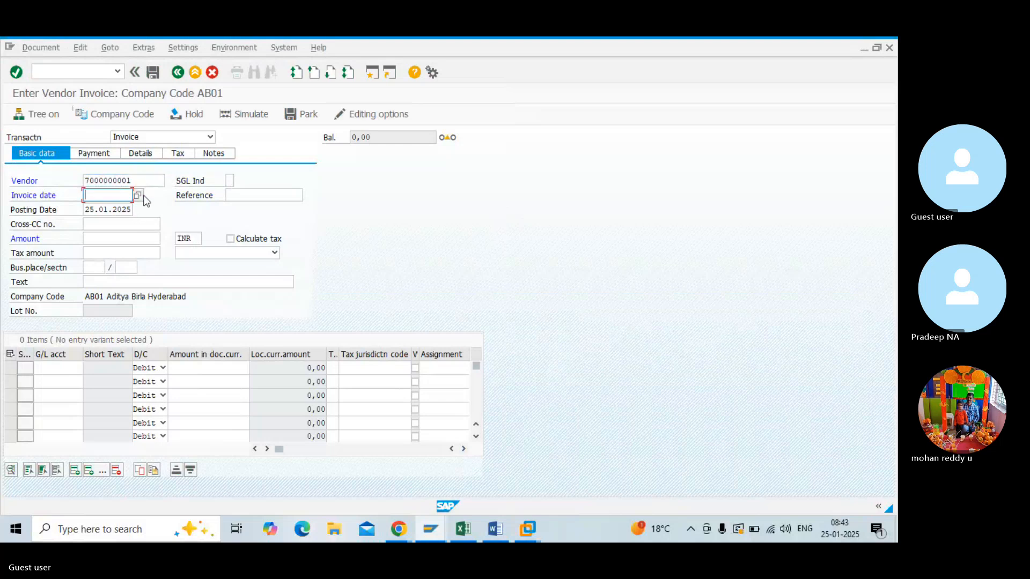
{"action": "left_click", "coordinate": [138, 196]}
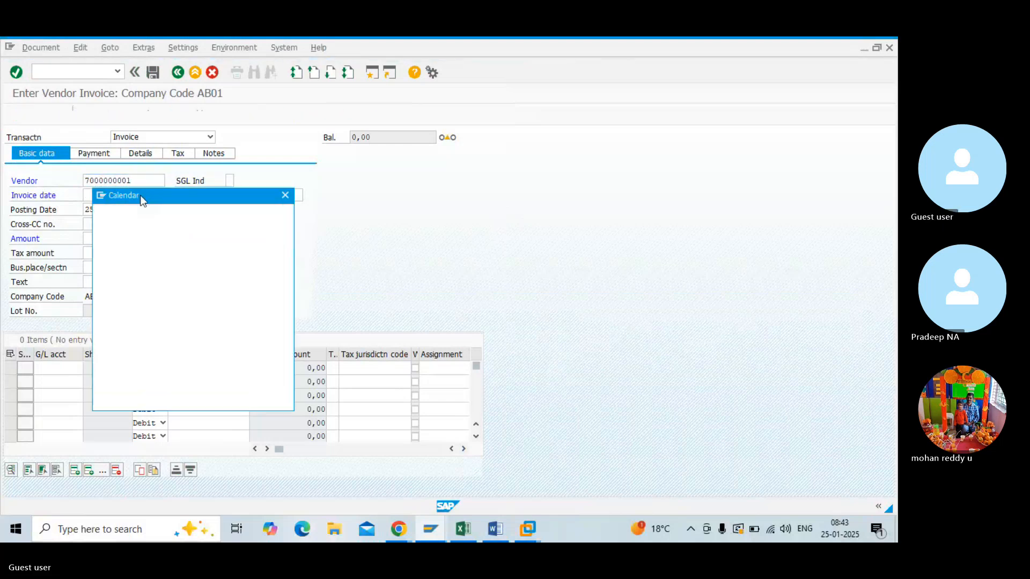
{"action": "double_click", "coordinate": [241, 304]}
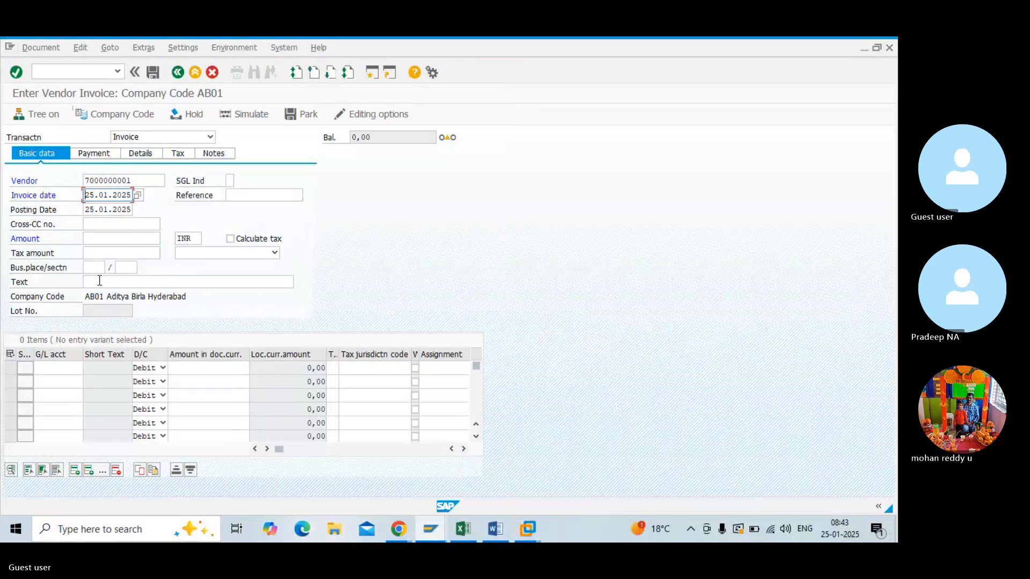
- Enter an invoice amount of 100000 INR and the text "Being Vendor invoice Raised"
{"action": "left_click", "coordinate": [107, 240]}
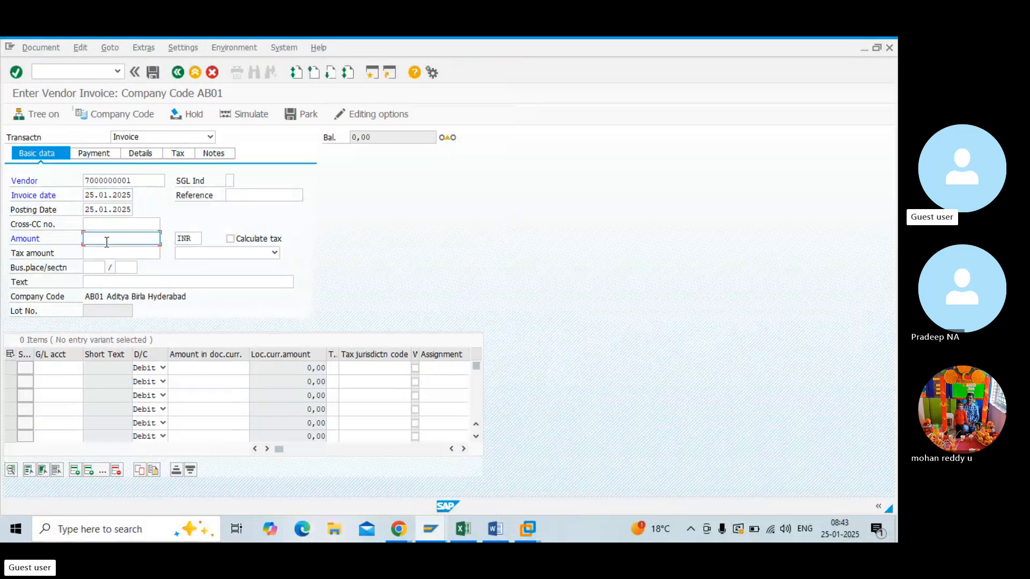
{"action": "type", "text": "000"}
{"action": "key", "text": "BackSpace"}
{"action": "key", "text": "BackSpace"}
{"action": "key", "text": "BackSpace"}
{"action": "type", "text": "100"}
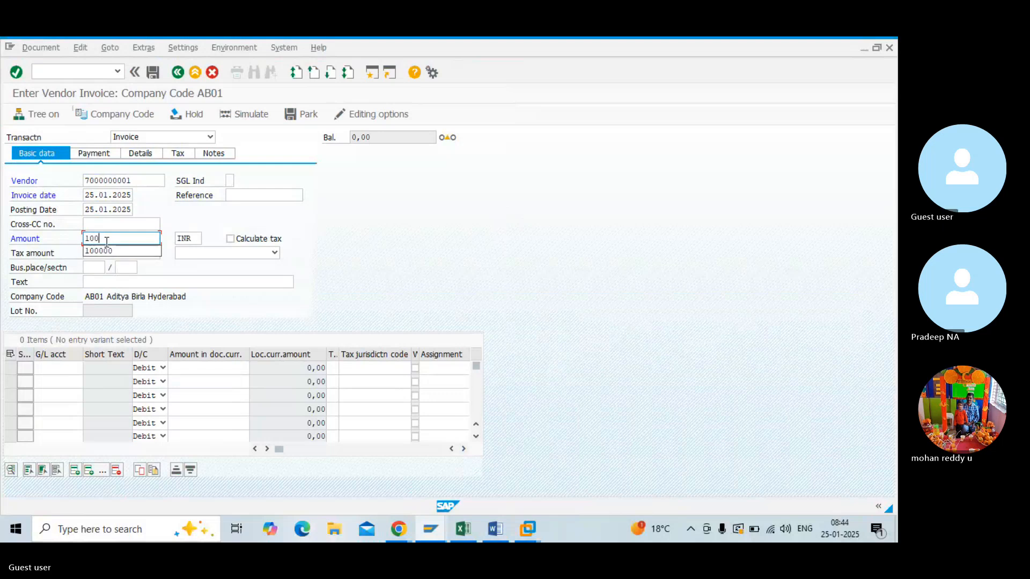
{"action": "left_click", "coordinate": [102, 251]}
{"action": "left_click", "coordinate": [107, 282]}
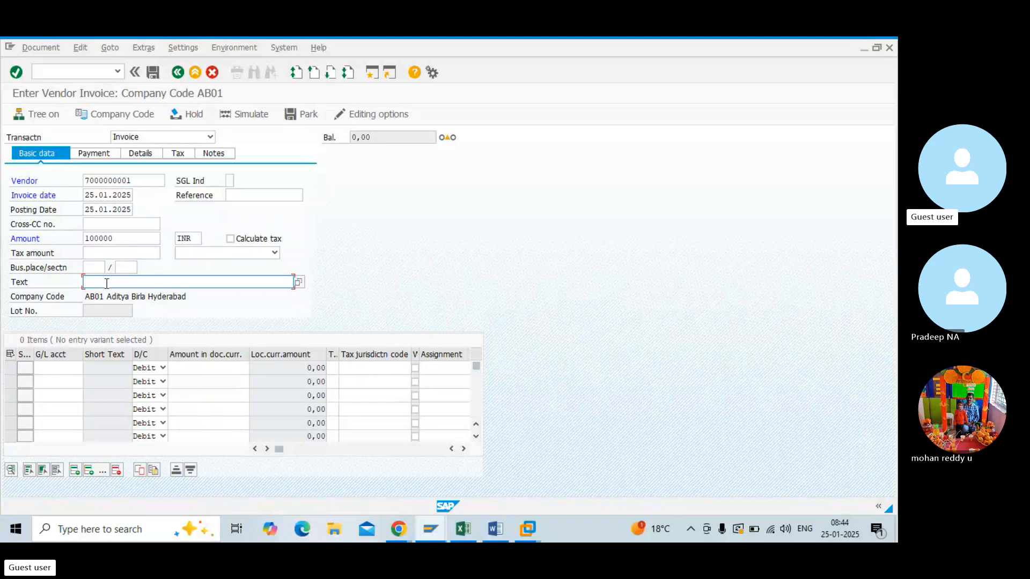
{"action": "type", "text": "Being M"}
{"action": "type", "text": "e"}
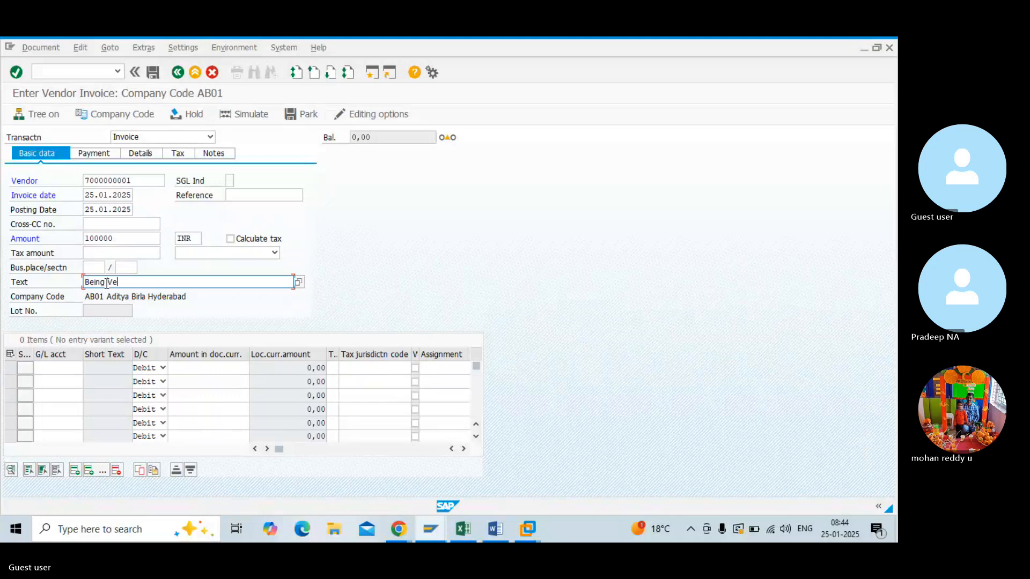
{"action": "type", "text": "ndor invoice Raised"}
{"action": "left_click", "coordinate": [63, 371]}
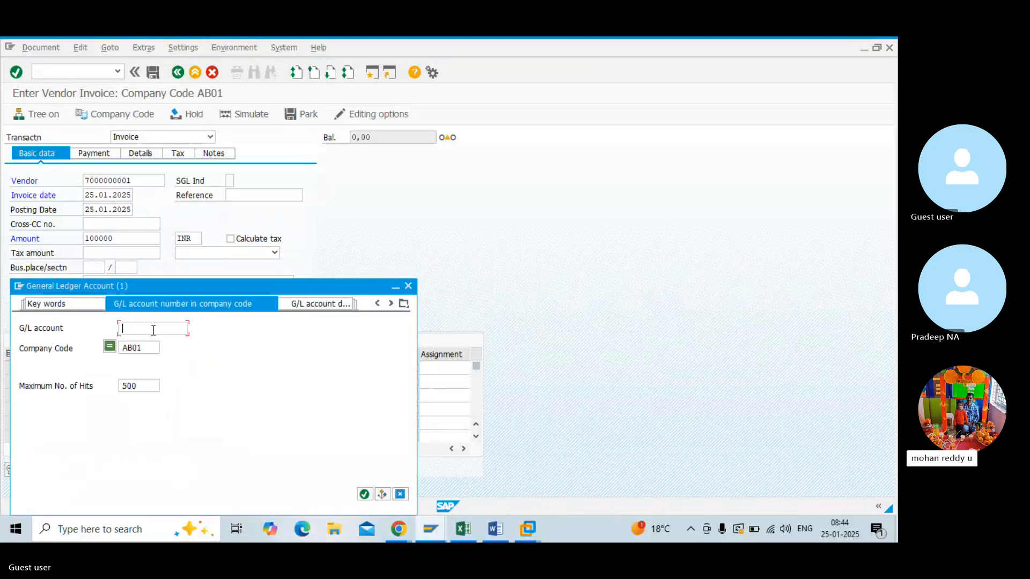
{"action": "key", "text": "Return"}
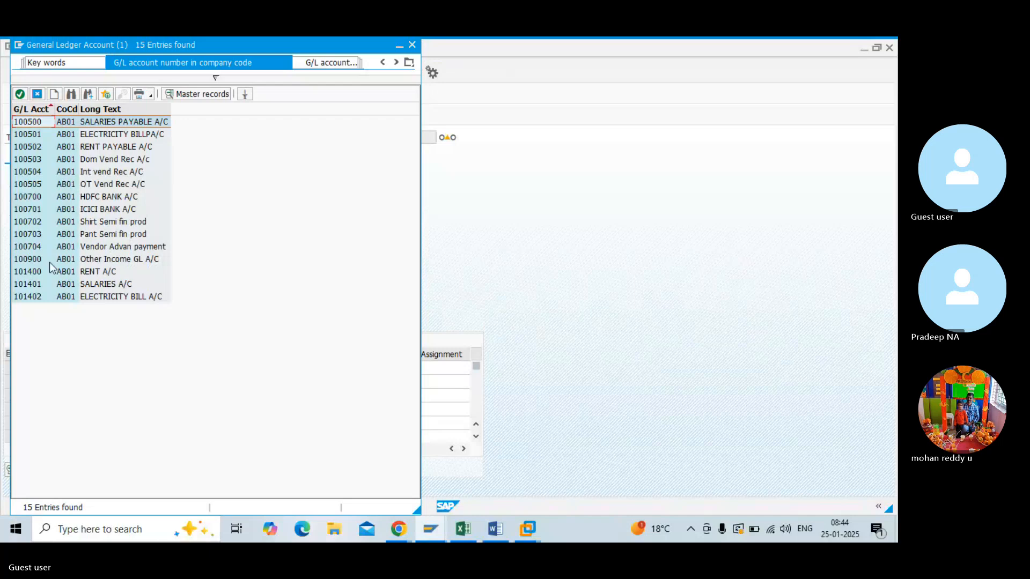
{"action": "double_click", "coordinate": [46, 197]}
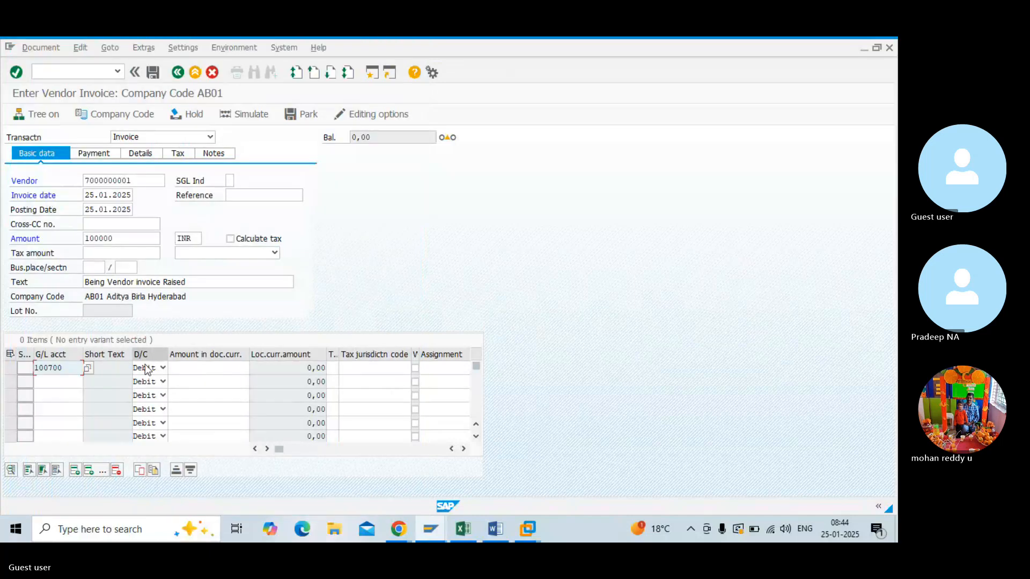
{"action": "left_click", "coordinate": [209, 368]}
{"action": "type", "text": "1"}
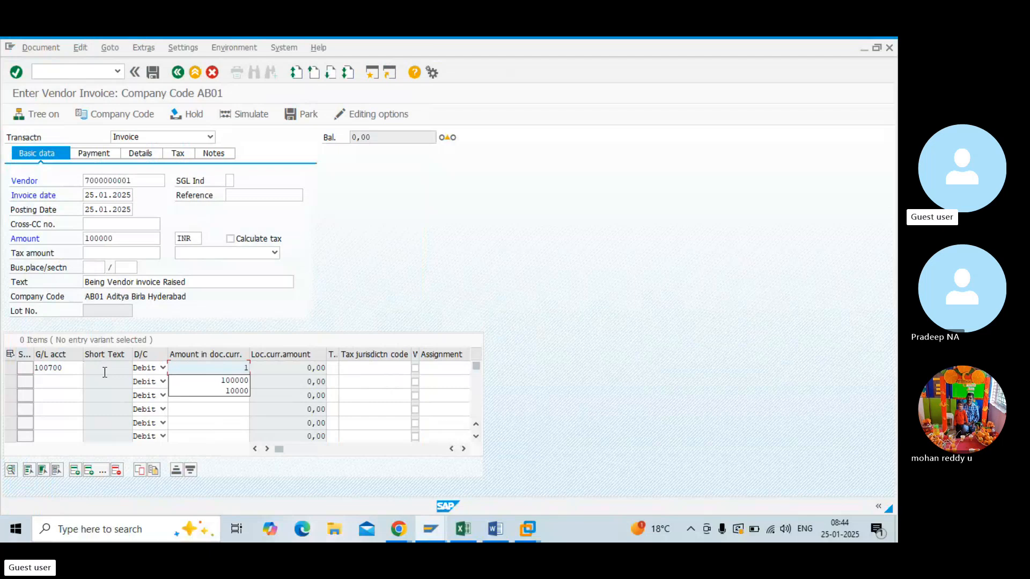
{"action": "left_click", "coordinate": [80, 370]}
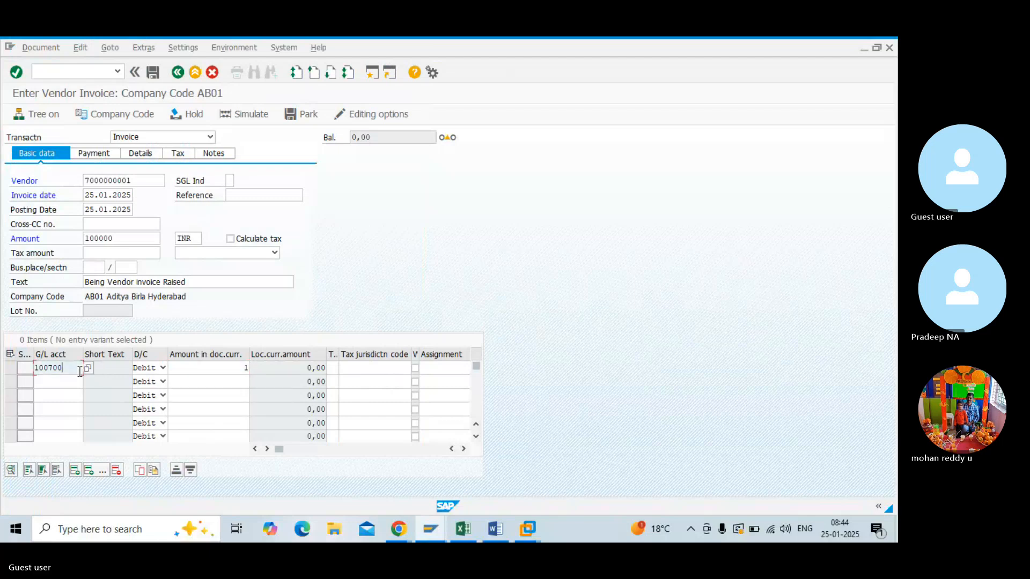
{"action": "key", "text": "BackSpace"}
{"action": "key", "text": "BackSpace"}
{"action": "key", "text": "BackSpace"}
{"action": "key", "text": "BackSpace"}
{"action": "key", "text": "BackSpace"}
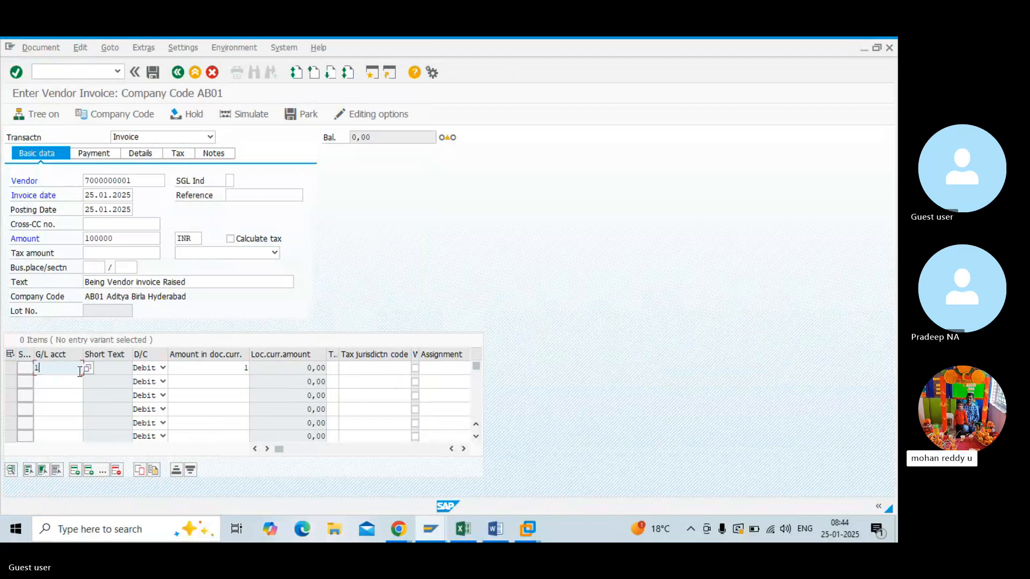
{"action": "key", "text": "BackSpace"}
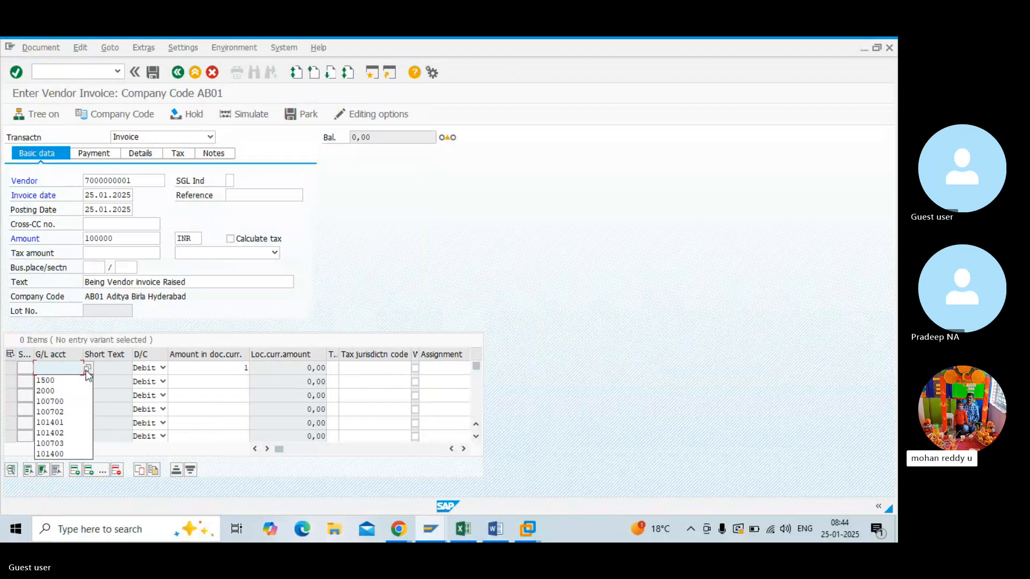
- Fill the first line item with G/L account 100702 Shirt Semi fin prod and a debit amount of 100000
{"action": "left_click", "coordinate": [87, 370]}
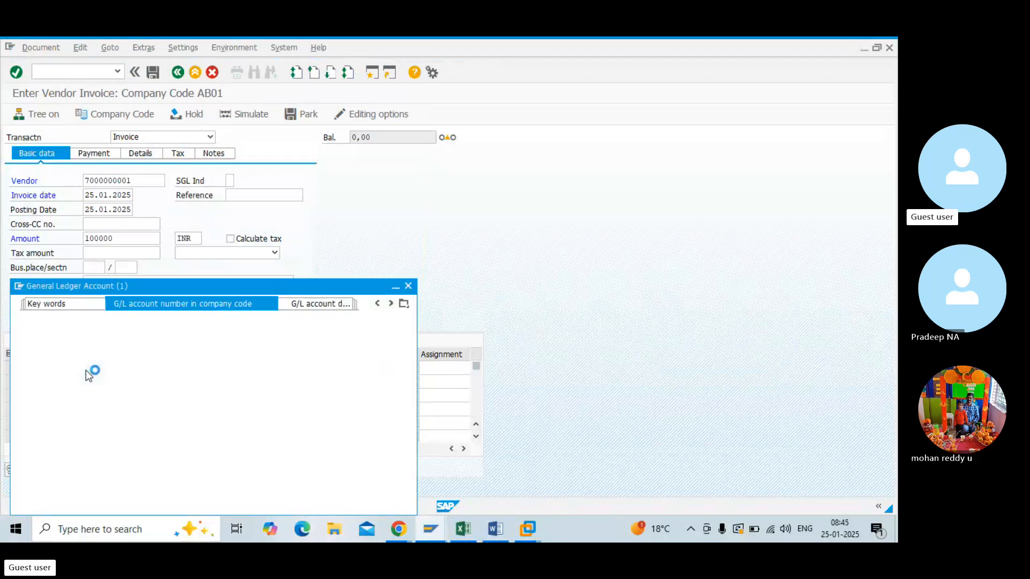
{"action": "key", "text": "Return"}
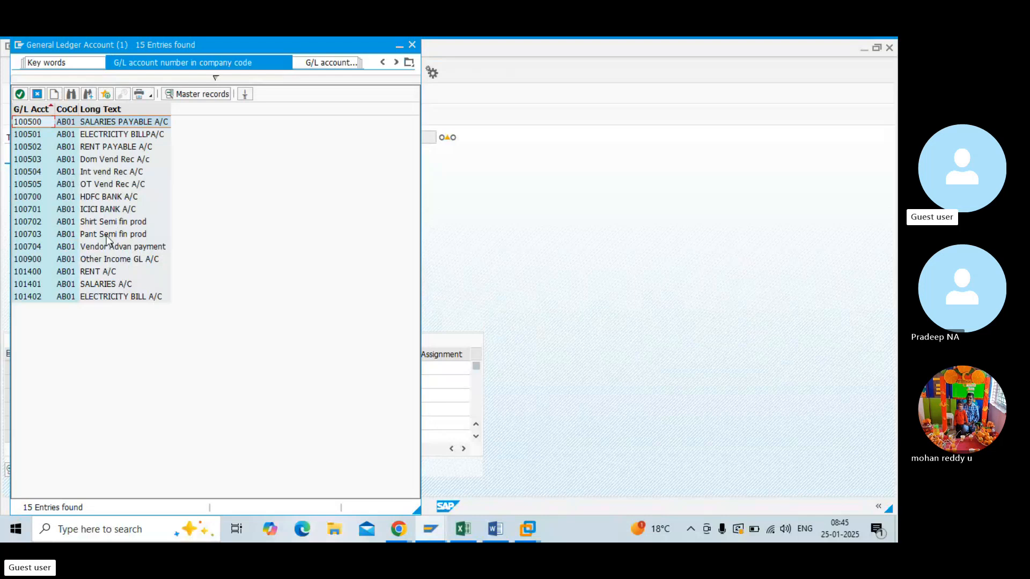
{"action": "double_click", "coordinate": [82, 221]}
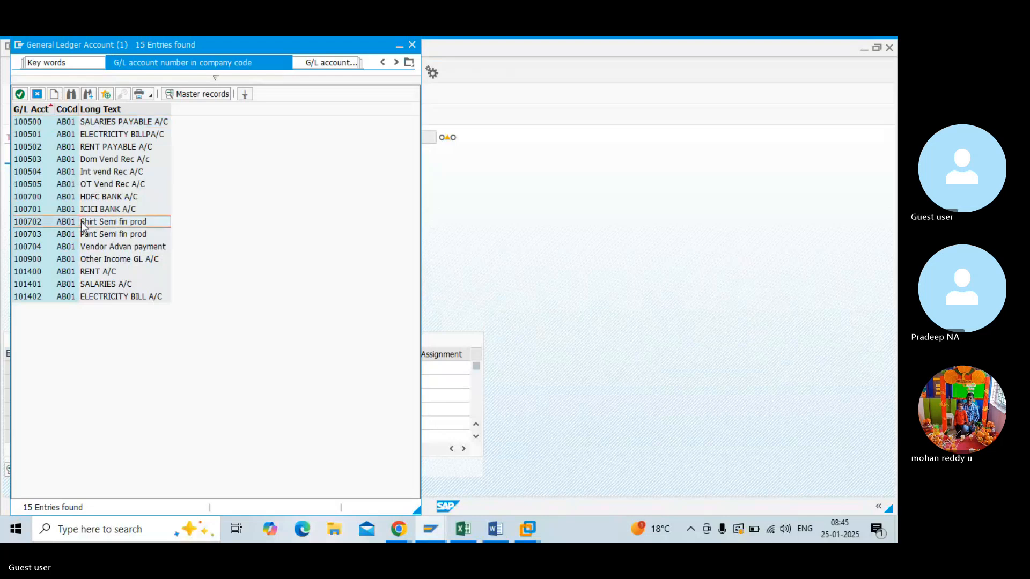
{"action": "left_click", "coordinate": [216, 367]}
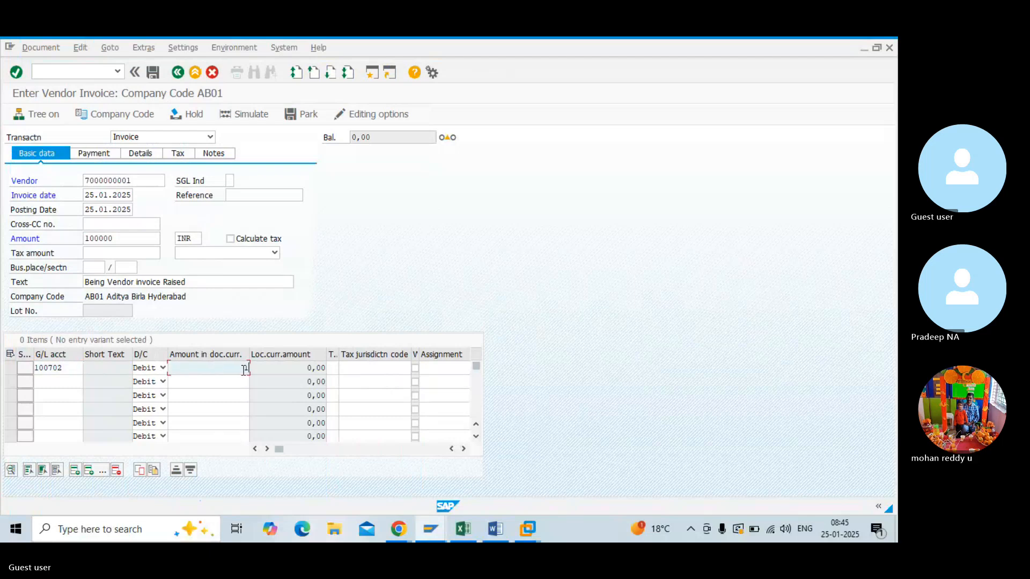
{"action": "type", "text": "100000"}
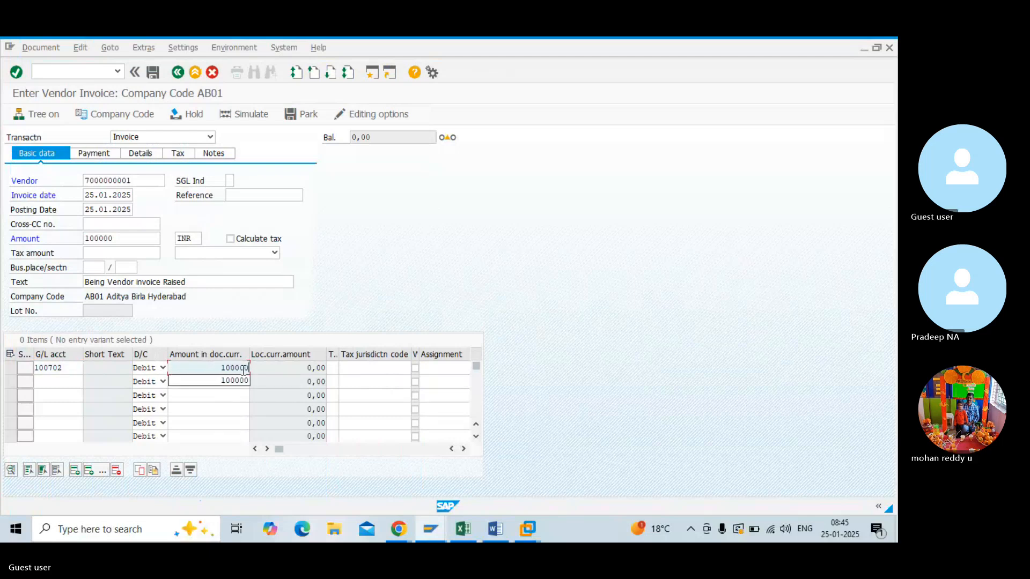
{"action": "left_click", "coordinate": [238, 382]}
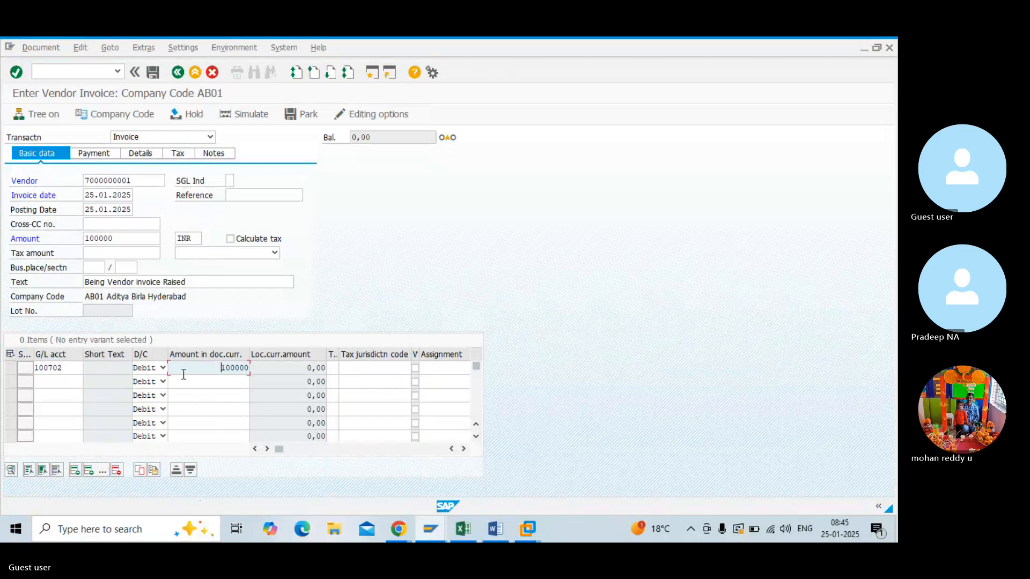
{"action": "left_click", "coordinate": [64, 381]}
{"action": "left_click", "coordinate": [87, 381]}
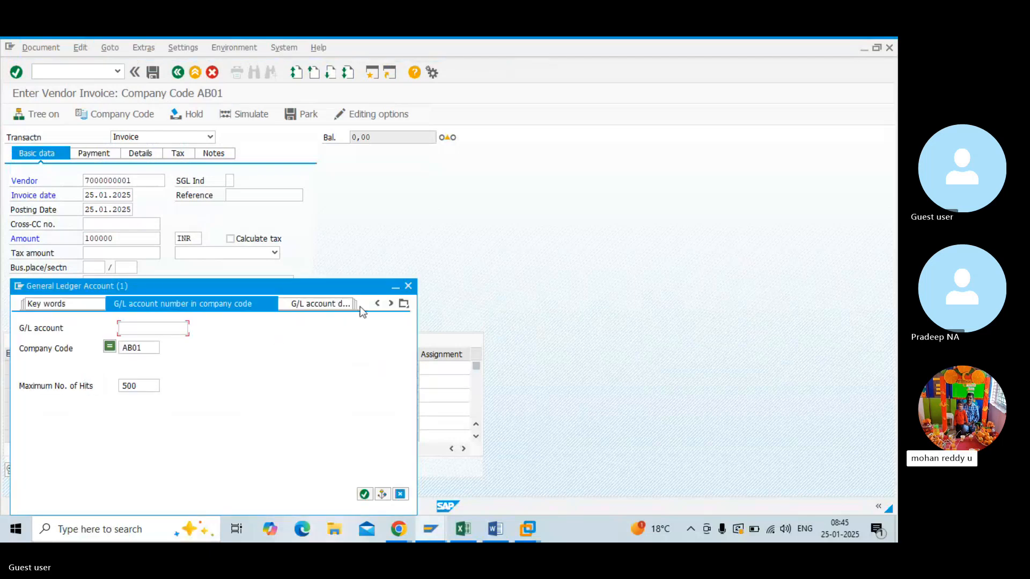
{"action": "left_click", "coordinate": [408, 287]}
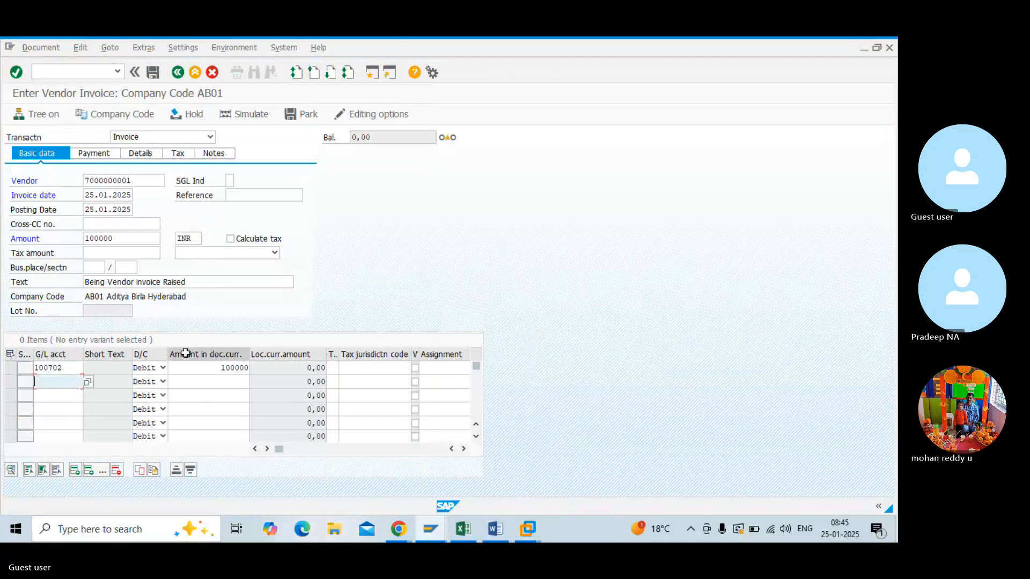
- Validate the entered line item and clear payment terms AB01 from the invoice's payment data
{"action": "left_click", "coordinate": [235, 368]}
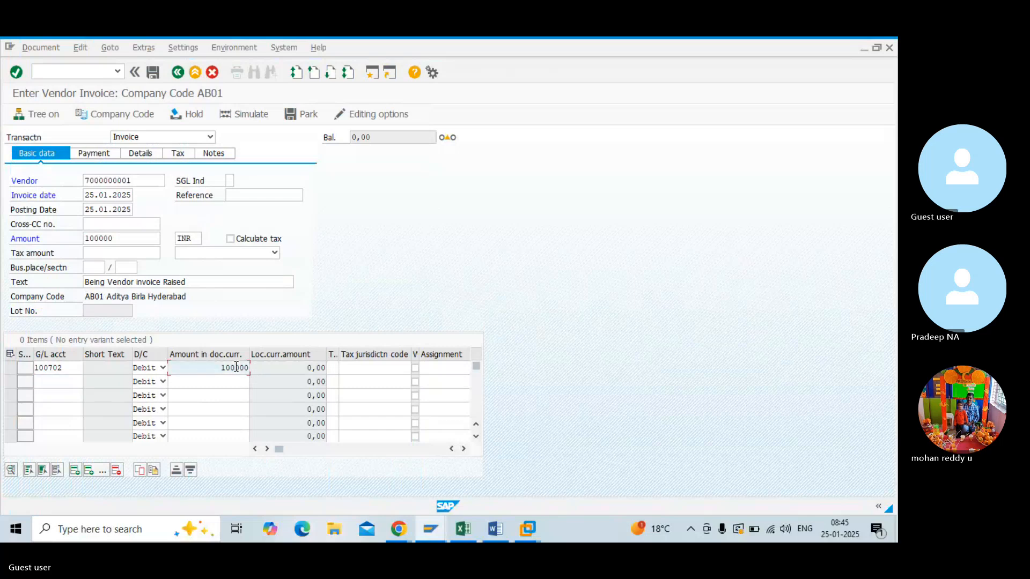
{"action": "key", "text": "Return"}
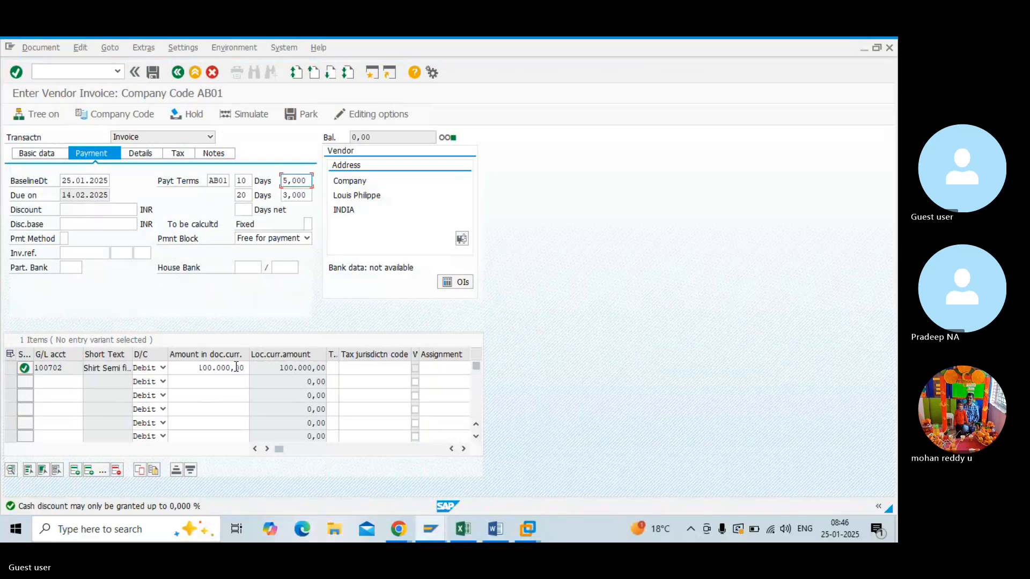
{"action": "left_click", "coordinate": [230, 180]}
{"action": "key", "text": "BackSpace"}
{"action": "key", "text": "BackSpace"}
{"action": "key", "text": "BackSpace"}
{"action": "key", "text": "BackSpace"}
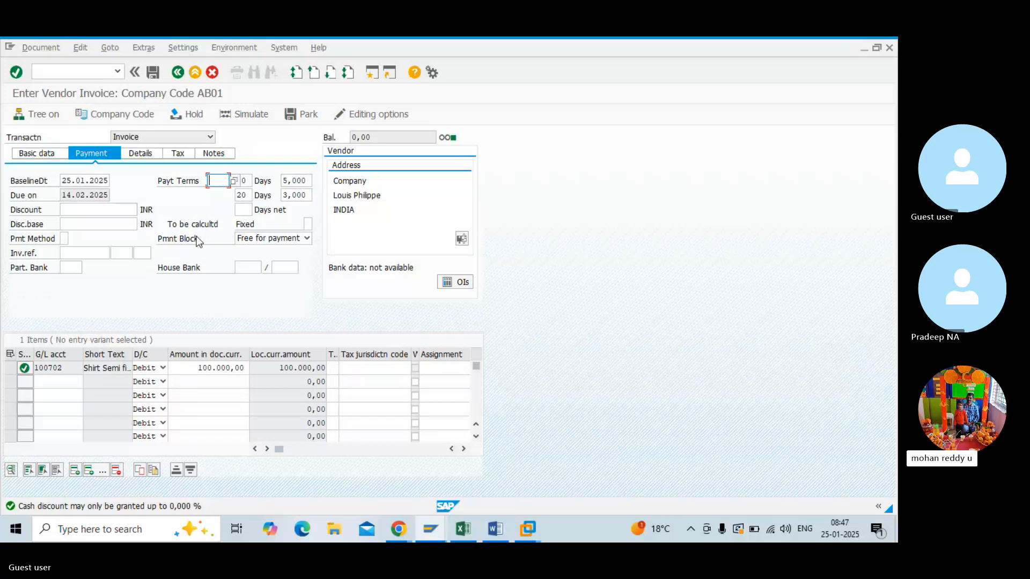
- Accept the removal of the payment terms and post the vendor invoice
{"action": "key", "text": "Return"}
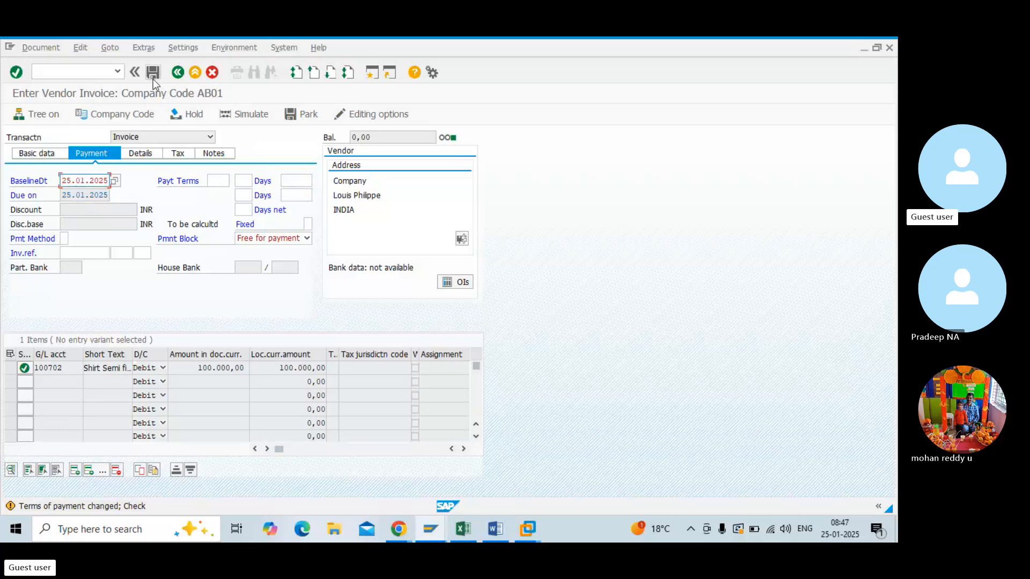
{"action": "key", "text": "Return"}
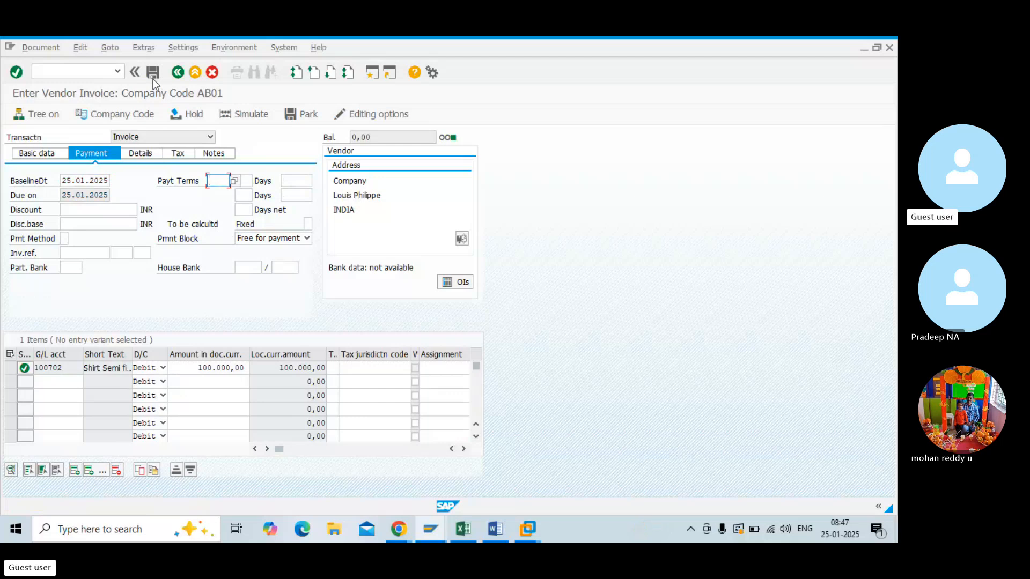
{"action": "left_click", "coordinate": [152, 78]}
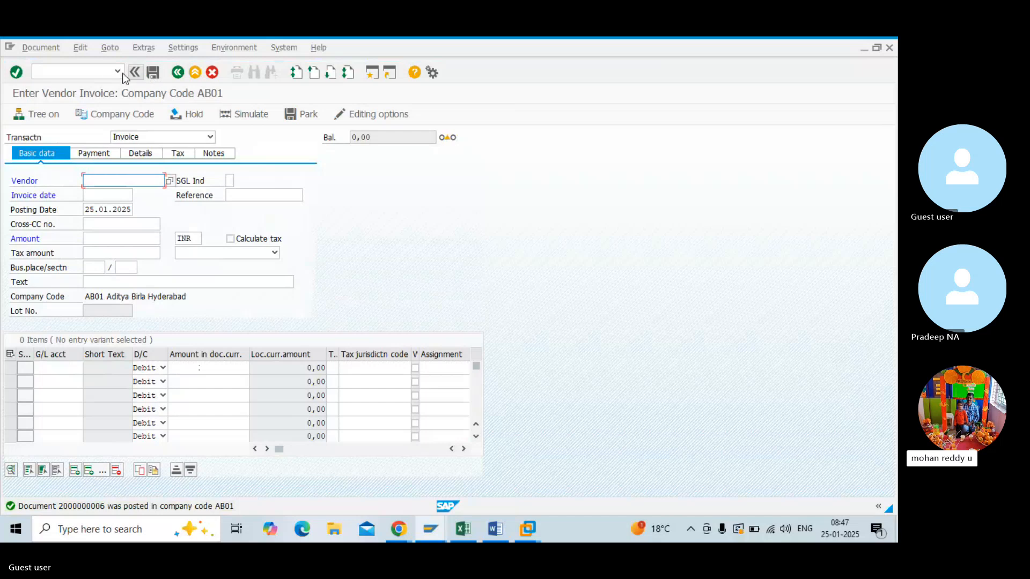
- Start another invoice for vendor Louis Philippe, found by country IN, and set its invoice date to 25.01.2025
{"action": "left_click", "coordinate": [169, 181]}
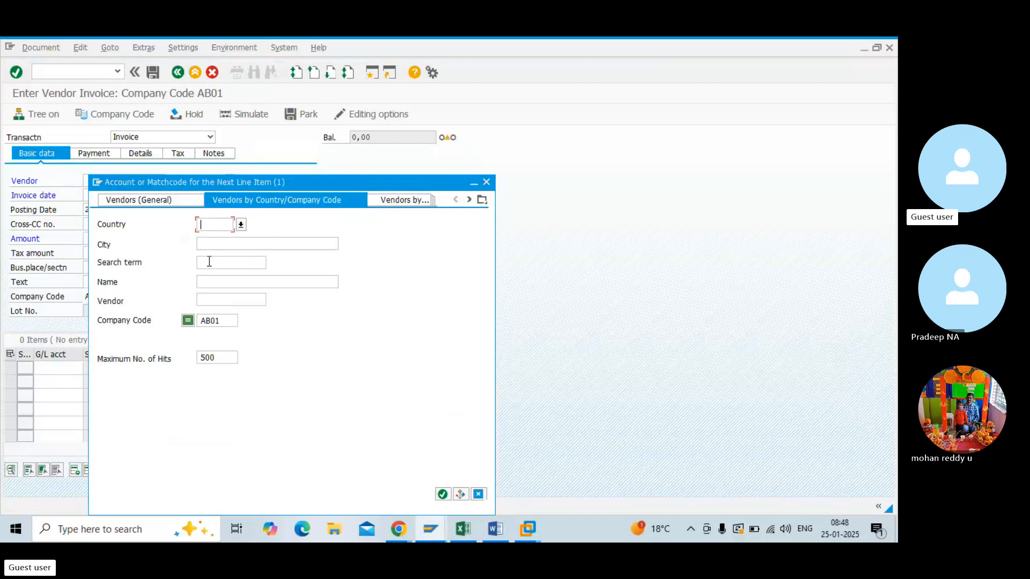
{"action": "type", "text": "IN"}
{"action": "key", "text": "Return"}
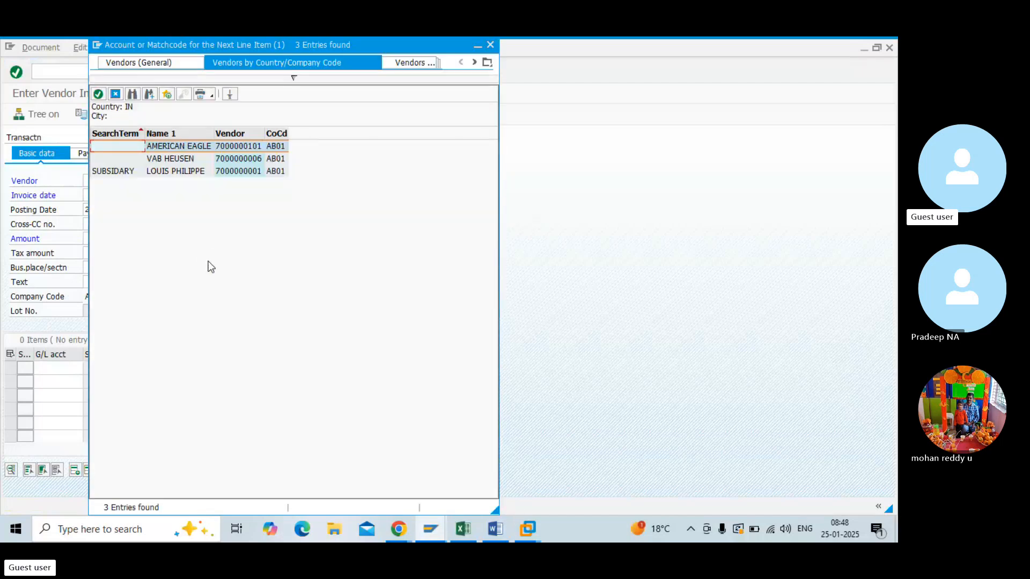
{"action": "double_click", "coordinate": [142, 173]}
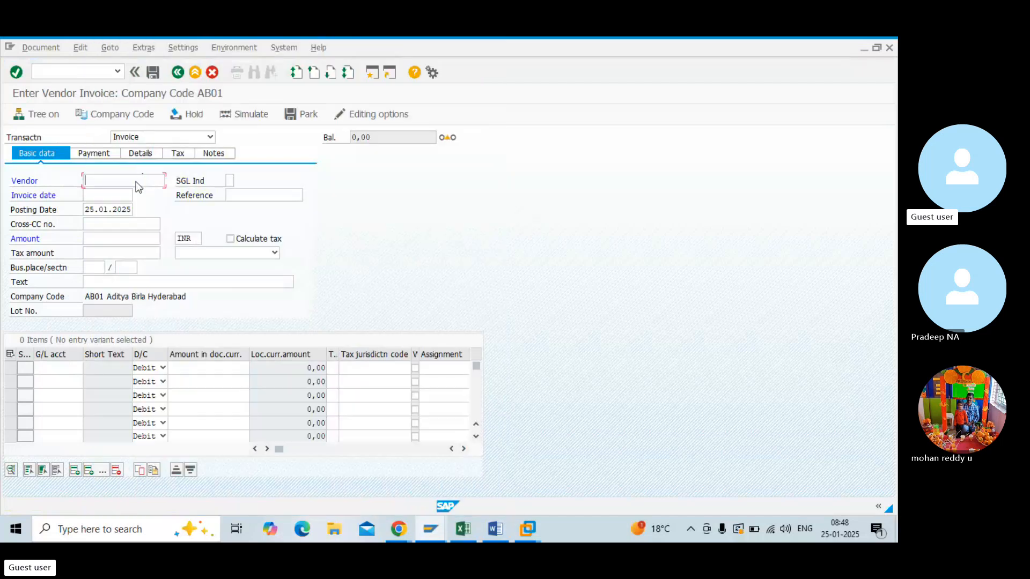
{"action": "left_click", "coordinate": [132, 195]}
{"action": "left_click", "coordinate": [138, 195]}
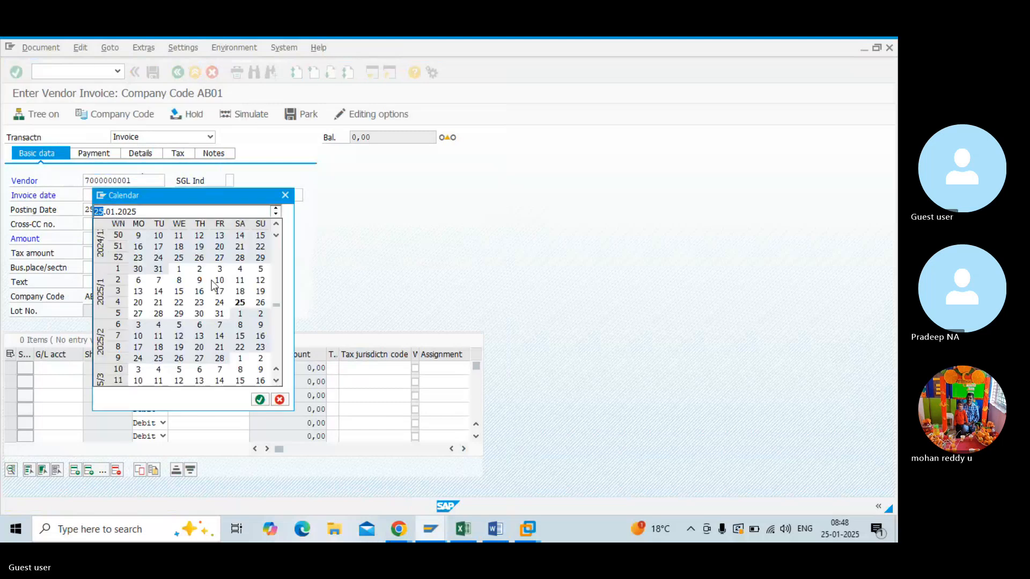
{"action": "double_click", "coordinate": [240, 302]}
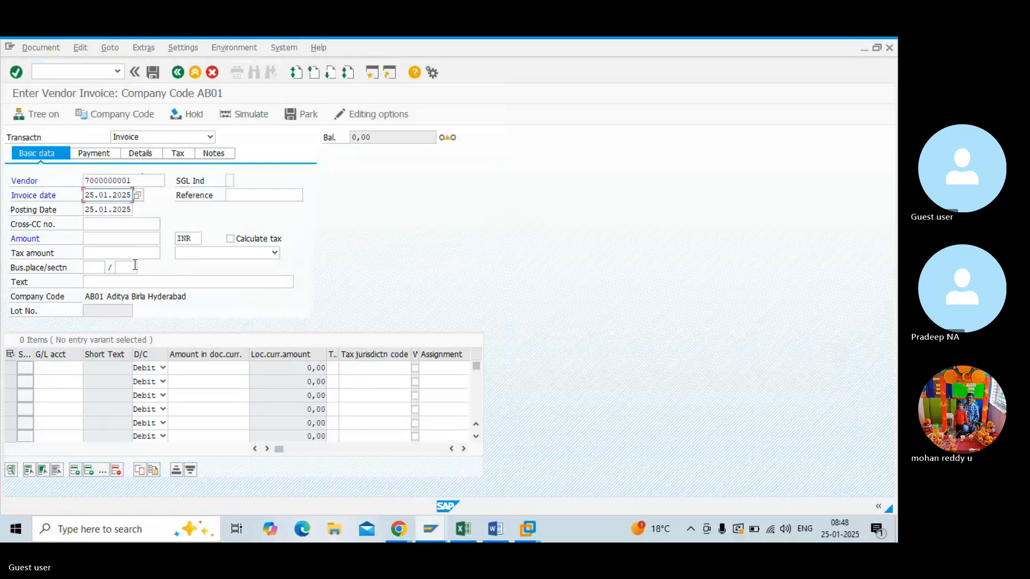
- Enter 100000 as the vendor invoice amount and "Vendor Invoice" as the header text
{"action": "left_click", "coordinate": [120, 251]}
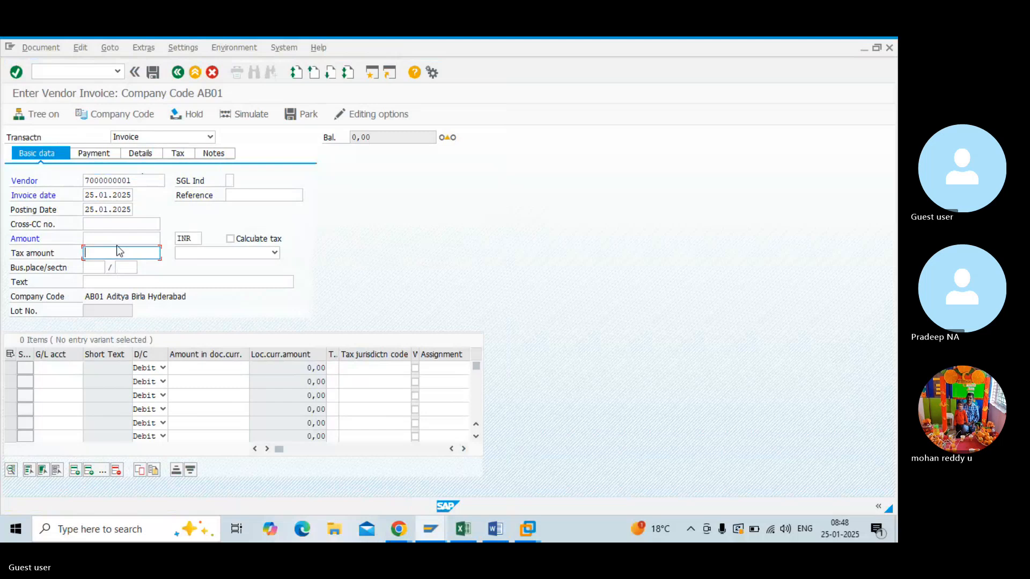
{"action": "left_click", "coordinate": [110, 238]}
{"action": "type", "text": "10"}
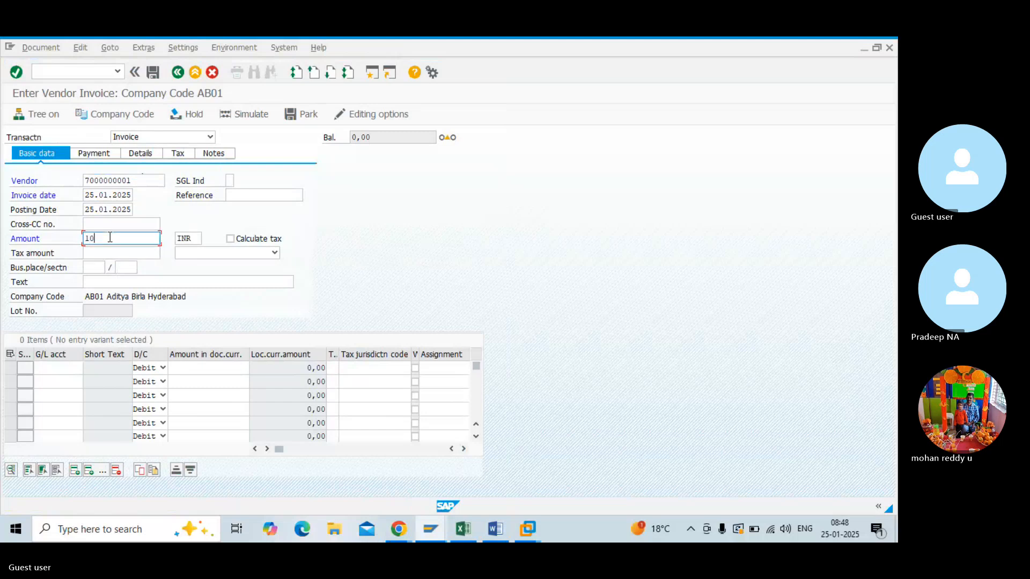
{"action": "type", "text": "0000"}
{"action": "left_click", "coordinate": [106, 283]}
{"action": "type", "text": "V"}
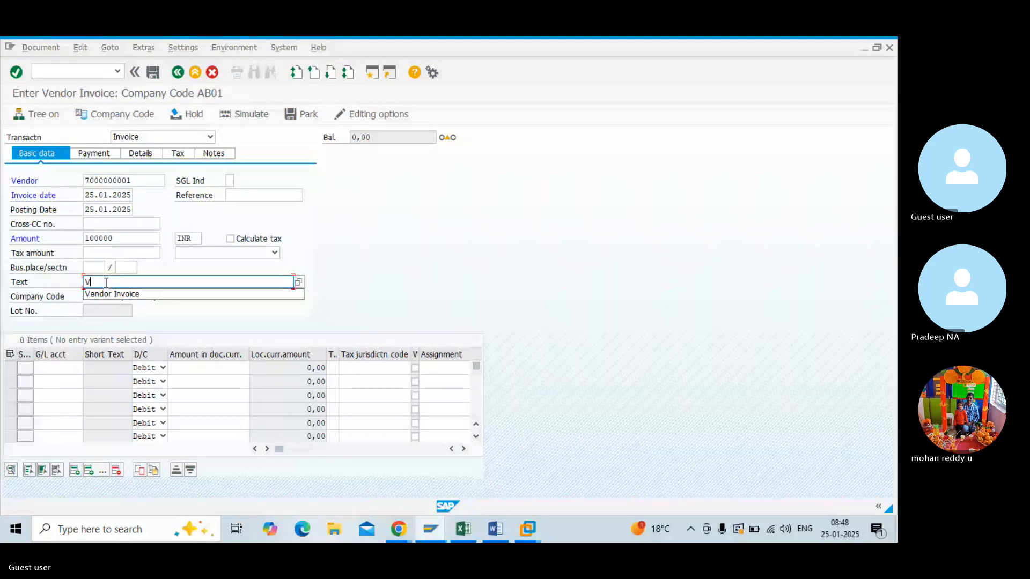
{"action": "type", "text": "endor in"}
{"action": "left_click", "coordinate": [107, 294]}
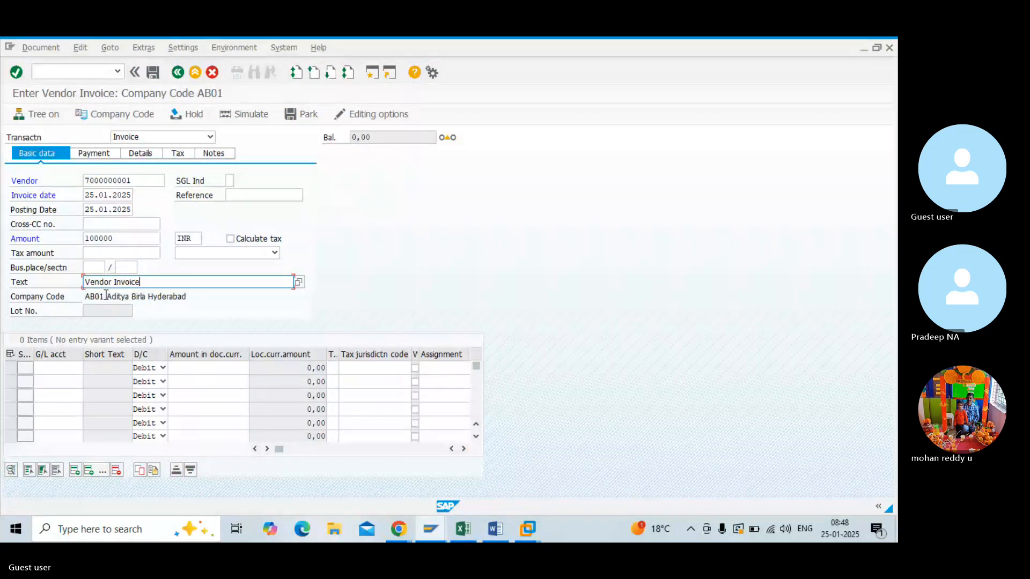
- Add a debit line item for G/L account 100702 (Shirt Semi fin prod) with an amount of 100000 and validate the entry
{"action": "left_click", "coordinate": [70, 367]}
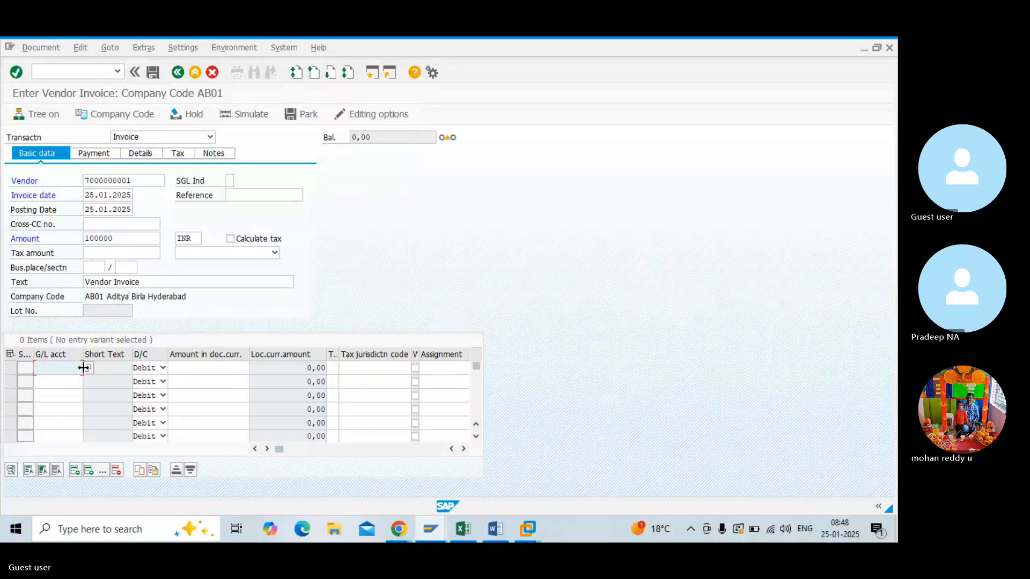
{"action": "left_click", "coordinate": [87, 368]}
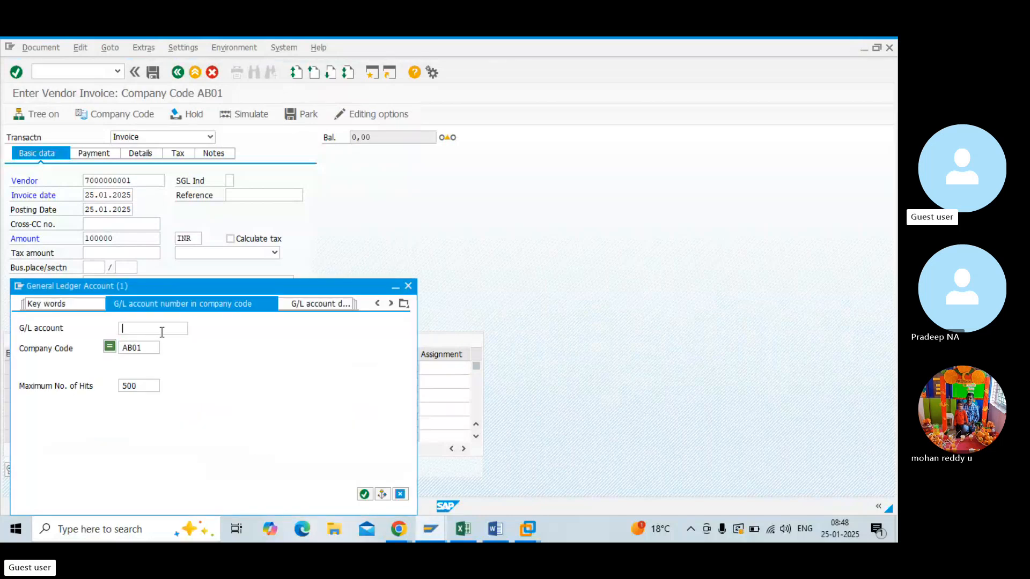
{"action": "key", "text": "Return"}
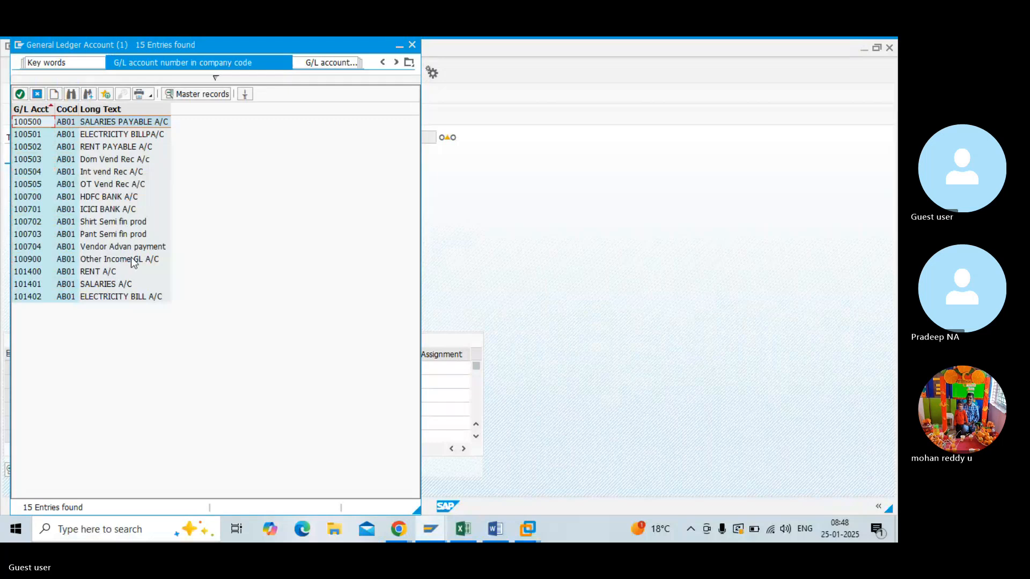
{"action": "double_click", "coordinate": [74, 224]}
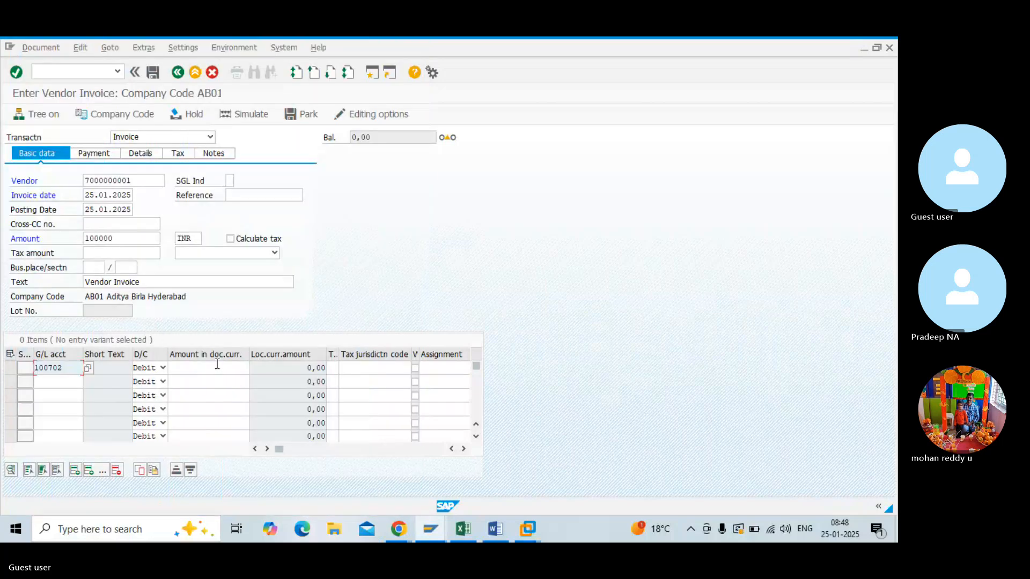
{"action": "left_click", "coordinate": [217, 367]}
{"action": "type", "text": "10000"}
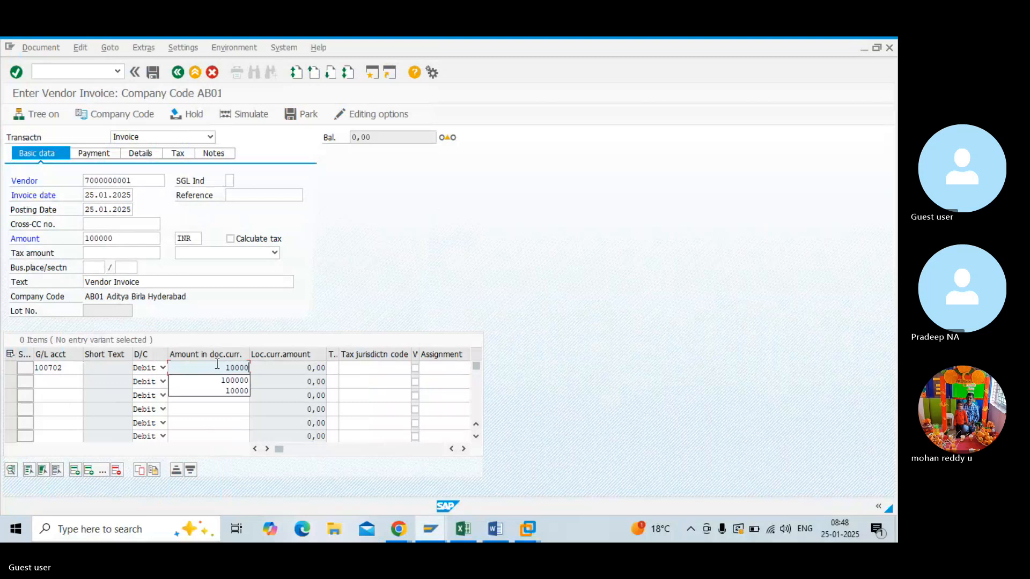
{"action": "left_click", "coordinate": [227, 380]}
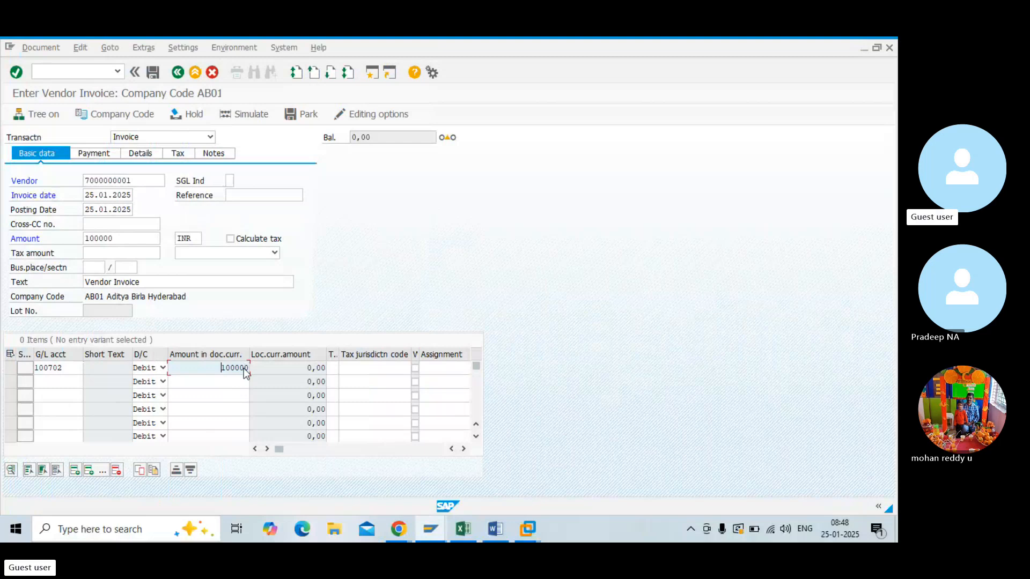
{"action": "key", "text": "Return"}
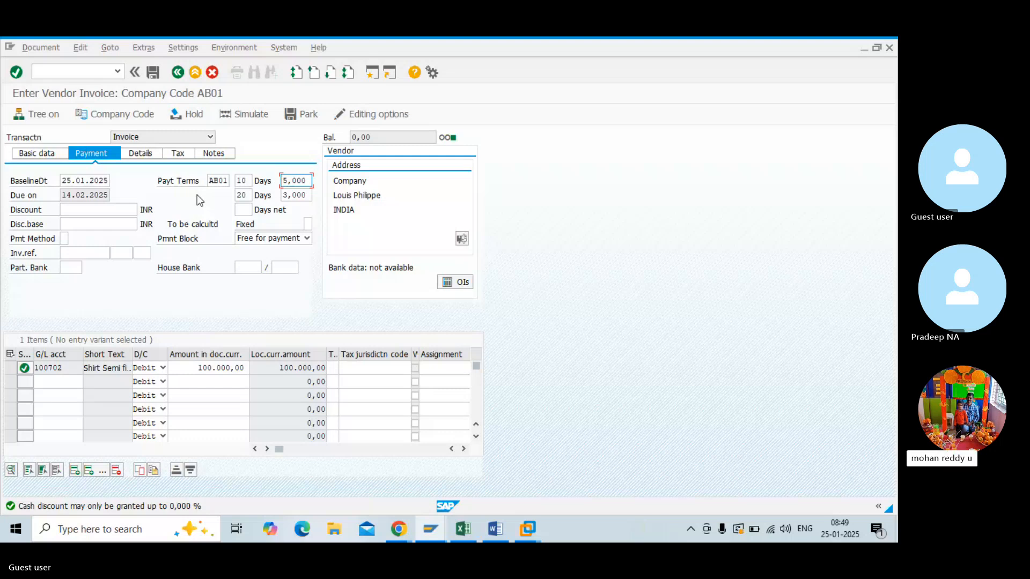
- Switch to the VENDOR PAYMENT TERMS document in Word, review the payment term creation notes, and return to the SAP vendor invoice
{"action": "key", "text": "alt+Tab"}
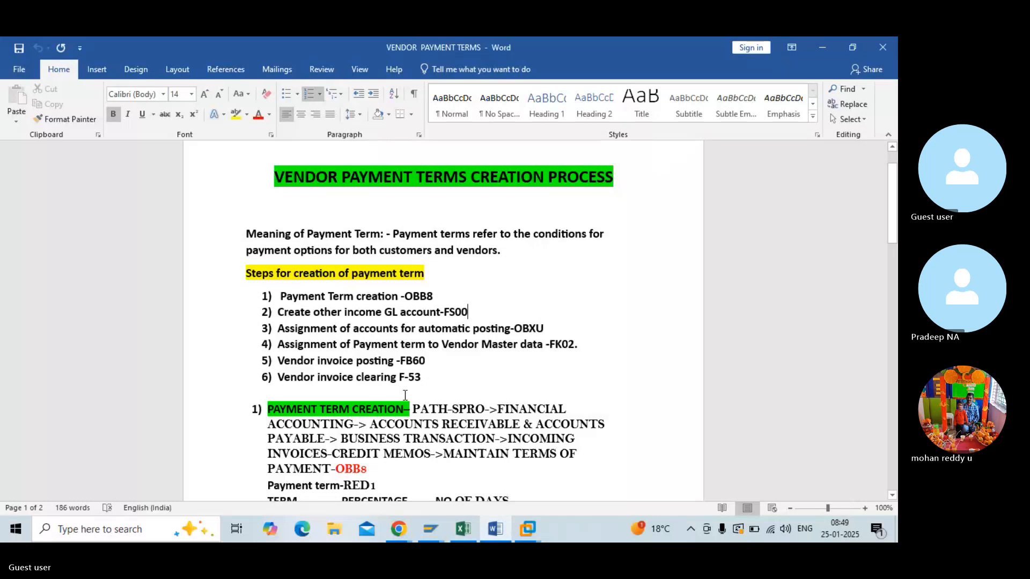
{"action": "scroll", "coordinate": [405, 395], "scroll_direction": "up", "scroll_amount": 1}
{"action": "scroll", "coordinate": [405, 396], "scroll_direction": "down", "scroll_amount": 9}
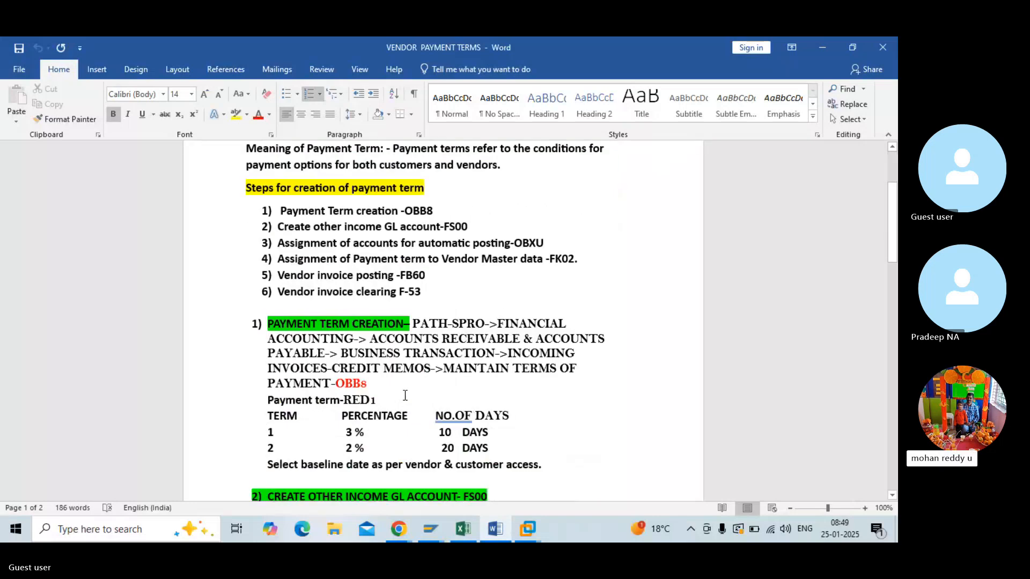
{"action": "scroll", "coordinate": [405, 395], "scroll_direction": "up", "scroll_amount": 3}
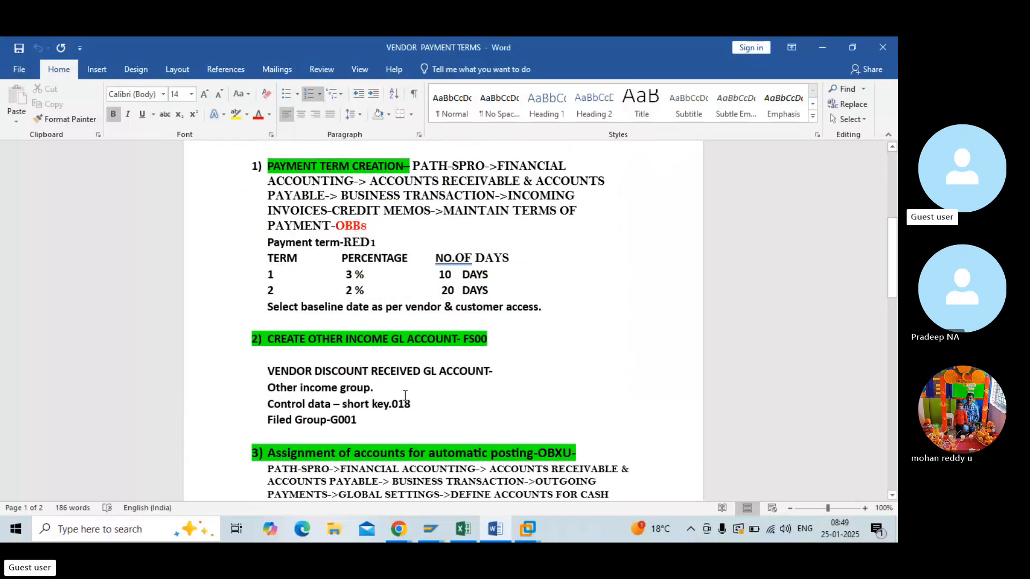
{"action": "key", "text": "alt+Tab"}
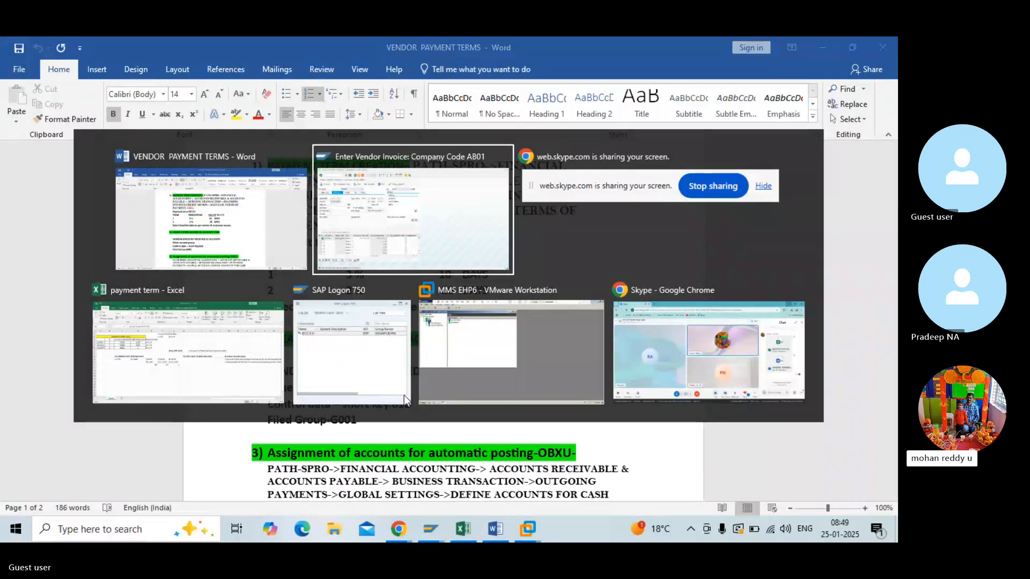
{"action": "key", "text": "alt+shift+Tab"}
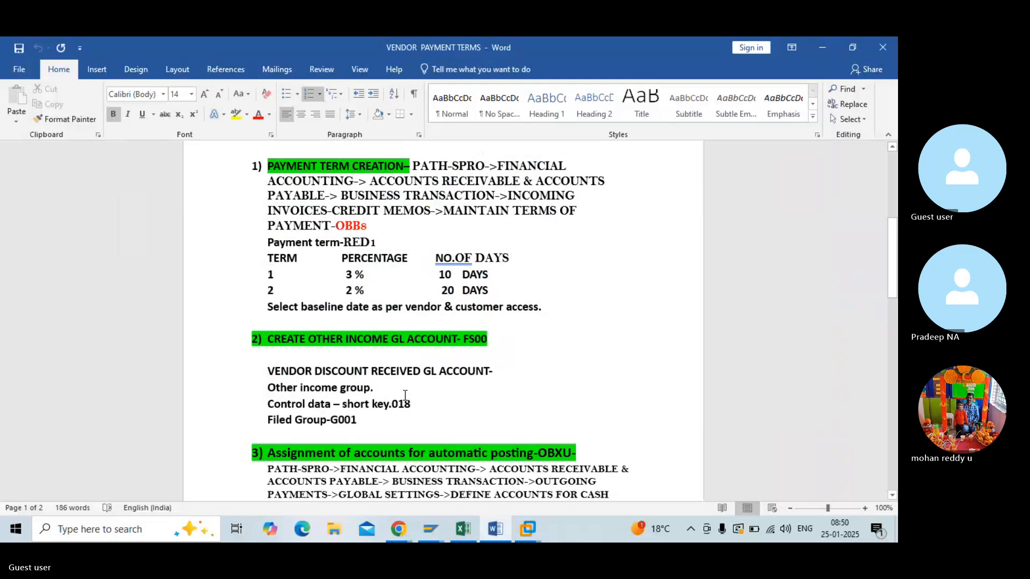
{"action": "key", "text": "alt+Tab"}
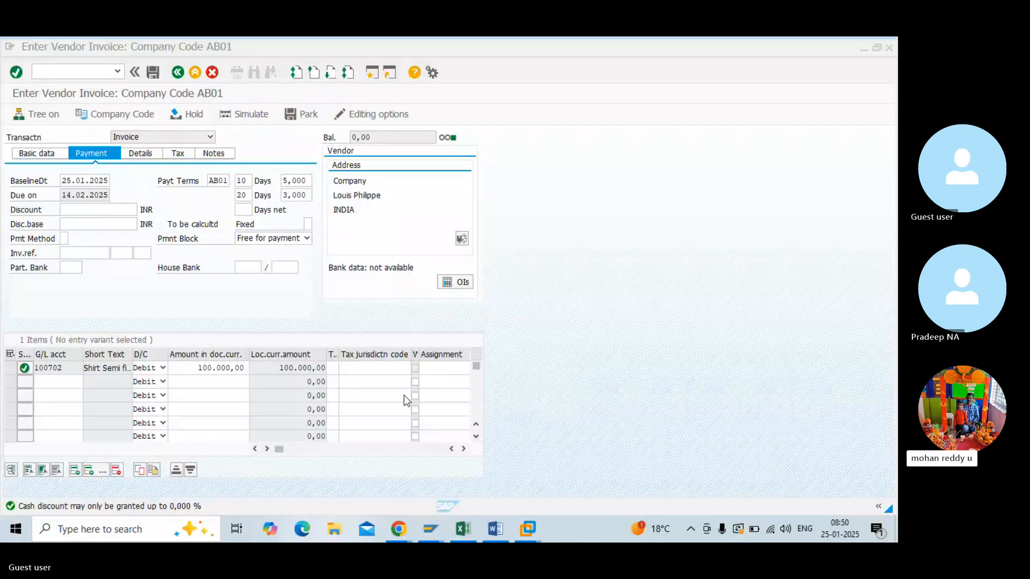
- Open the customer/vendor tolerances in a new session with transaction OBA3 and position the list near company codes starting with ABC
{"action": "left_click", "coordinate": [374, 76]}
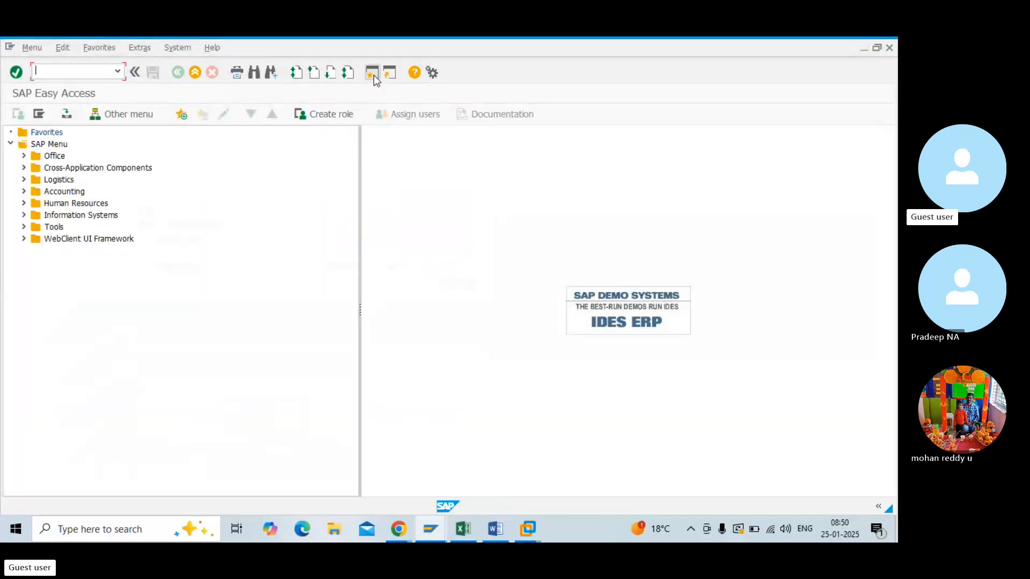
{"action": "type", "text": "OBA3"}
{"action": "key", "text": "Return"}
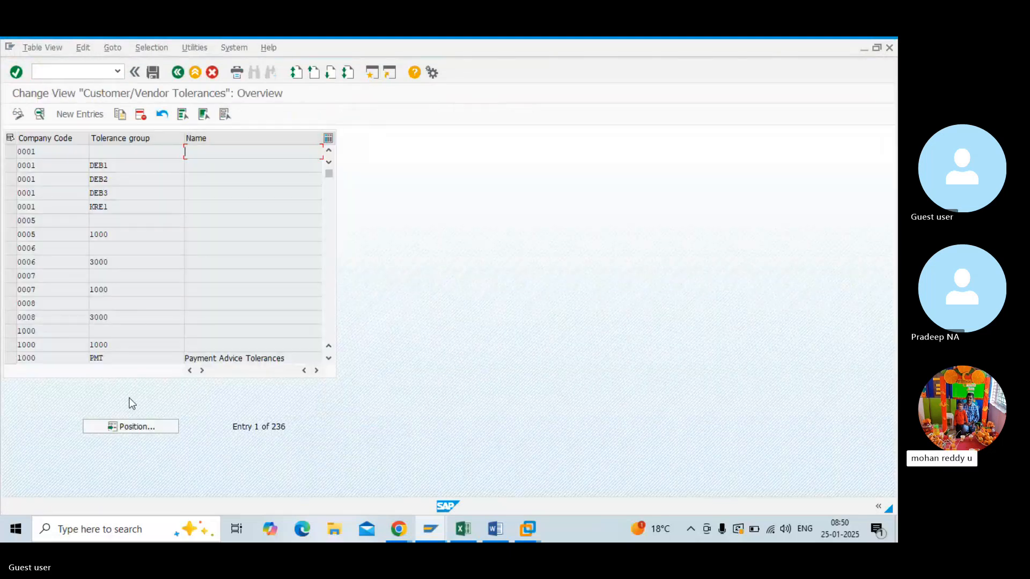
{"action": "left_click", "coordinate": [119, 428]}
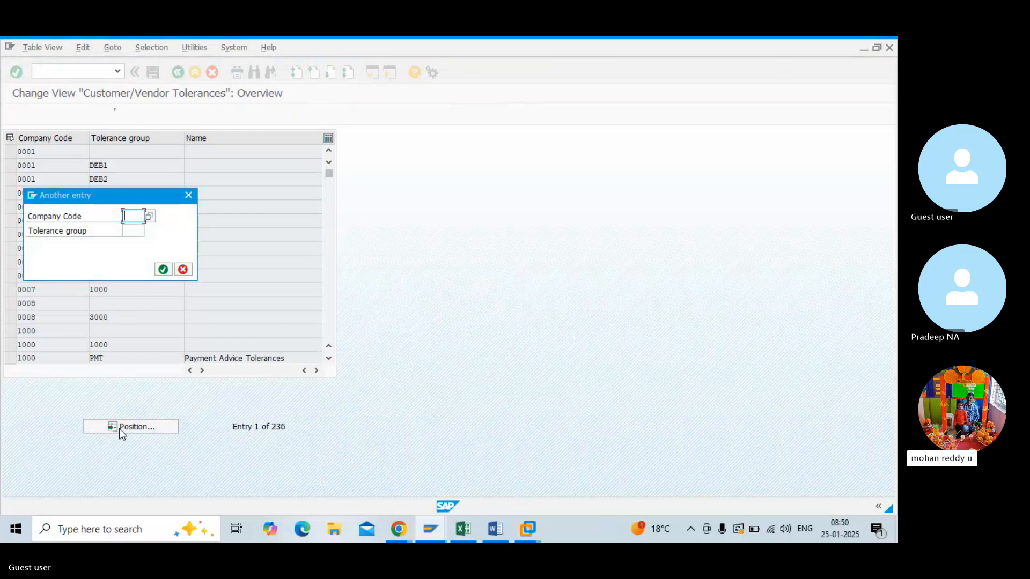
{"action": "type", "text": "AB"}
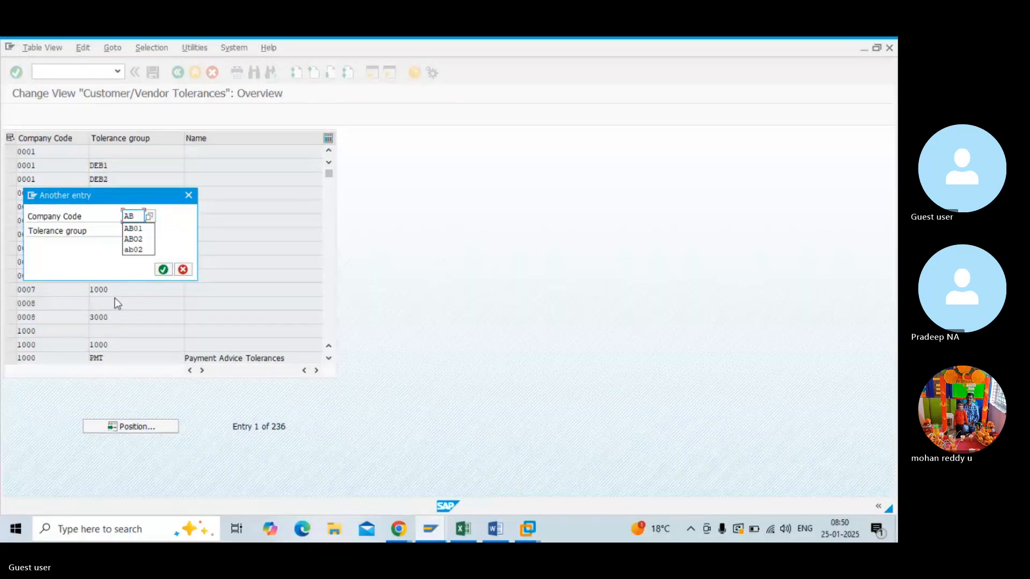
{"action": "type", "text": "C"}
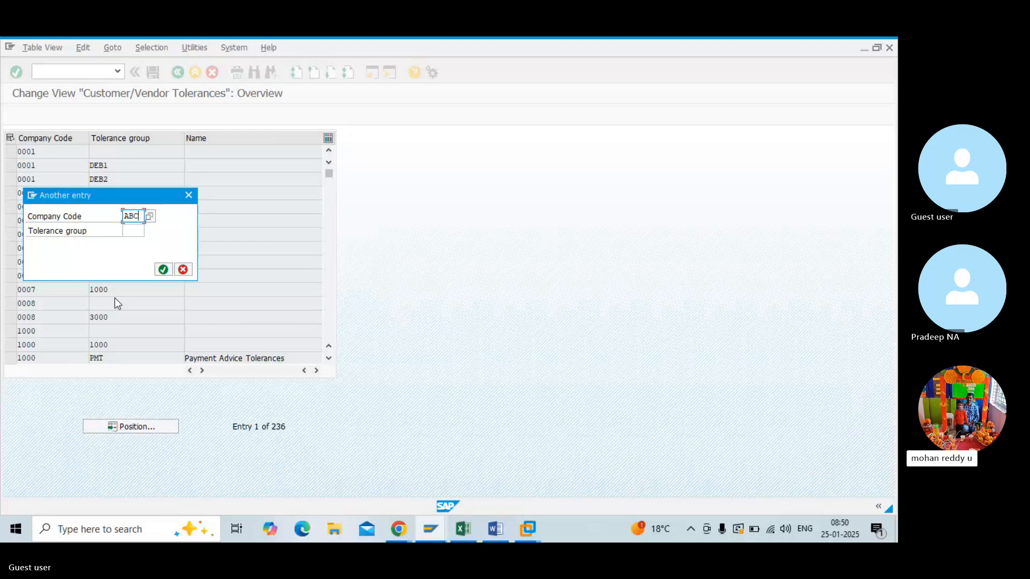
{"action": "type", "text": "C"}
{"action": "key", "text": "BackSpace"}
{"action": "type", "text": "V"}
{"action": "key", "text": "Return"}
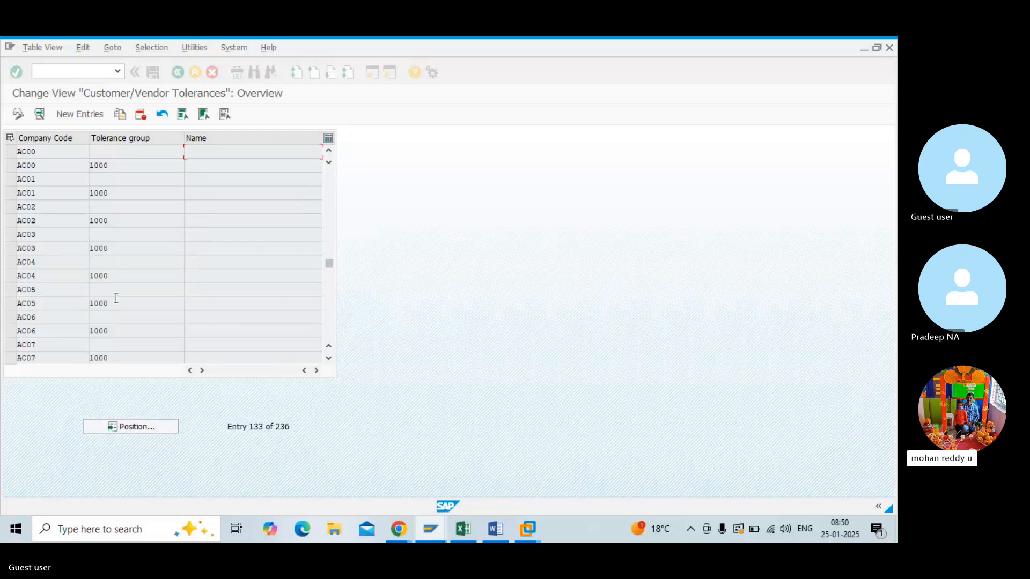
- Inspect the tolerance details of a company code AC07 entry and return to the tolerance overview
{"action": "double_click", "coordinate": [98, 270]}
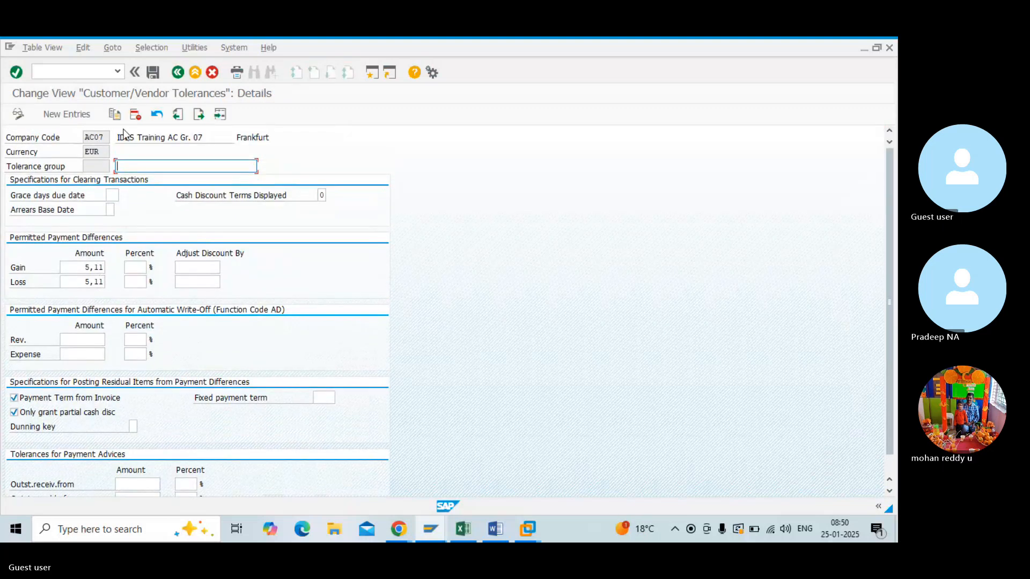
{"action": "left_click", "coordinate": [177, 73]}
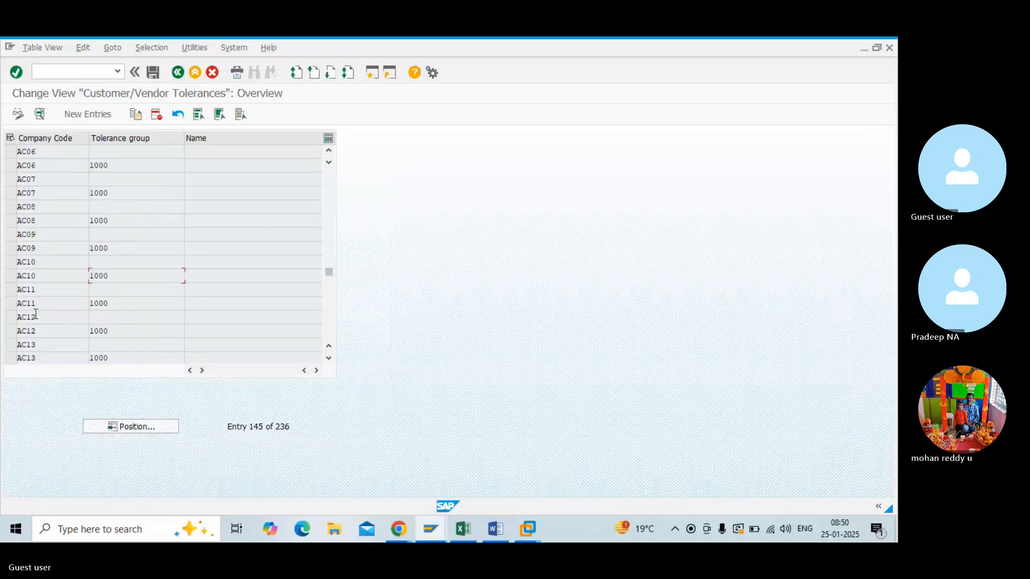
{"action": "scroll", "coordinate": [36, 314], "scroll_direction": "up", "scroll_amount": 1}
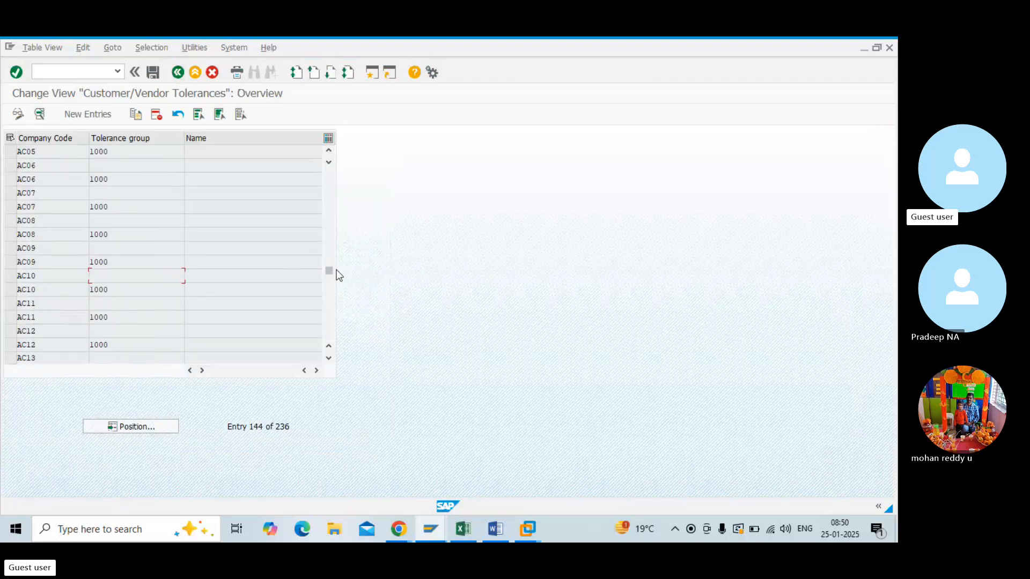
- Go to the company code global data overview with transaction OBY6
{"action": "left_click", "coordinate": [63, 78]}
{"action": "type", "text": "/N"}
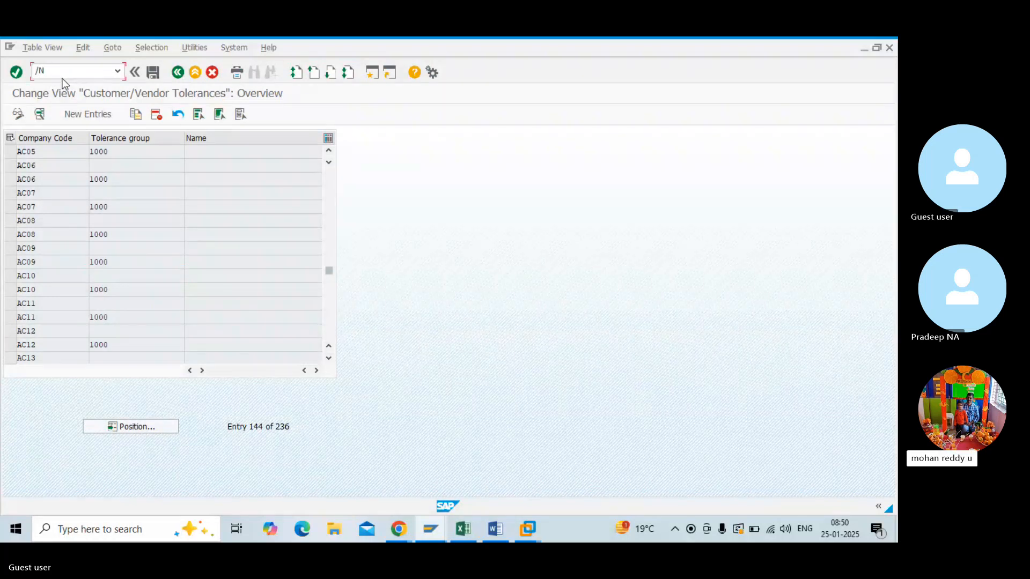
{"action": "type", "text": "OB"}
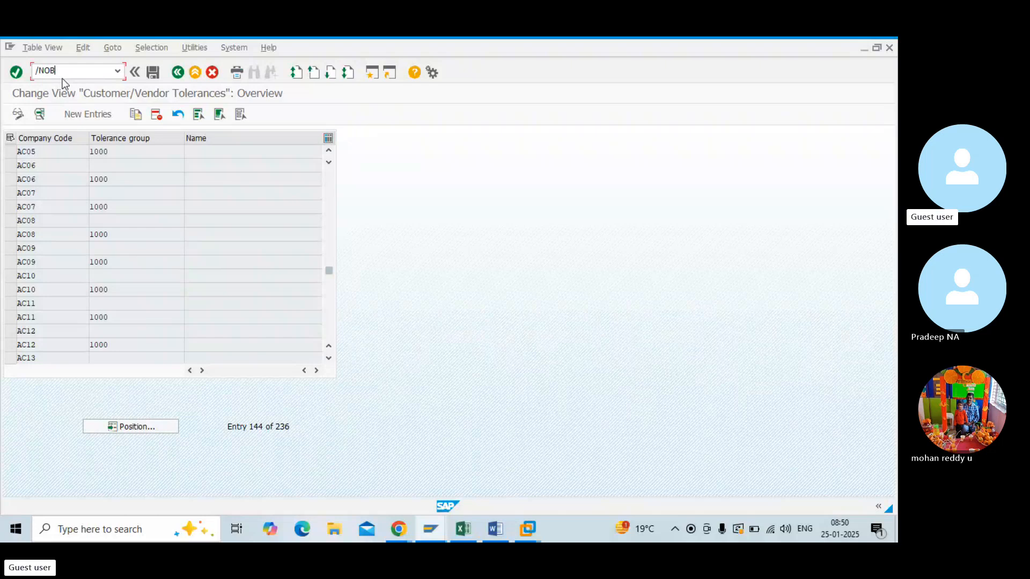
{"action": "type", "text": "Y6"}
{"action": "key", "text": "Return"}
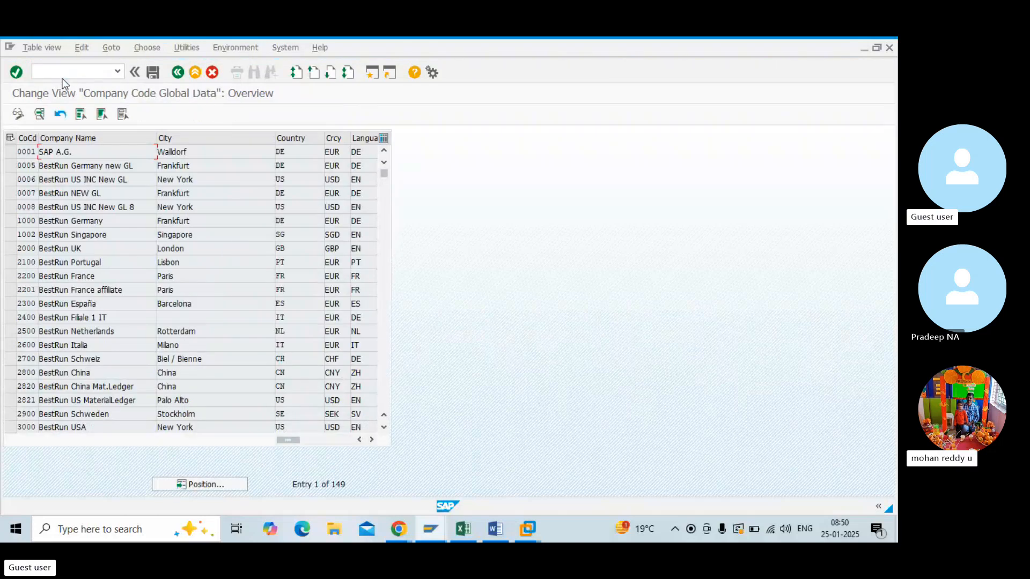
- Locate company code AB01 in the overview and open its global data details
{"action": "left_click", "coordinate": [202, 486]}
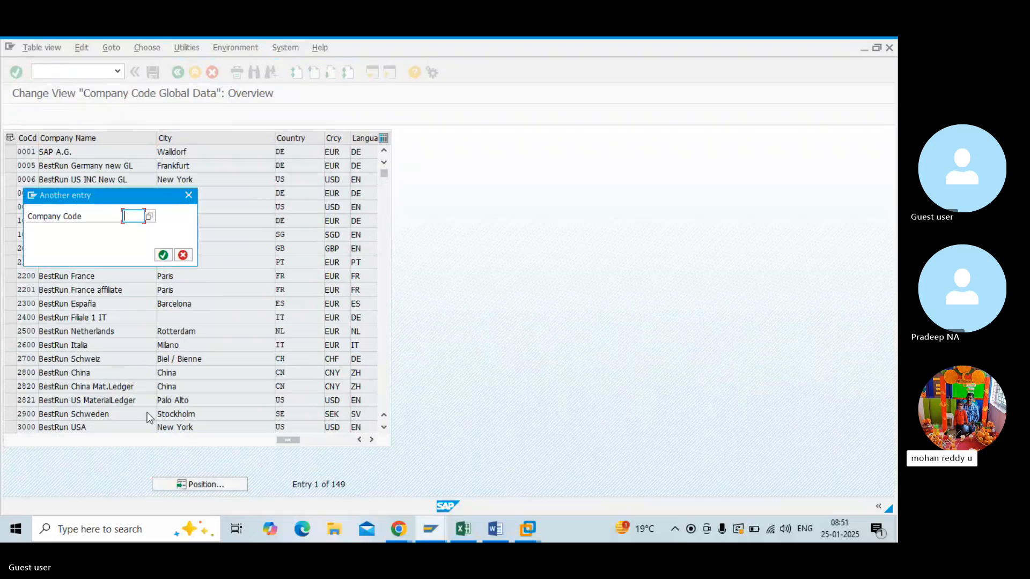
{"action": "type", "text": "ab01"}
{"action": "key", "text": "Return"}
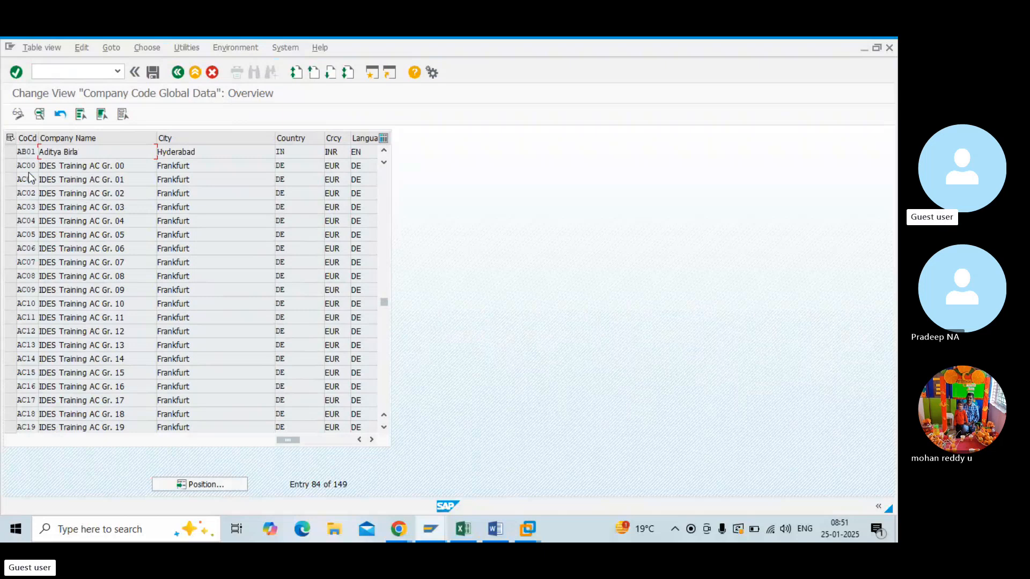
{"action": "double_click", "coordinate": [28, 151]}
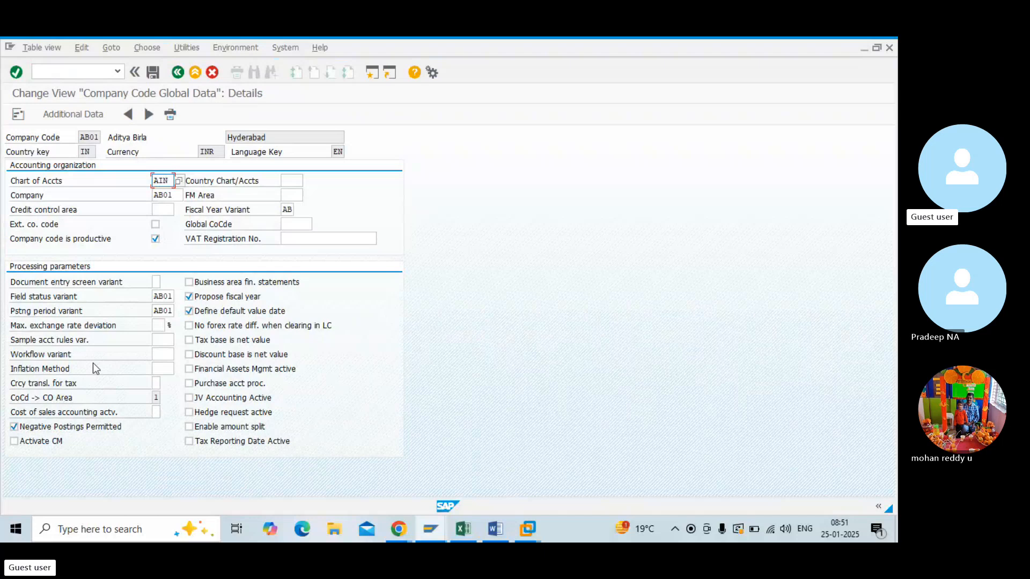
- Switch to File Explorer, open the "vendor master data s4 hana" workbook from SAP Class Folder and enable editing
{"action": "key", "text": "alt+Tab"}
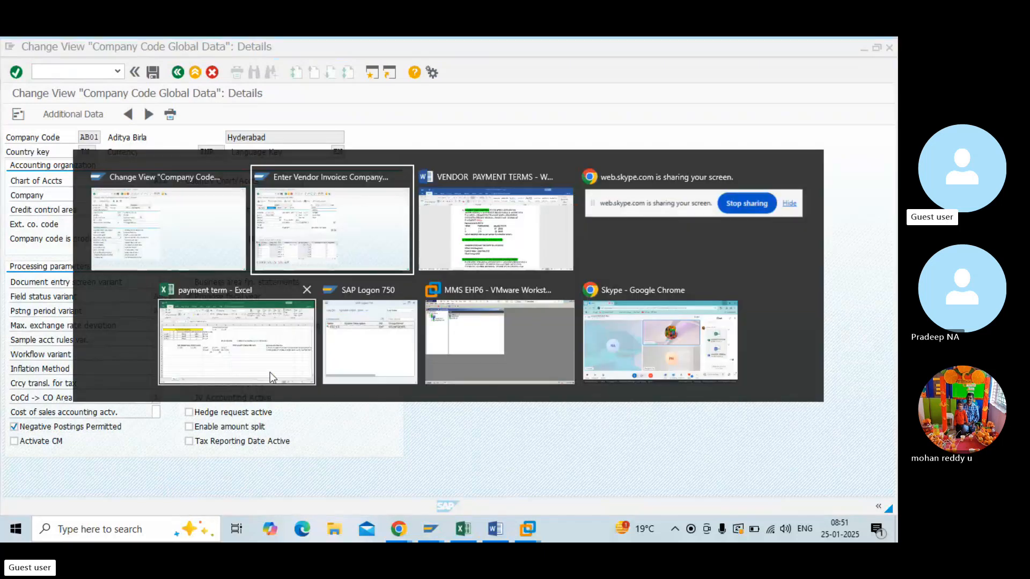
{"action": "left_click", "coordinate": [335, 538]}
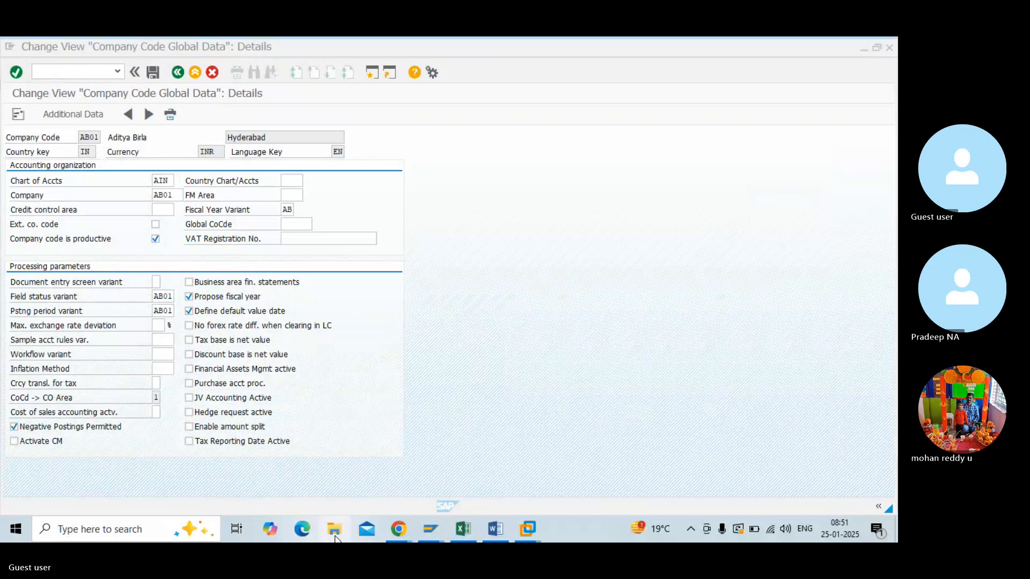
{"action": "left_click", "coordinate": [335, 538]}
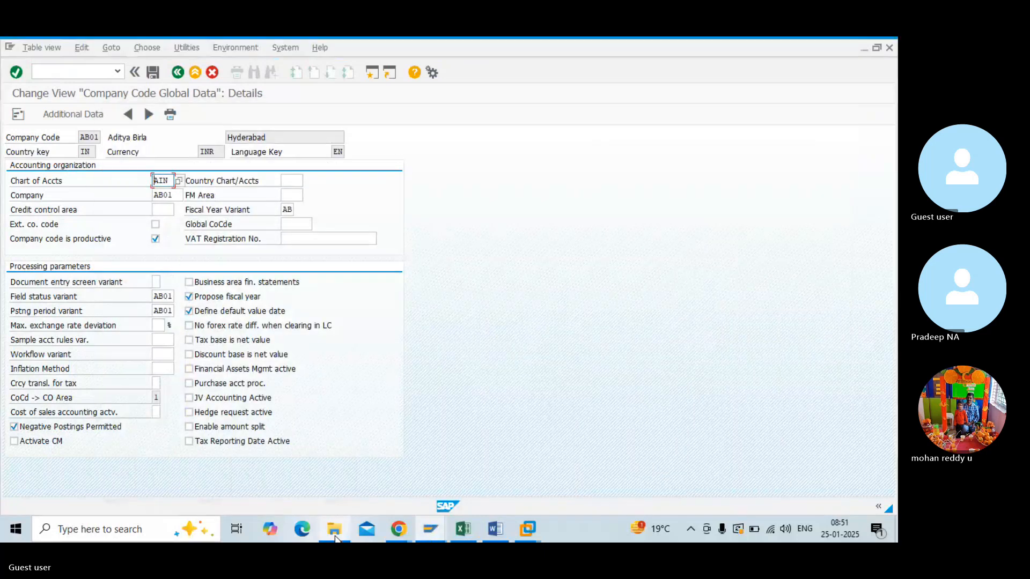
{"action": "key", "text": "alt+Tab"}
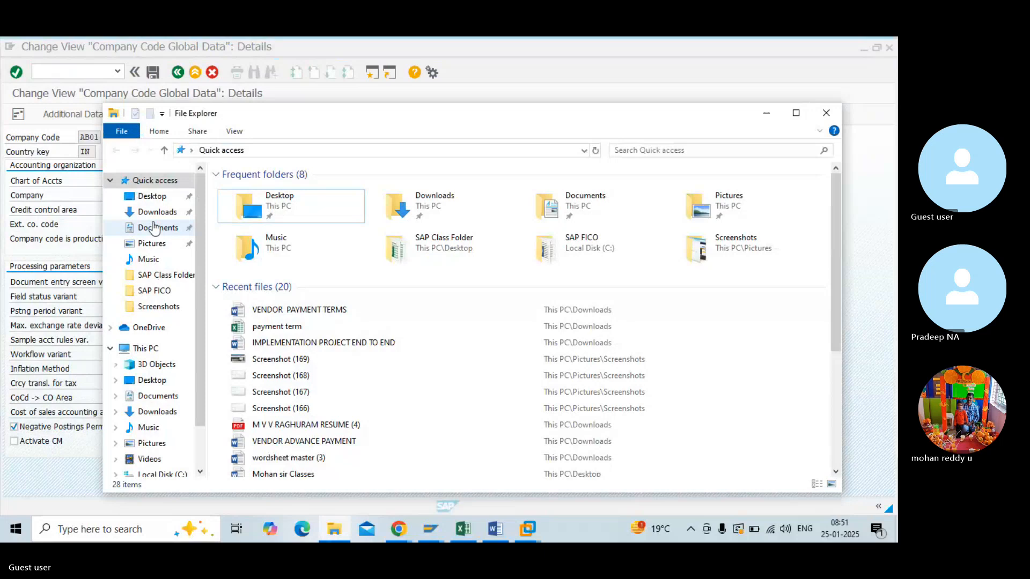
{"action": "left_click", "coordinate": [155, 277]}
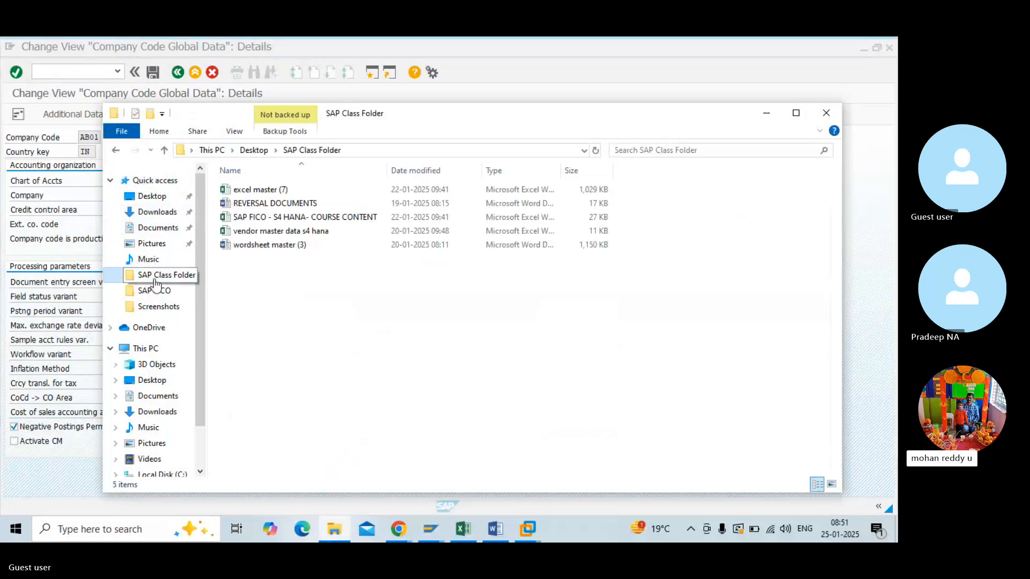
{"action": "double_click", "coordinate": [271, 231]}
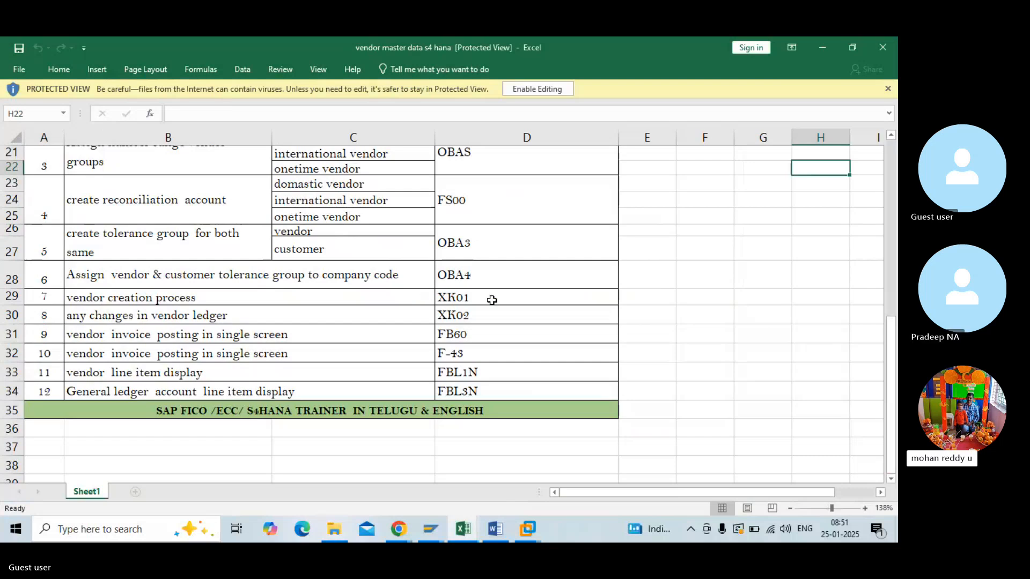
{"action": "left_click", "coordinate": [538, 89]}
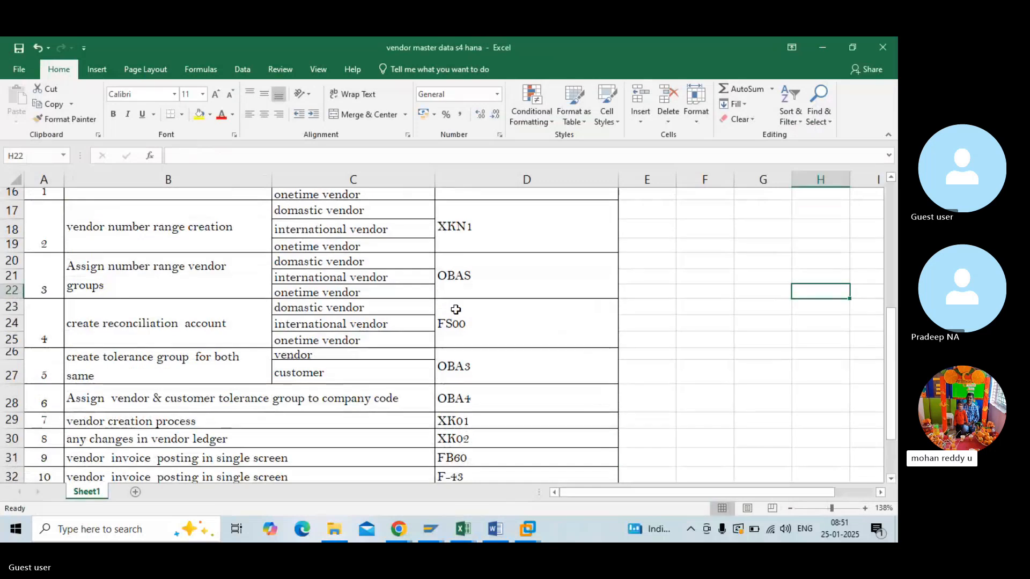
- Look through the vendor master data creation processes and their transaction codes, and close the workbook
{"action": "scroll", "coordinate": [455, 309], "scroll_direction": "up", "scroll_amount": 5}
{"action": "scroll", "coordinate": [455, 309], "scroll_direction": "down", "scroll_amount": 3}
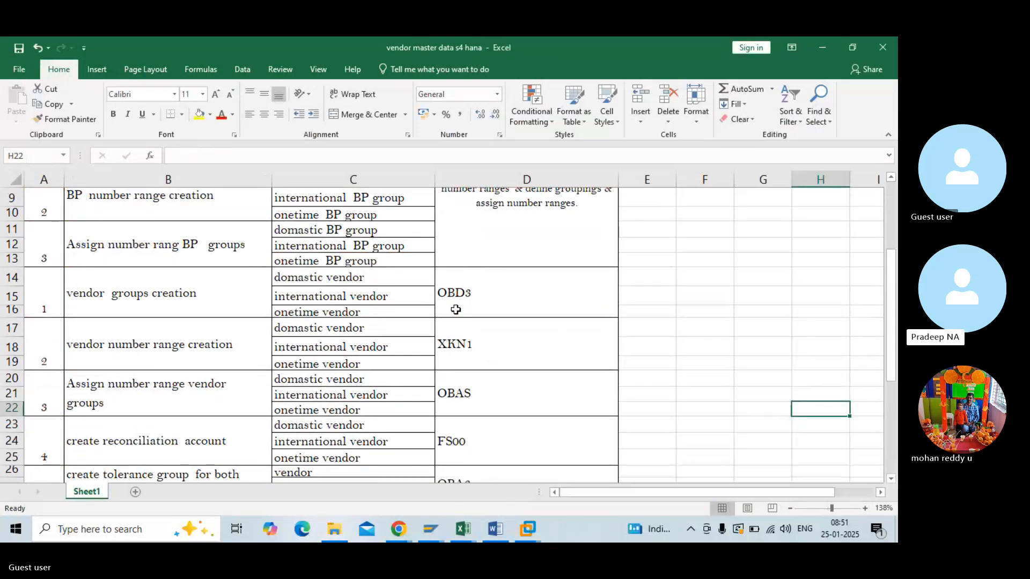
{"action": "scroll", "coordinate": [455, 309], "scroll_direction": "down", "scroll_amount": 9}
{"action": "left_click", "coordinate": [455, 310]}
{"action": "scroll", "coordinate": [455, 310], "scroll_direction": "up", "scroll_amount": 12}
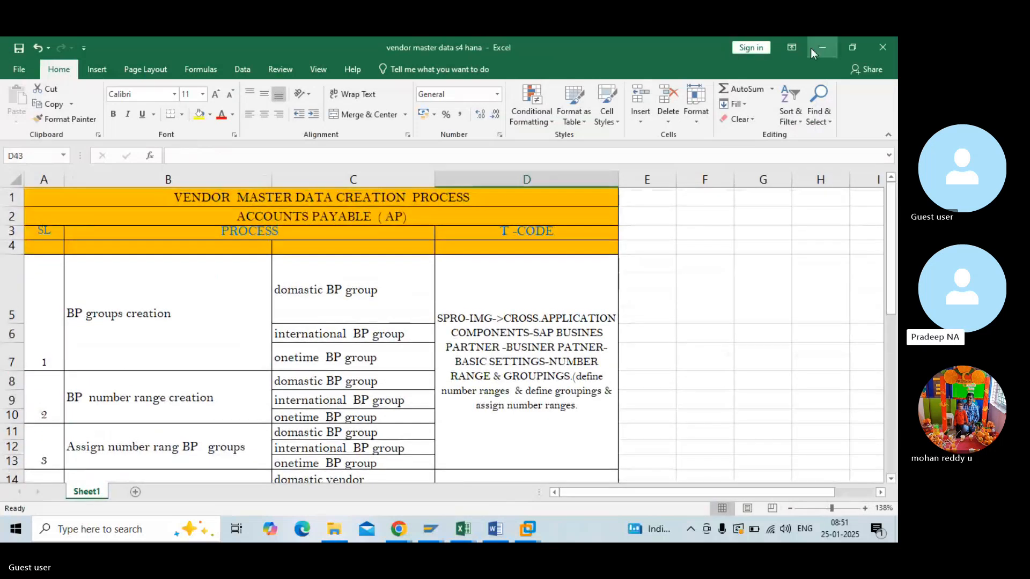
{"action": "left_click", "coordinate": [875, 45]}
- Open the "wordsheet master (3)" document from SAP Class Folder, enable editing, and return to the folder
{"action": "key", "text": "alt+Tab"}
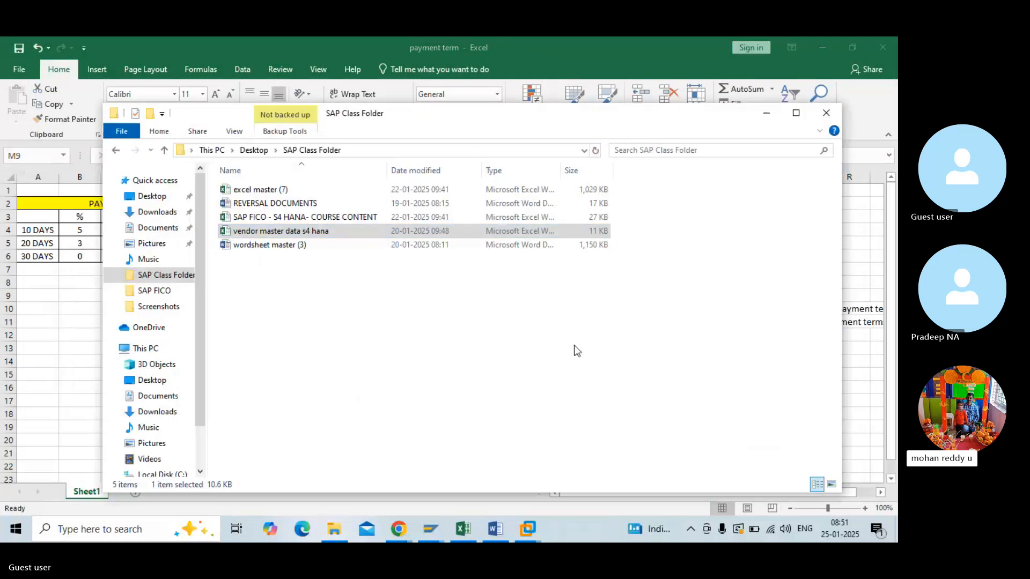
{"action": "left_click", "coordinate": [268, 245]}
{"action": "double_click", "coordinate": [269, 245]}
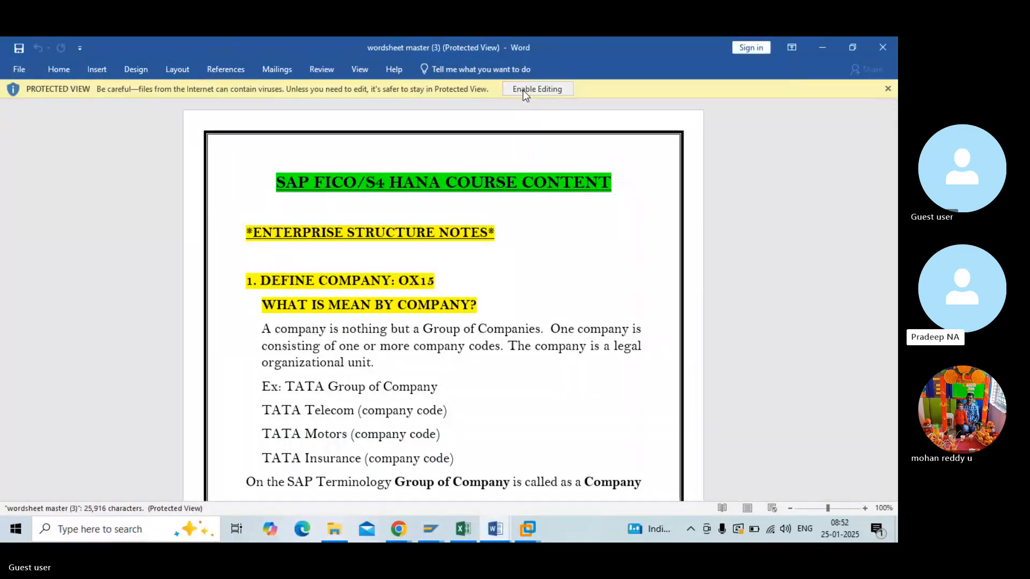
{"action": "left_click", "coordinate": [523, 90]}
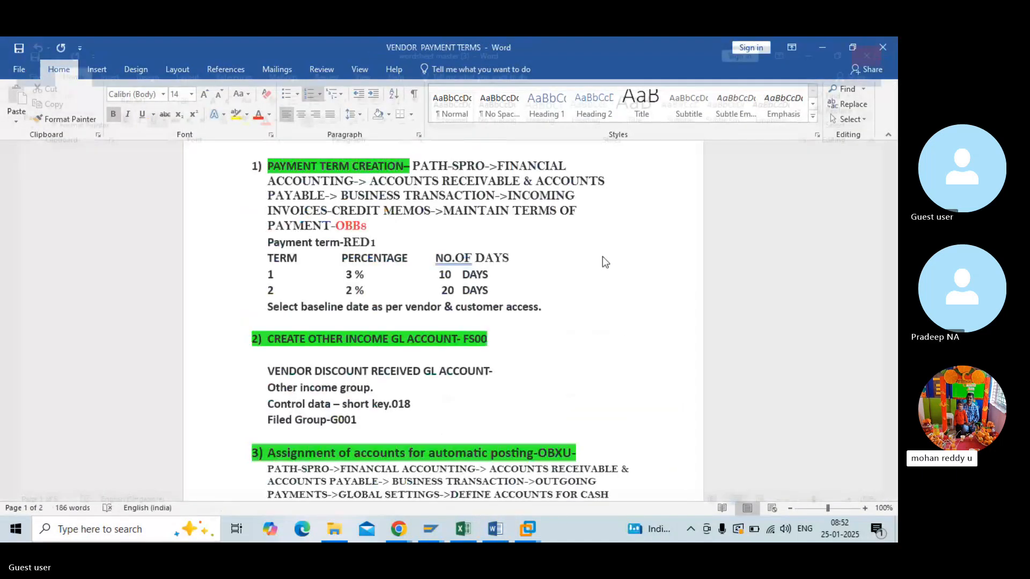
{"action": "key", "text": "alt+Tab"}
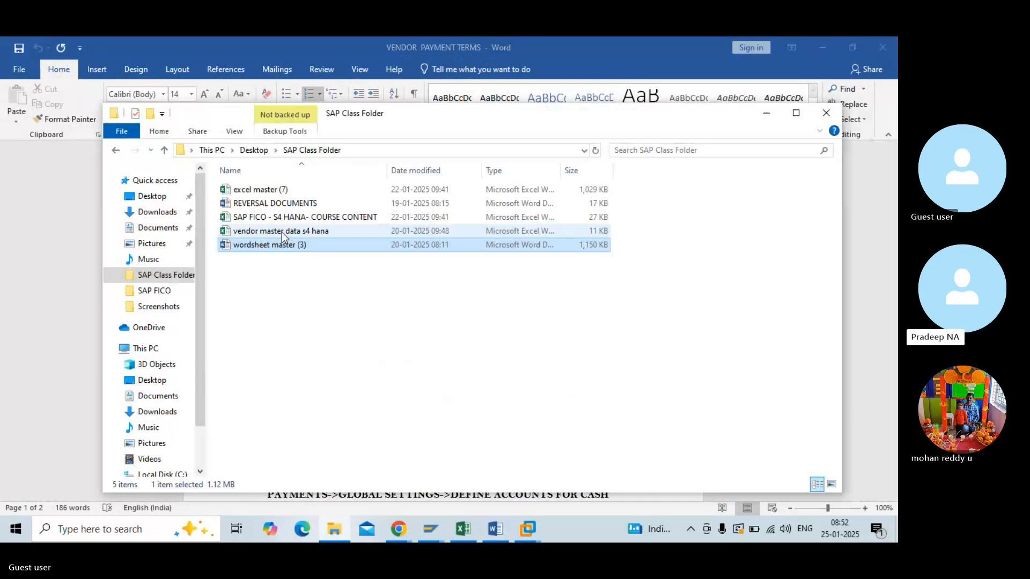
- Open the "excel master (7)" workbook from SAP Class Folder and show its "Vendor master data" sheet
{"action": "double_click", "coordinate": [258, 190]}
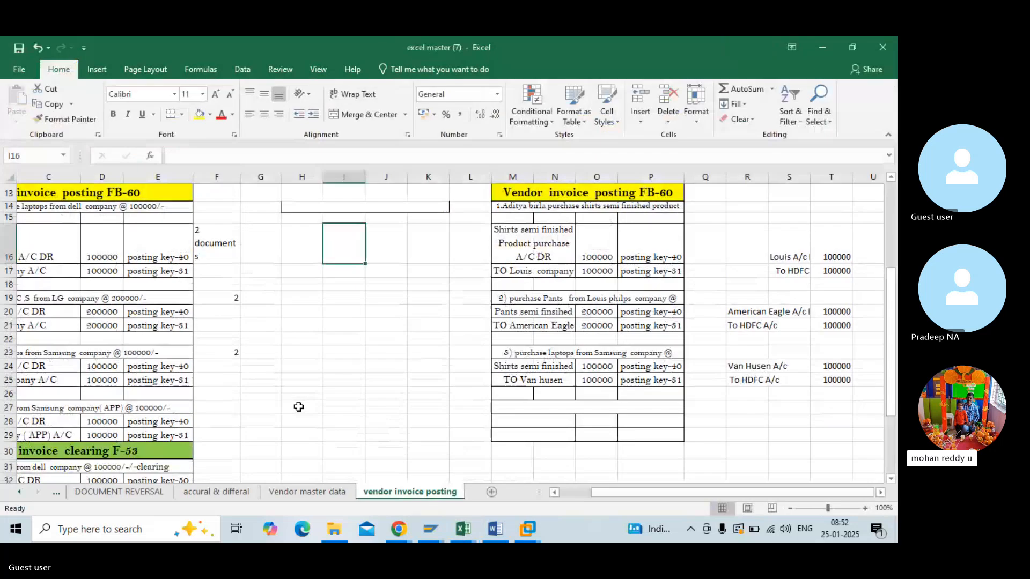
{"action": "scroll", "coordinate": [299, 407], "scroll_direction": "up", "scroll_amount": 4}
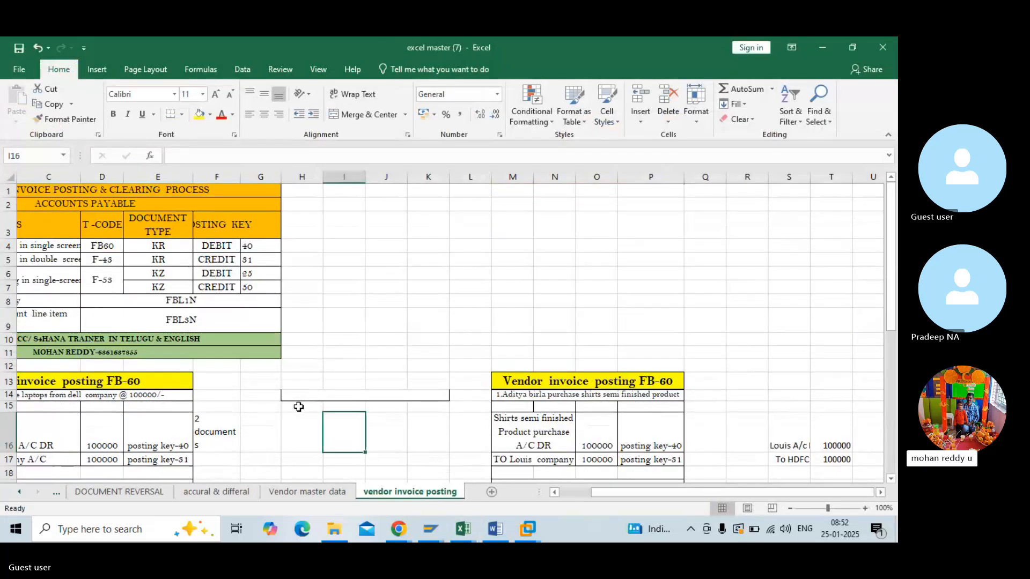
{"action": "left_click", "coordinate": [292, 493]}
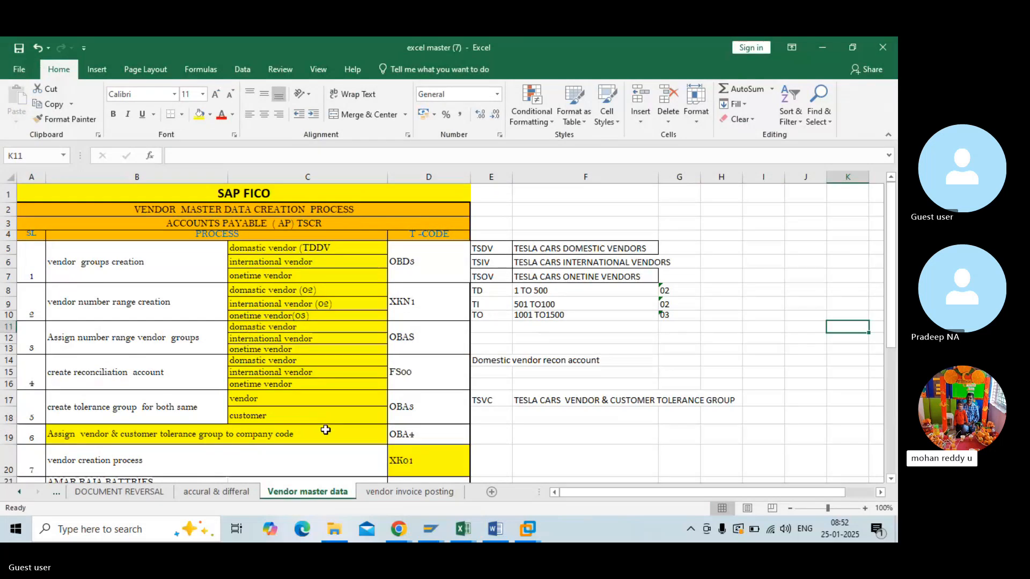
- Examine the tolerance group entry in row 17 and the full list of vendor master data processes with their transaction codes
{"action": "left_click", "coordinate": [481, 399]}
{"action": "left_click", "coordinate": [550, 402]}
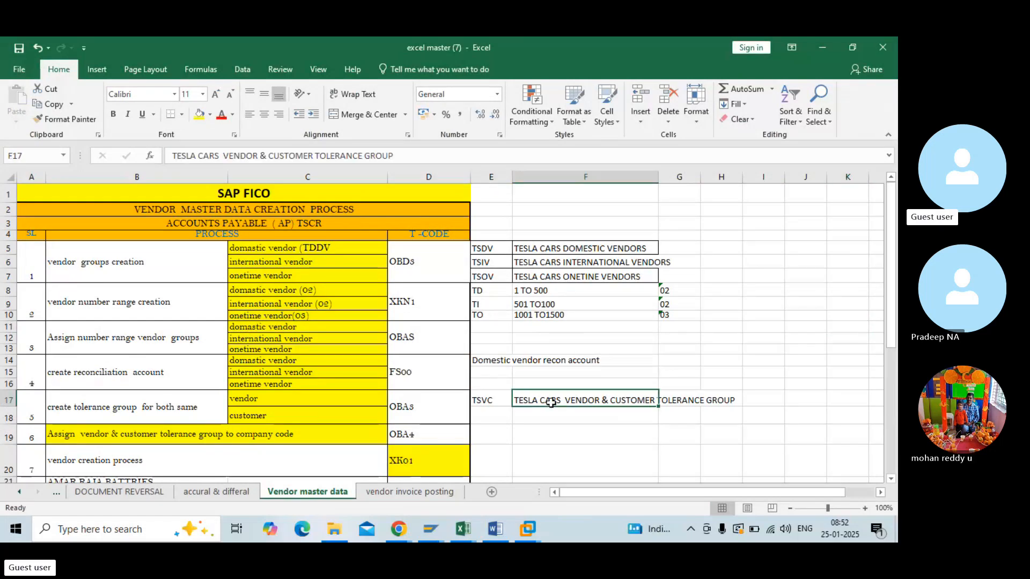
{"action": "left_click", "coordinate": [485, 401]}
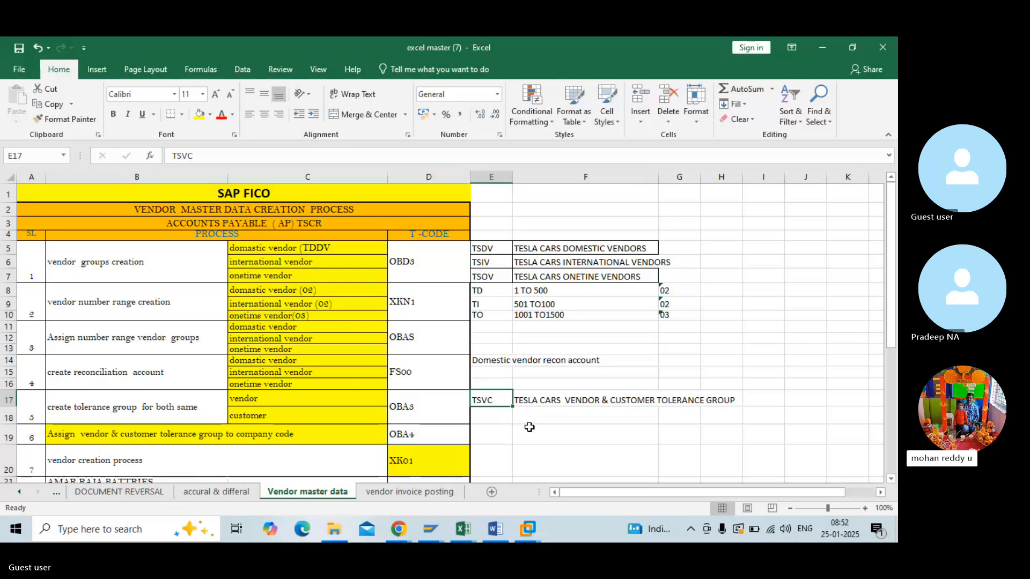
{"action": "scroll", "coordinate": [529, 427], "scroll_direction": "down", "scroll_amount": 2}
{"action": "scroll", "coordinate": [529, 426], "scroll_direction": "down", "scroll_amount": 1}
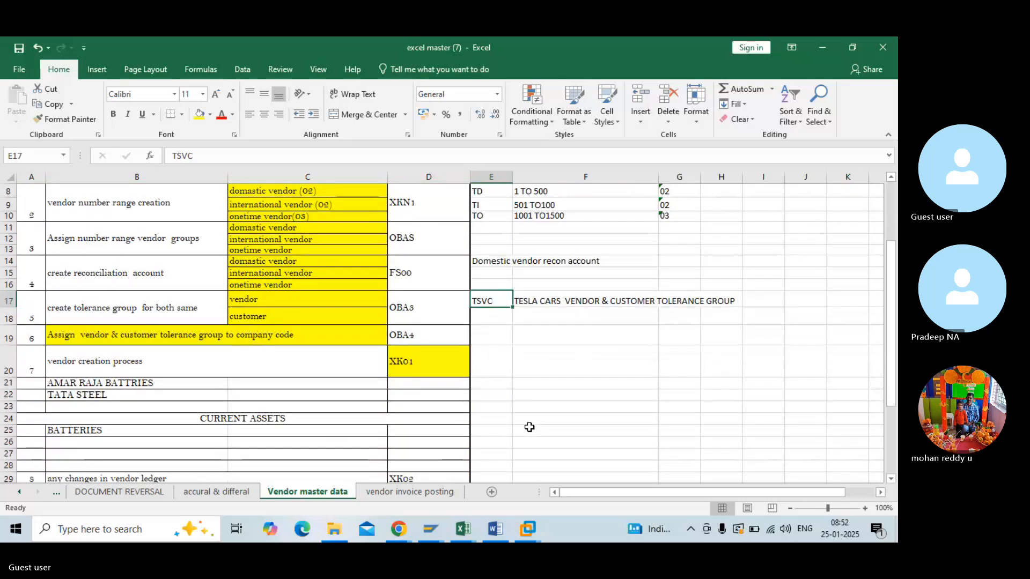
{"action": "scroll", "coordinate": [529, 427], "scroll_direction": "down", "scroll_amount": 4}
{"action": "left_click", "coordinate": [529, 427]}
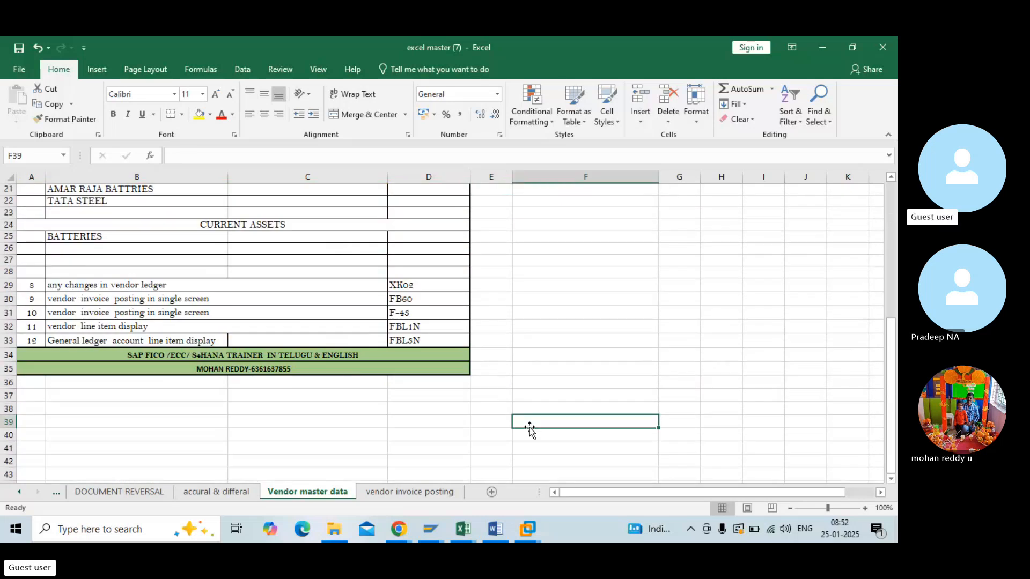
{"action": "scroll", "coordinate": [529, 427], "scroll_direction": "up", "scroll_amount": 3}
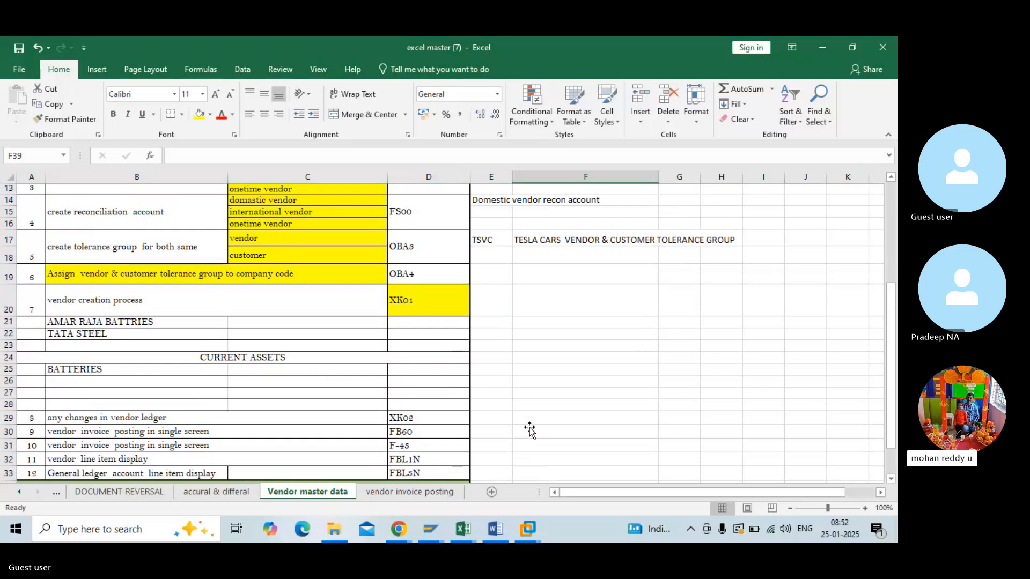
{"action": "scroll", "coordinate": [529, 430], "scroll_direction": "up", "scroll_amount": 2}
{"action": "scroll", "coordinate": [530, 430], "scroll_direction": "up", "scroll_amount": 2}
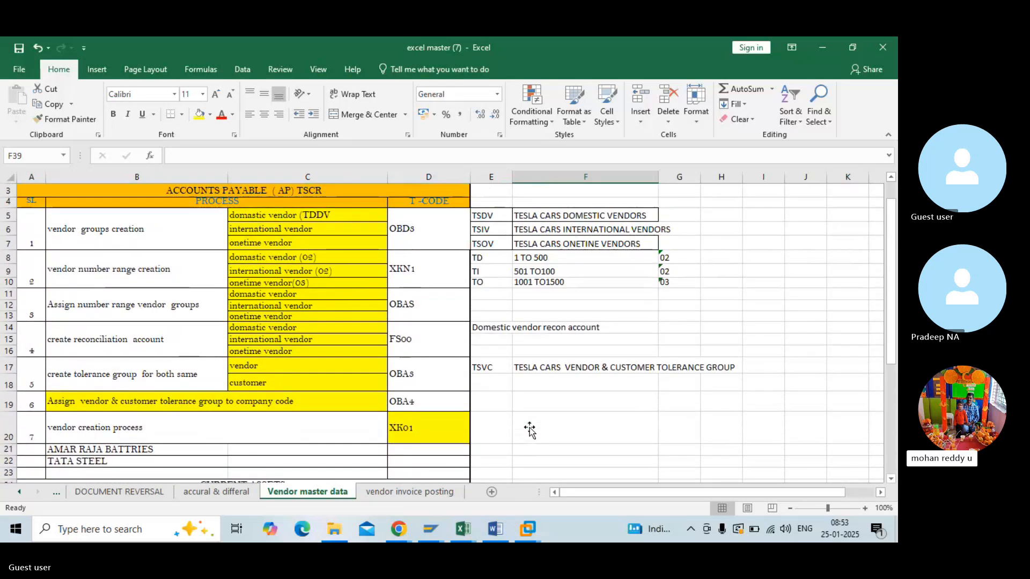
{"action": "scroll", "coordinate": [530, 429], "scroll_direction": "down", "scroll_amount": 8}
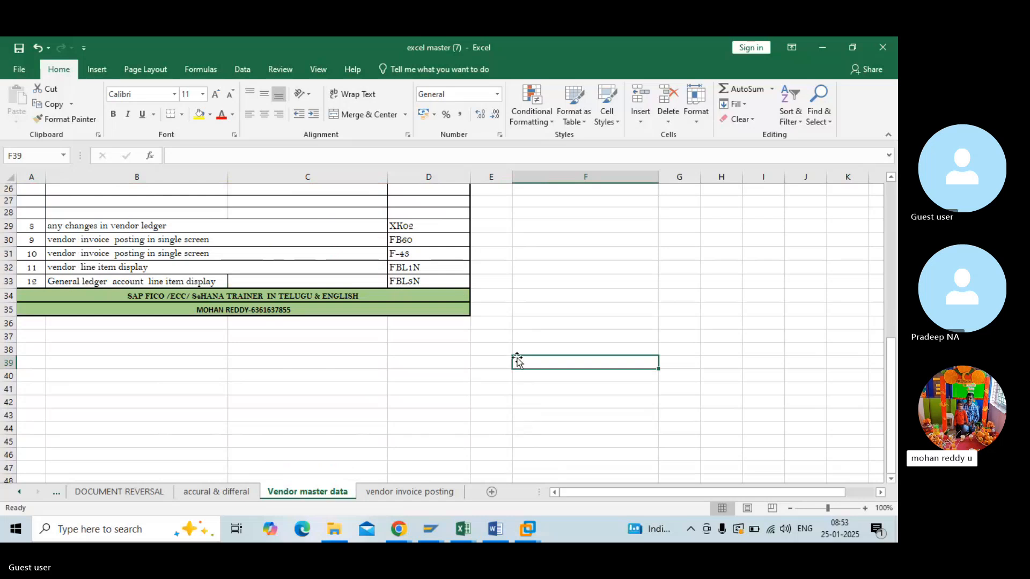
{"action": "scroll", "coordinate": [517, 359], "scroll_direction": "up", "scroll_amount": 2}
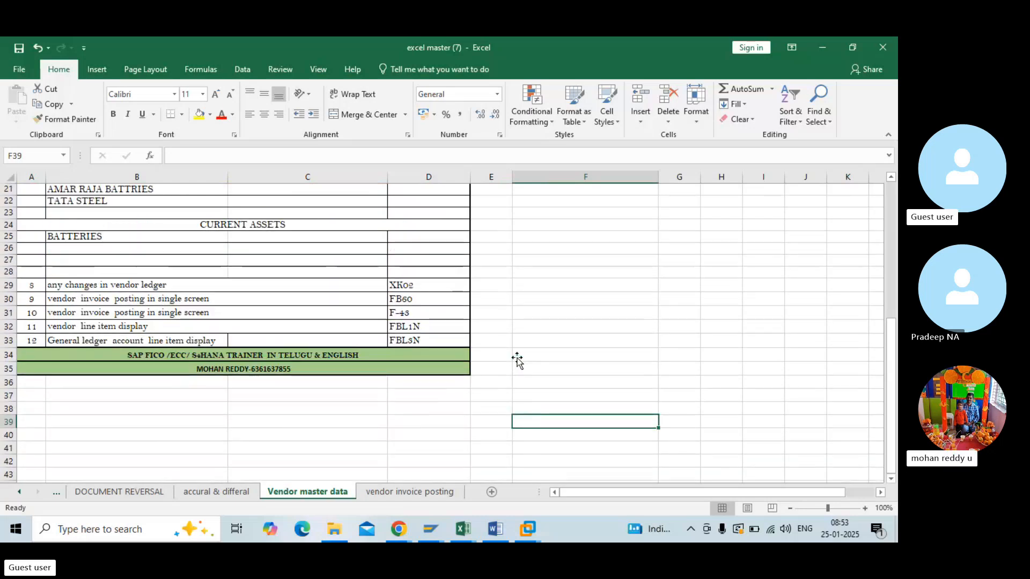
{"action": "scroll", "coordinate": [517, 360], "scroll_direction": "up", "scroll_amount": 7}
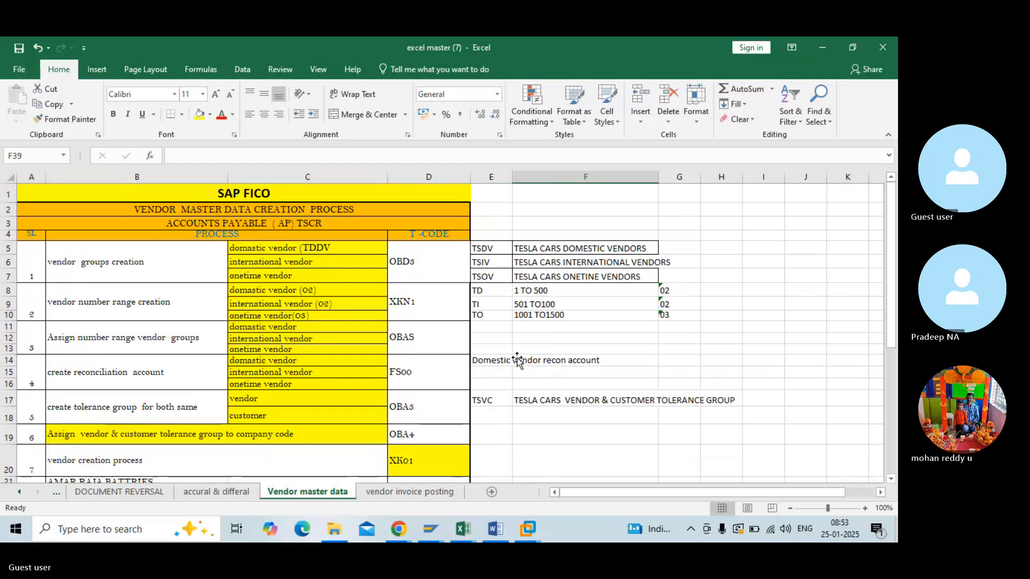
- Switch back to SAP and bring up the vendor invoice entry for company code AB01 to view its payment data
{"action": "key", "text": "alt+Tab"}
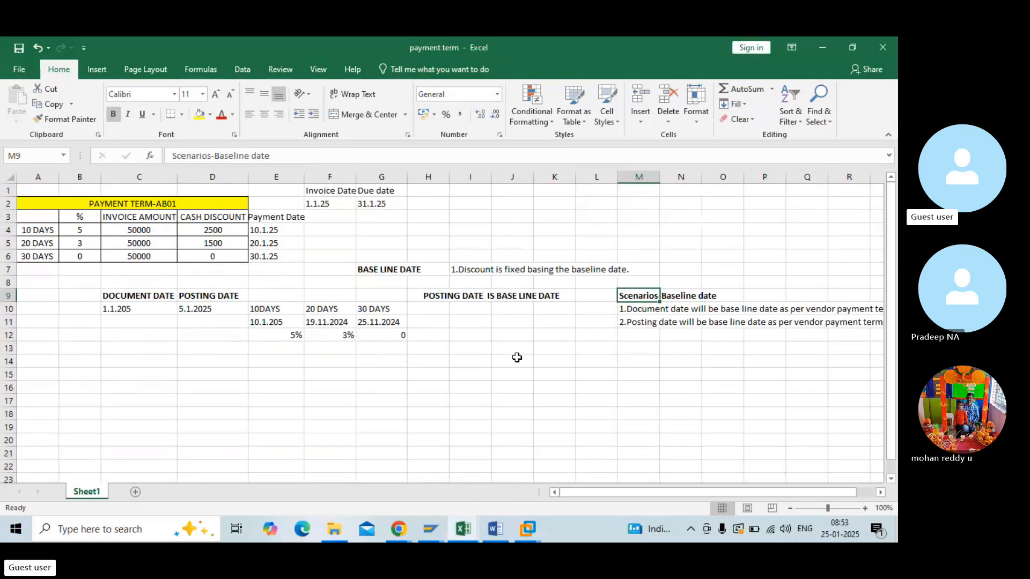
{"action": "key", "text": "alt+Tab"}
{"action": "key", "text": "alt+Tab"}
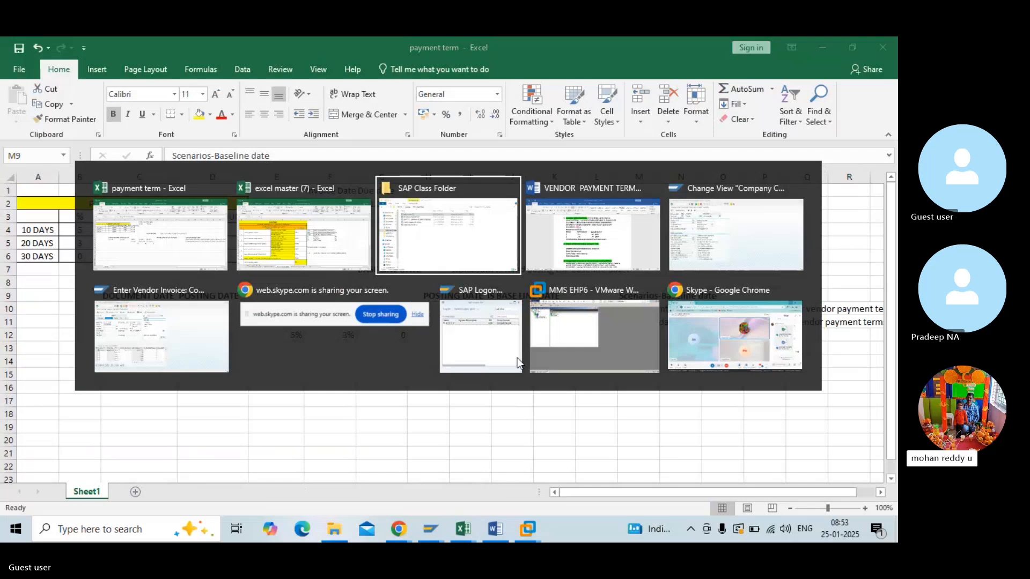
{"action": "left_click", "coordinate": [175, 347]}
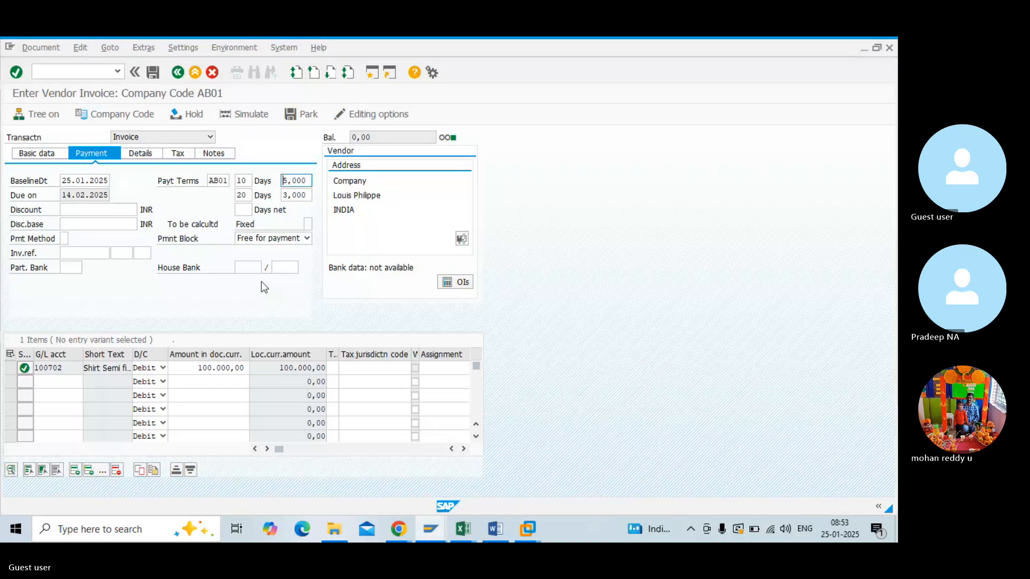
- Switch to the SAP window showing Company Code Global Data and start transaction OBA3 for customer/vendor tolerances
{"action": "key", "text": "alt+Tab"}
{"action": "key", "text": "Tab"}
{"action": "key", "text": "Tab"}
{"action": "key", "text": "Tab"}
{"action": "key", "text": "Tab"}
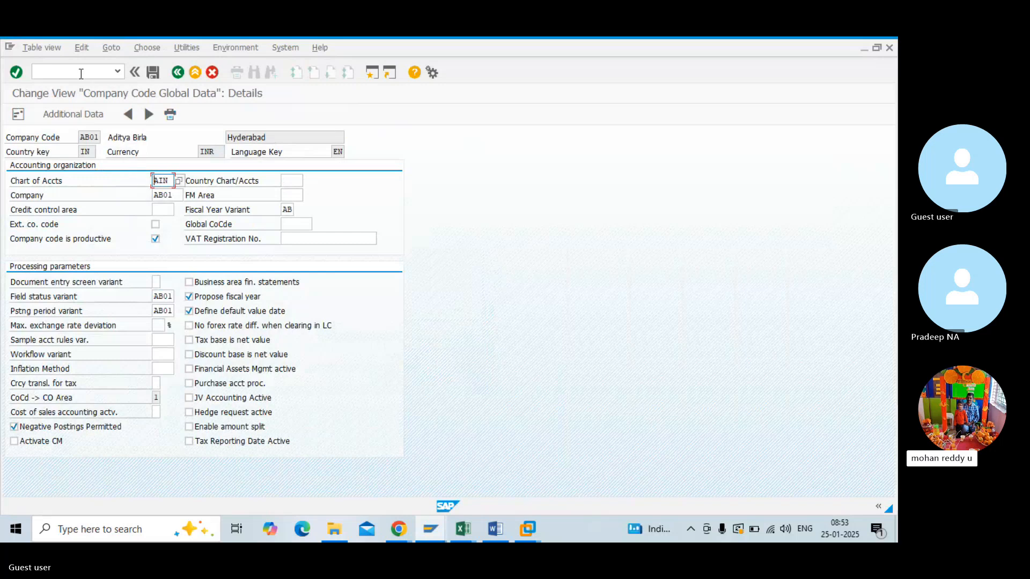
{"action": "left_click", "coordinate": [81, 74]}
{"action": "type", "text": "/"}
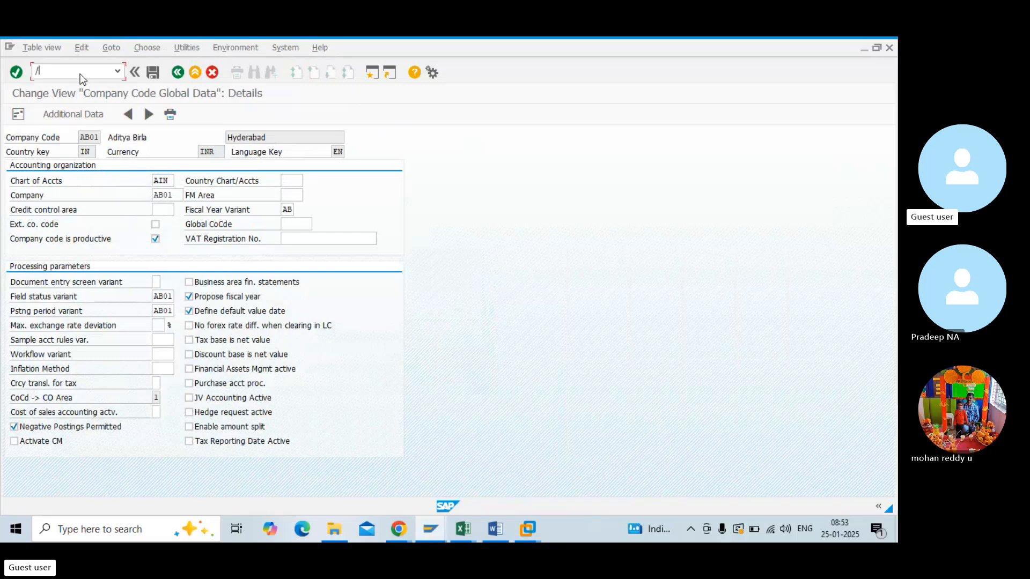
{"action": "type", "text": "N"}
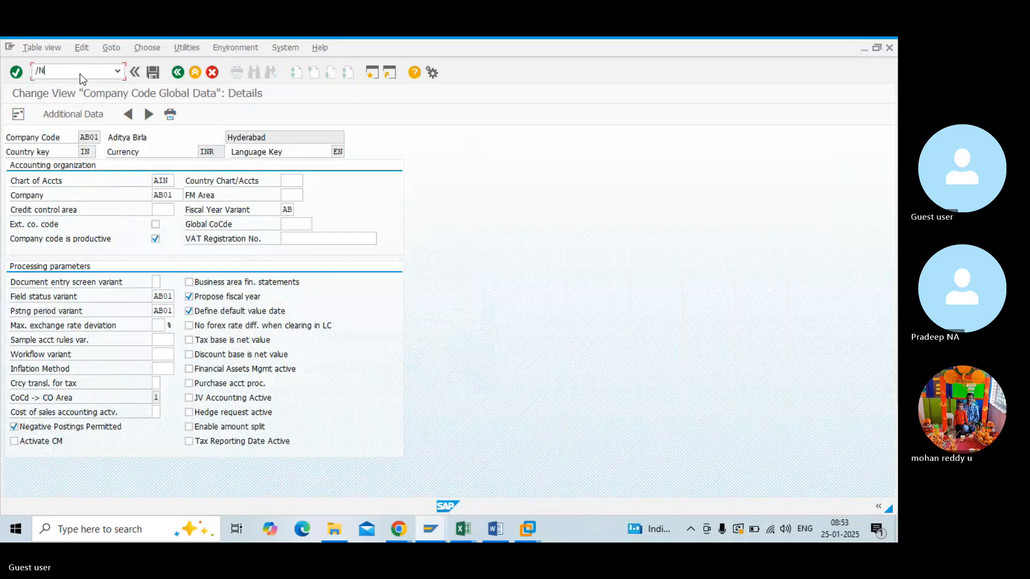
{"action": "type", "text": "OBA3"}
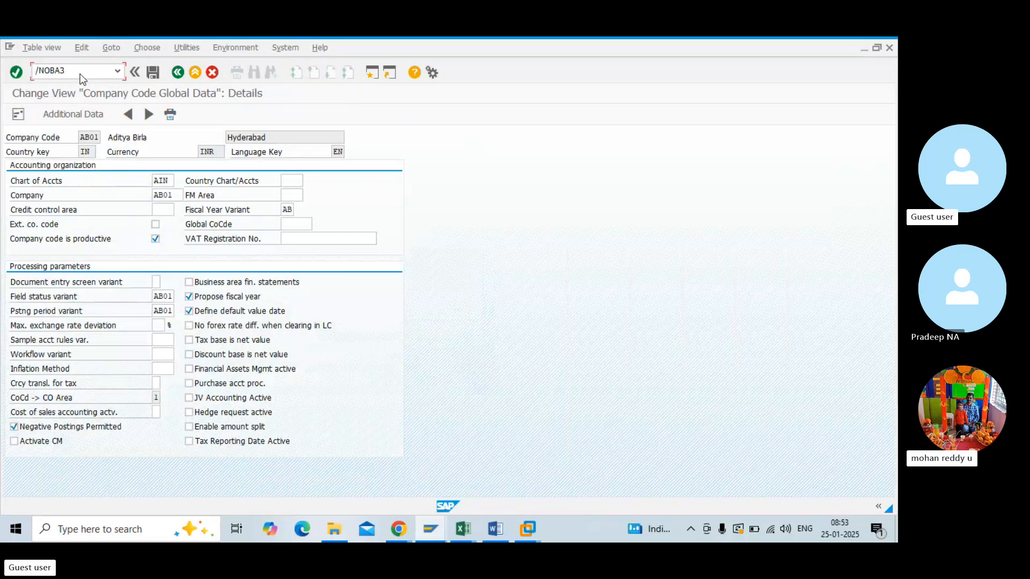
{"action": "key", "text": "Return"}
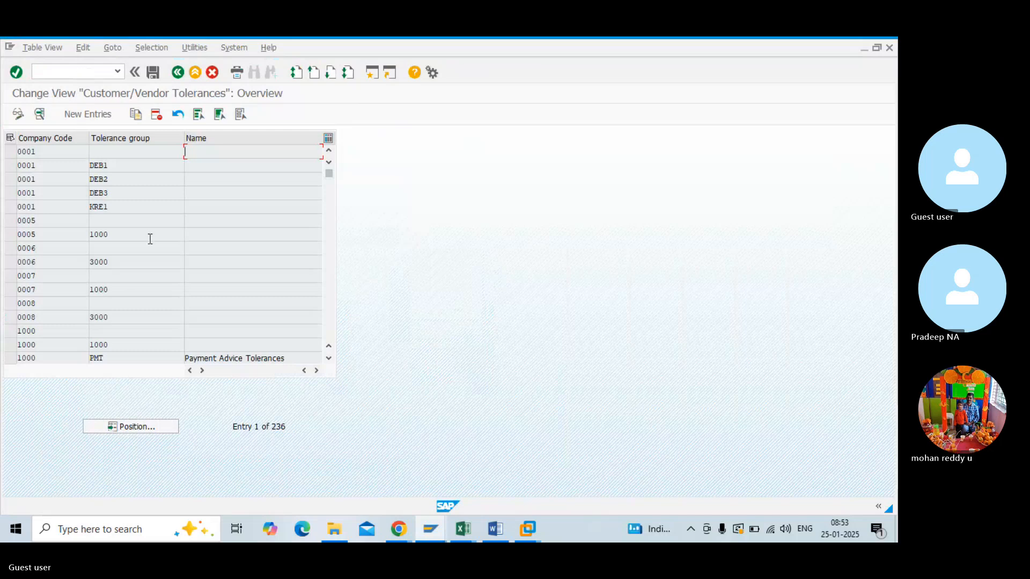
- Position the tolerance list at company code AB01 and open the details of its tolerance group ABVC
{"action": "left_click", "coordinate": [129, 425]}
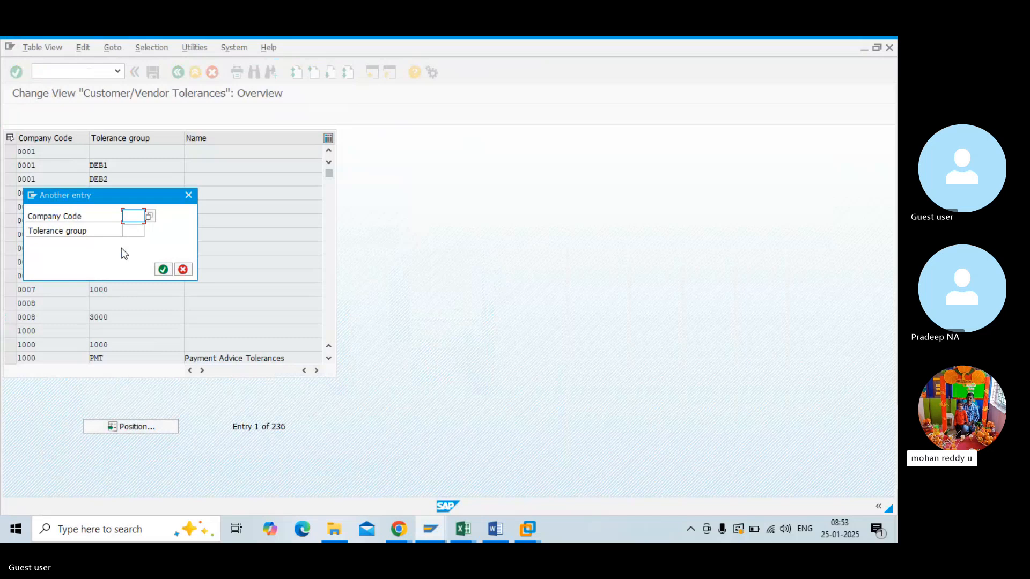
{"action": "type", "text": "AB01"}
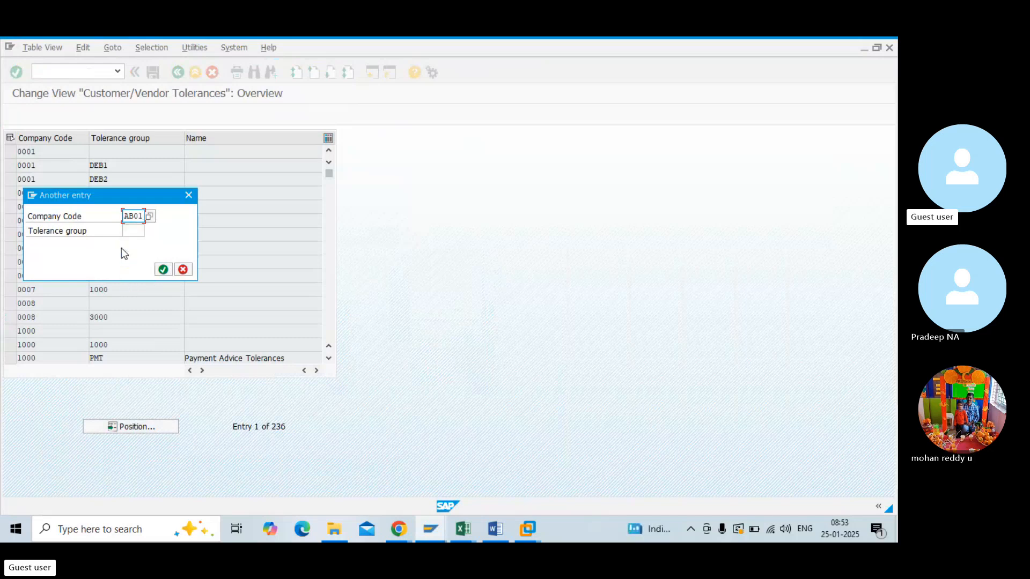
{"action": "key", "text": "Return"}
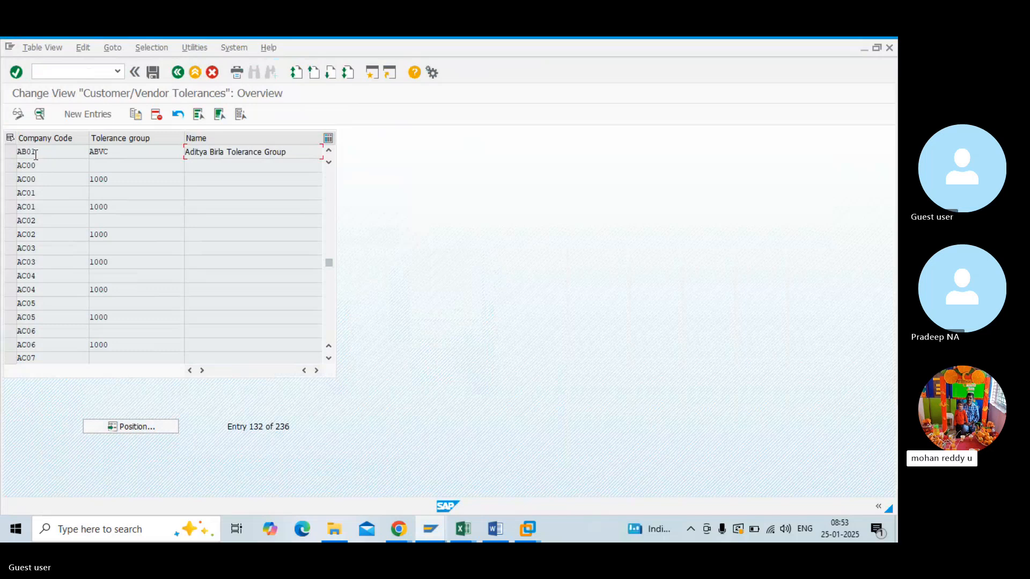
{"action": "left_click", "coordinate": [11, 152]}
{"action": "double_click", "coordinate": [22, 152]}
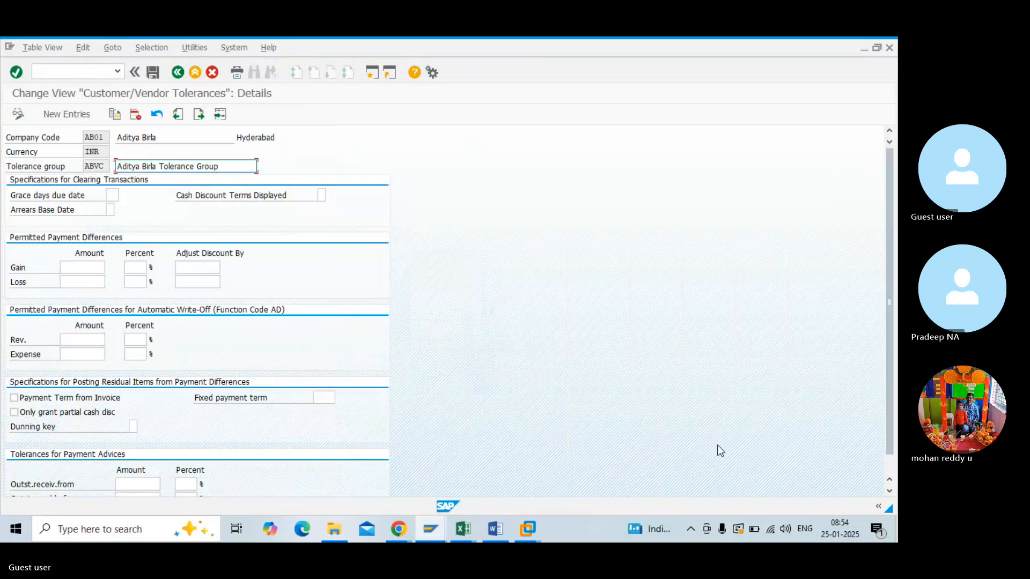
- Set the permitted payment difference for gain to amount 100, 5 percent and discount adjustment 5
{"action": "scroll", "coordinate": [892, 475], "scroll_direction": "down", "scroll_amount": 1}
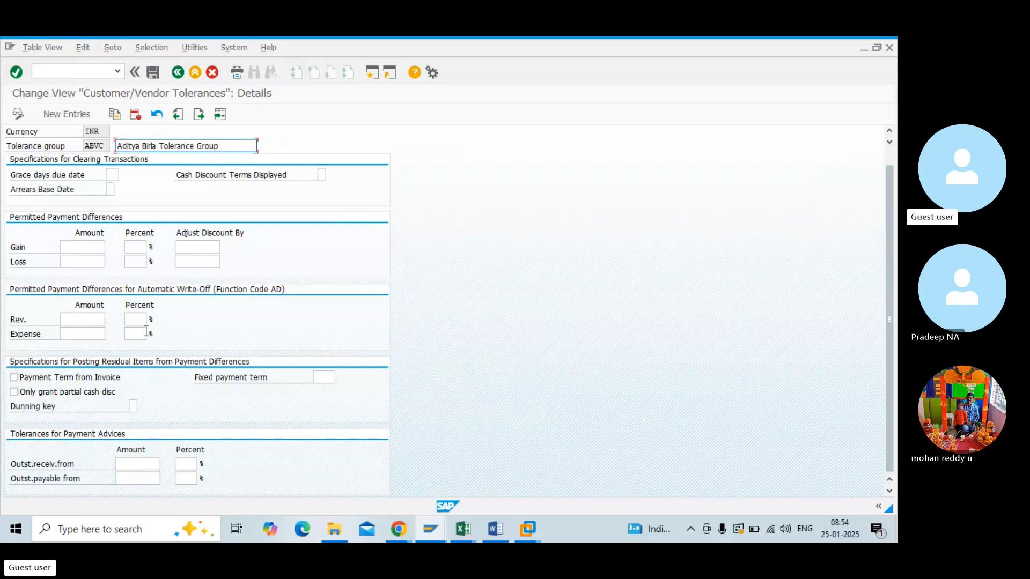
{"action": "left_click", "coordinate": [70, 251]}
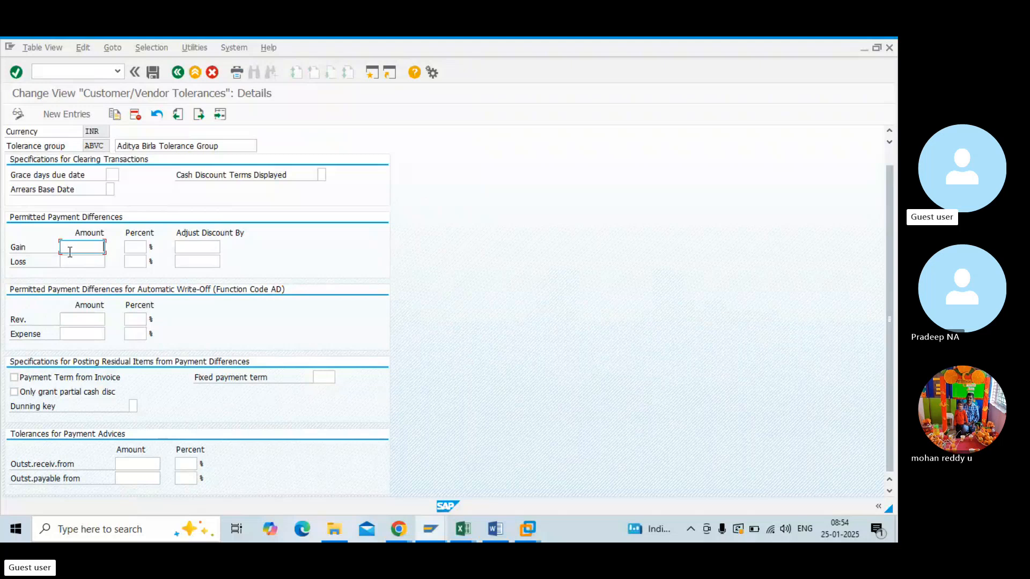
{"action": "type", "text": "100"}
{"action": "left_click", "coordinate": [135, 247]}
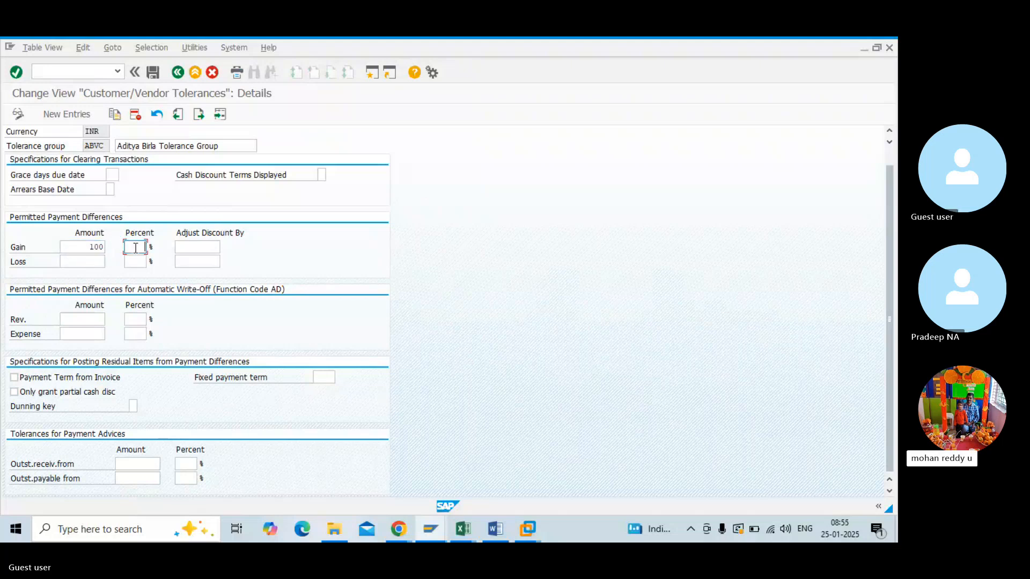
{"action": "type", "text": "5"}
{"action": "left_click", "coordinate": [189, 250]}
{"action": "type", "text": "5"}
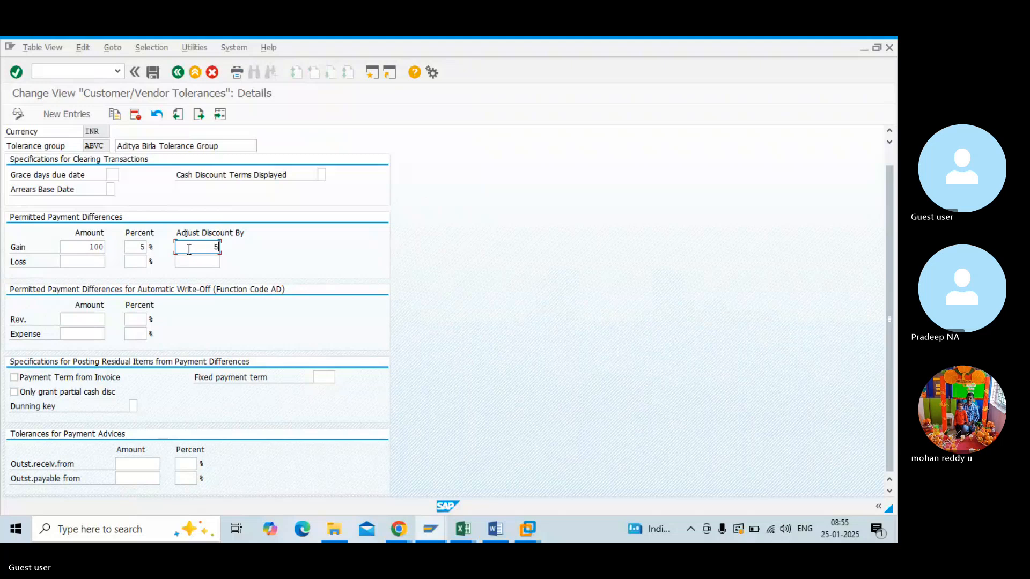
- Set the permitted loss to amount 100, 5 percent and discount adjustment 5, and save the tolerance group under the proposed customizing request
{"action": "left_click", "coordinate": [95, 258]}
{"action": "type", "text": "100"}
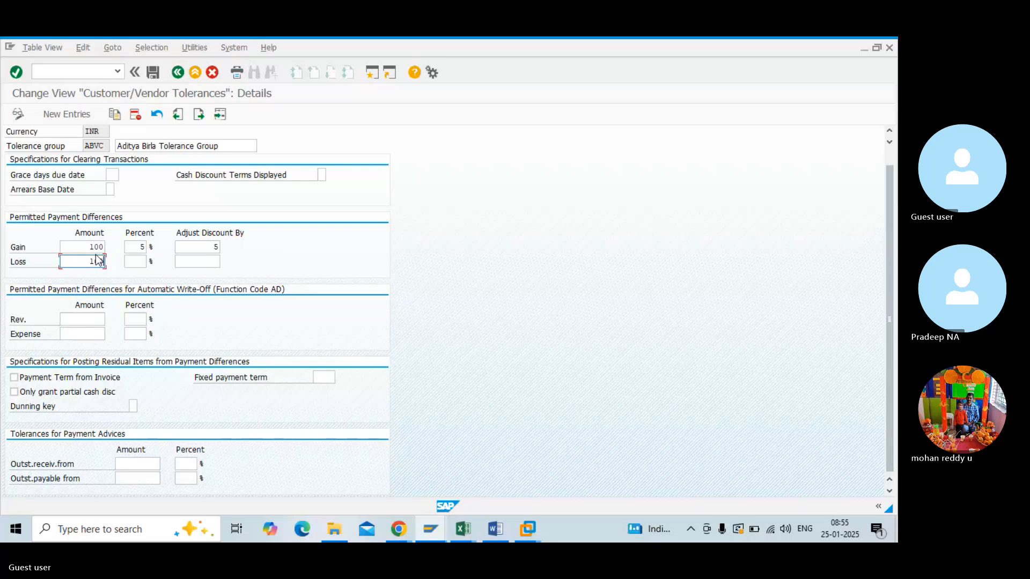
{"action": "left_click", "coordinate": [143, 261]}
{"action": "type", "text": "5"}
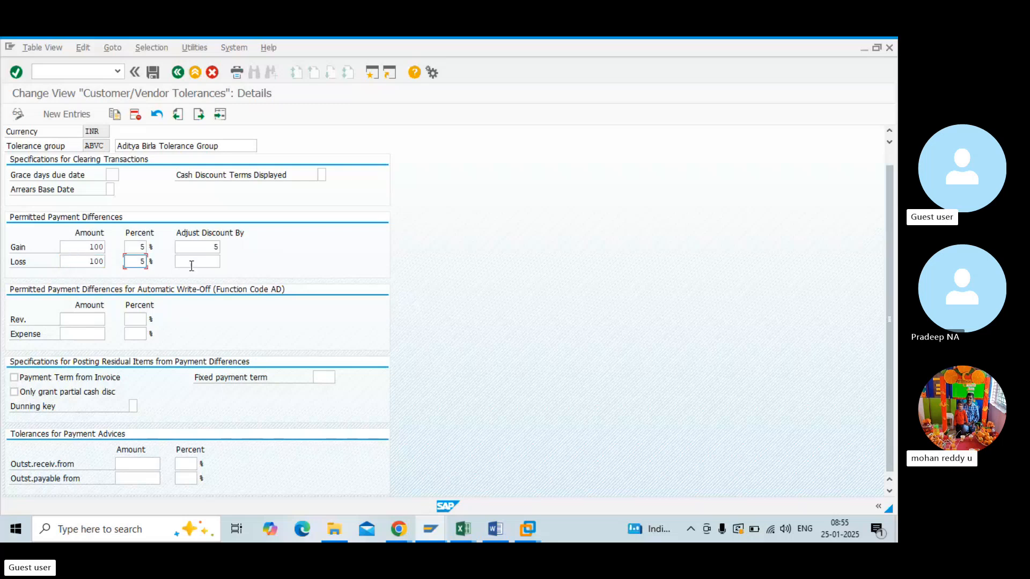
{"action": "left_click", "coordinate": [206, 262]}
{"action": "type", "text": "5"}
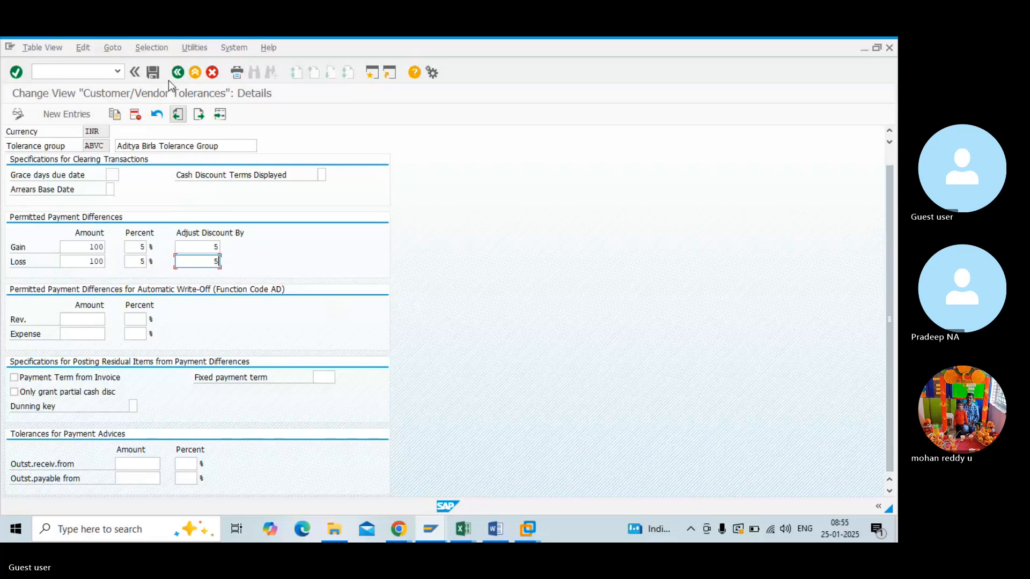
{"action": "left_click", "coordinate": [149, 79]}
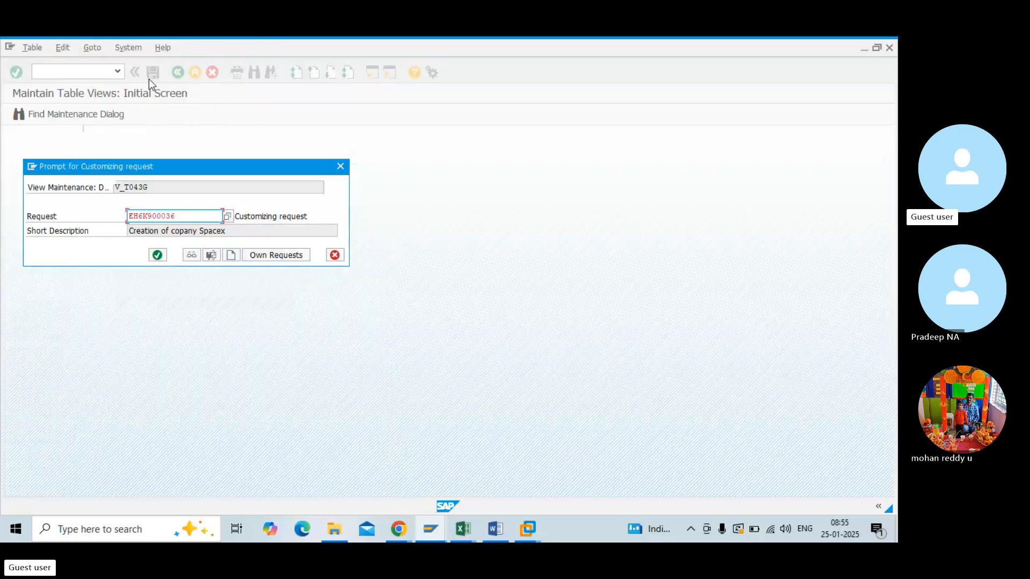
{"action": "left_click", "coordinate": [157, 255]}
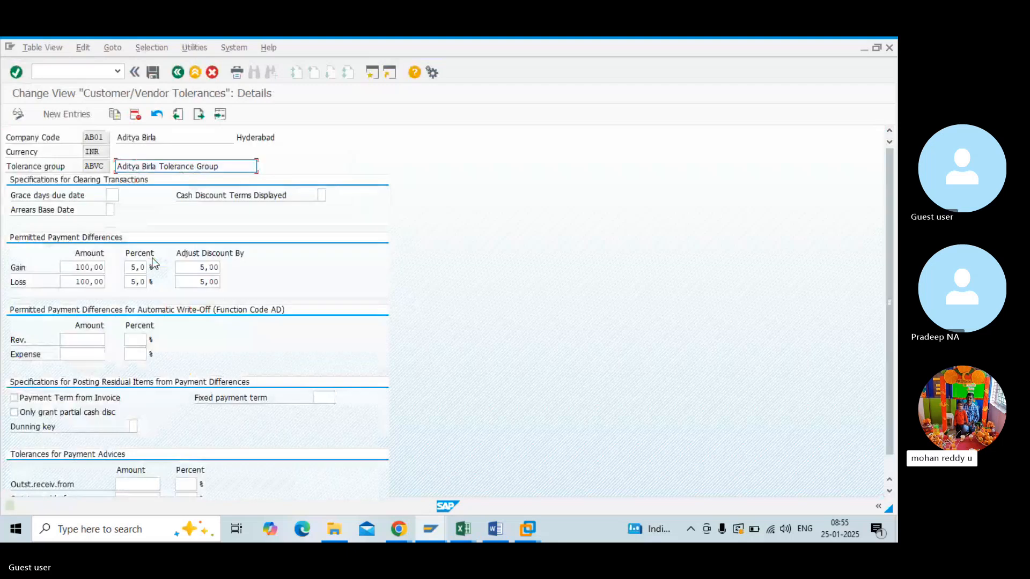
- Switch back to the vendor invoice entry for company code AB01 and discard its unsaved data
{"action": "key", "text": "alt+Tab"}
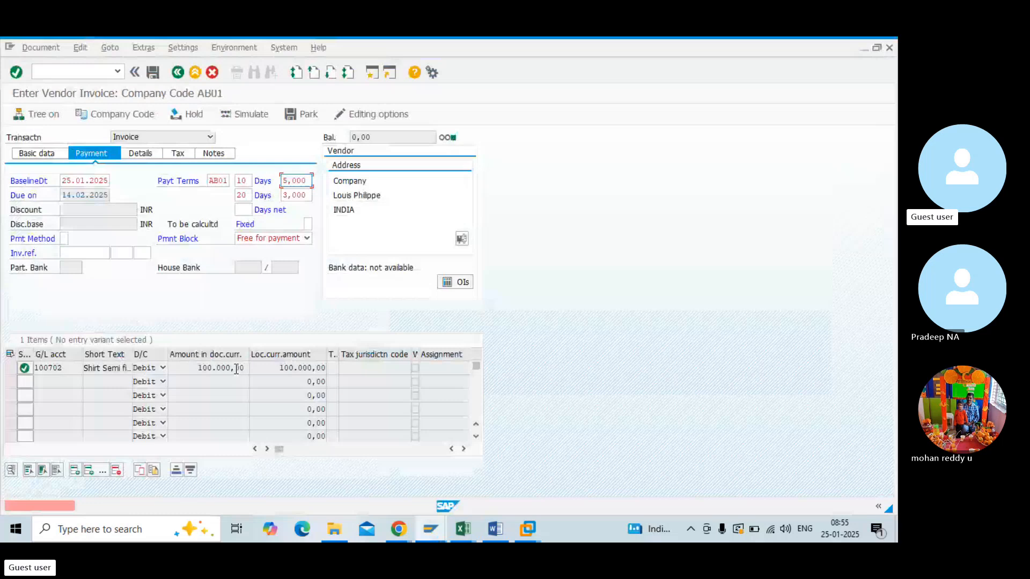
{"action": "left_click", "coordinate": [212, 73]}
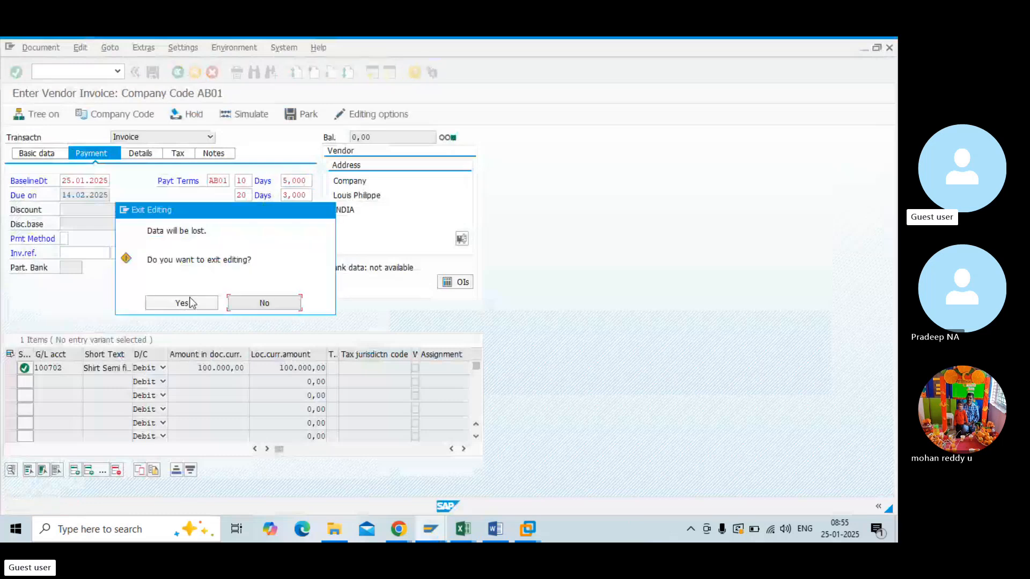
{"action": "left_click", "coordinate": [182, 303]}
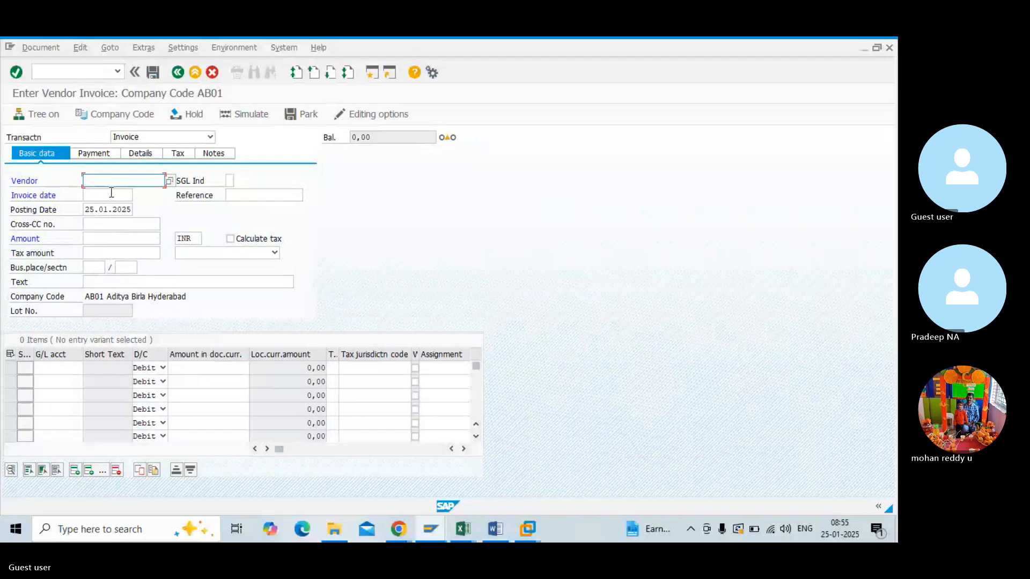
- Fill in the invoice's basic data with vendor LOUIS PHILIPPE from AB01, invoice date 25.01.2025 and the text "Vendor Invoice"
{"action": "left_click", "coordinate": [169, 180]}
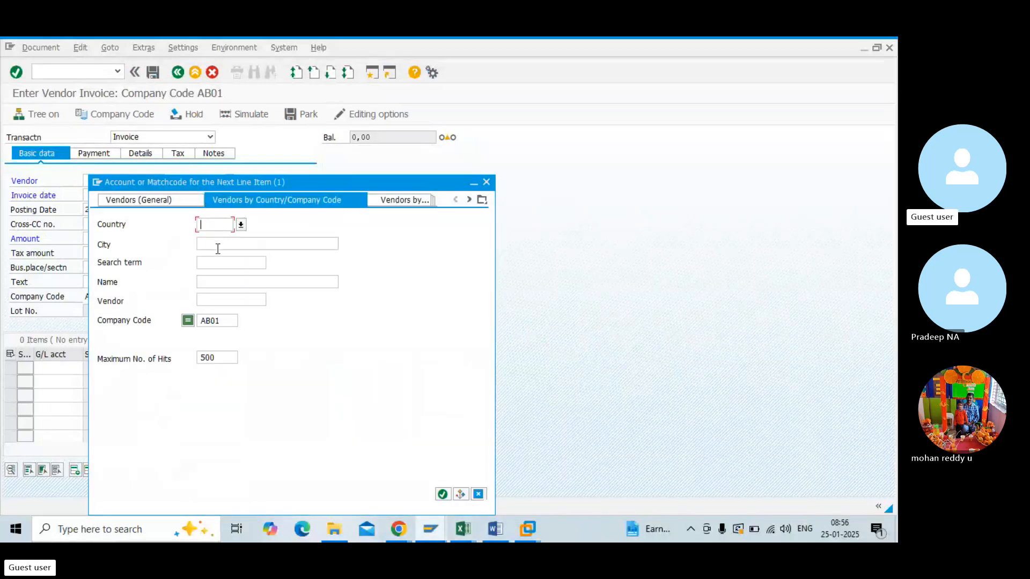
{"action": "key", "text": "Return"}
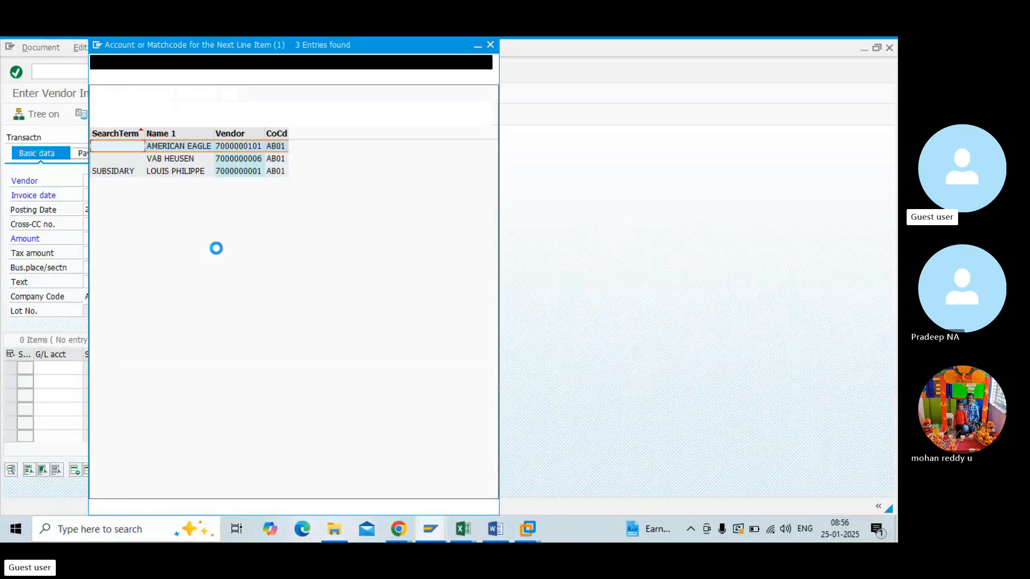
{"action": "double_click", "coordinate": [153, 172]}
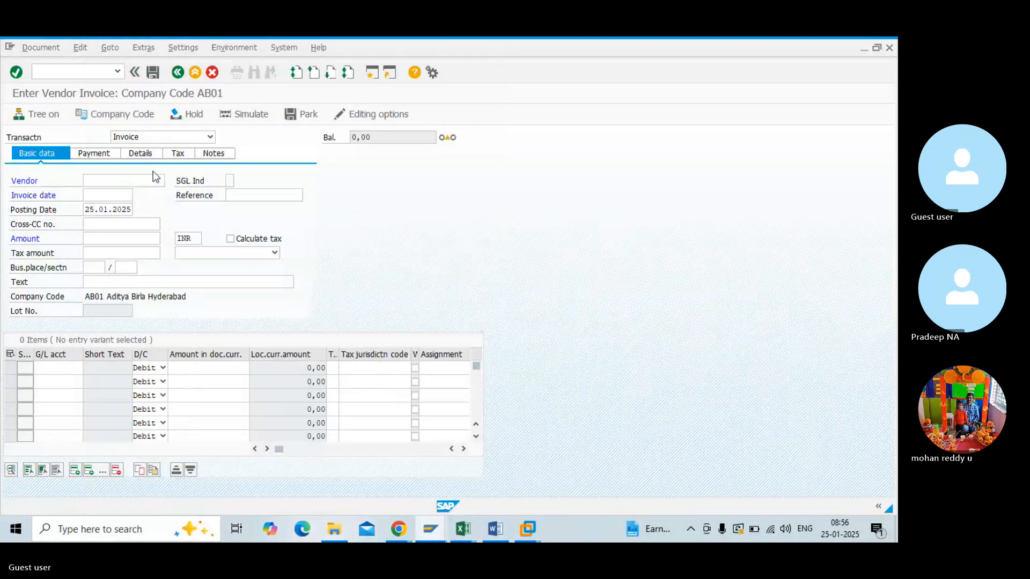
{"action": "left_click", "coordinate": [119, 196]}
{"action": "left_click", "coordinate": [138, 196]}
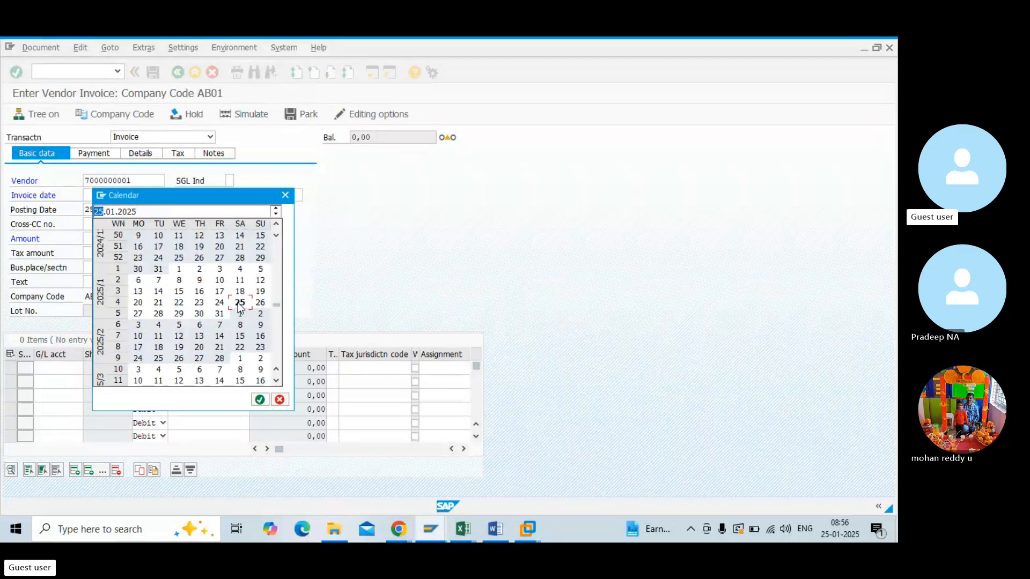
{"action": "double_click", "coordinate": [240, 303]}
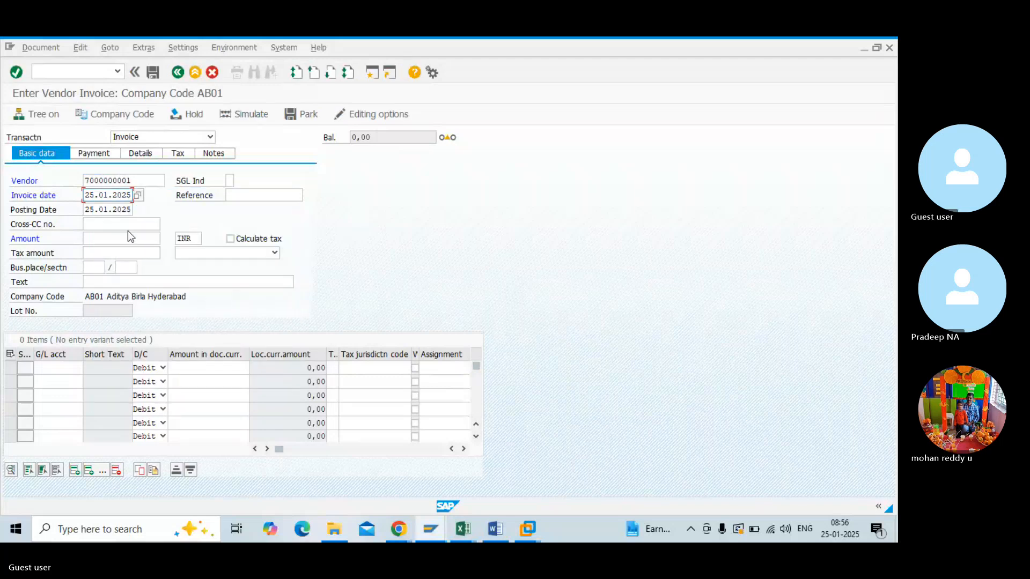
{"action": "left_click", "coordinate": [115, 283]}
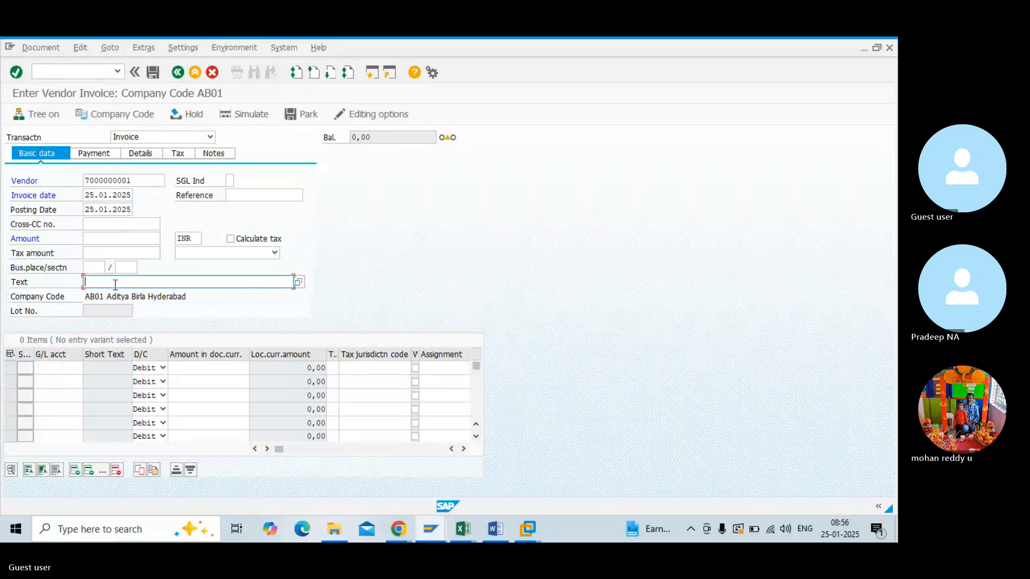
{"action": "type", "text": "Ve"}
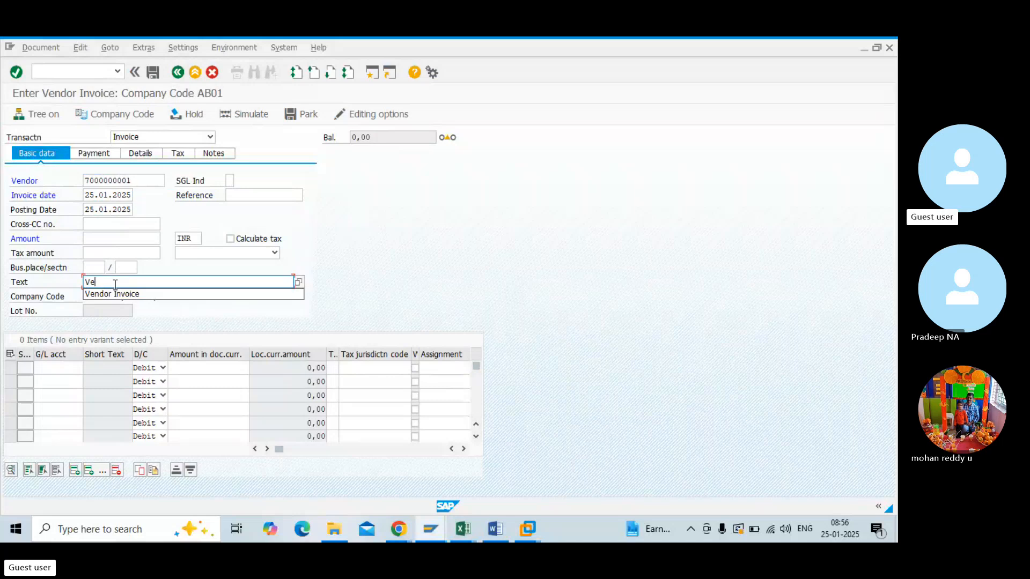
{"action": "type", "text": "ndor Invoice"}
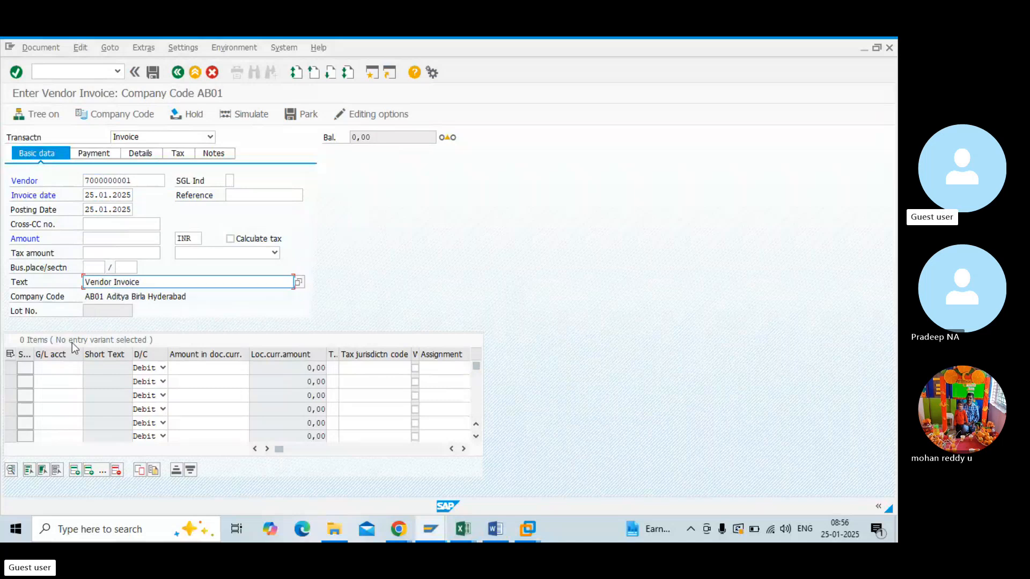
- Add a debit line item of 100000 for G/L account 100702, Shirt Semi fin prod, and validate the invoice
{"action": "left_click", "coordinate": [61, 373]}
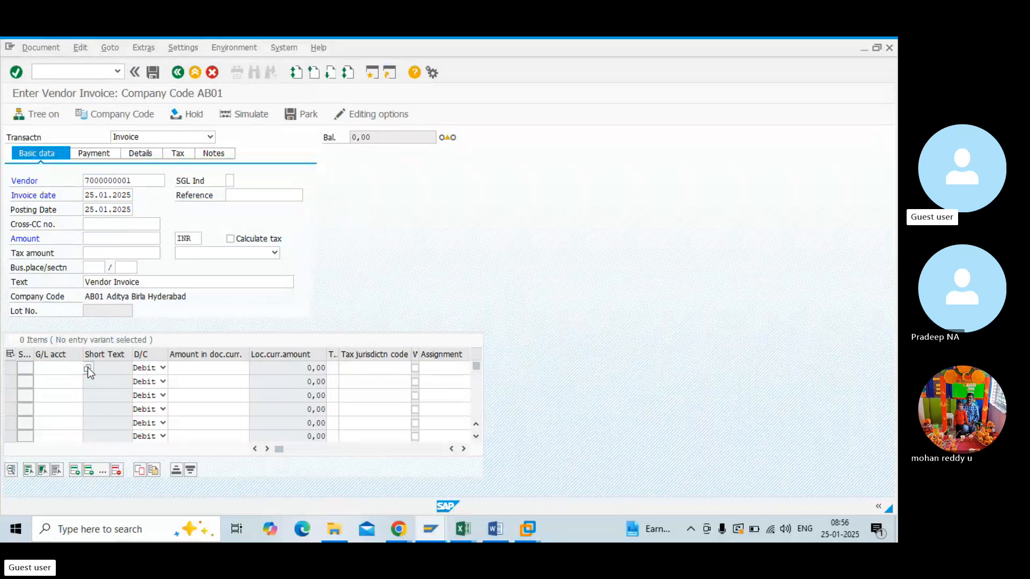
{"action": "key", "text": "F4"}
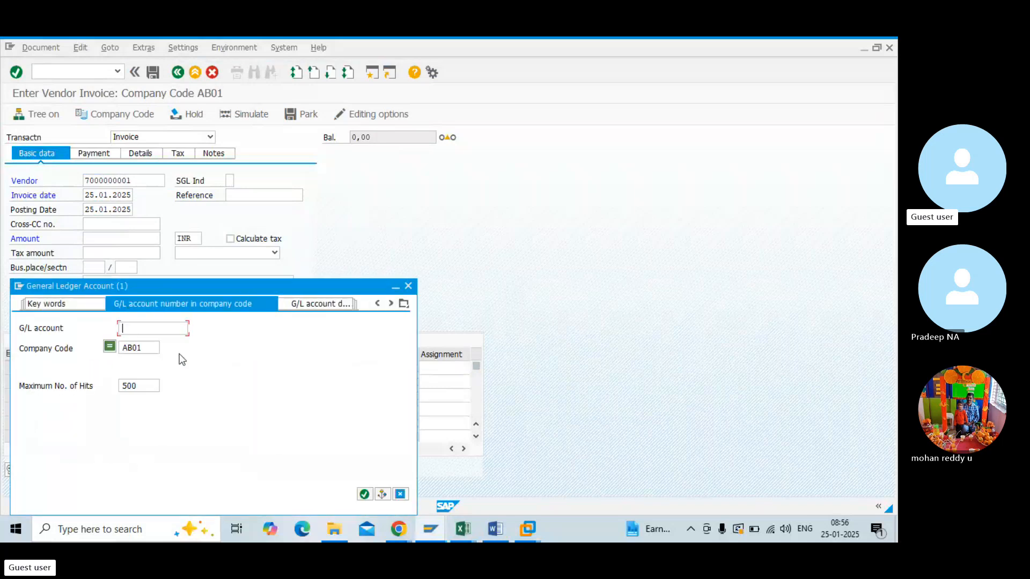
{"action": "key", "text": "Return"}
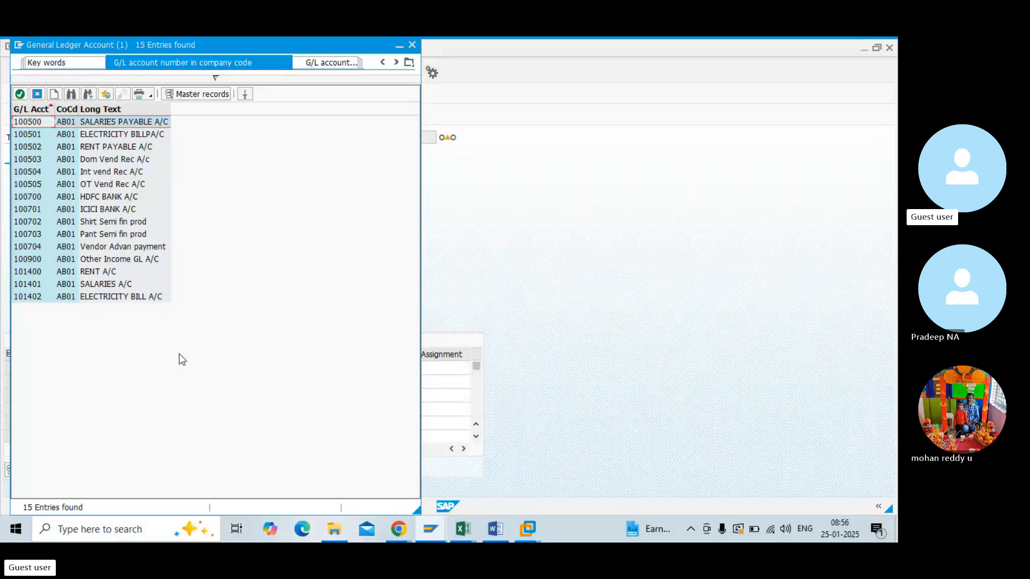
{"action": "double_click", "coordinate": [89, 222]}
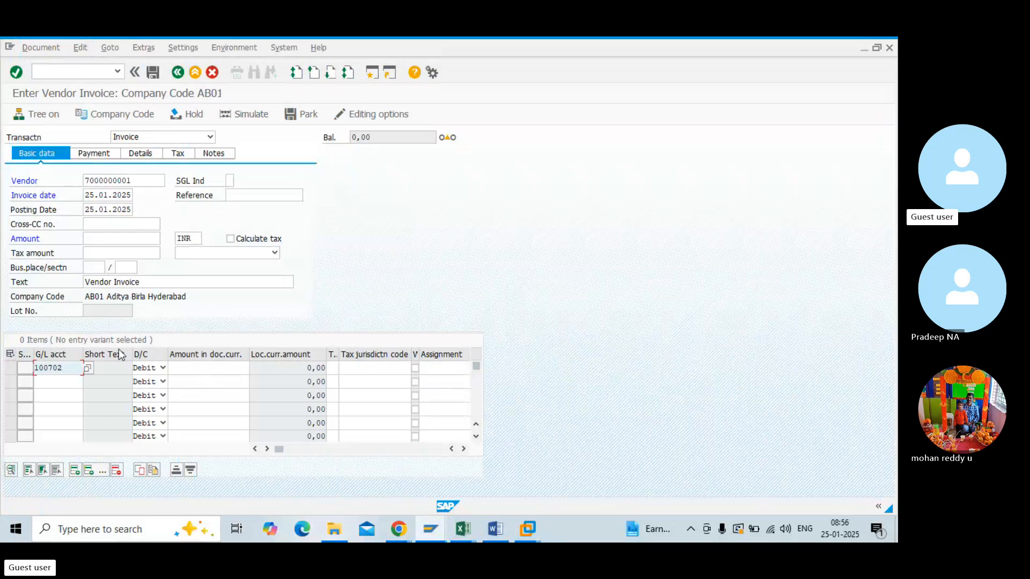
{"action": "left_click", "coordinate": [188, 372]}
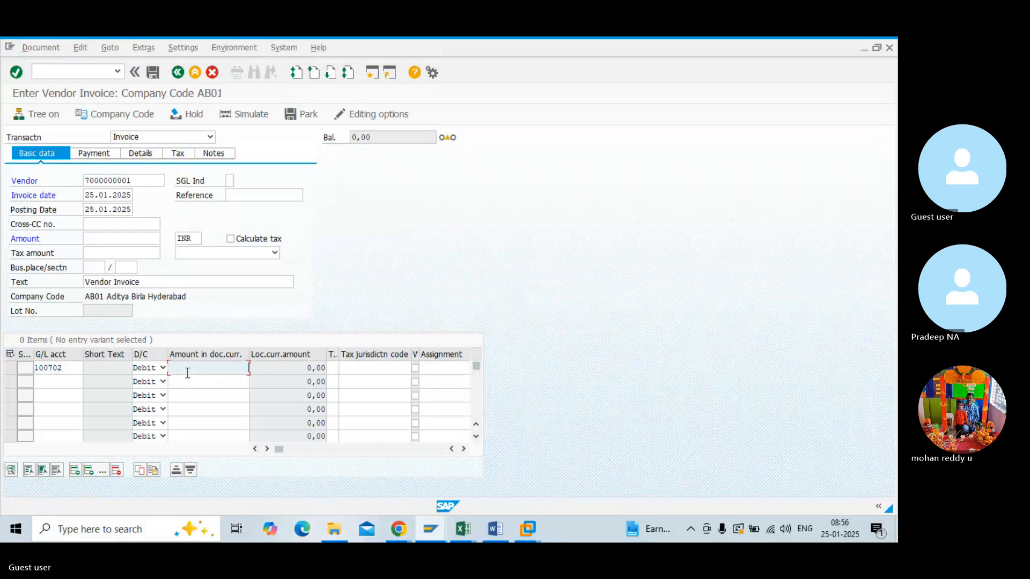
{"action": "type", "text": "10"}
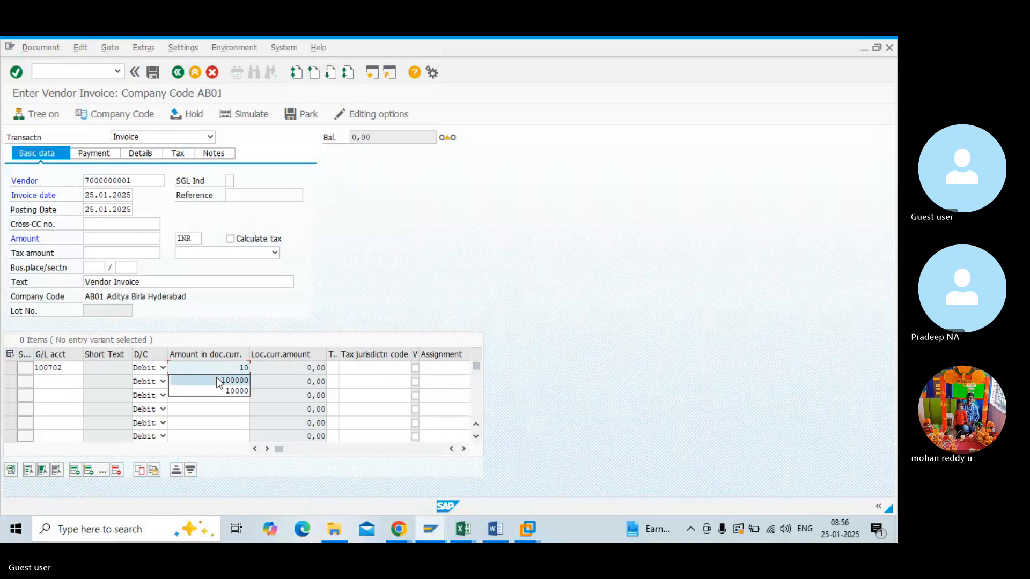
{"action": "left_click", "coordinate": [219, 381]}
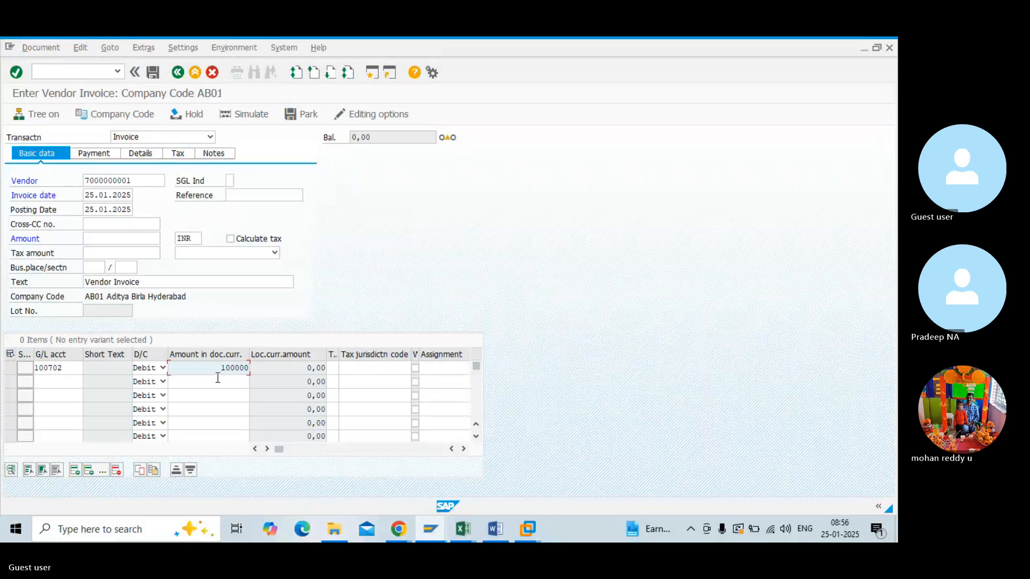
{"action": "key", "text": "Return"}
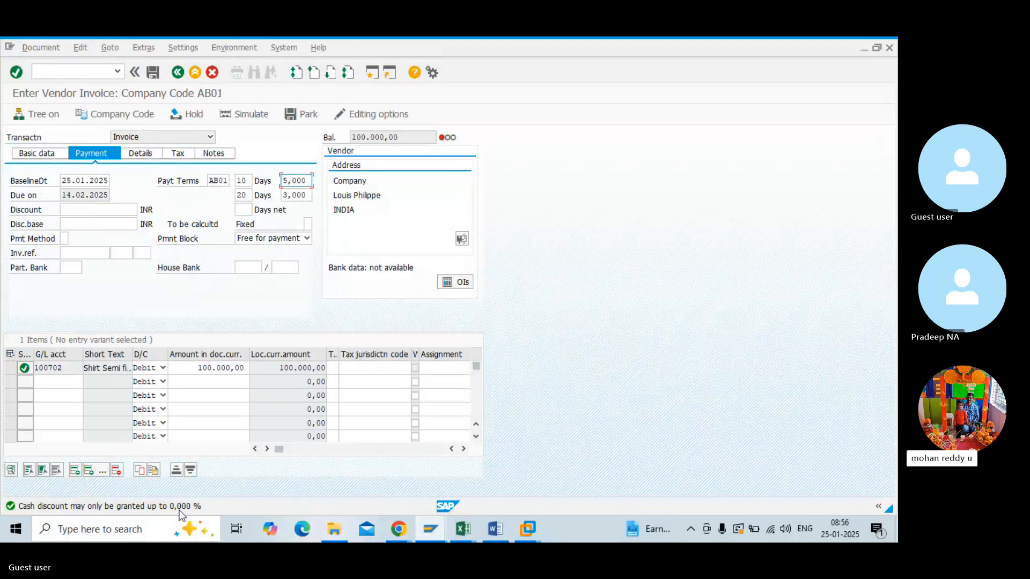
- Switch to the tolerance maintenance session and open the FI tolerance groups for users with transaction OBA4
{"action": "key", "text": "alt+Tab"}
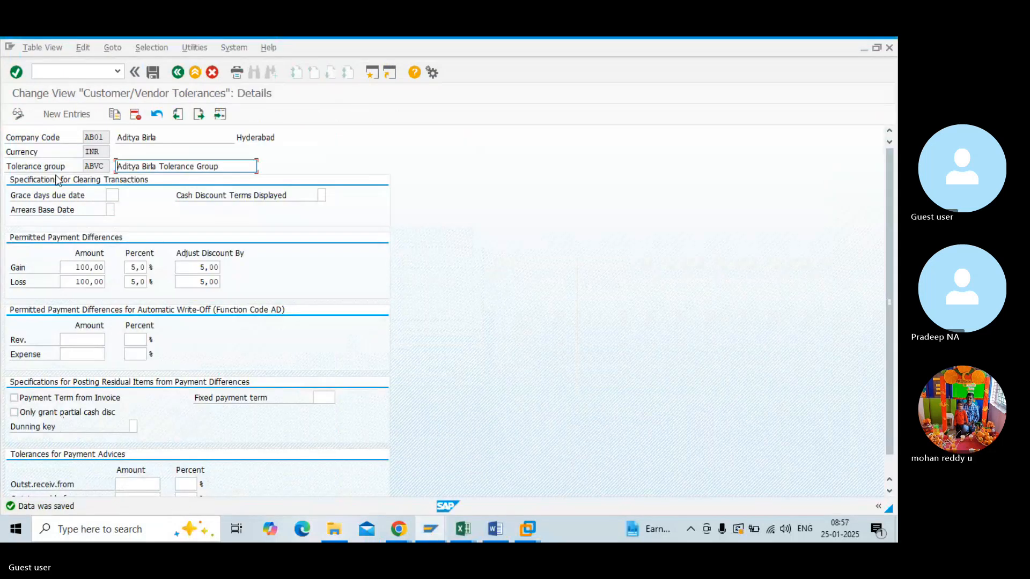
{"action": "left_click", "coordinate": [76, 73]}
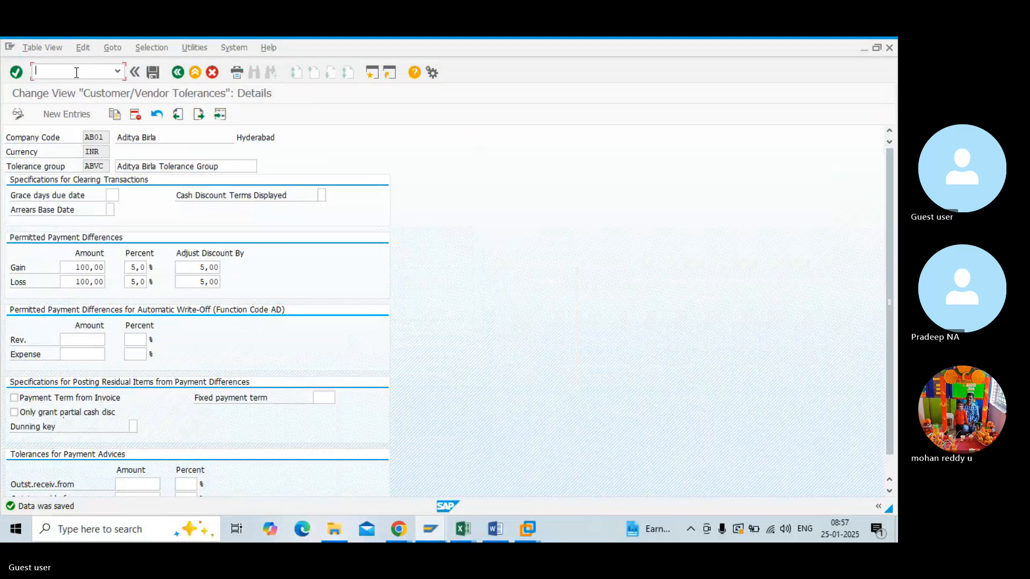
{"action": "type", "text": "/NOB"}
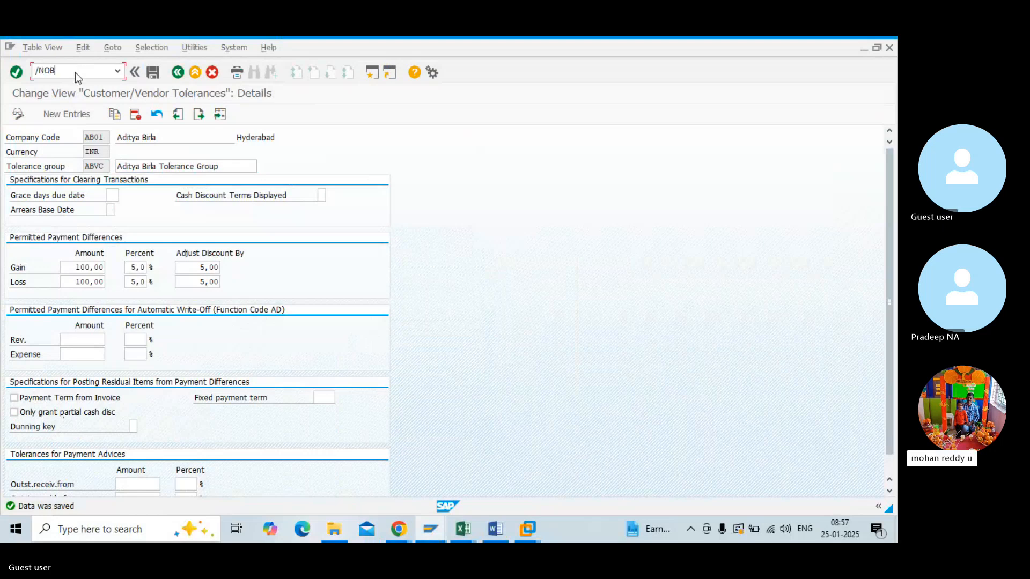
{"action": "type", "text": "A4"}
{"action": "key", "text": "Return"}
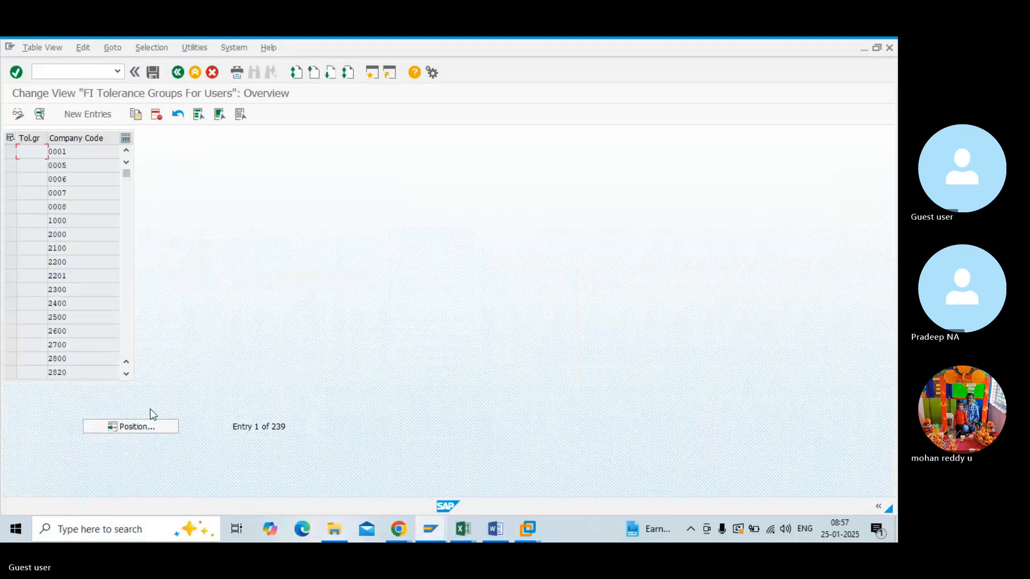
- Locate company code AB01 in the user tolerance groups and open the details of its blank group
{"action": "left_click", "coordinate": [147, 424]}
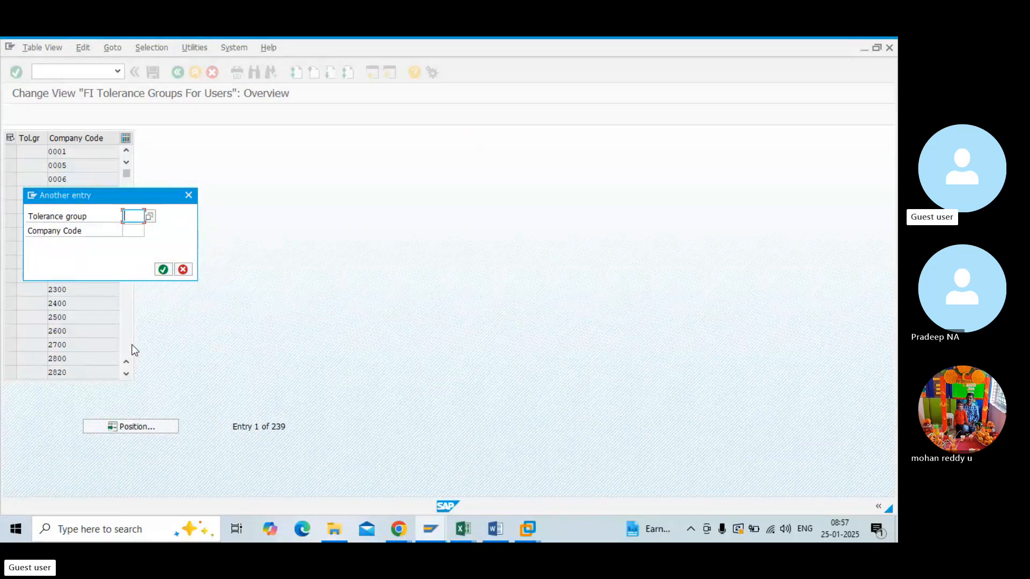
{"action": "left_click", "coordinate": [140, 226]}
{"action": "type", "text": "A"}
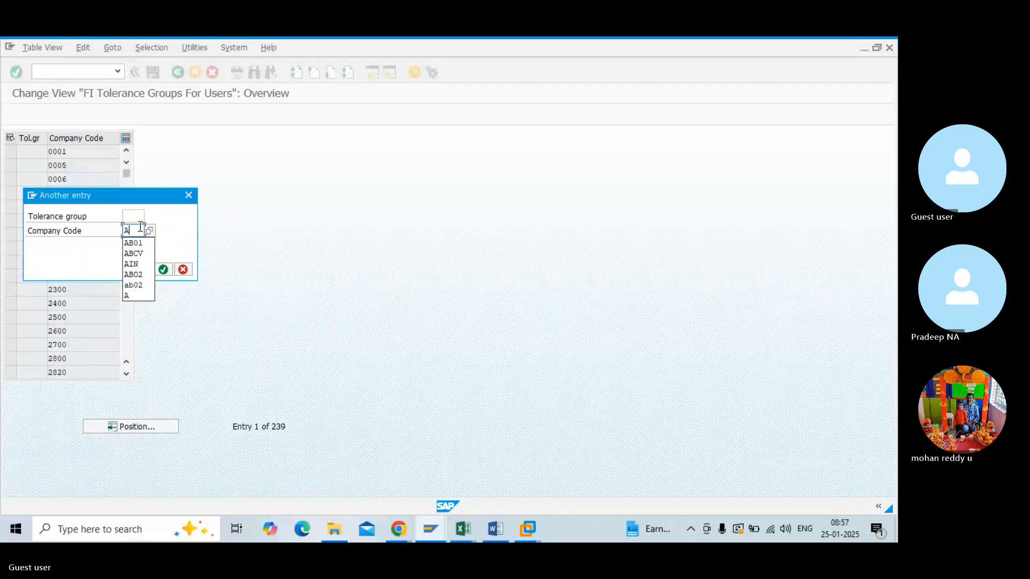
{"action": "type", "text": "B01"}
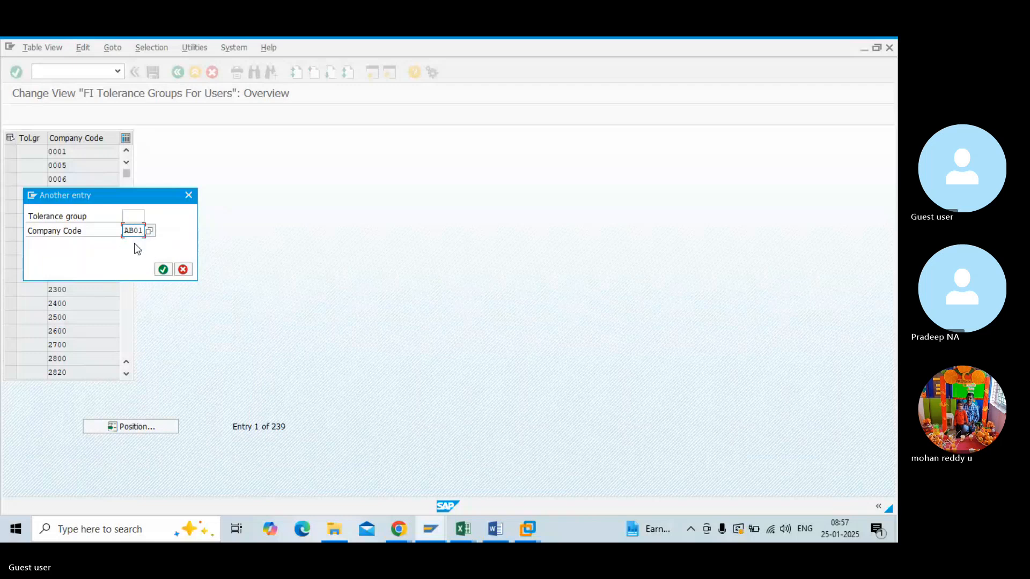
{"action": "key", "text": "Return"}
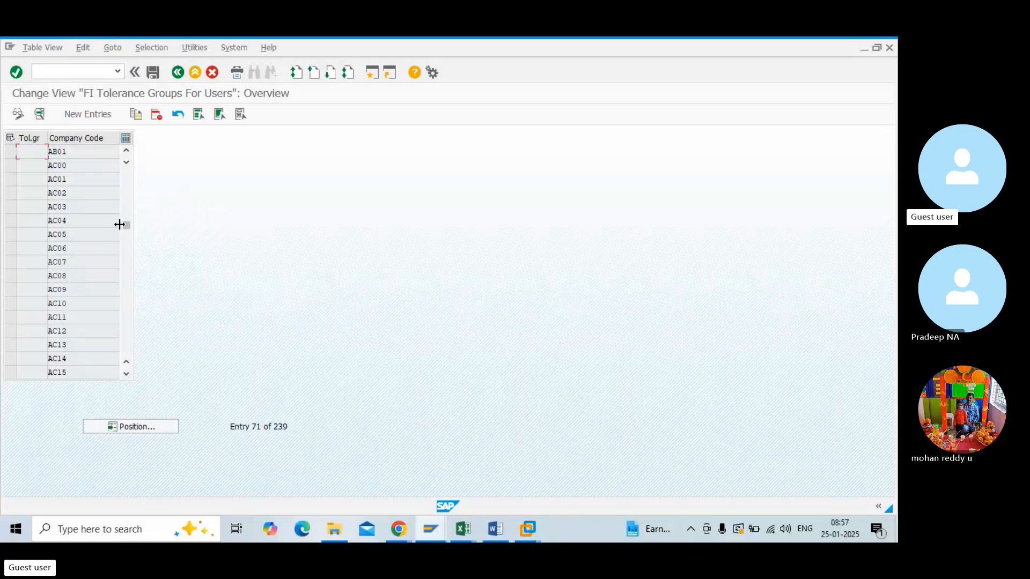
{"action": "double_click", "coordinate": [68, 155]}
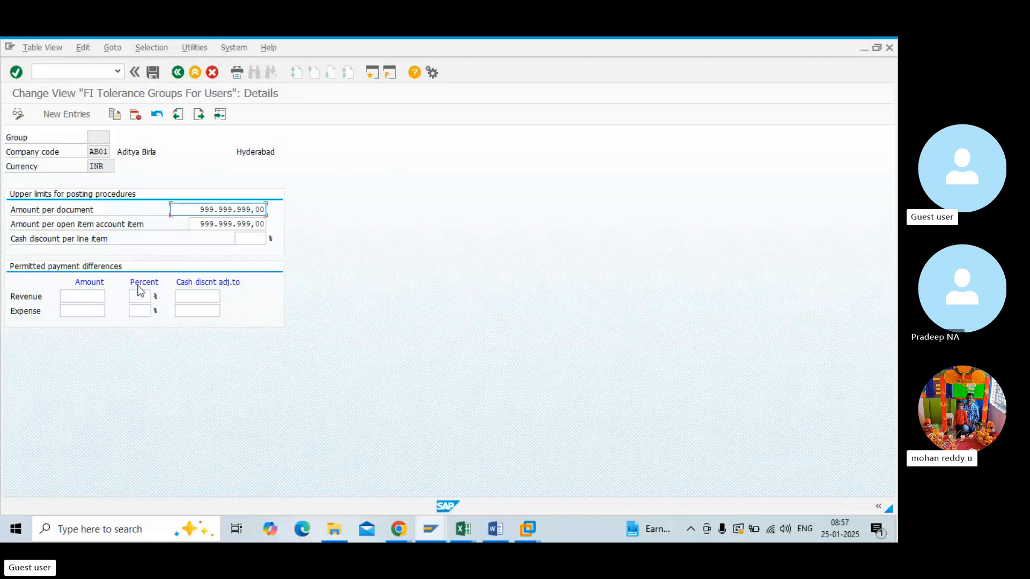
- Set the permitted payment difference amount to 100 for both revenue and expense
{"action": "left_click", "coordinate": [97, 298]}
{"action": "type", "text": "100"}
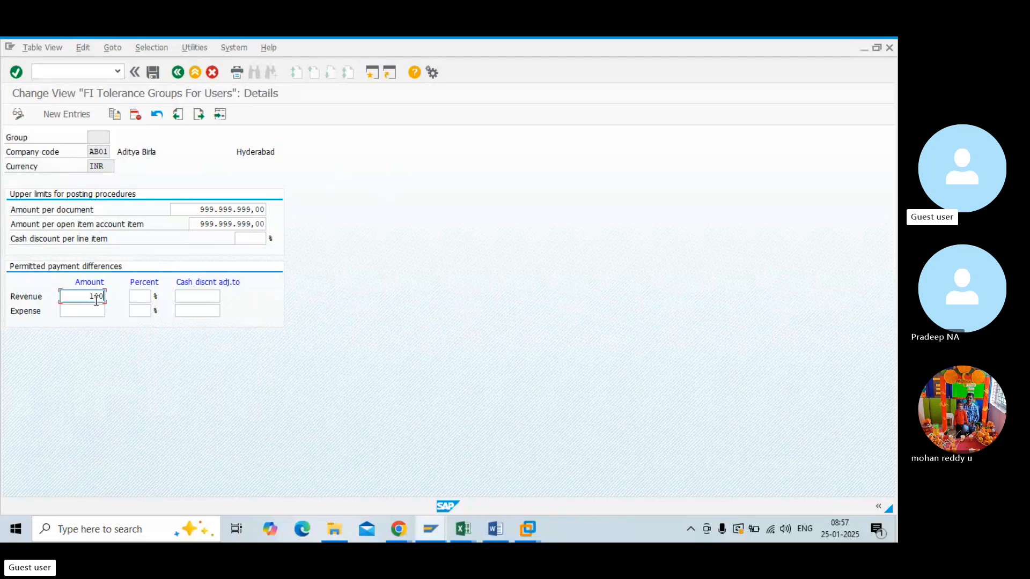
{"action": "left_click", "coordinate": [95, 311]}
{"action": "type", "text": "10"}
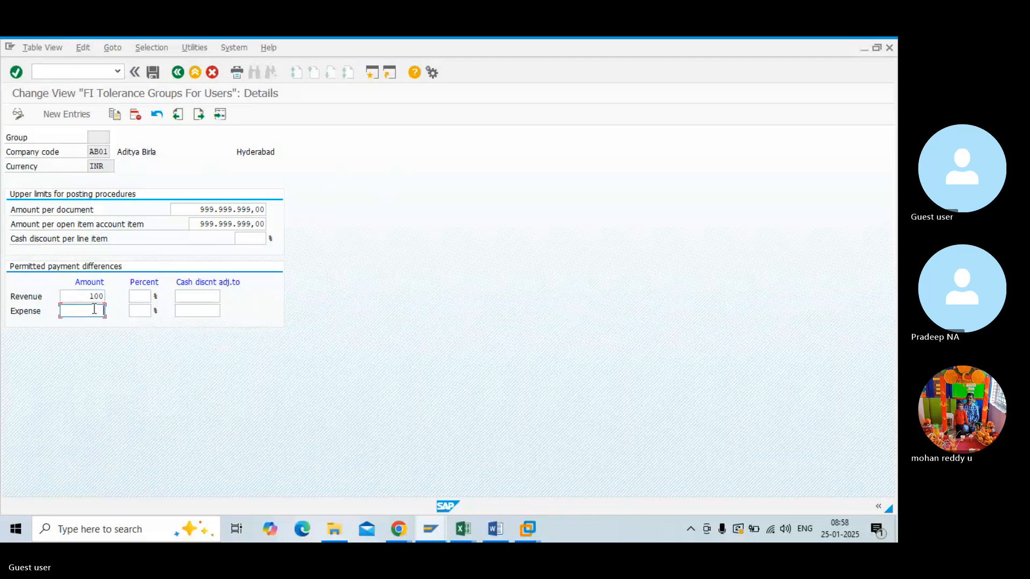
{"action": "type", "text": "0"}
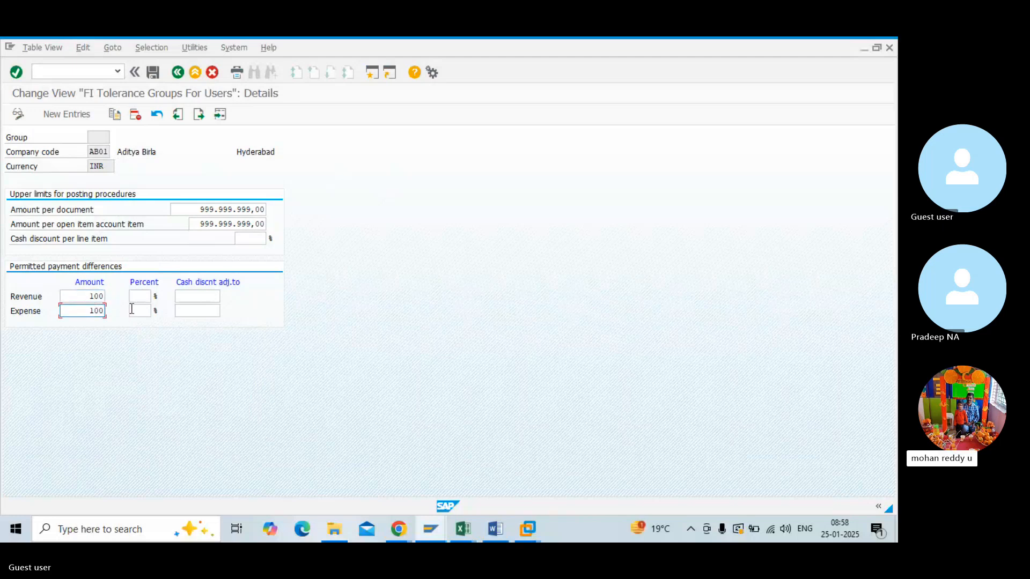
- Set the permitted percentage to 5 and the cash discount adjustment to 5 for both revenue and expense
{"action": "left_click", "coordinate": [137, 293]}
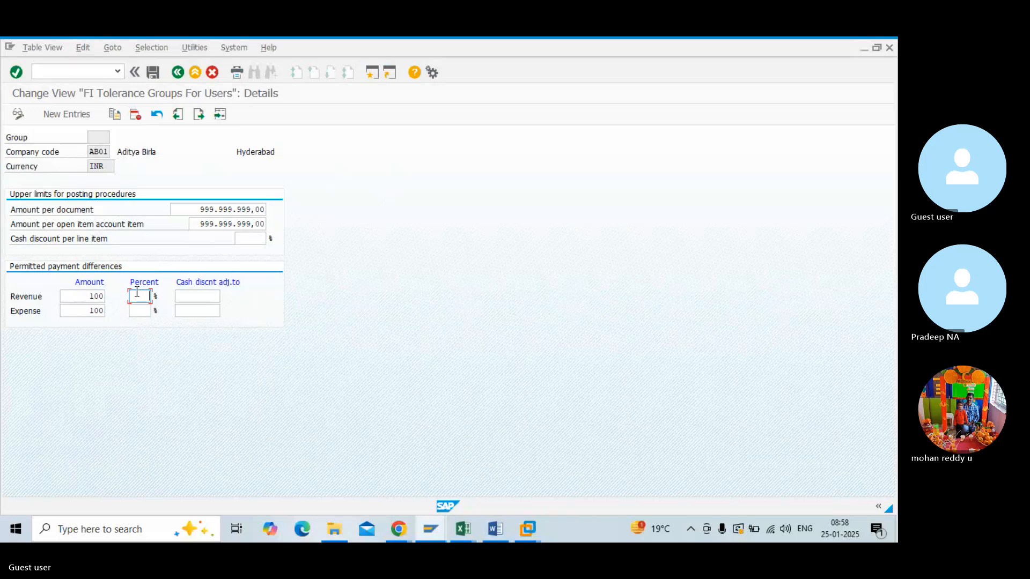
{"action": "type", "text": "5"}
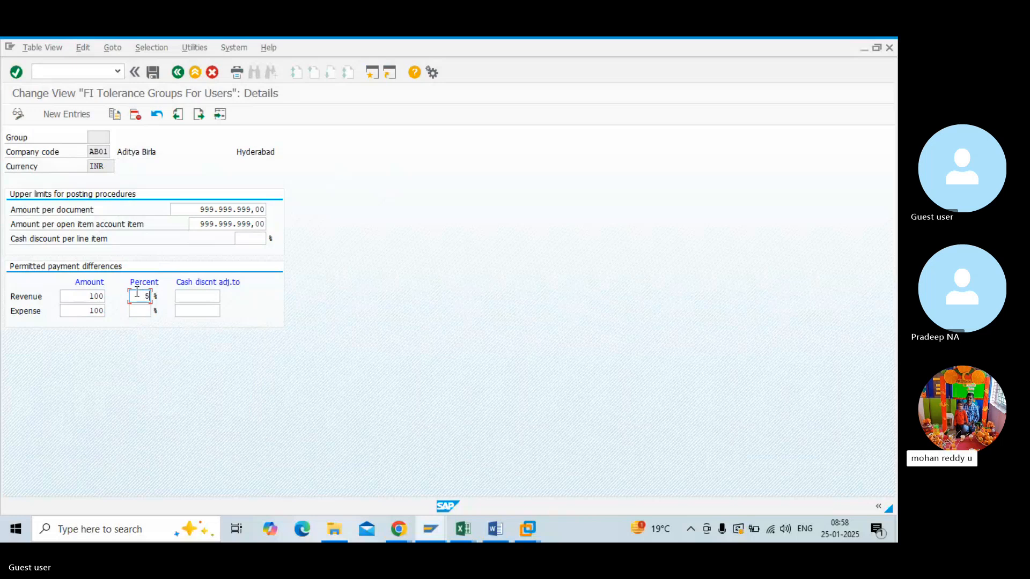
{"action": "left_click", "coordinate": [147, 316]}
{"action": "left_click", "coordinate": [210, 295]}
{"action": "type", "text": "5"}
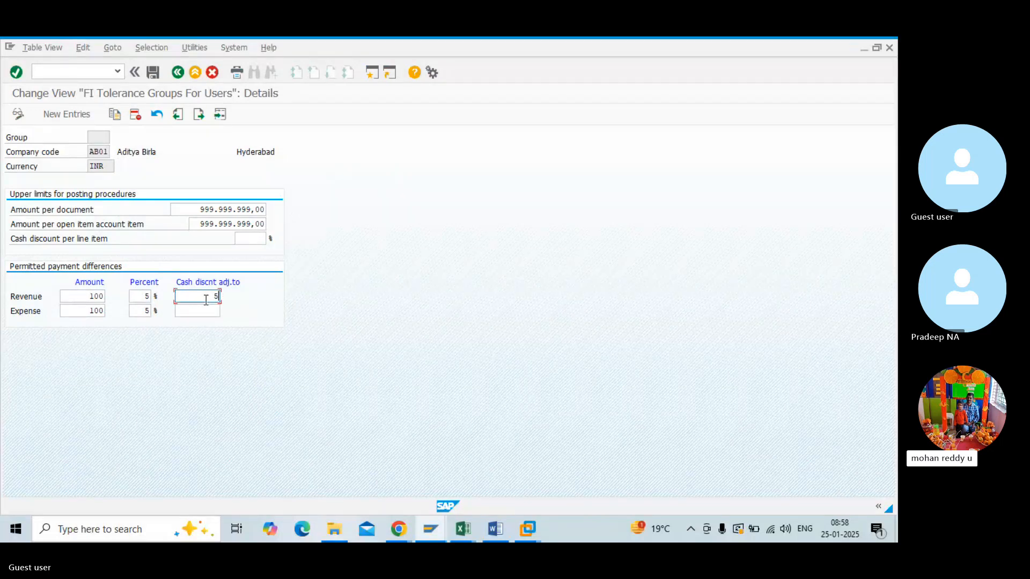
{"action": "left_click", "coordinate": [206, 308]}
{"action": "type", "text": "5"}
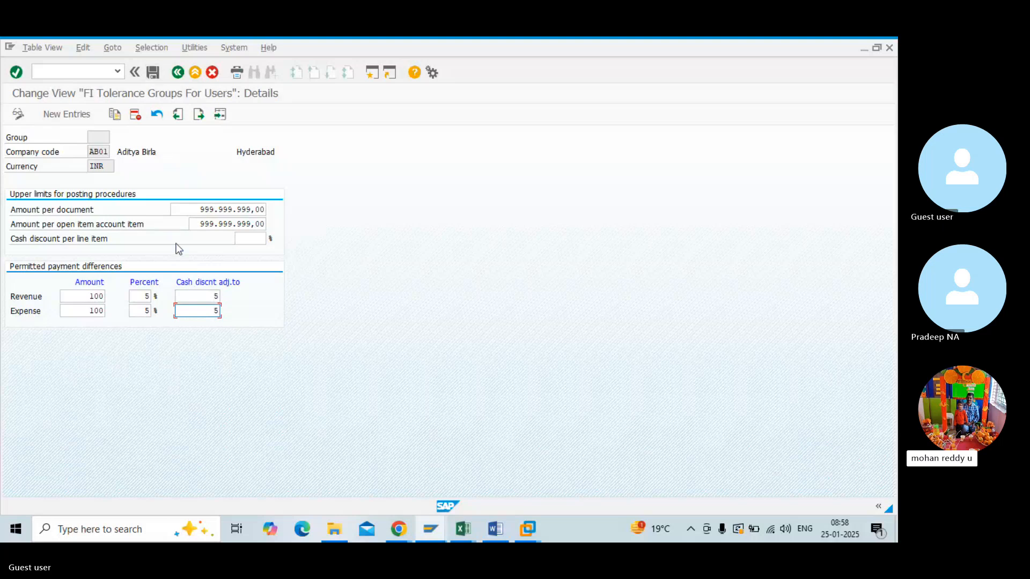
- Set the cash discount per line item to 5 percent and save the group under the proposed customizing request
{"action": "left_click", "coordinate": [243, 237]}
{"action": "type", "text": "9"}
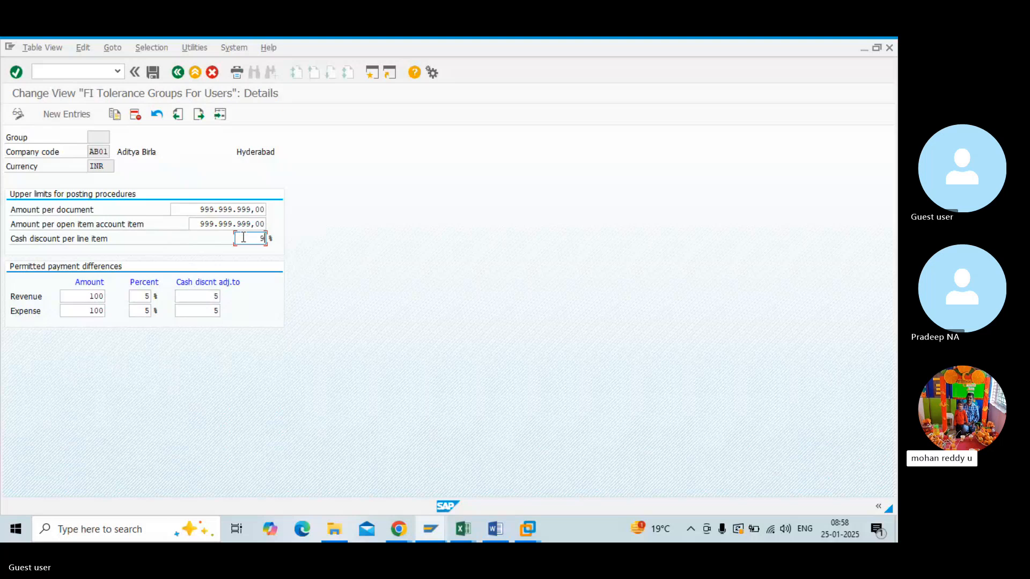
{"action": "key", "text": "BackSpace"}
{"action": "type", "text": "5"}
{"action": "key", "text": "Return"}
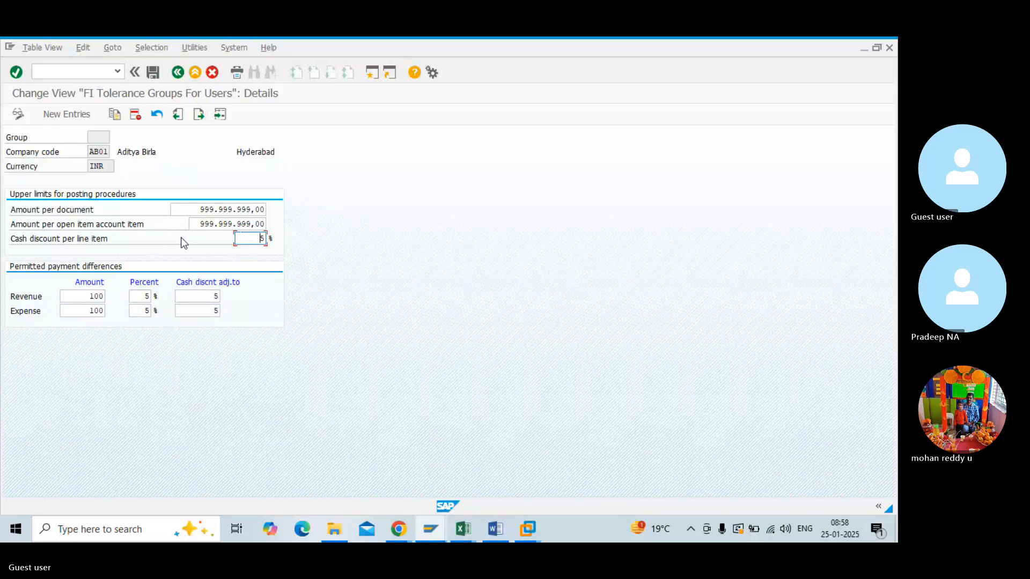
{"action": "left_click", "coordinate": [151, 72]}
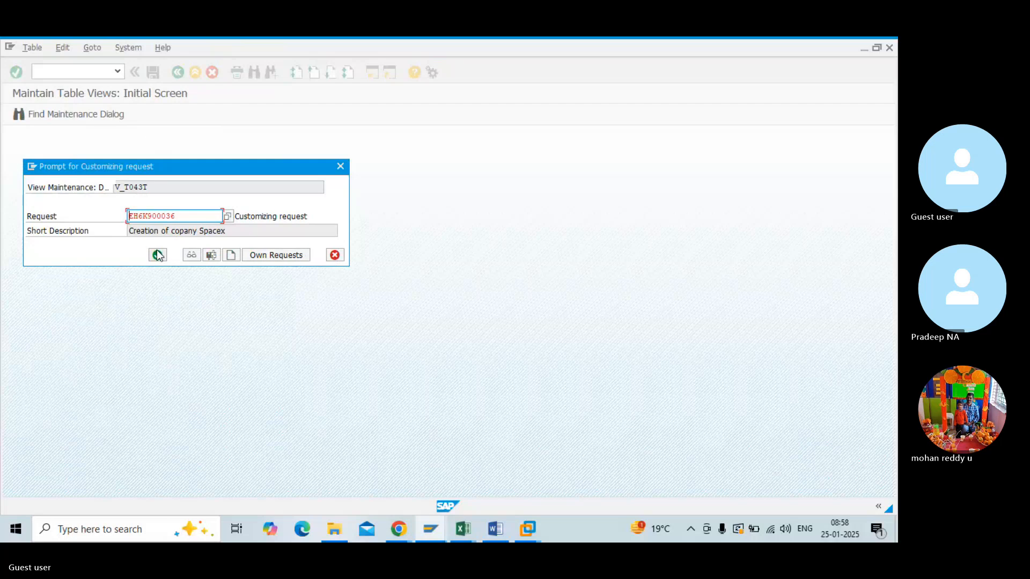
{"action": "left_click", "coordinate": [157, 255]}
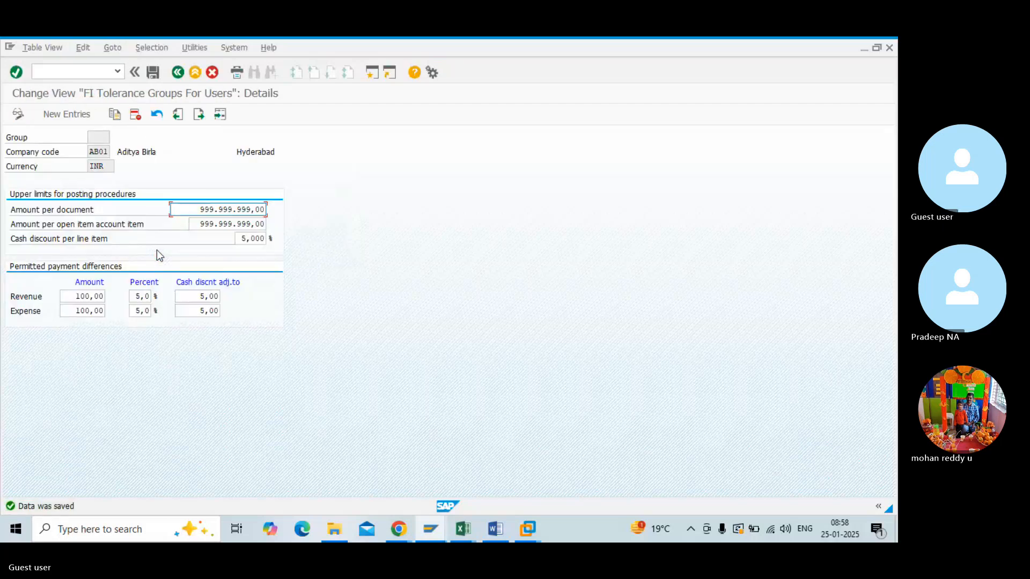
- Return to the AB01 vendor invoice, revalidate its line item, and exit editing with its data discarded
{"action": "key", "text": "alt+Tab"}
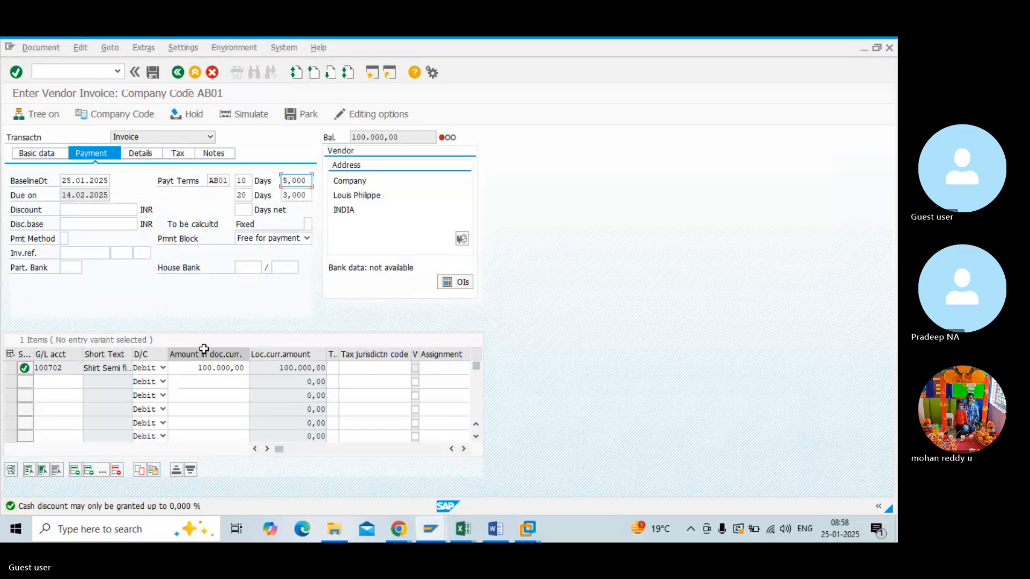
{"action": "left_click", "coordinate": [244, 367]}
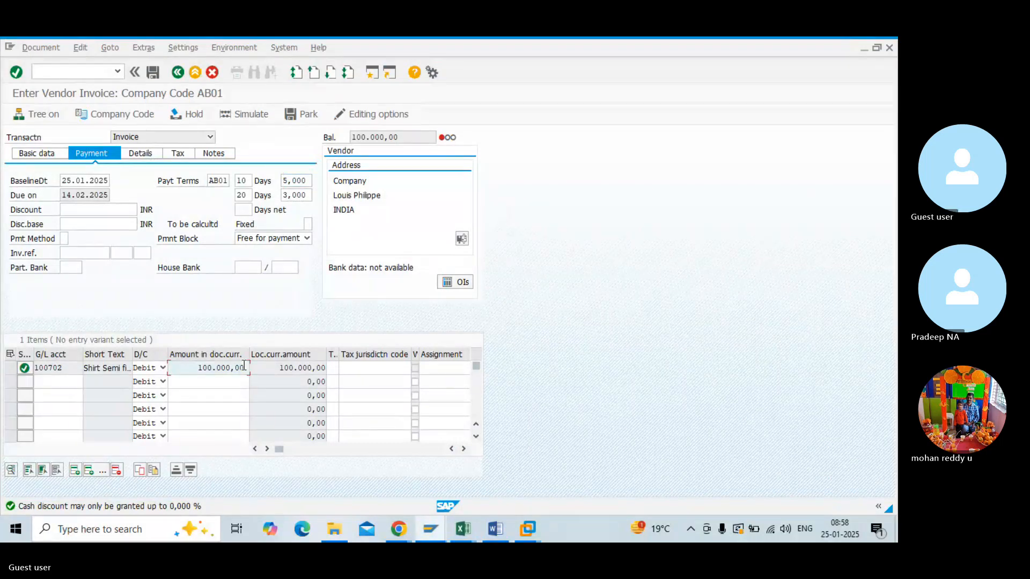
{"action": "key", "text": "Return"}
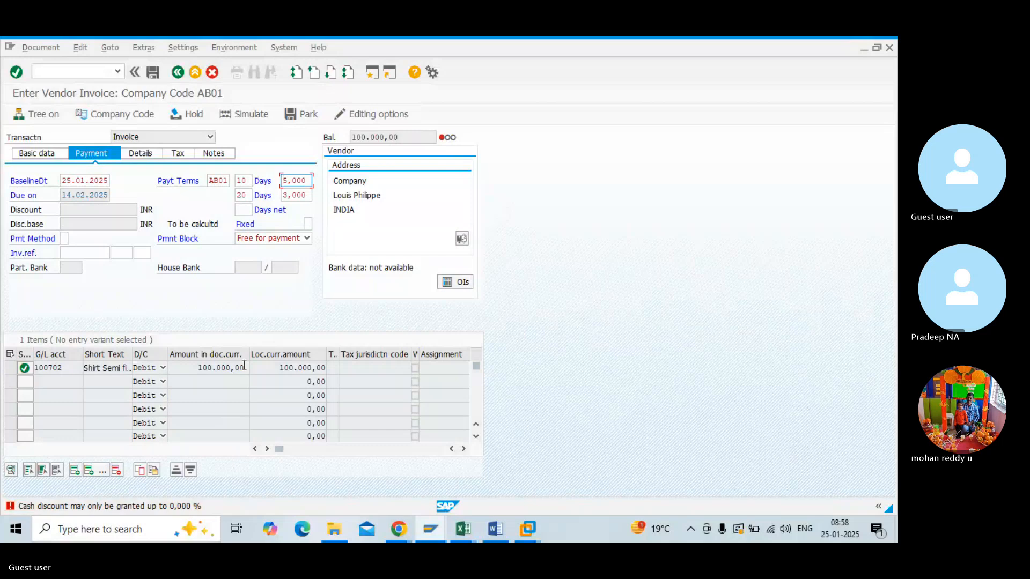
{"action": "left_click", "coordinate": [213, 73]}
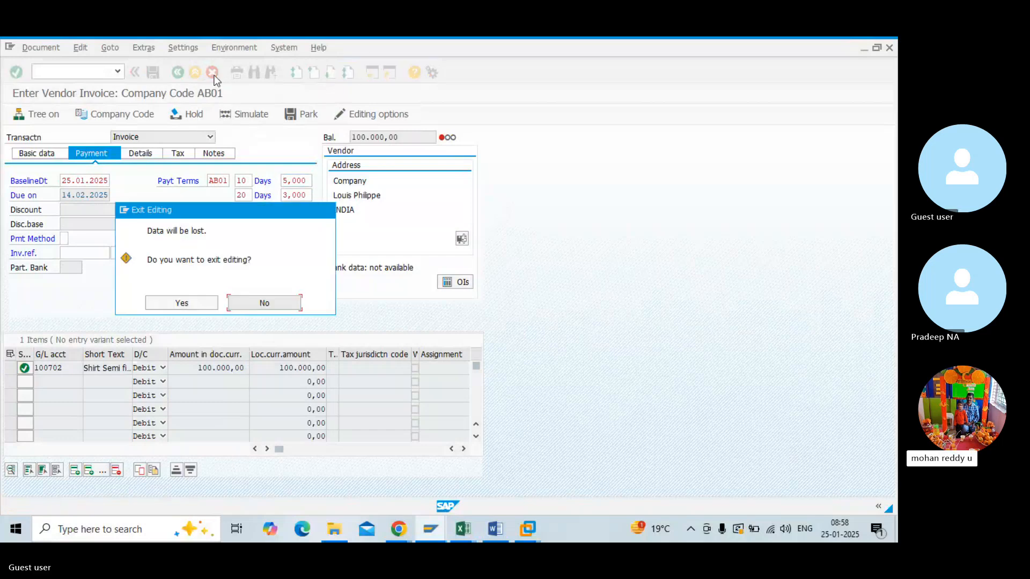
{"action": "left_click", "coordinate": [182, 304]}
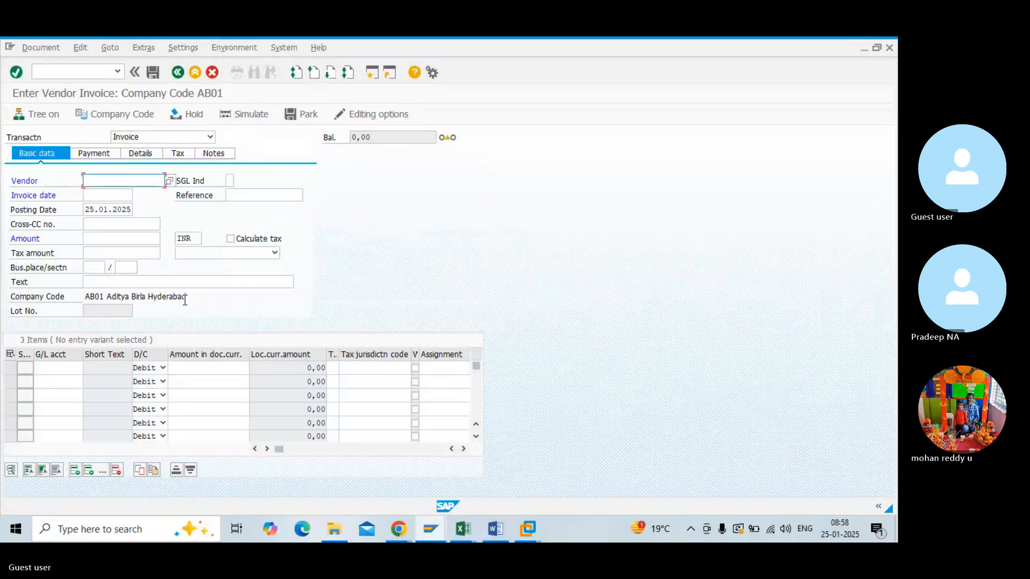
- Select vendor Louis Philippe in company code AB01 for the invoice and set the invoice date to 25.01.2025
{"action": "left_click", "coordinate": [170, 181]}
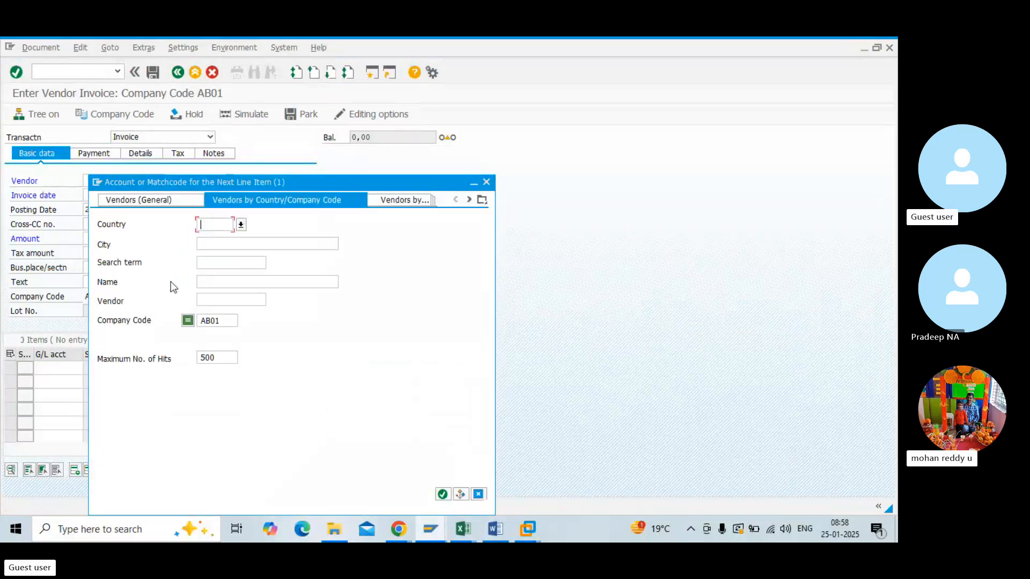
{"action": "key", "text": "Return"}
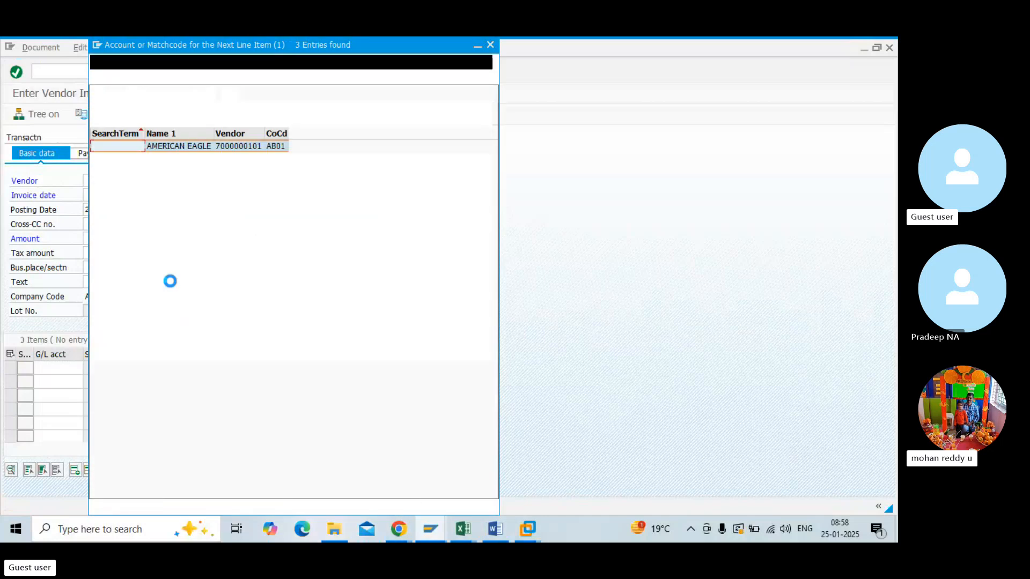
{"action": "double_click", "coordinate": [188, 171]}
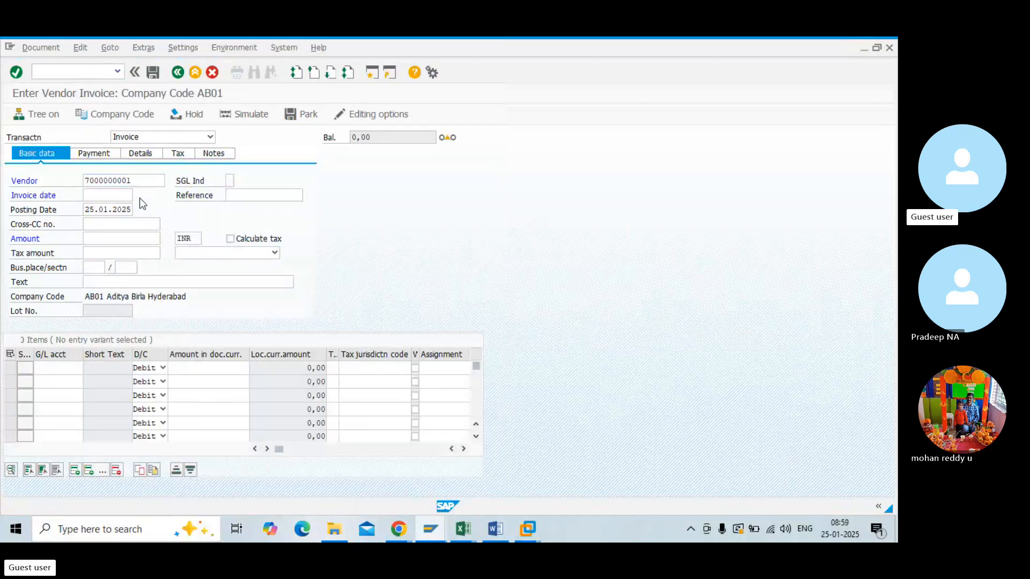
{"action": "key", "text": "F4"}
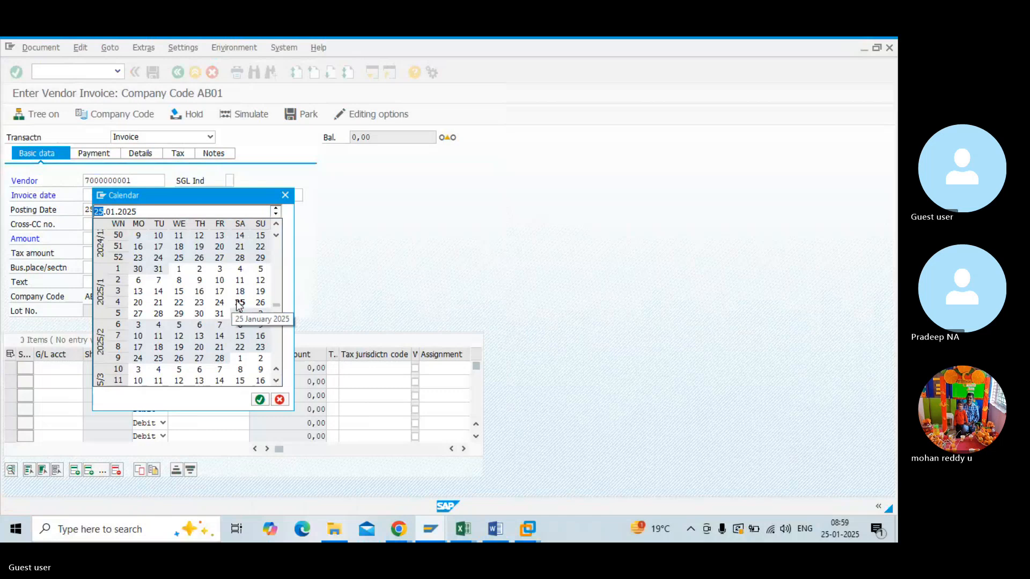
{"action": "double_click", "coordinate": [239, 303]}
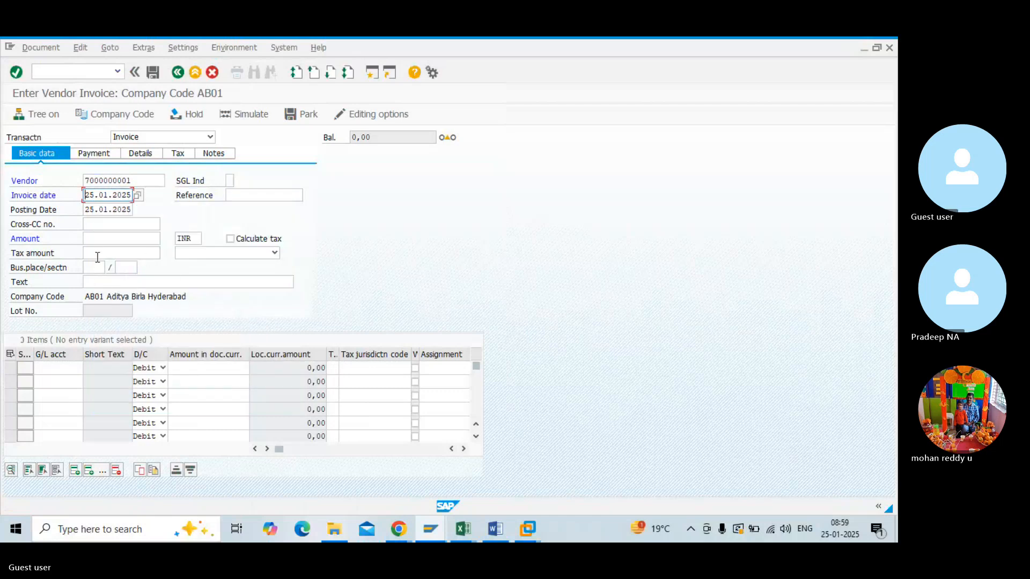
- Set the invoice amount to 100000 INR and the header text to "Vendor Invoice"
{"action": "left_click", "coordinate": [97, 239]}
{"action": "type", "text": "100"}
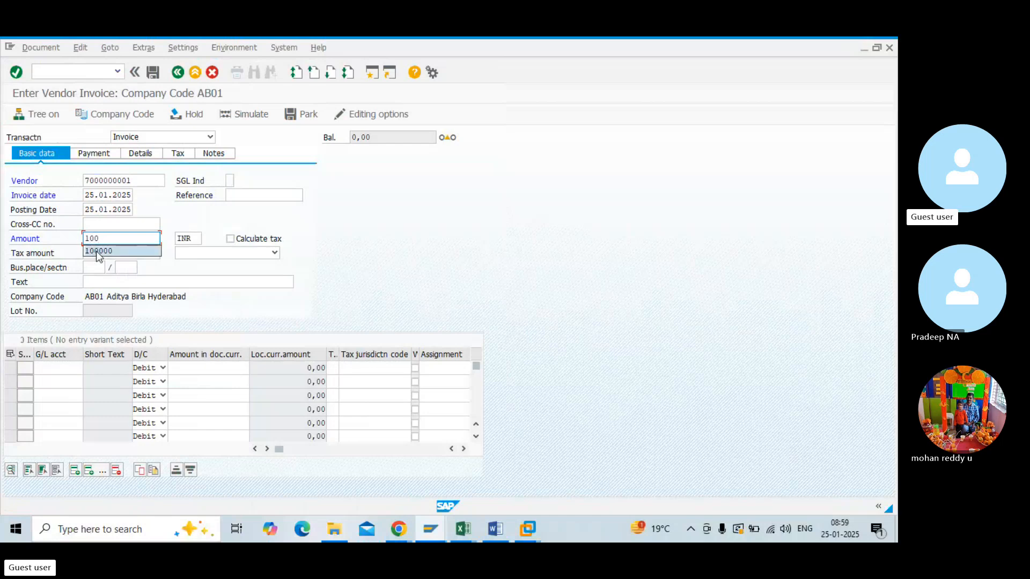
{"action": "left_click", "coordinate": [96, 251]}
{"action": "left_click", "coordinate": [96, 281]}
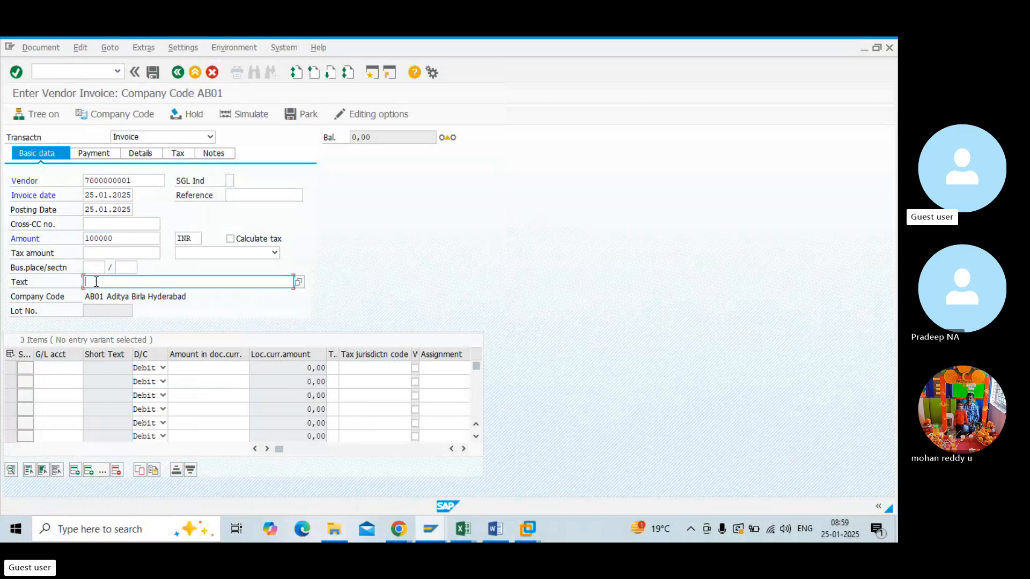
{"action": "type", "text": "V"}
{"action": "left_click", "coordinate": [102, 295]}
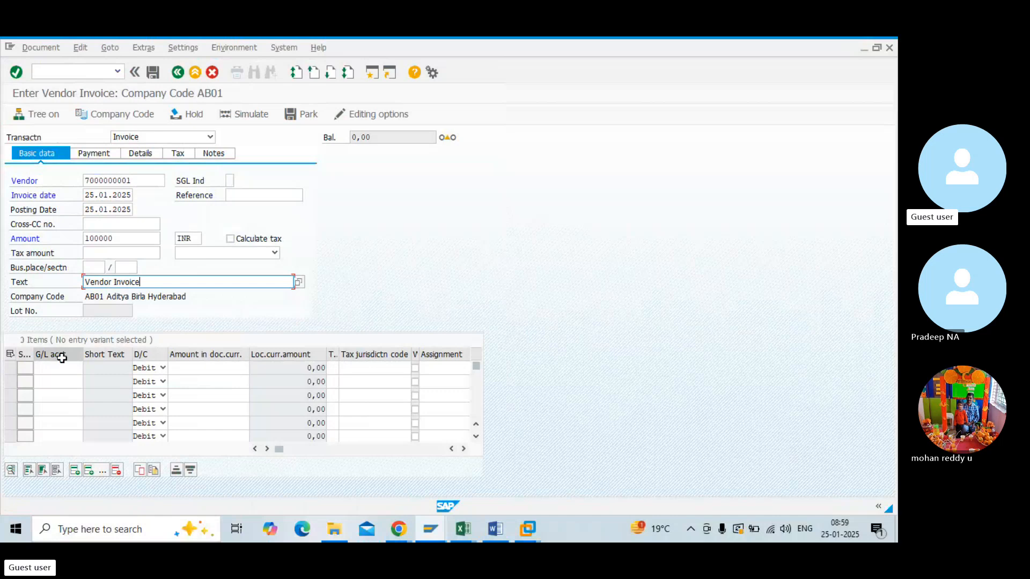
- Add a debit line item on G/L account 100702 for 100000 and post the vendor invoice
{"action": "left_click", "coordinate": [76, 368]}
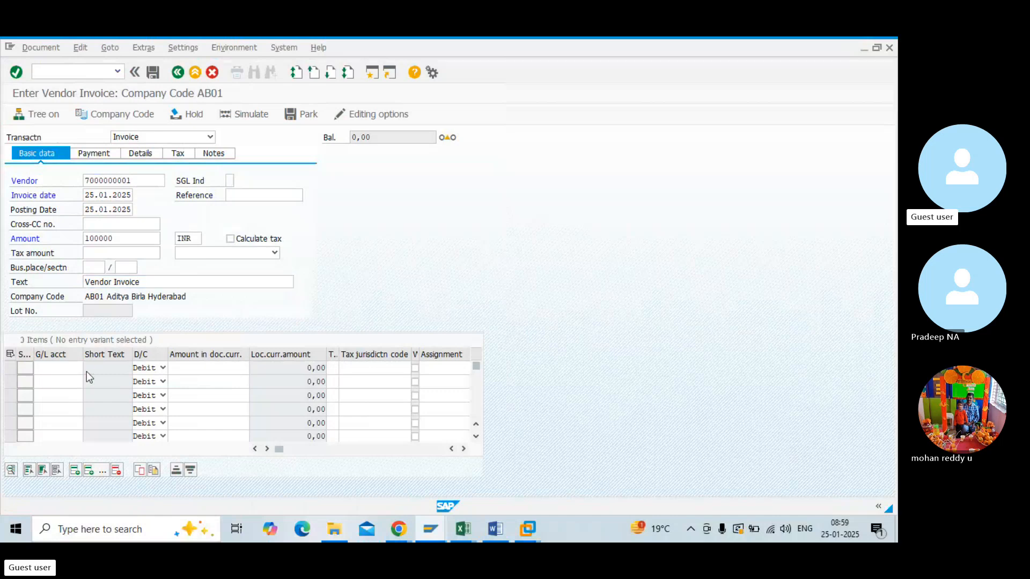
{"action": "key", "text": "F4"}
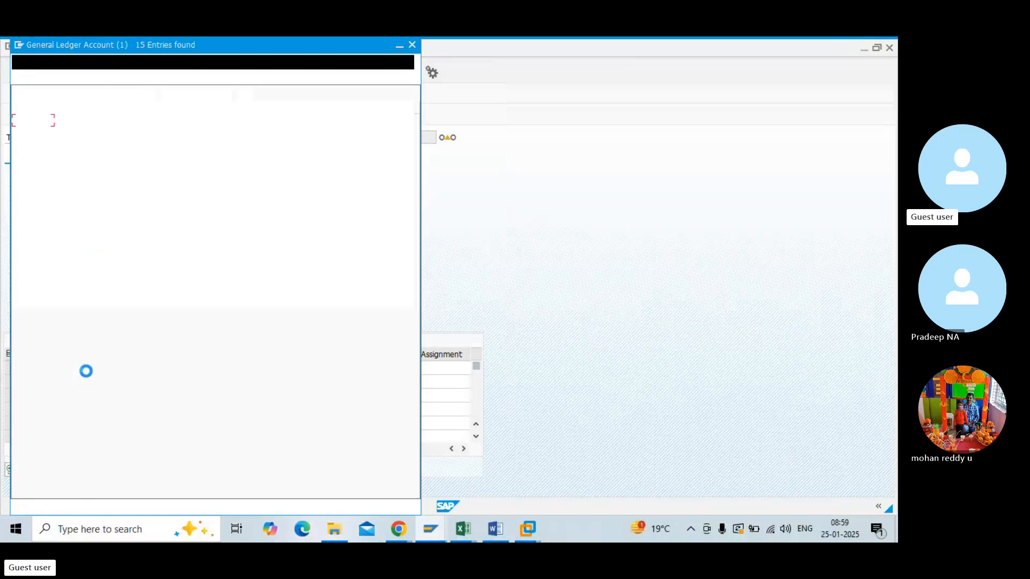
{"action": "double_click", "coordinate": [81, 228]}
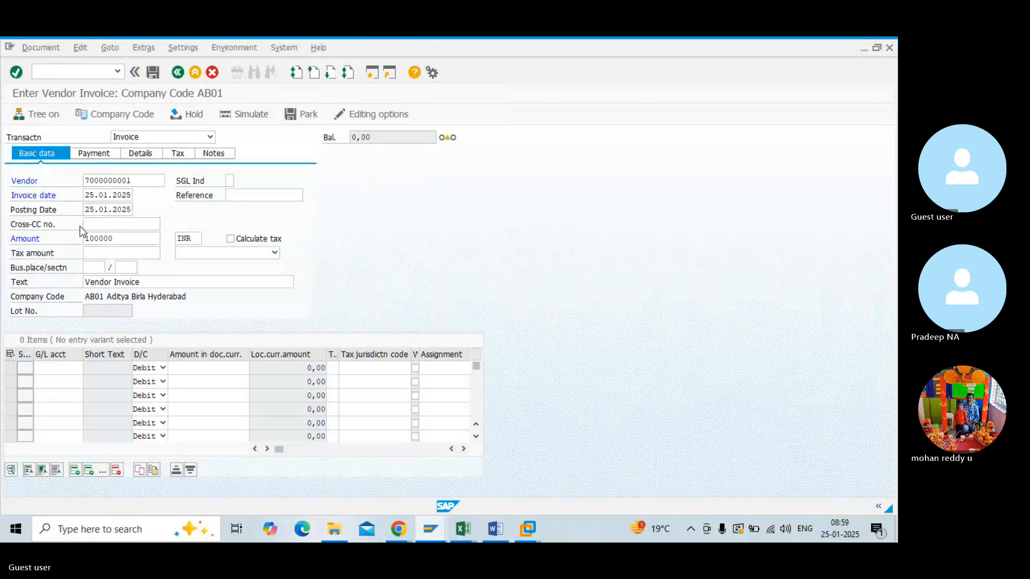
{"action": "left_click", "coordinate": [198, 367]}
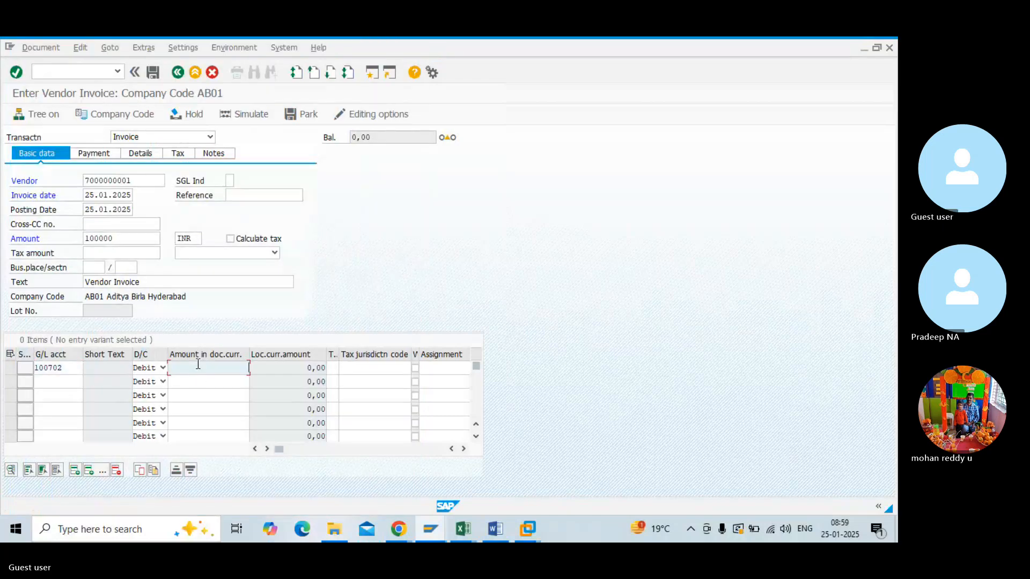
{"action": "type", "text": "1"}
{"action": "left_click", "coordinate": [209, 382]}
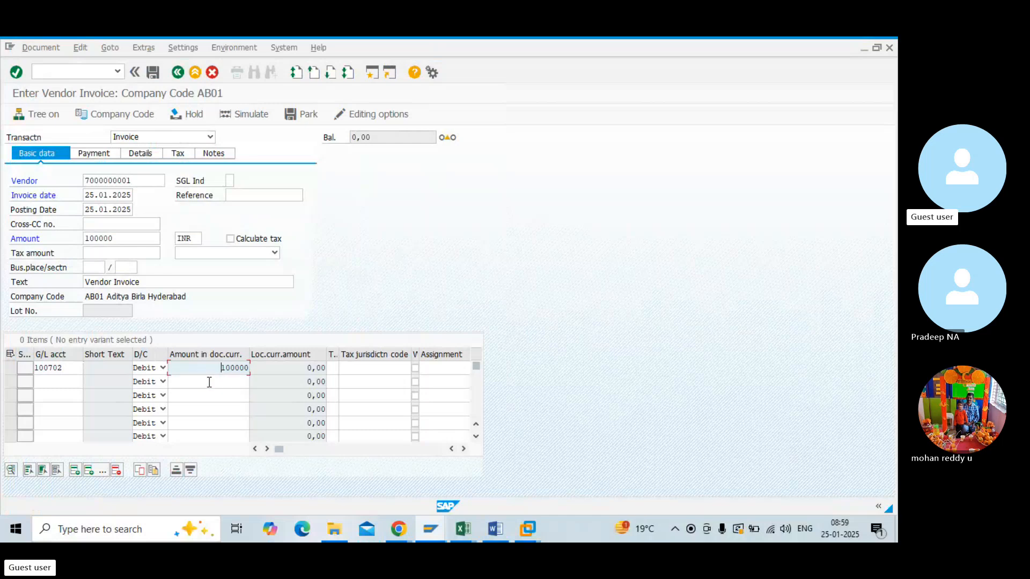
{"action": "key", "text": "Return"}
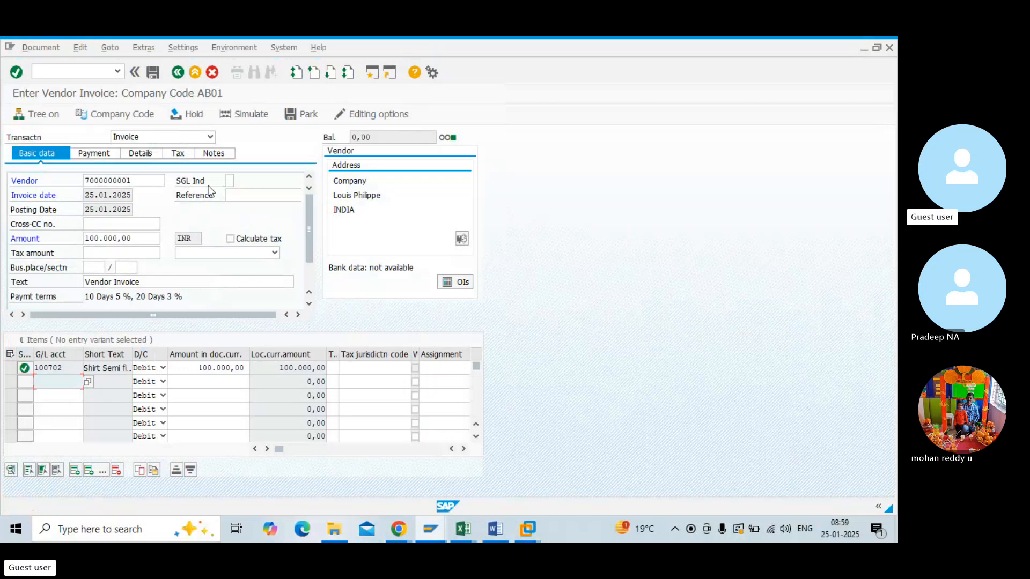
{"action": "left_click", "coordinate": [153, 73]}
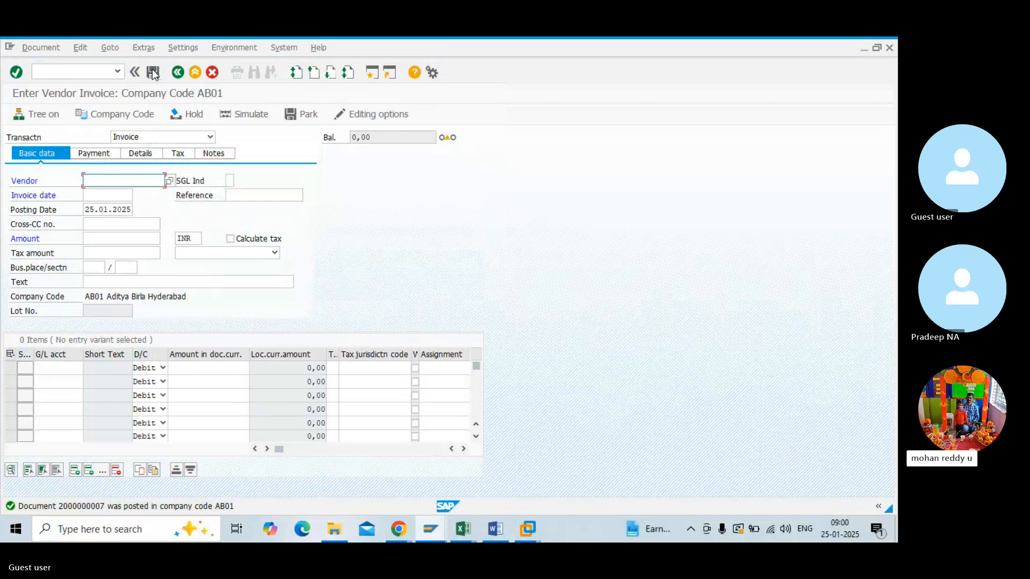
- Open transaction FBL1N and list the Louis Philippe vendor's open items in AB01 at key date 25.01.2025
{"action": "left_click", "coordinate": [86, 77]}
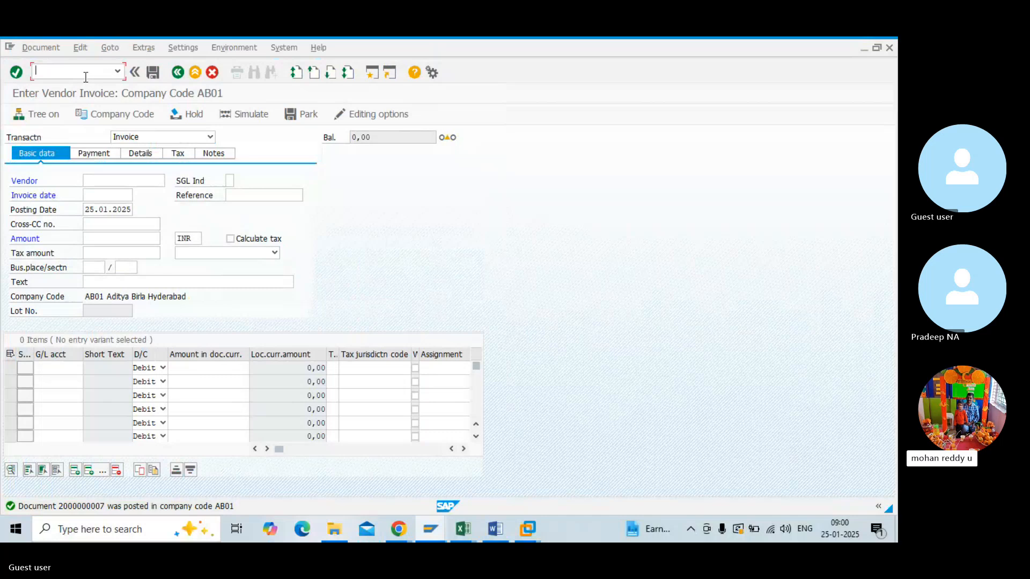
{"action": "type", "text": "/NFBL1N"}
{"action": "key", "text": "Return"}
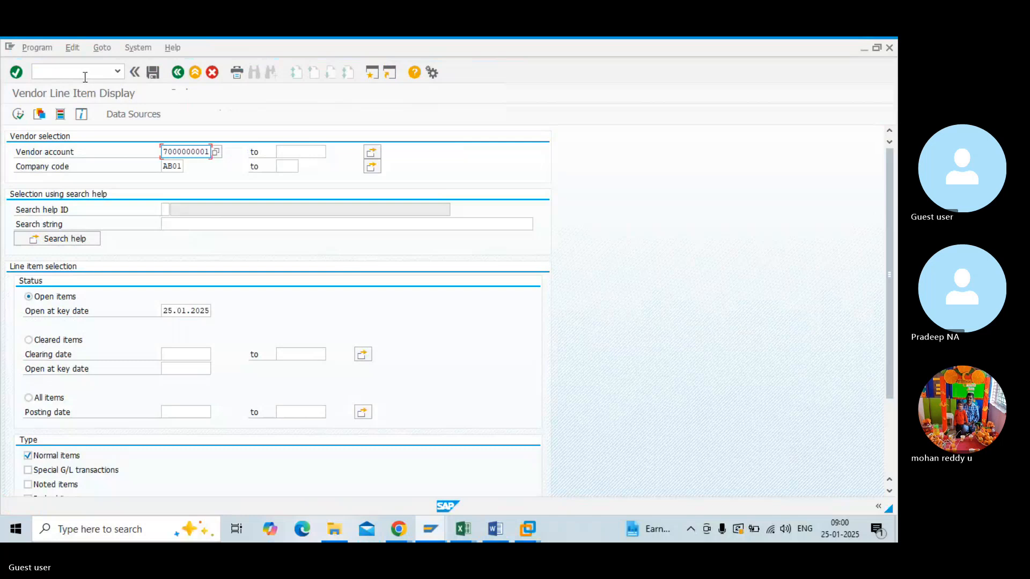
{"action": "left_click", "coordinate": [23, 117]}
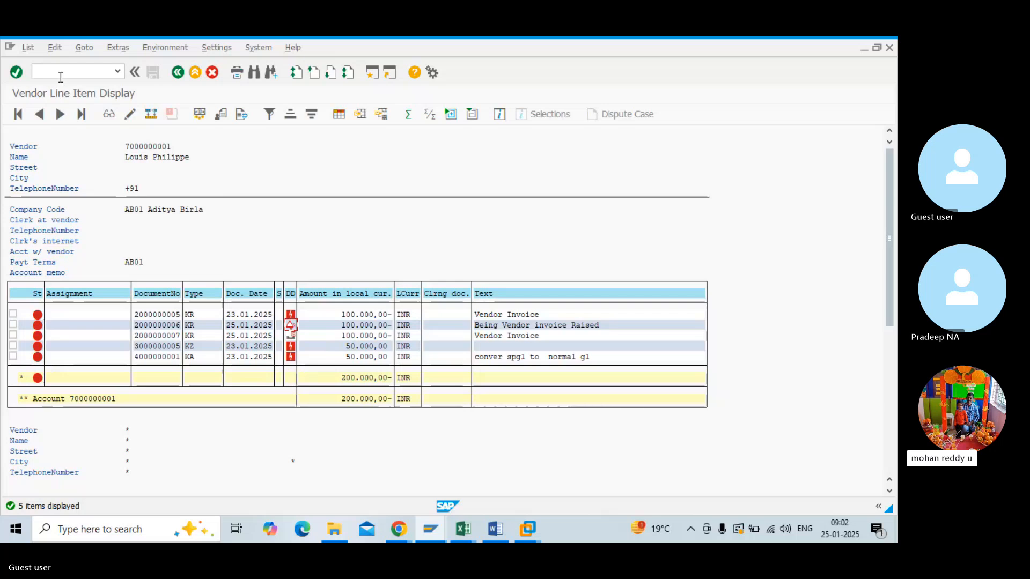
- Return to the vendor line item selection and list the open items at key date 26.01.2025
{"action": "left_click", "coordinate": [176, 74]}
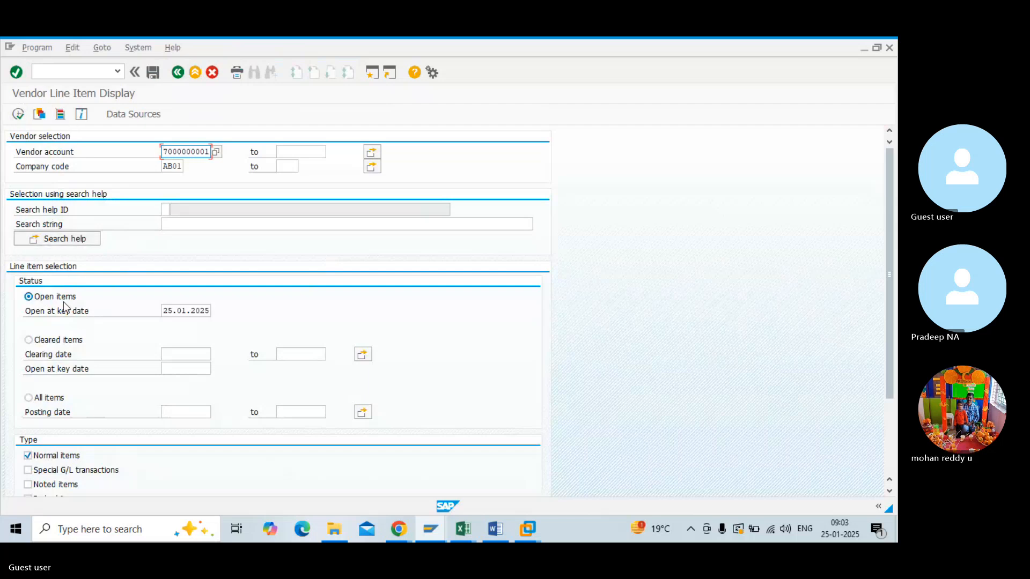
{"action": "left_click", "coordinate": [166, 306]}
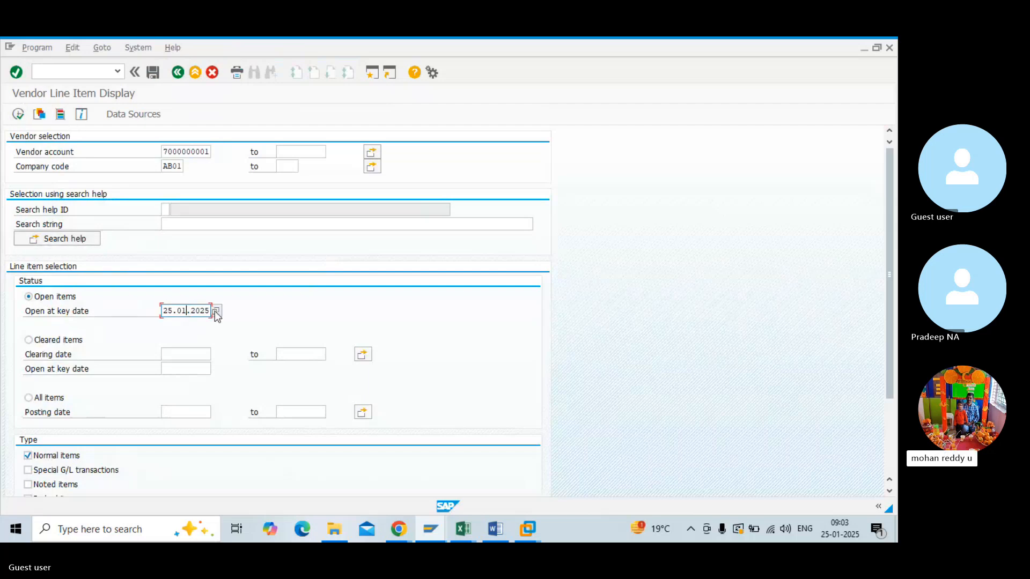
{"action": "left_click", "coordinate": [216, 312]}
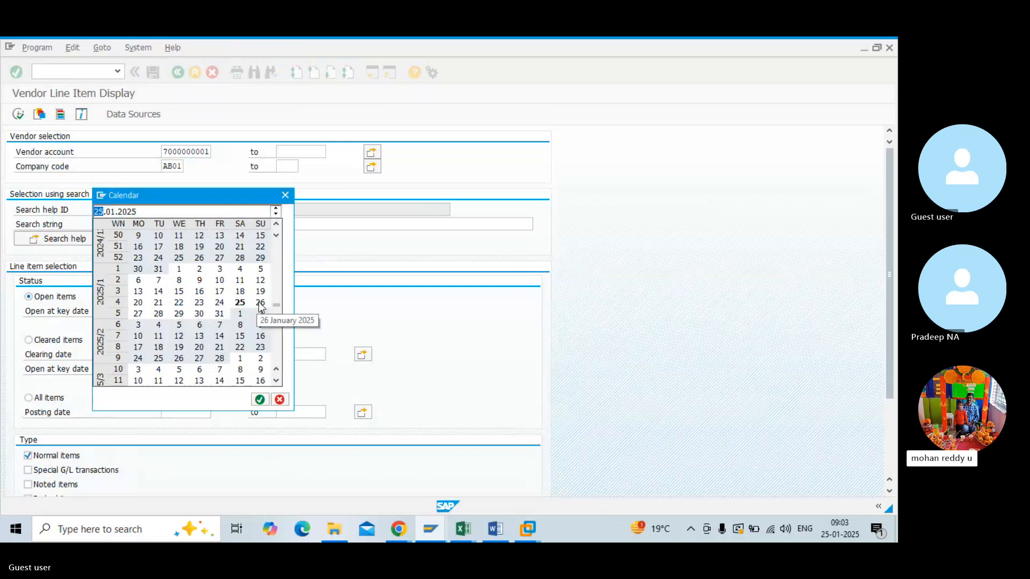
{"action": "double_click", "coordinate": [261, 304]}
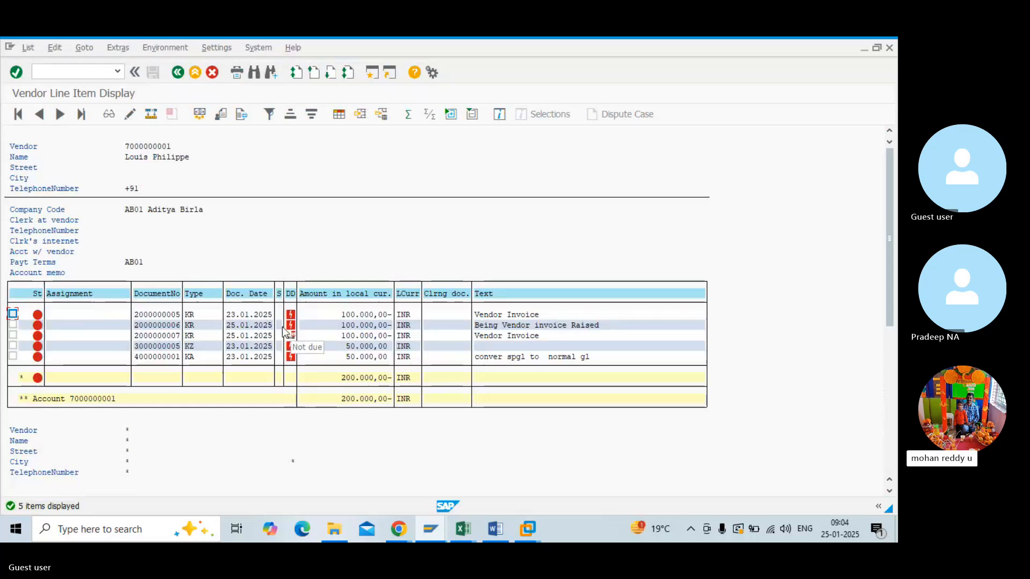
- Change the open items key date to 24.02.2025 and list the vendor's items to check their due status
{"action": "left_click", "coordinate": [176, 71]}
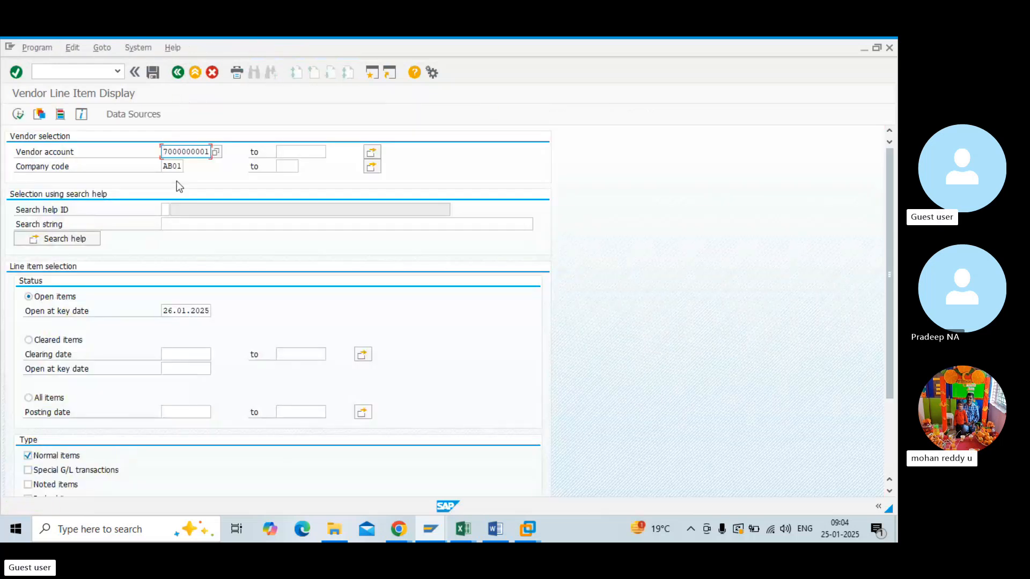
{"action": "left_click", "coordinate": [173, 312]}
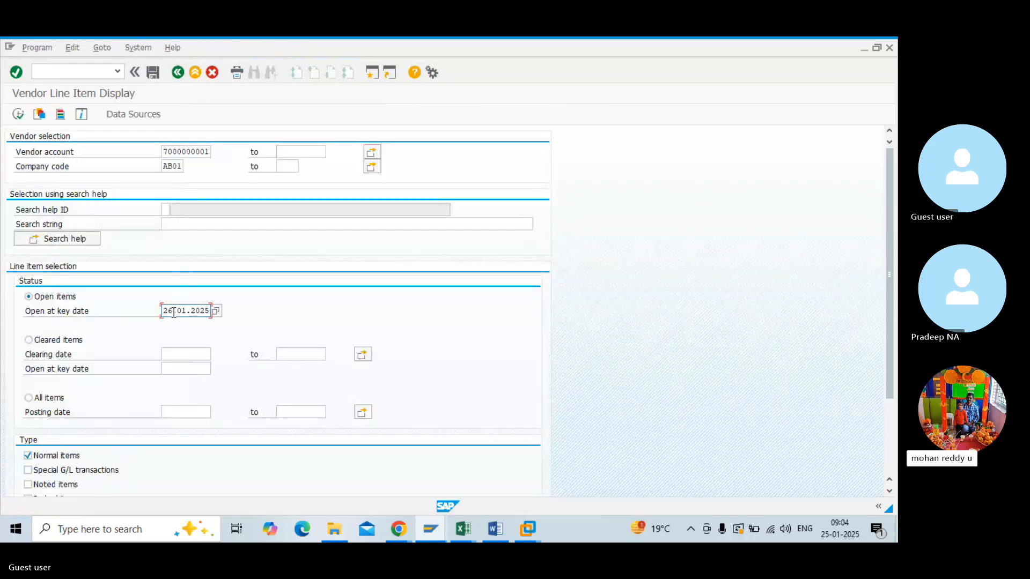
{"action": "left_click", "coordinate": [216, 311]}
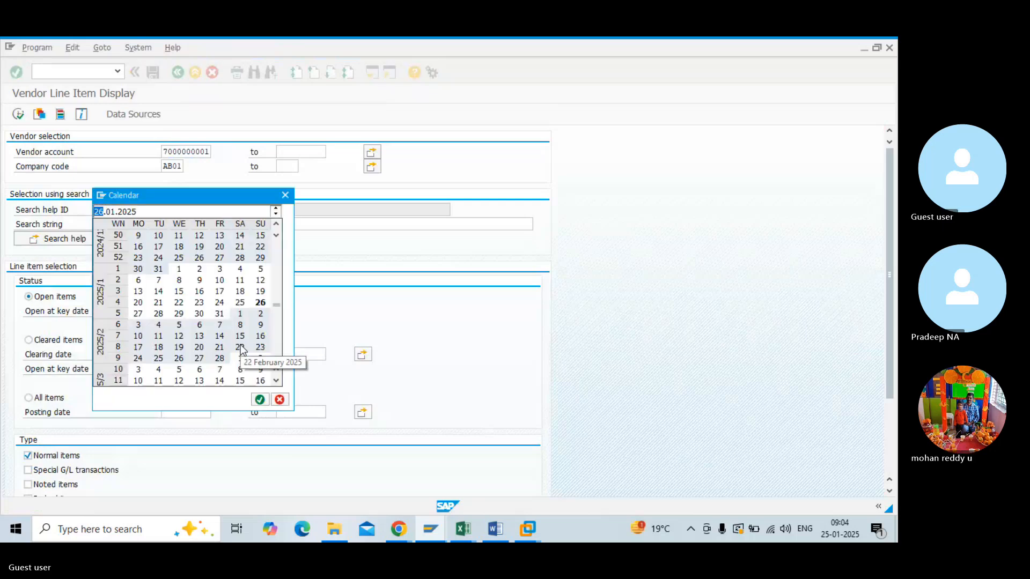
{"action": "double_click", "coordinate": [138, 358]}
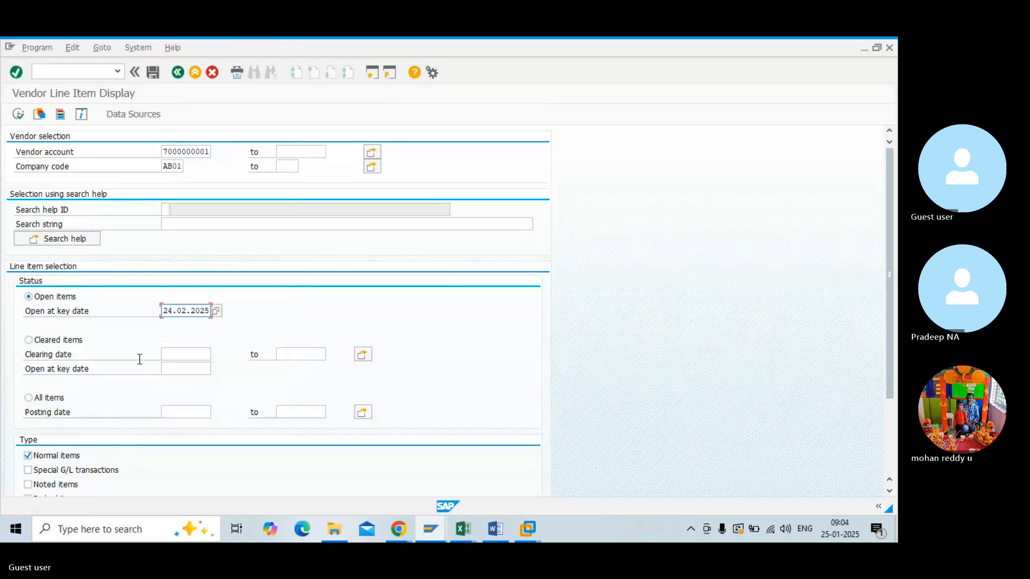
{"action": "left_click", "coordinate": [18, 113]}
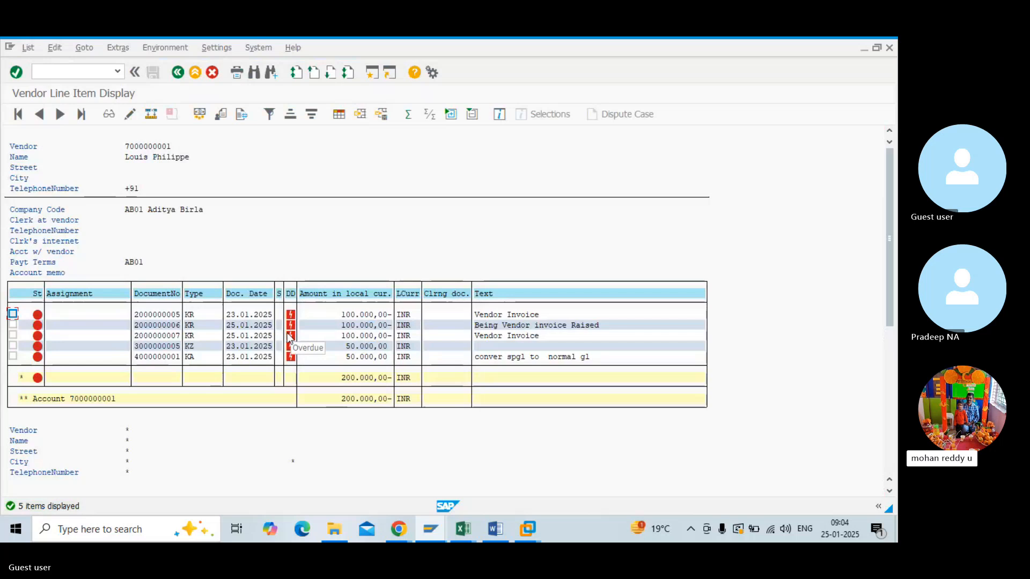
- Go back to the selection, set the open items key date to 25.02.2025, and list the vendor's items again
{"action": "left_click", "coordinate": [180, 73]}
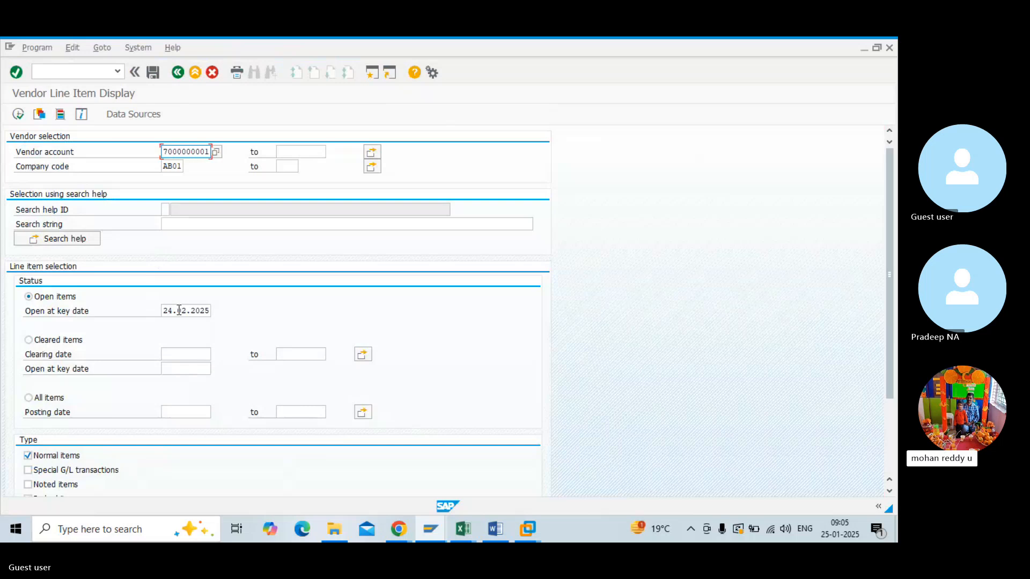
{"action": "left_click", "coordinate": [179, 310]}
{"action": "left_click", "coordinate": [217, 312]}
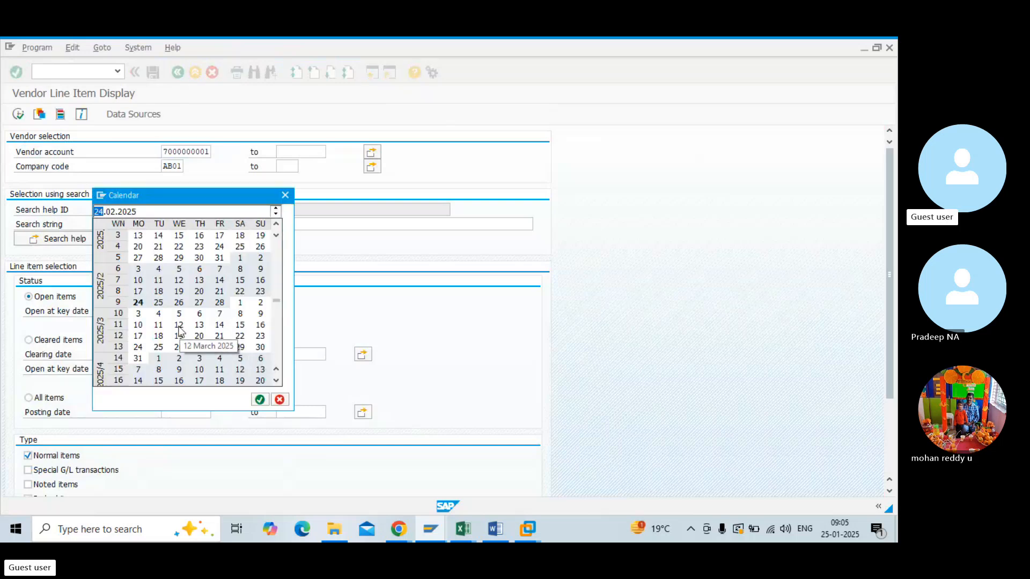
{"action": "double_click", "coordinate": [158, 350]}
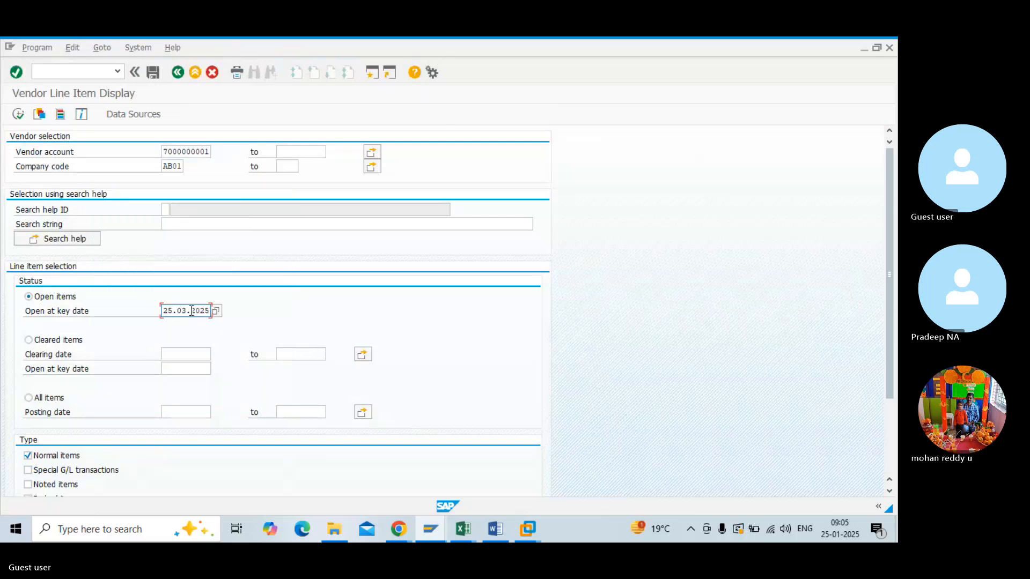
{"action": "left_click", "coordinate": [216, 311]}
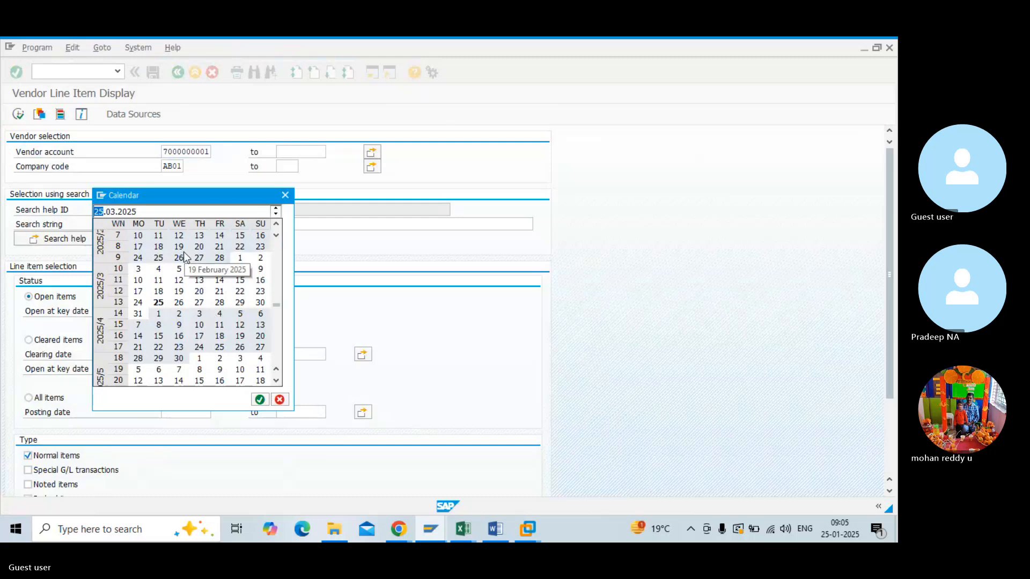
{"action": "left_click", "coordinate": [158, 260]}
{"action": "double_click", "coordinate": [159, 261]}
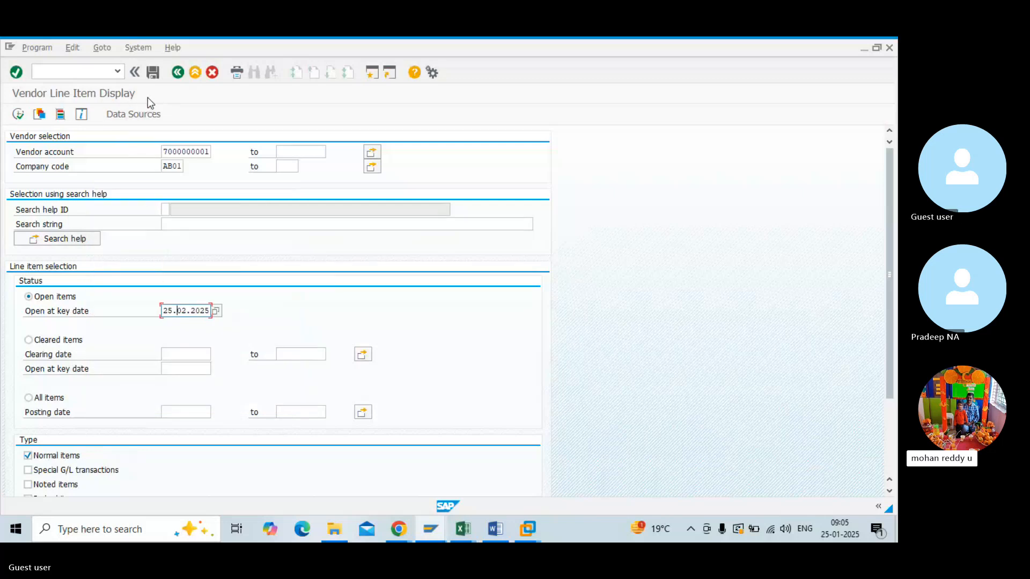
{"action": "left_click", "coordinate": [16, 120]}
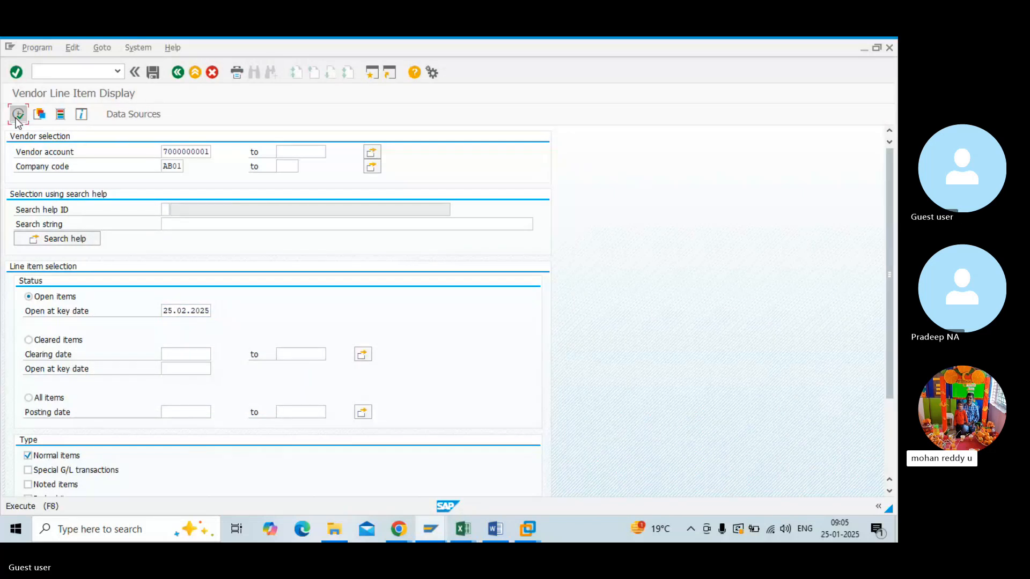
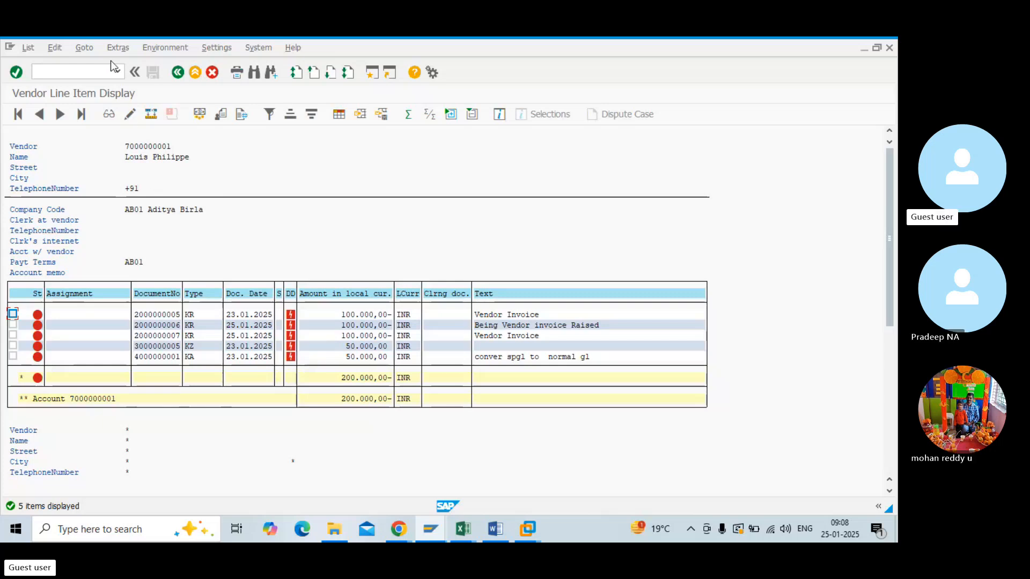
- Switch to the FI tolerance groups session, open transaction F-53 and set the payment's document date to 25.01.2025
{"action": "key", "text": "alt+Tab"}
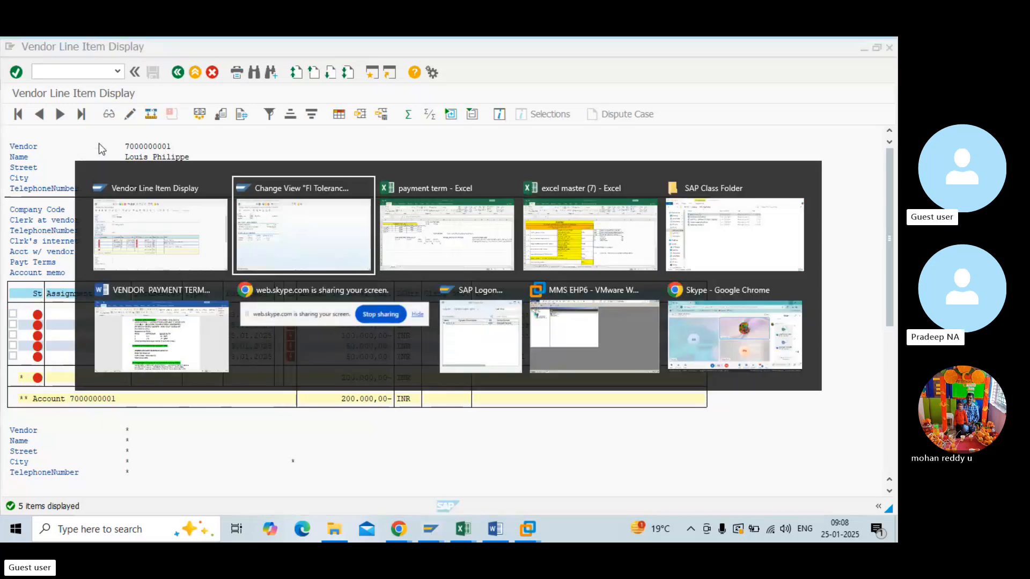
{"action": "left_click", "coordinate": [82, 73]}
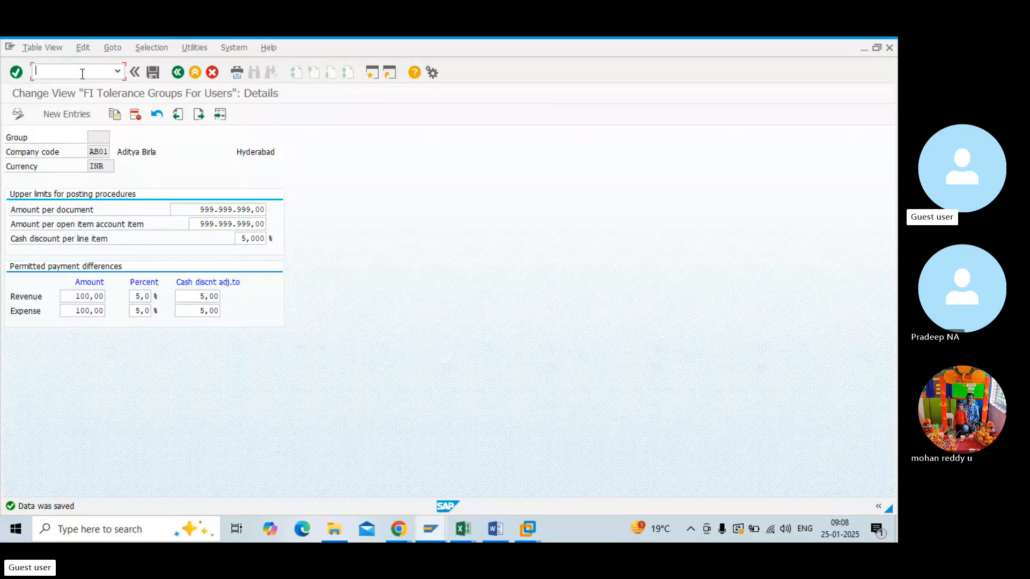
{"action": "type", "text": "/NF-53"}
{"action": "key", "text": "Return"}
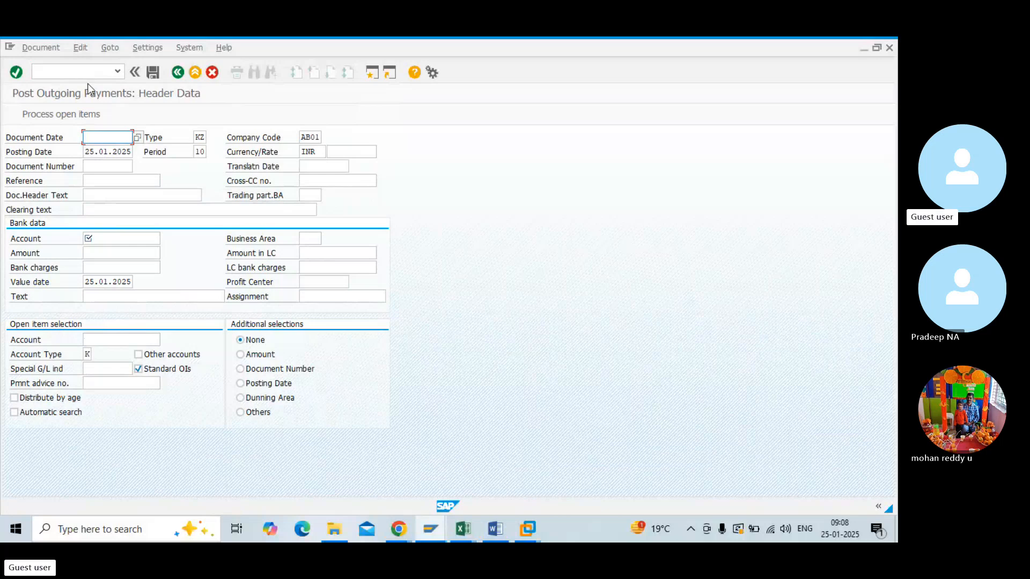
{"action": "left_click", "coordinate": [139, 138]}
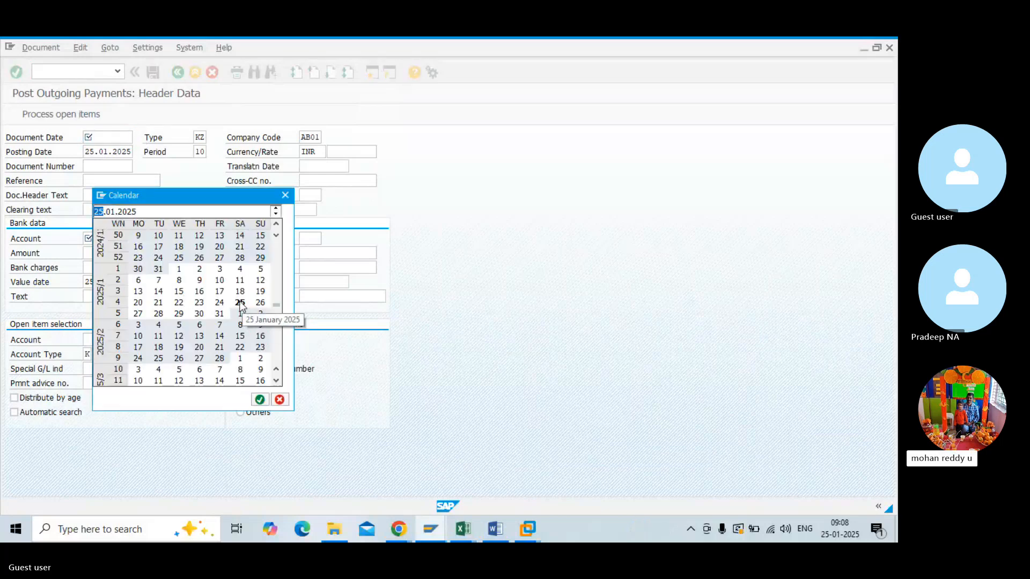
{"action": "double_click", "coordinate": [240, 304]}
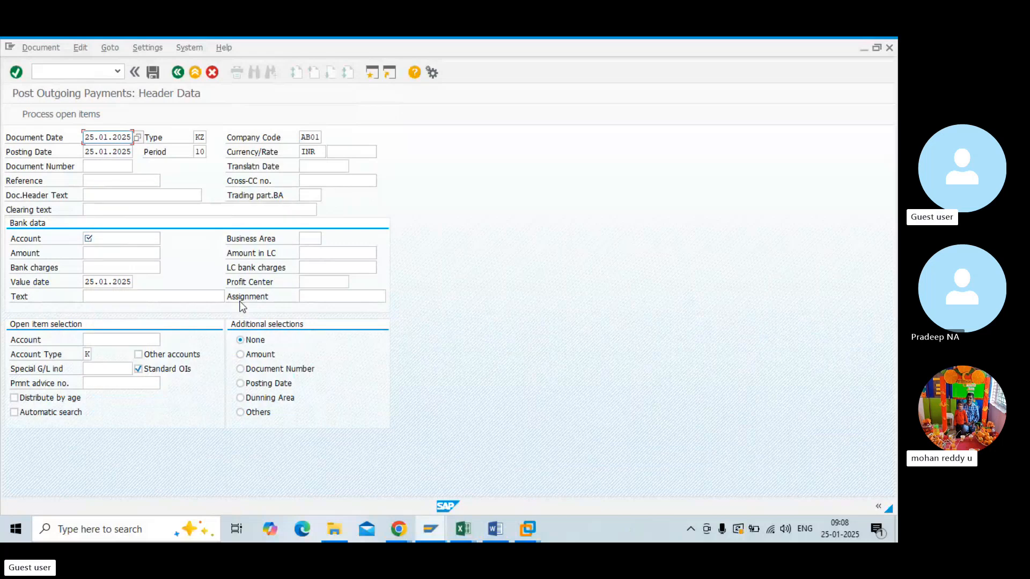
- Enter the HDFC Bank G/L account as the bank account with an amount of 100000 and confirm the payment header
{"action": "left_click", "coordinate": [136, 240]}
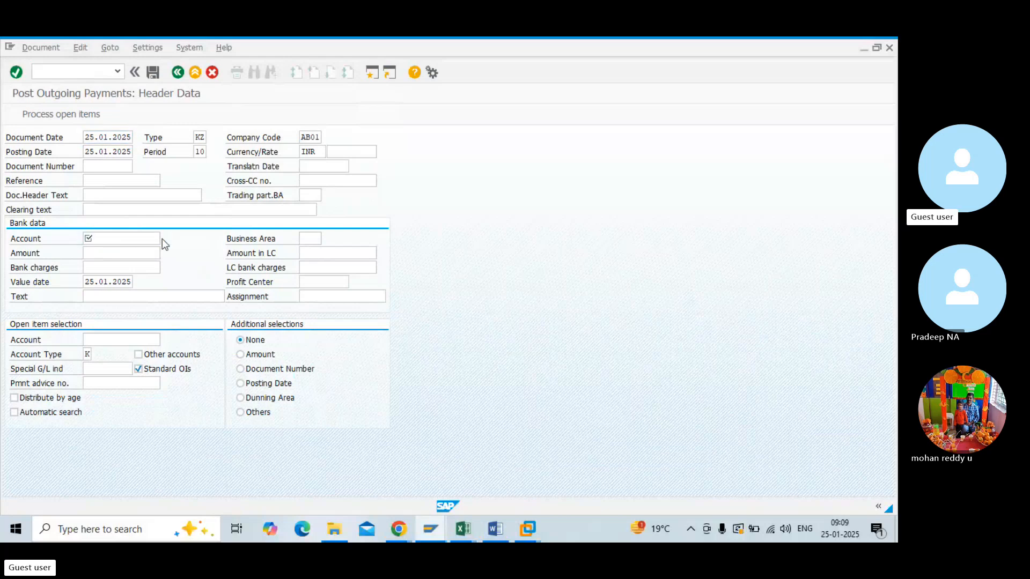
{"action": "key", "text": "F4"}
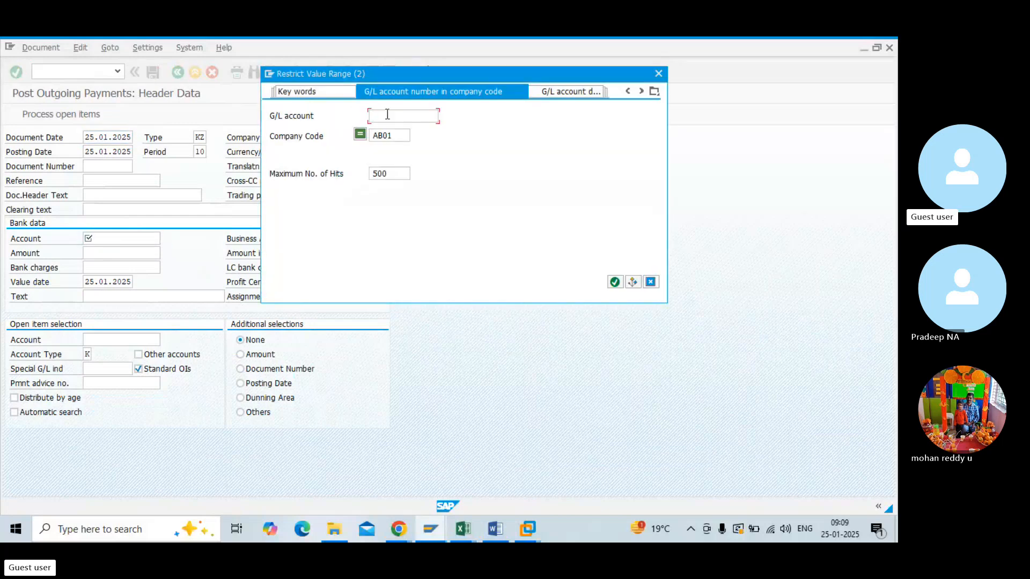
{"action": "key", "text": "Return"}
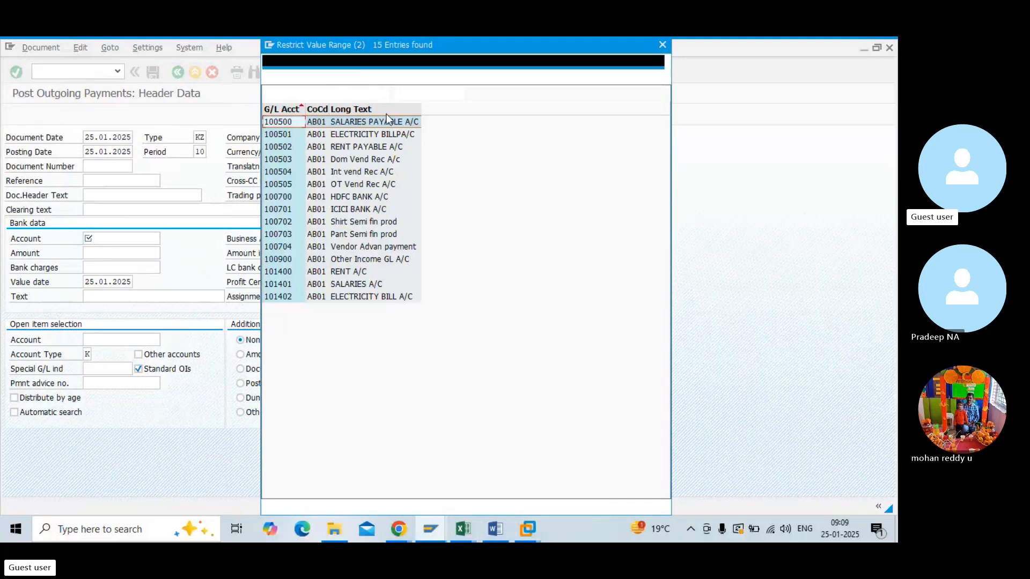
{"action": "double_click", "coordinate": [338, 196]}
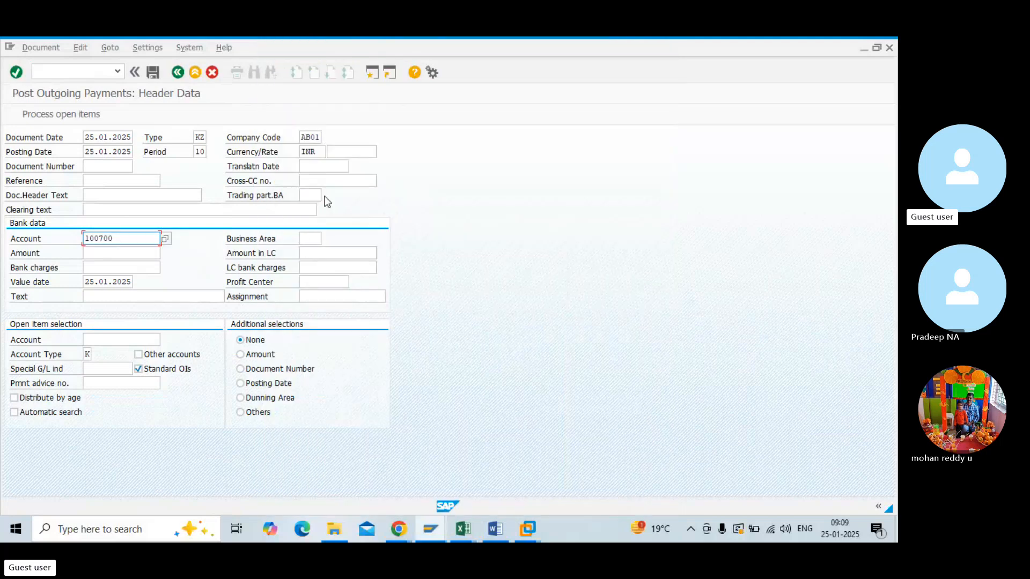
{"action": "left_click", "coordinate": [140, 257]}
{"action": "type", "text": "1000"}
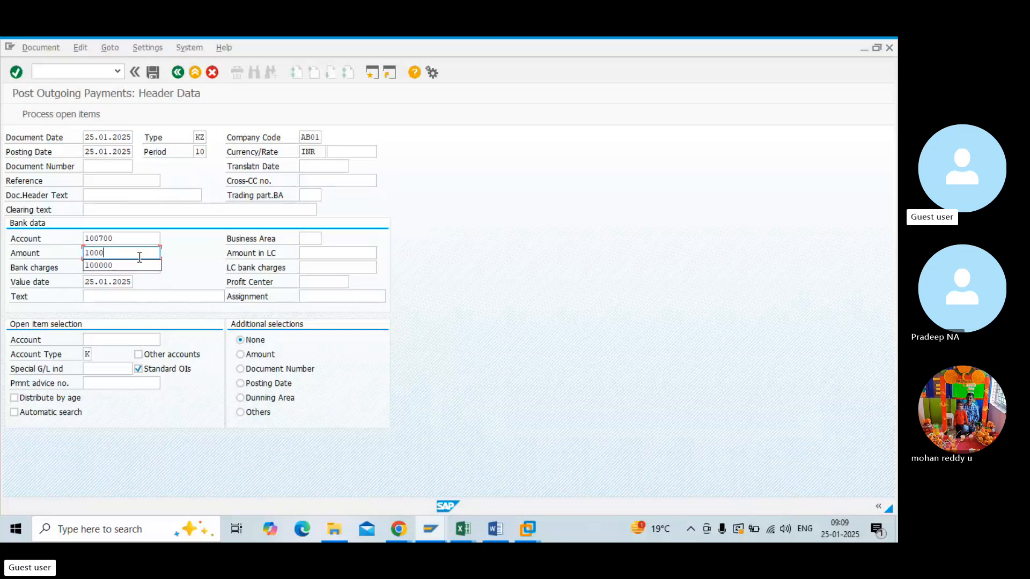
{"action": "left_click", "coordinate": [109, 266]}
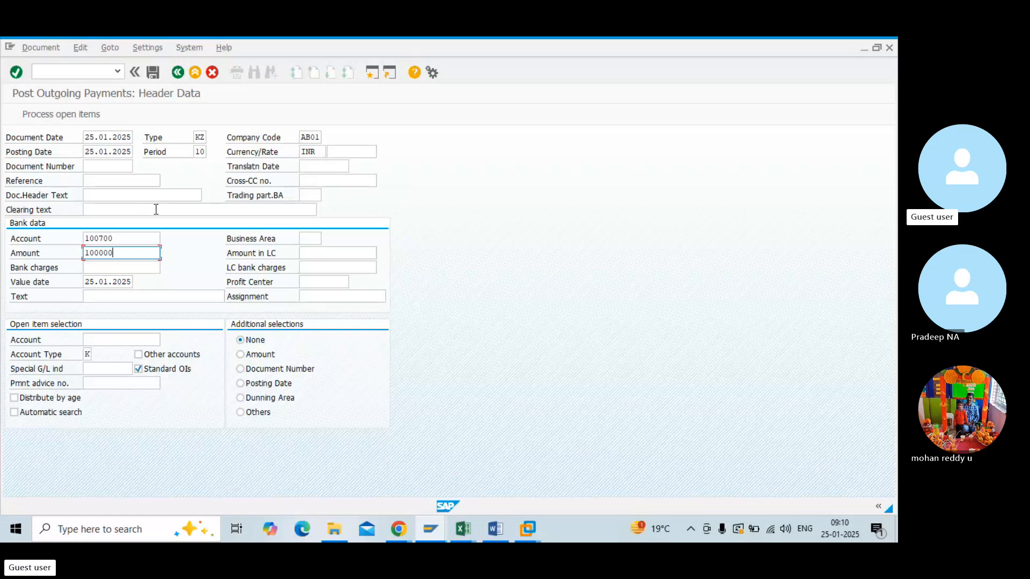
{"action": "key", "text": "Return"}
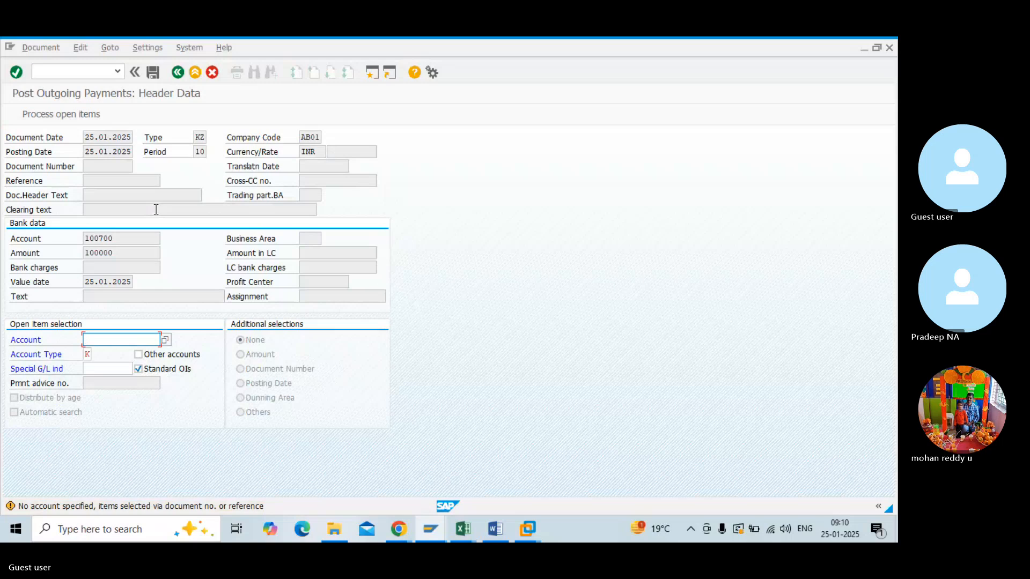
- Try to select open items for vendor Louis Philippe, using Document Number as the selection criterion
{"action": "left_click", "coordinate": [165, 339]}
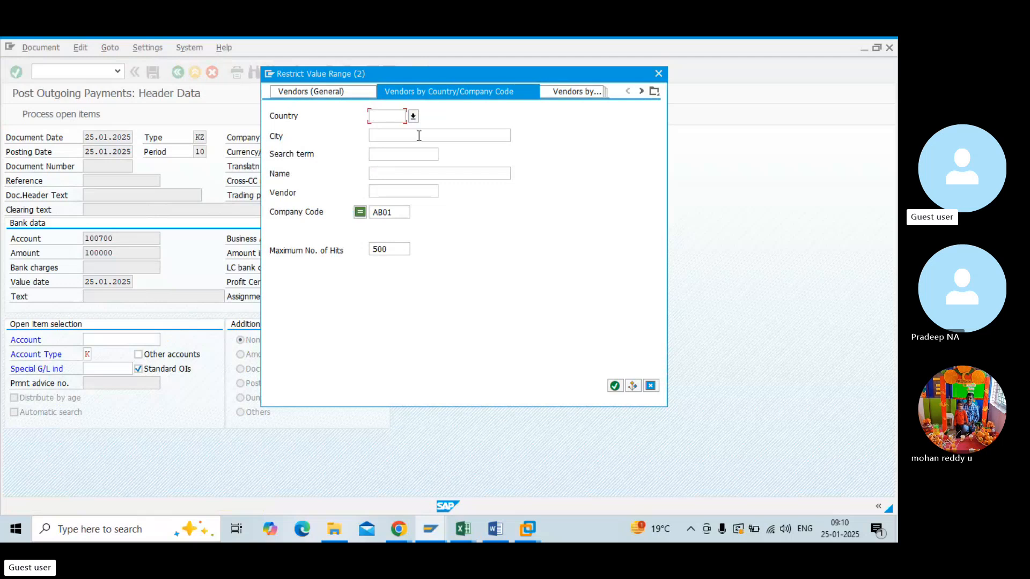
{"action": "key", "text": "Return"}
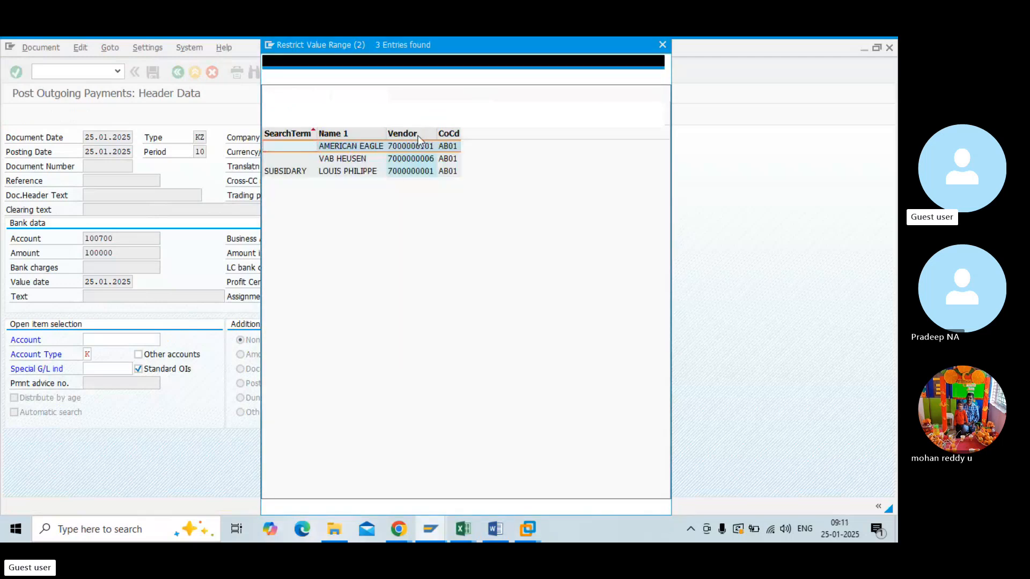
{"action": "double_click", "coordinate": [345, 172]}
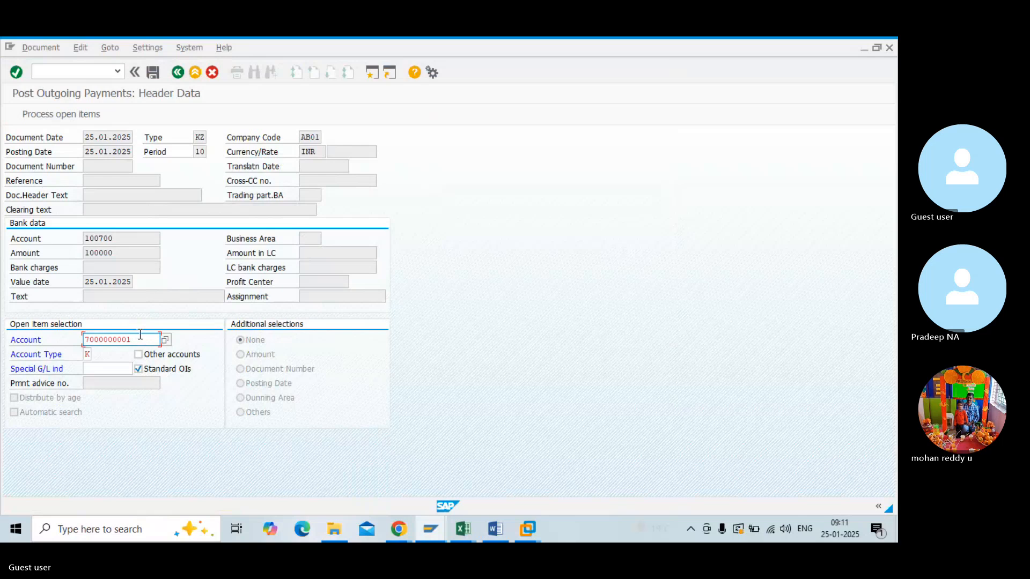
{"action": "key", "text": "Return"}
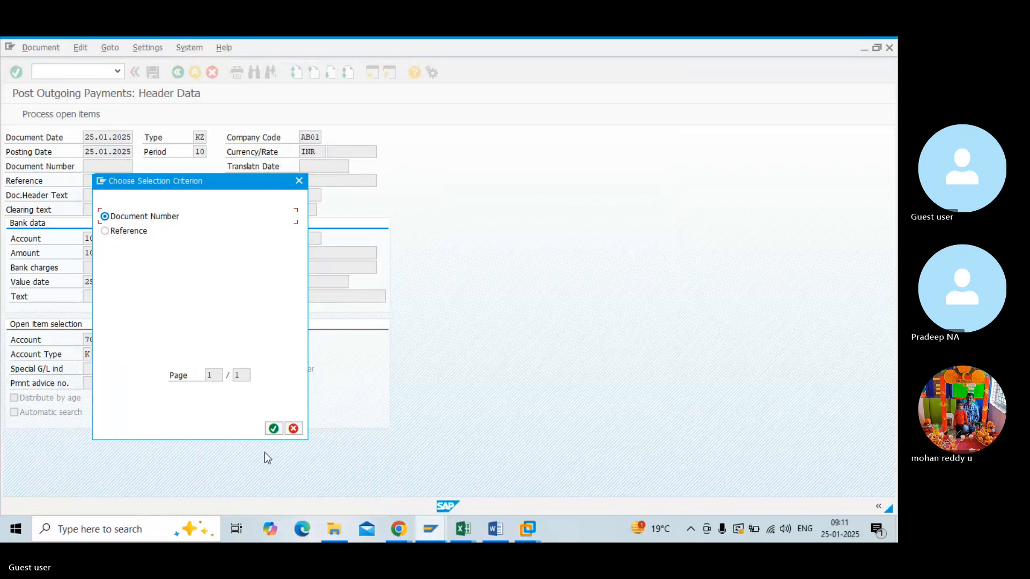
{"action": "left_click", "coordinate": [273, 432]}
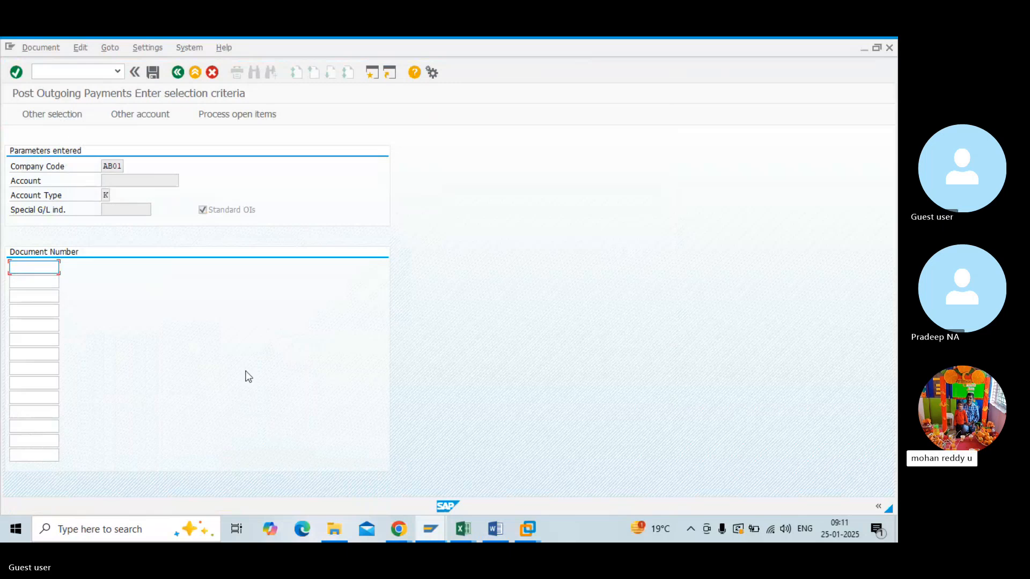
- Leave the open item selection criteria and go to the outgoing payment's display overview
{"action": "left_click", "coordinate": [174, 75]}
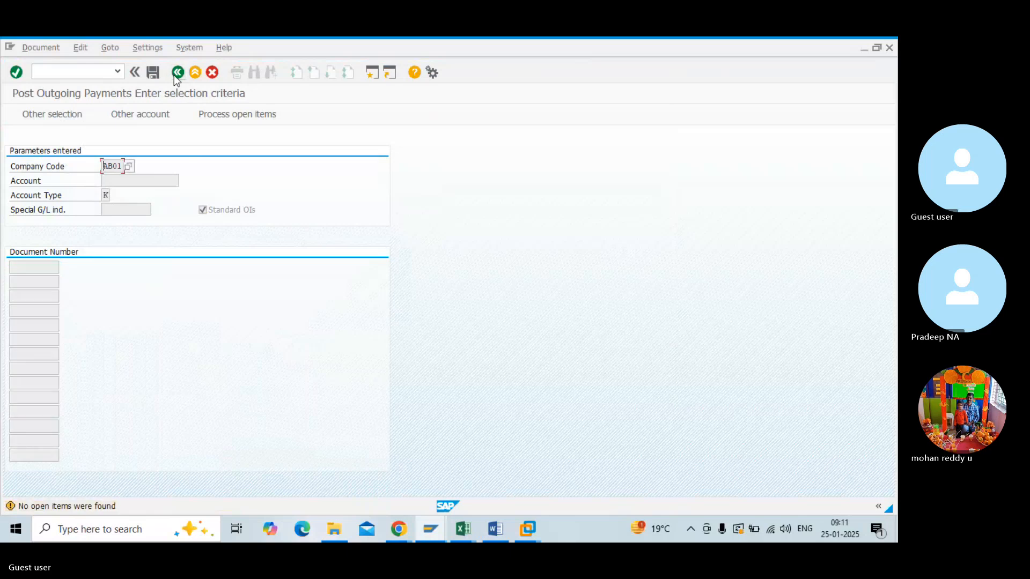
{"action": "left_click", "coordinate": [174, 75]}
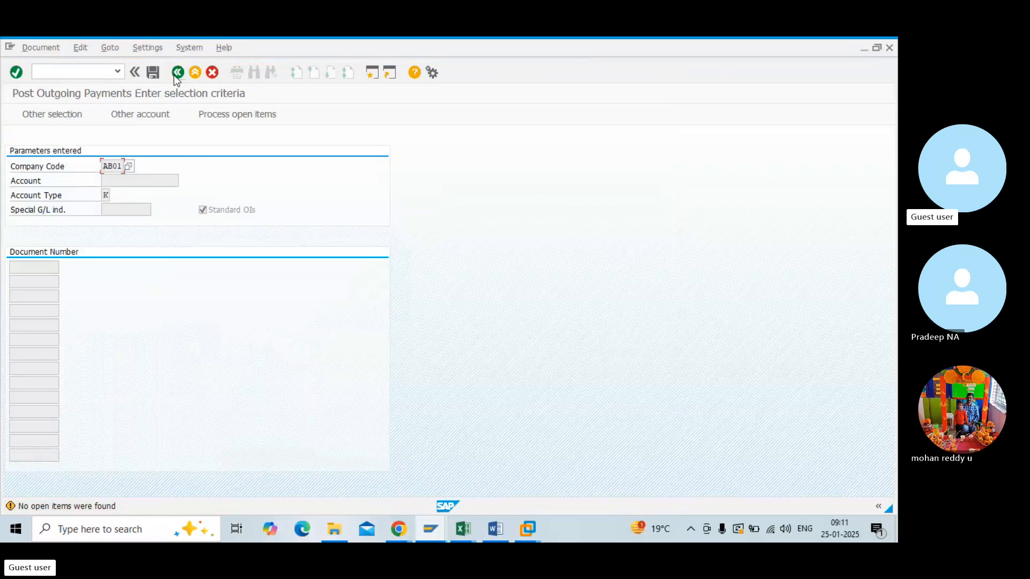
{"action": "left_click", "coordinate": [212, 76]}
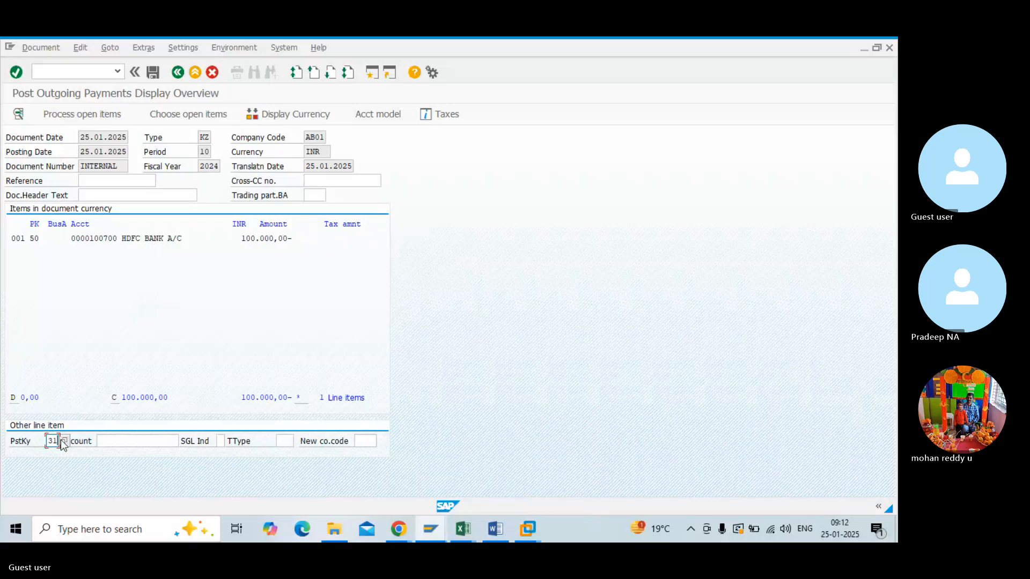
- Add another line item with posting key 31 for vendor Louis Philippe and open its item details
{"action": "key", "text": "Tab"}
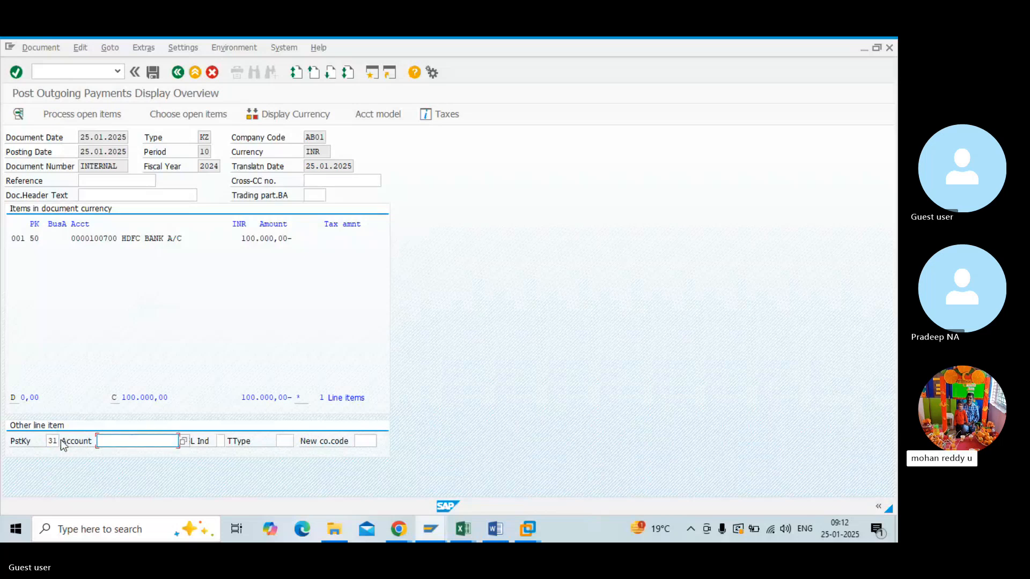
{"action": "left_click", "coordinate": [184, 441]}
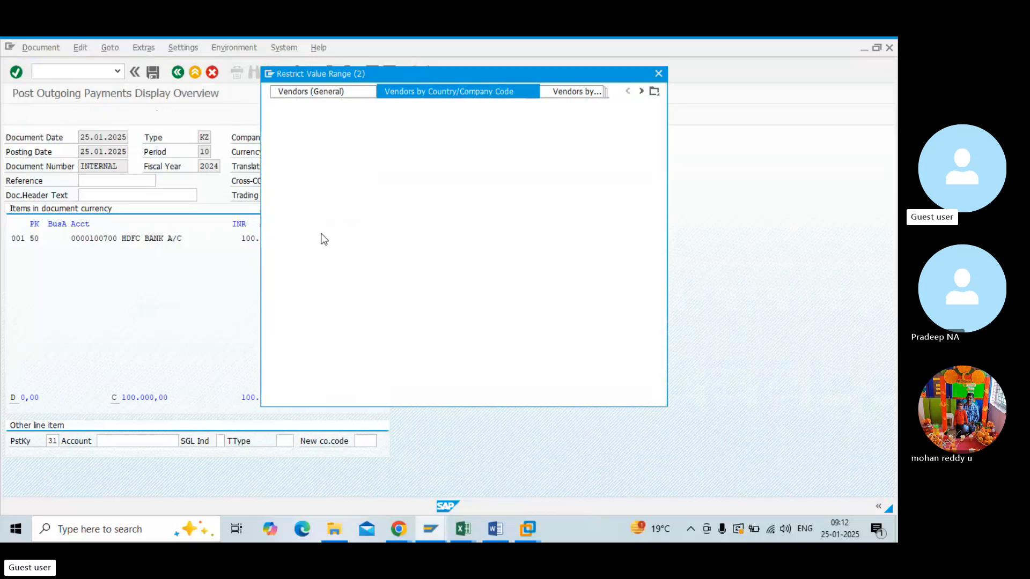
{"action": "key", "text": "Return"}
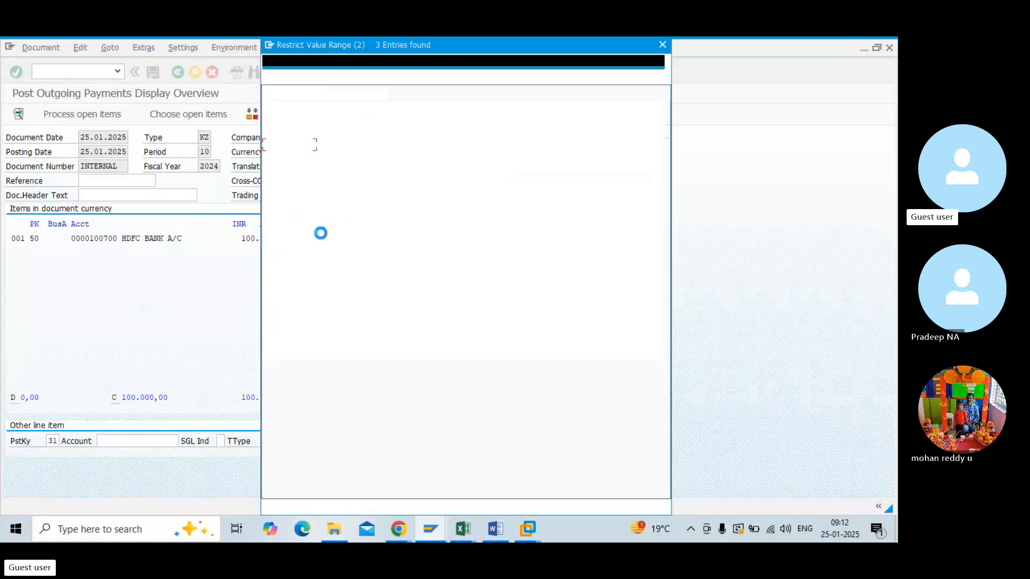
{"action": "double_click", "coordinate": [317, 175]}
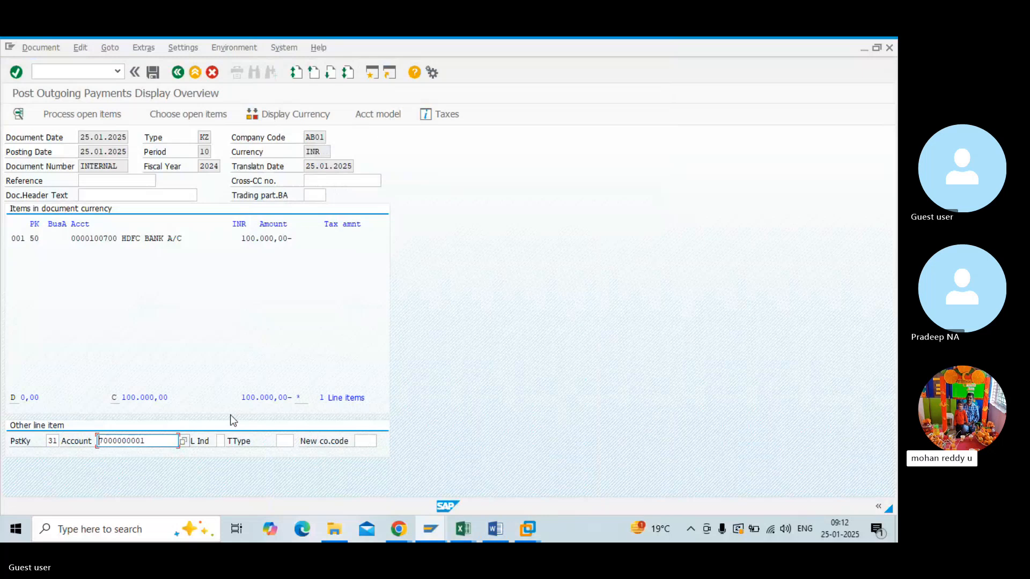
{"action": "key", "text": "Return"}
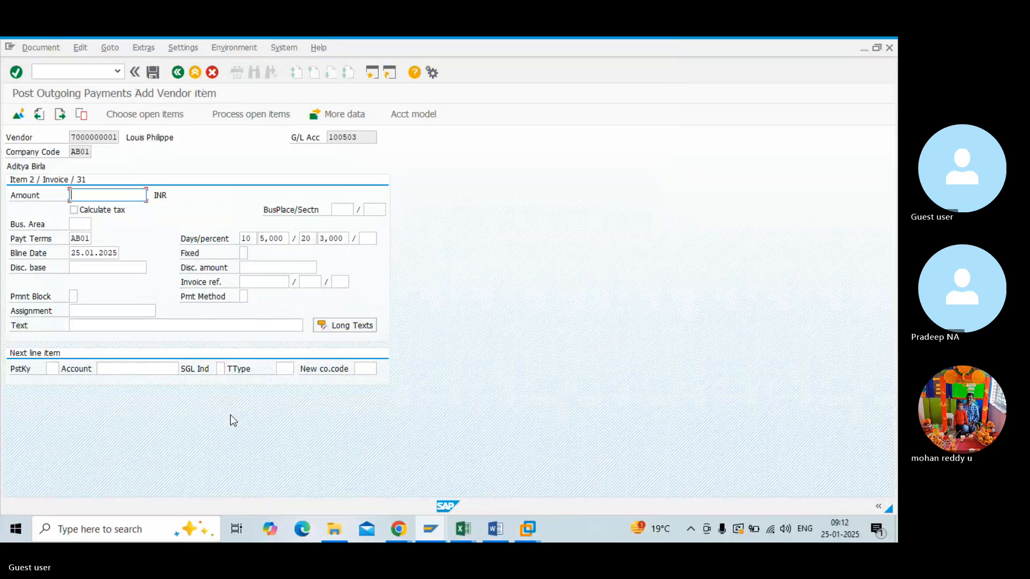
- Set the Louis Philippe vendor item's amount to 100000 INR and confirm the entry
{"action": "type", "text": "*"}
{"action": "key", "text": "Return"}
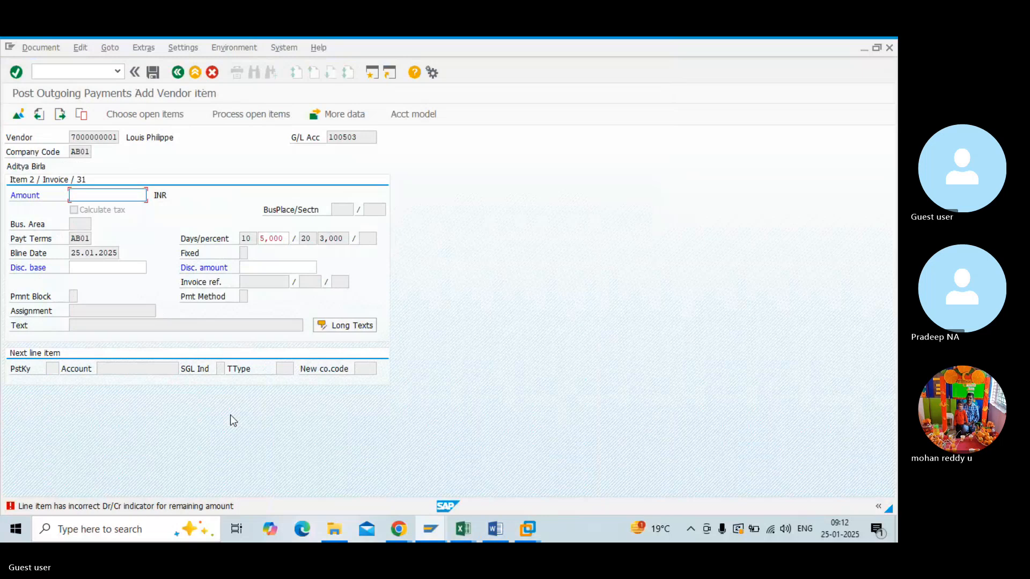
{"action": "type", "text": "1000"}
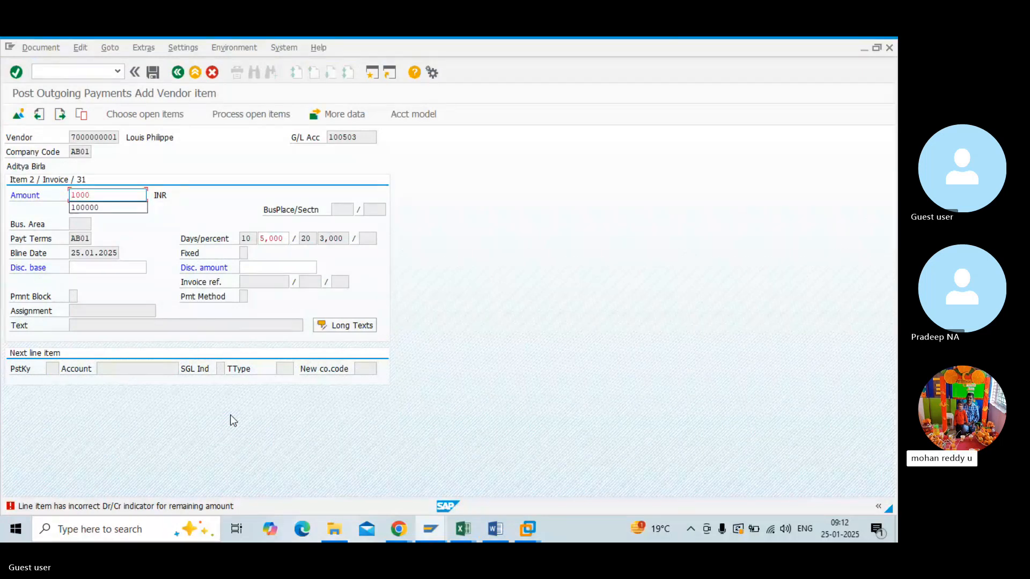
{"action": "left_click", "coordinate": [96, 212]}
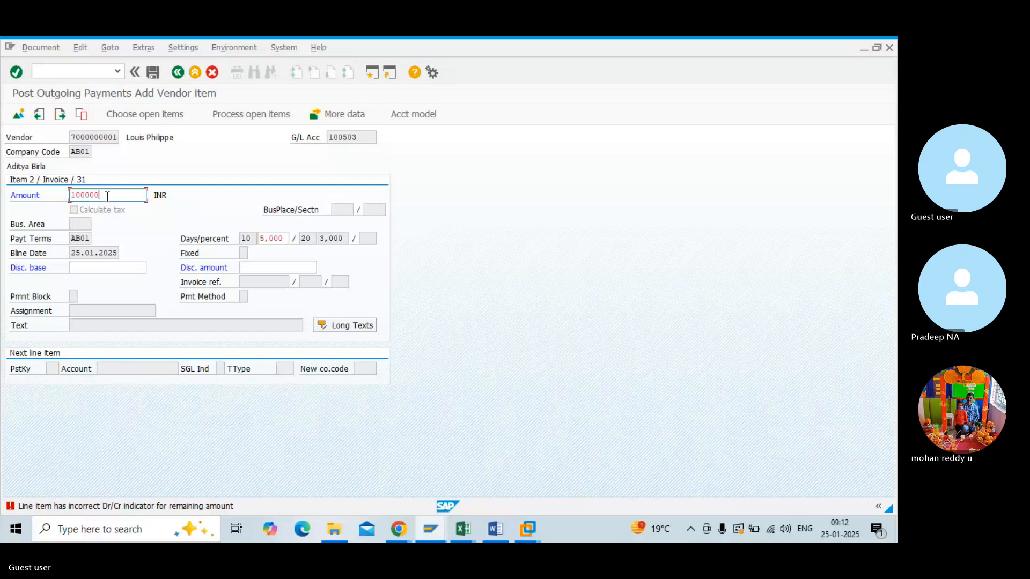
{"action": "key", "text": "Return"}
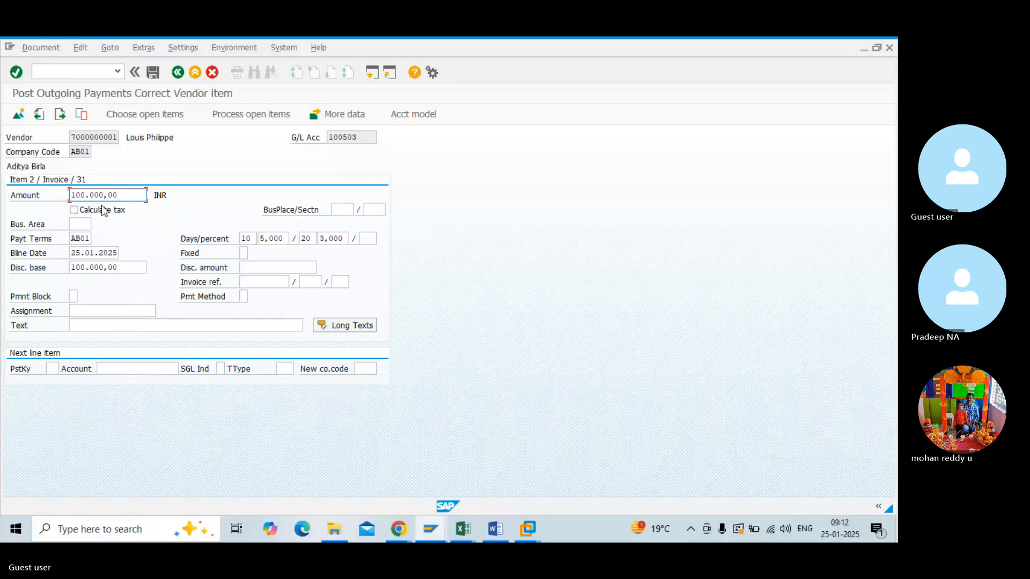
{"action": "left_click", "coordinate": [93, 324]}
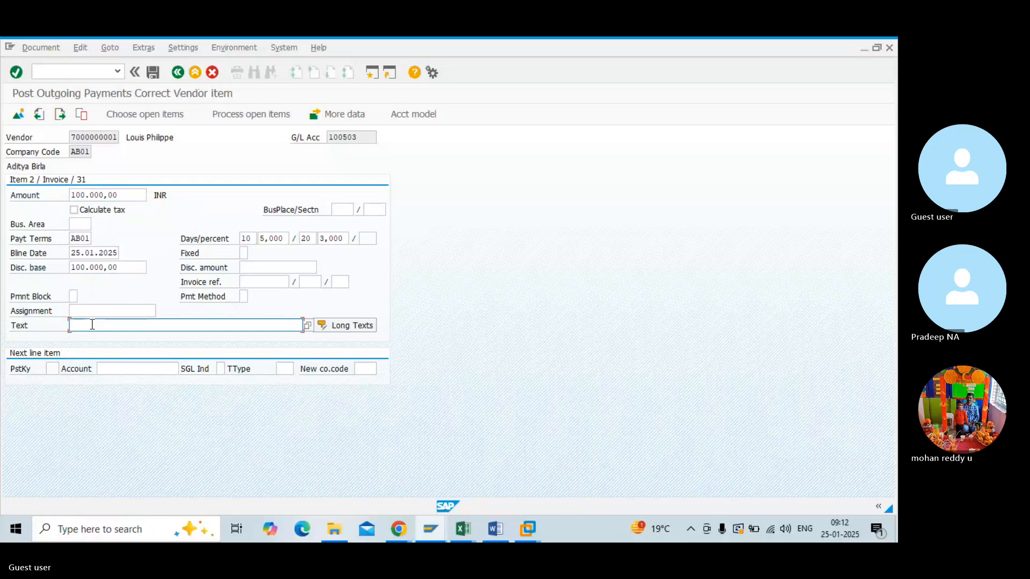
{"action": "type", "text": "t"}
{"action": "key", "text": "Return"}
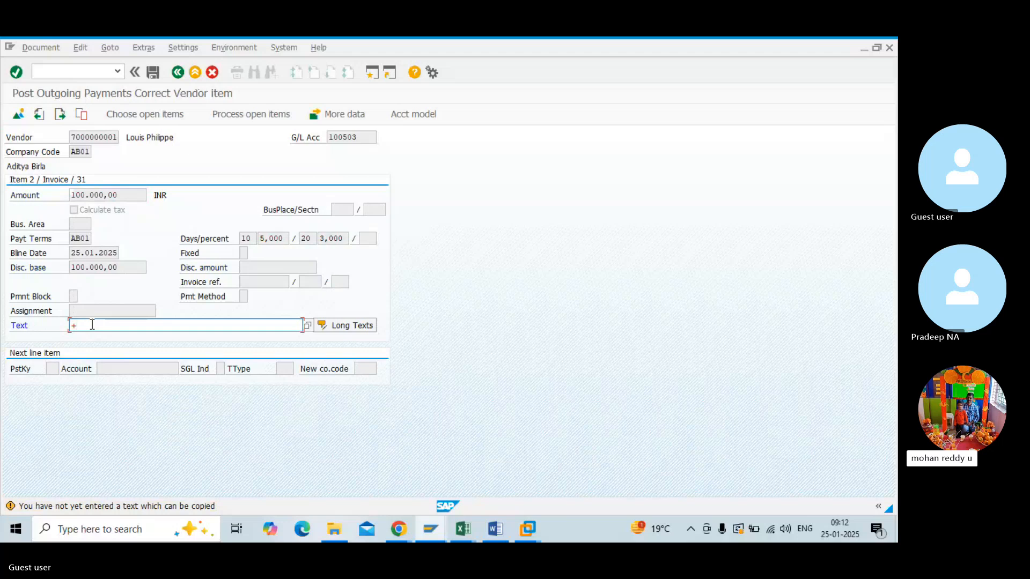
{"action": "key", "text": "BackSpace"}
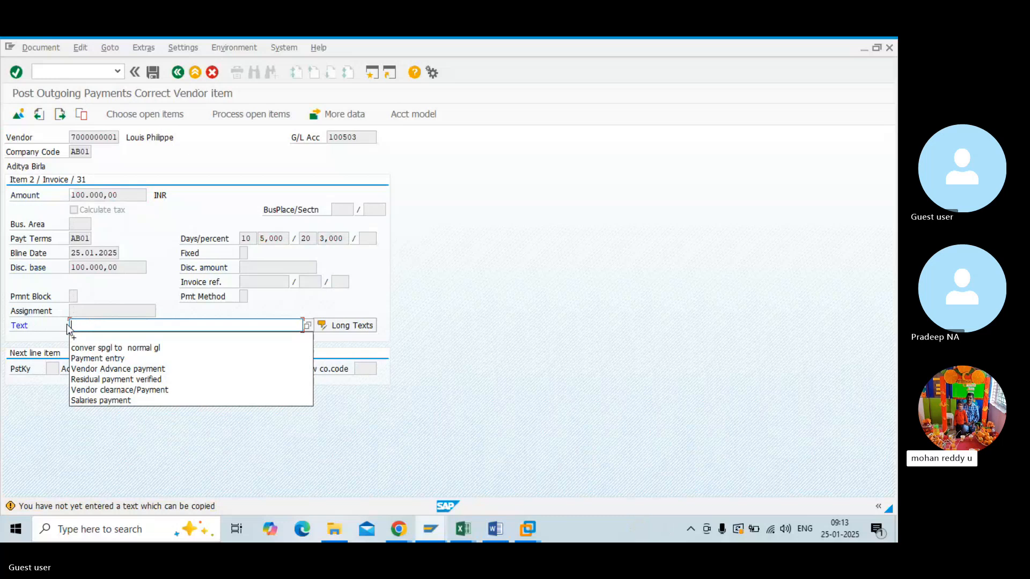
- Set the vendor line item's text to the earlier entry "Vendor clearnace/Payment"
{"action": "left_click", "coordinate": [49, 342]}
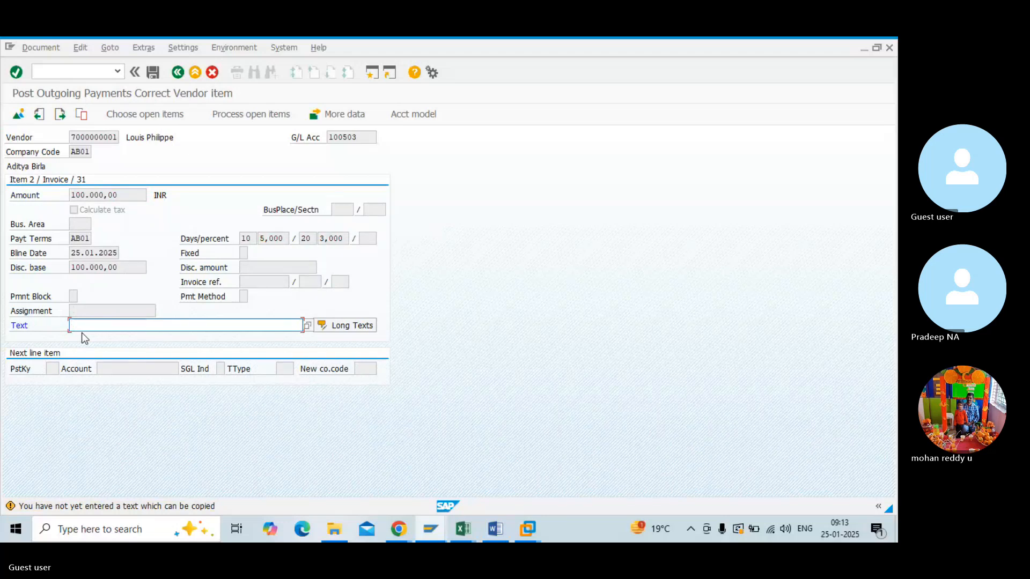
{"action": "type", "text": "Vend"}
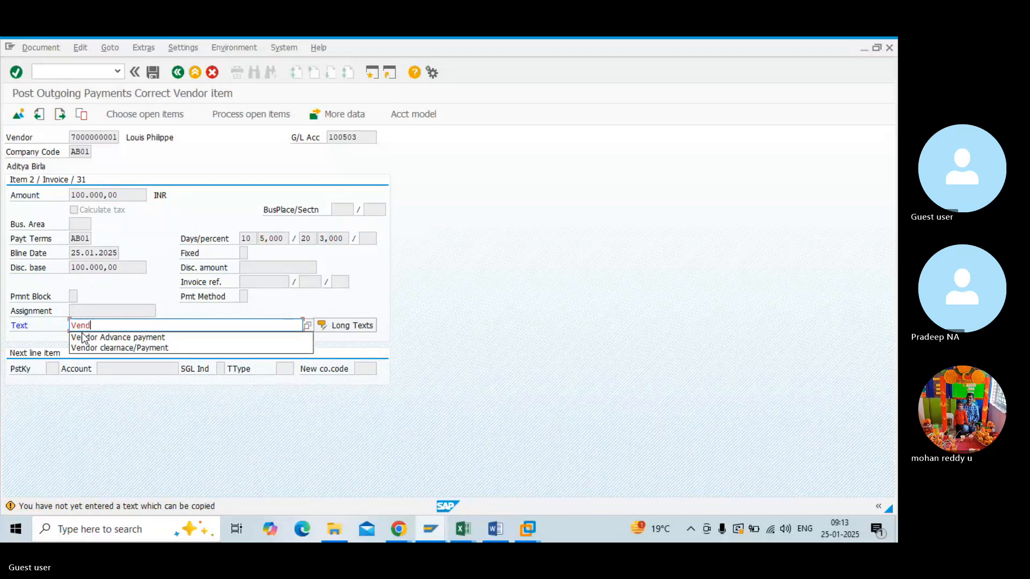
{"action": "left_click", "coordinate": [89, 348]}
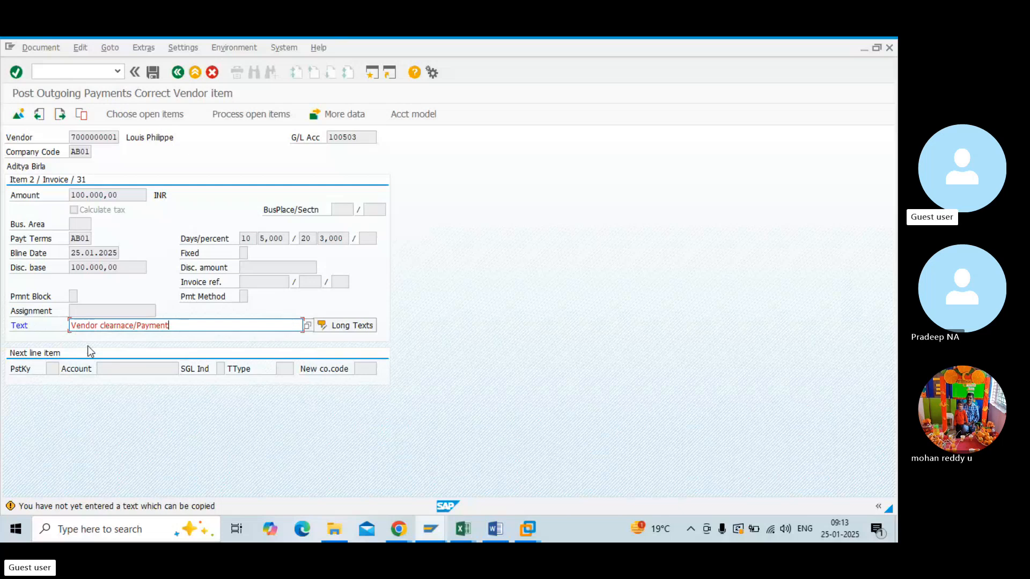
- Try to post the outgoing payment with its vendor line item, and exit the document, discarding the entered data
{"action": "key", "text": "Return"}
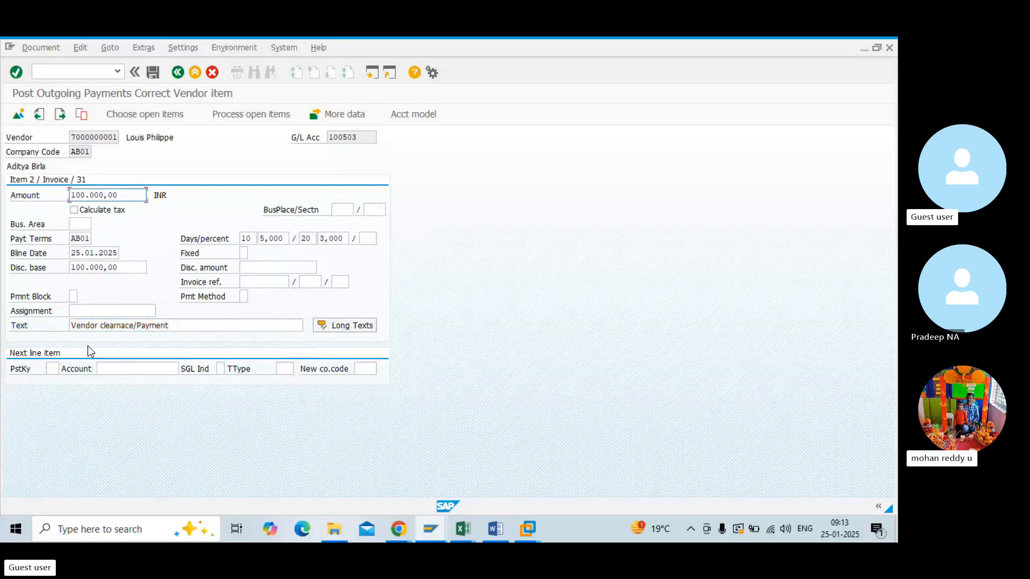
{"action": "left_click", "coordinate": [153, 72]}
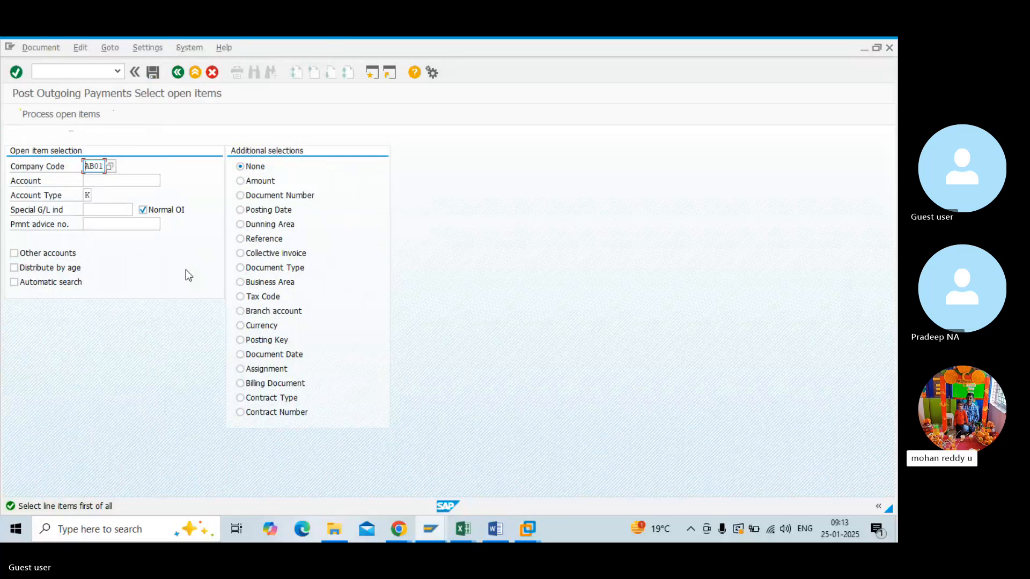
{"action": "left_click", "coordinate": [210, 74]}
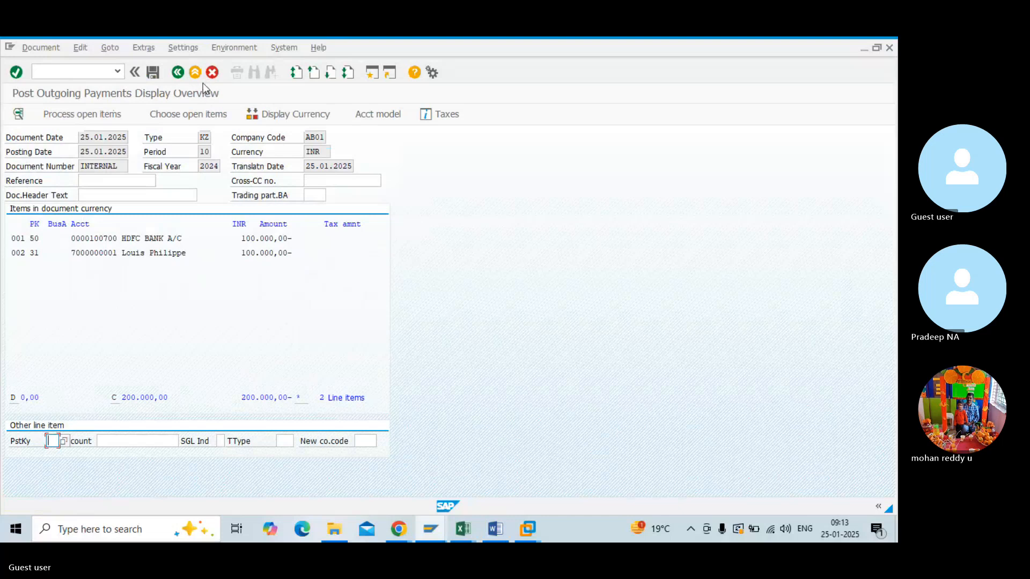
{"action": "left_click", "coordinate": [212, 72]}
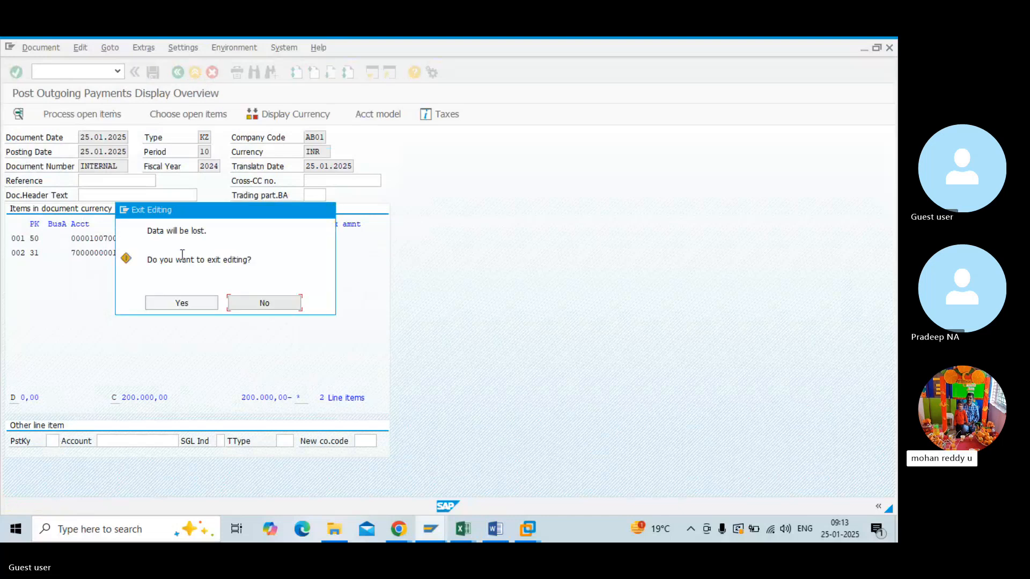
{"action": "left_click", "coordinate": [177, 304]}
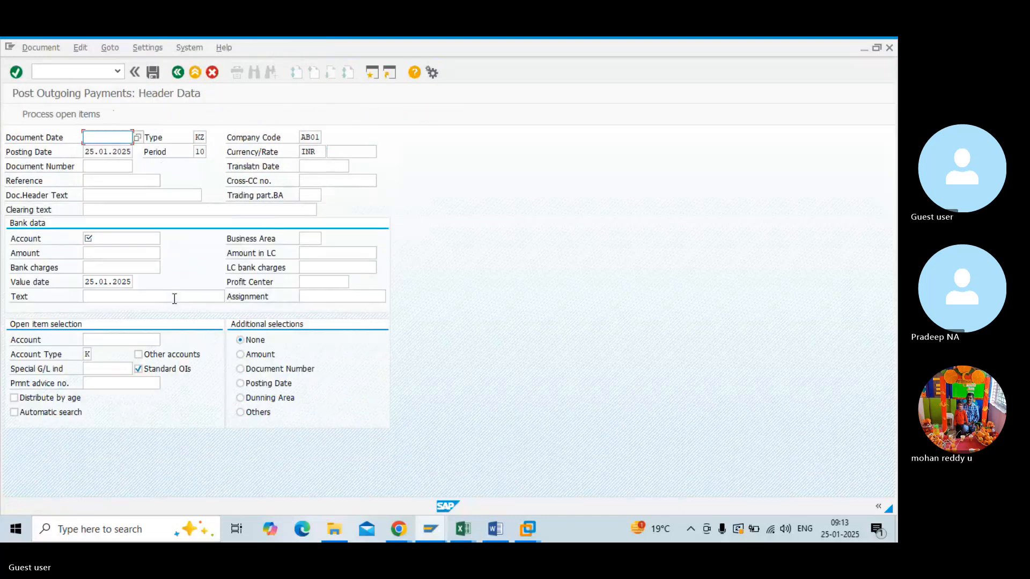
- Restart transaction F-53 and set the document date to 25.01.2025
{"action": "left_click", "coordinate": [92, 72]}
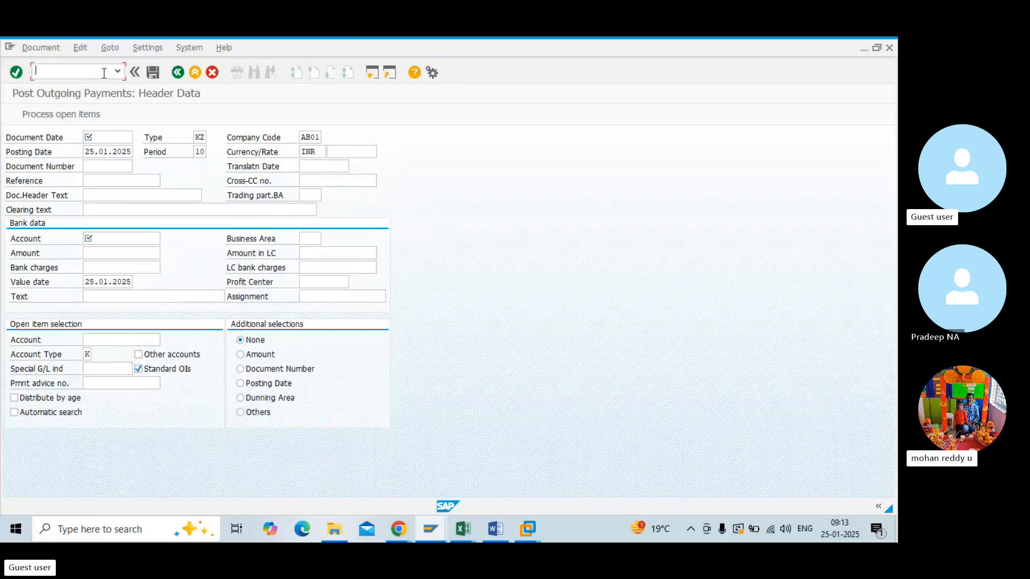
{"action": "type", "text": "/"}
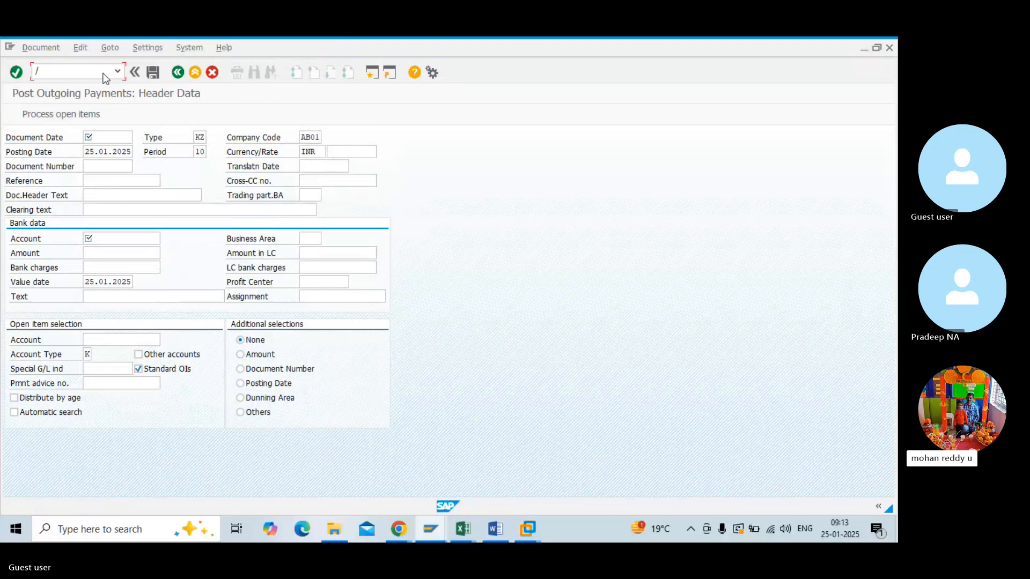
{"action": "type", "text": "nf-53"}
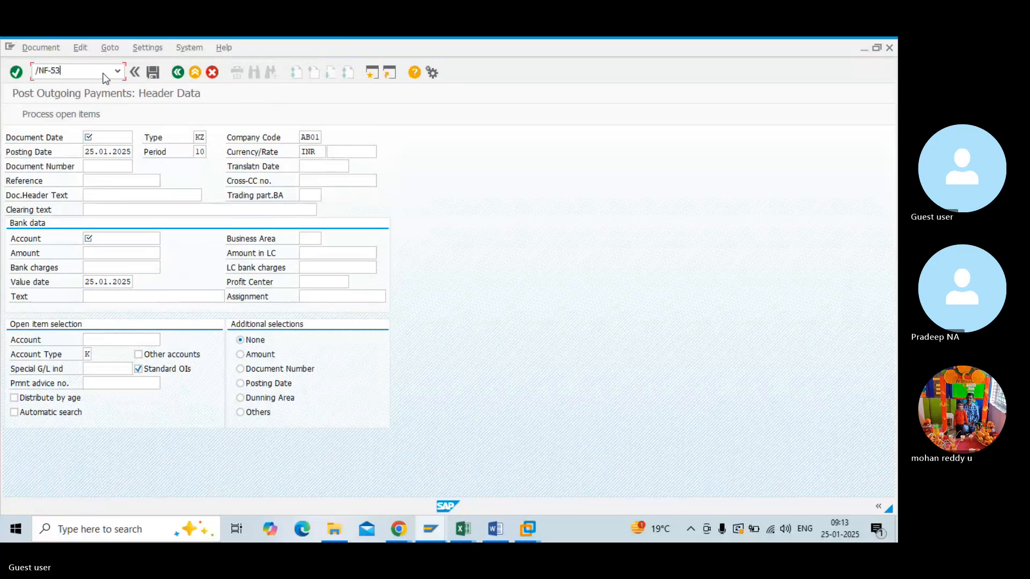
{"action": "key", "text": "Return"}
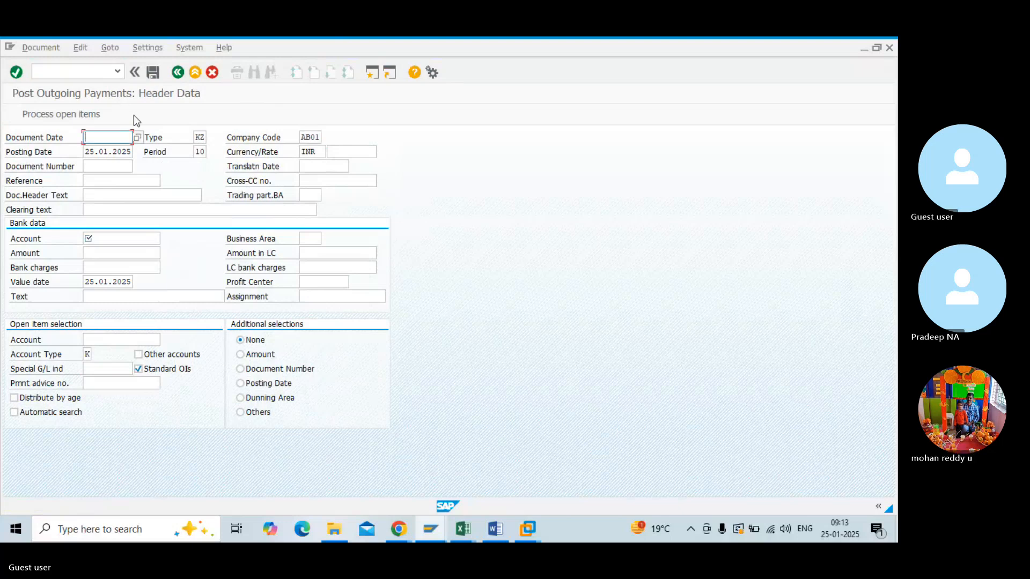
{"action": "left_click", "coordinate": [137, 136]}
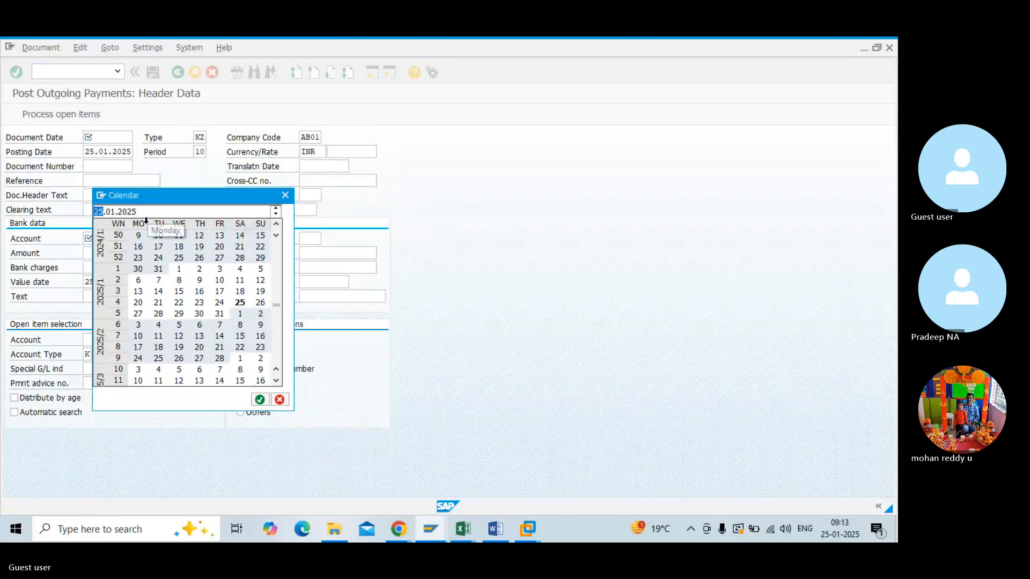
{"action": "double_click", "coordinate": [240, 302]}
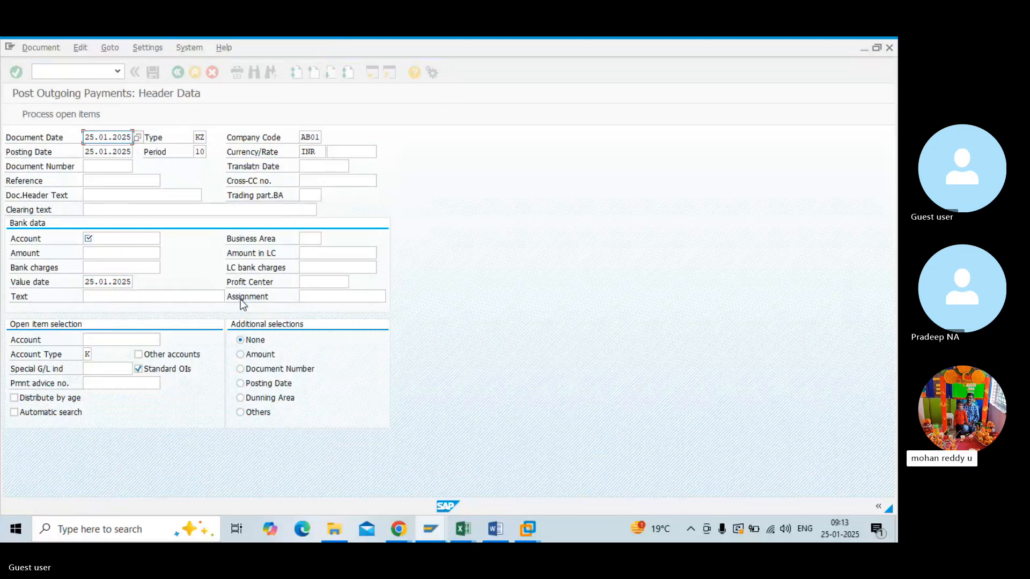
- Enter 12 as the payment's document number
{"action": "left_click", "coordinate": [112, 167]}
{"action": "type", "text": "12"}
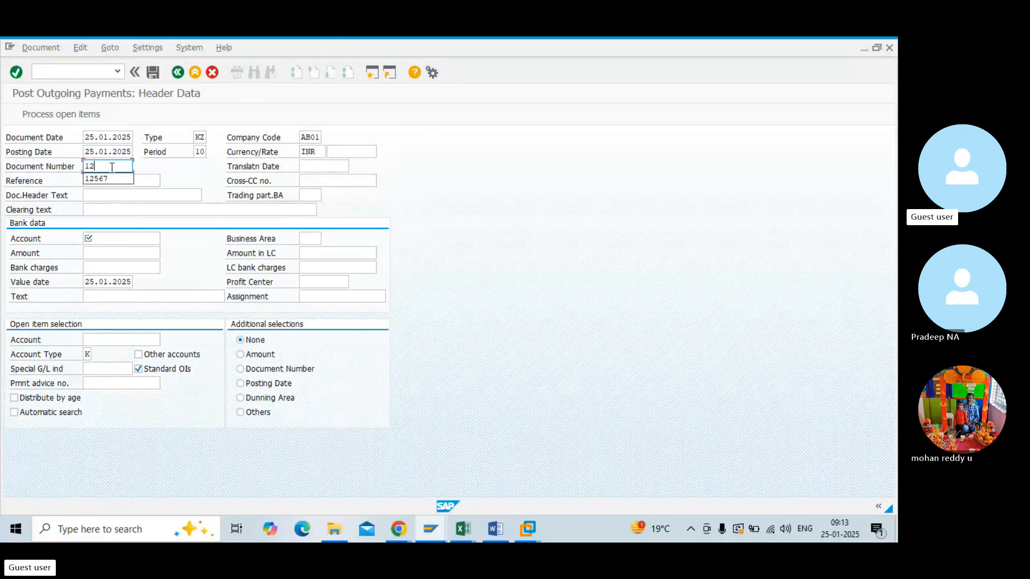
{"action": "left_click", "coordinate": [198, 169]}
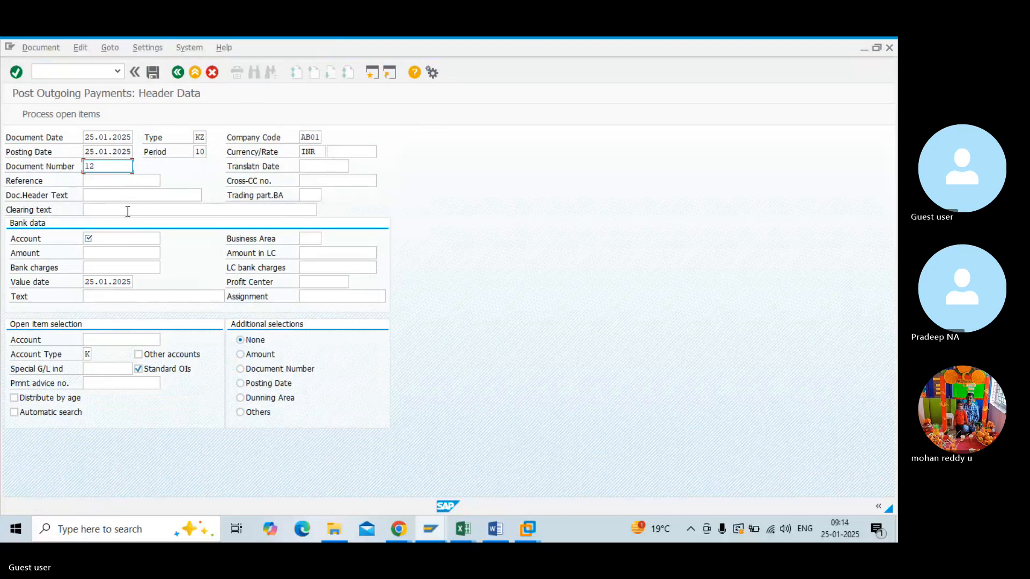
- Look up the G/L accounts of company code AB01 and choose HDFC BANK A/C (100700) as the bank account
{"action": "left_click", "coordinate": [110, 237]}
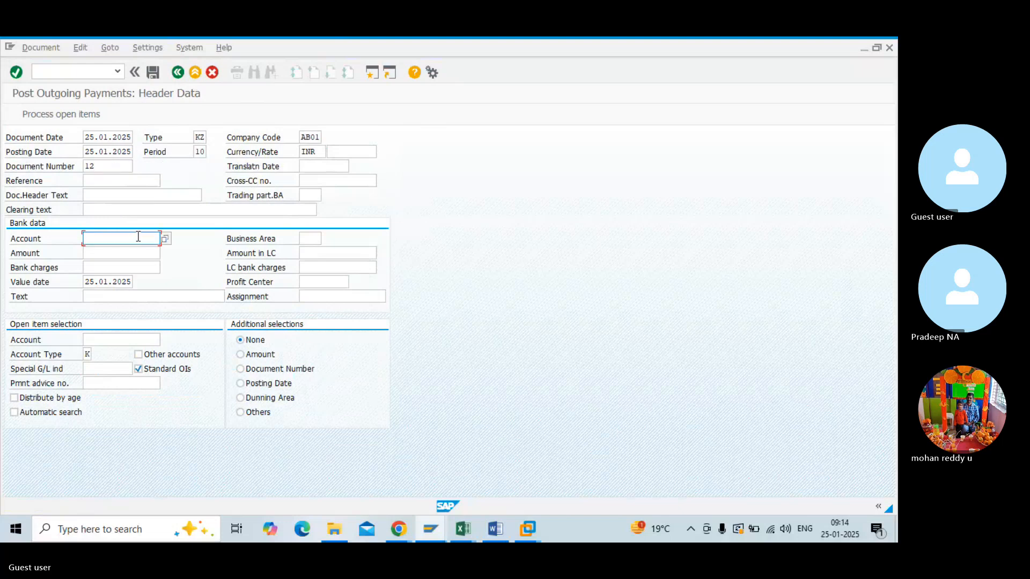
{"action": "left_click", "coordinate": [166, 238]}
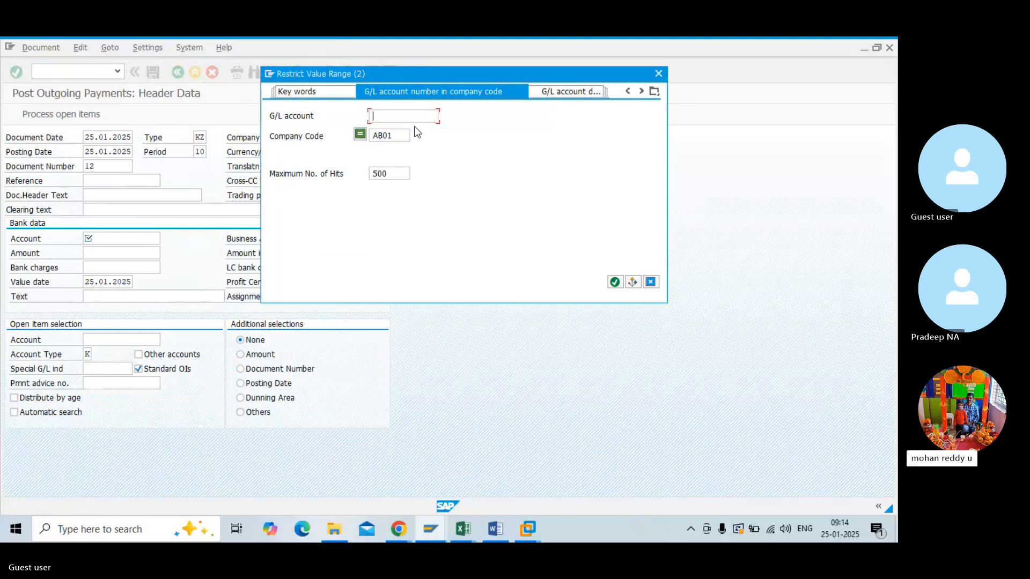
{"action": "key", "text": "Return"}
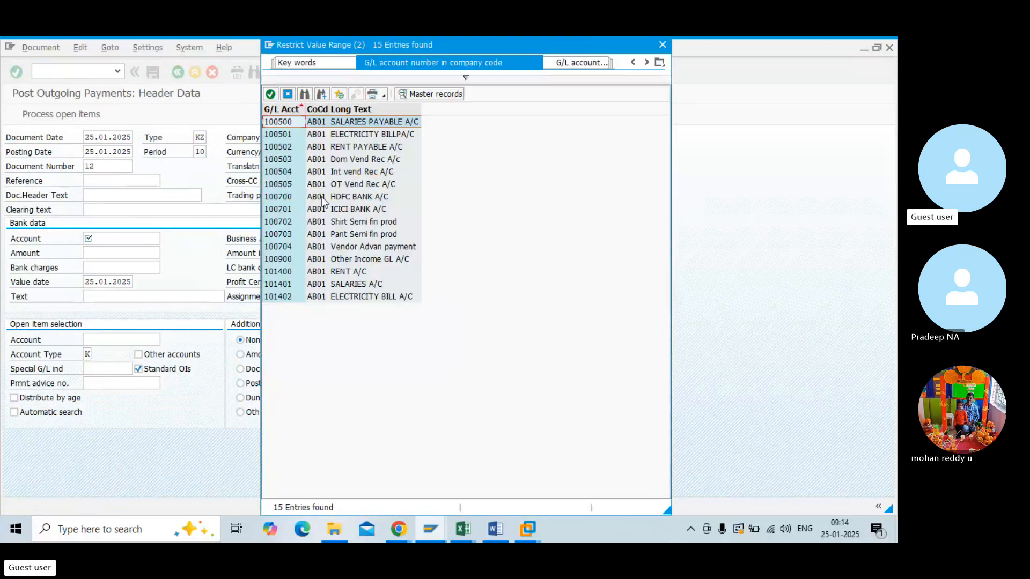
{"action": "double_click", "coordinate": [310, 197]}
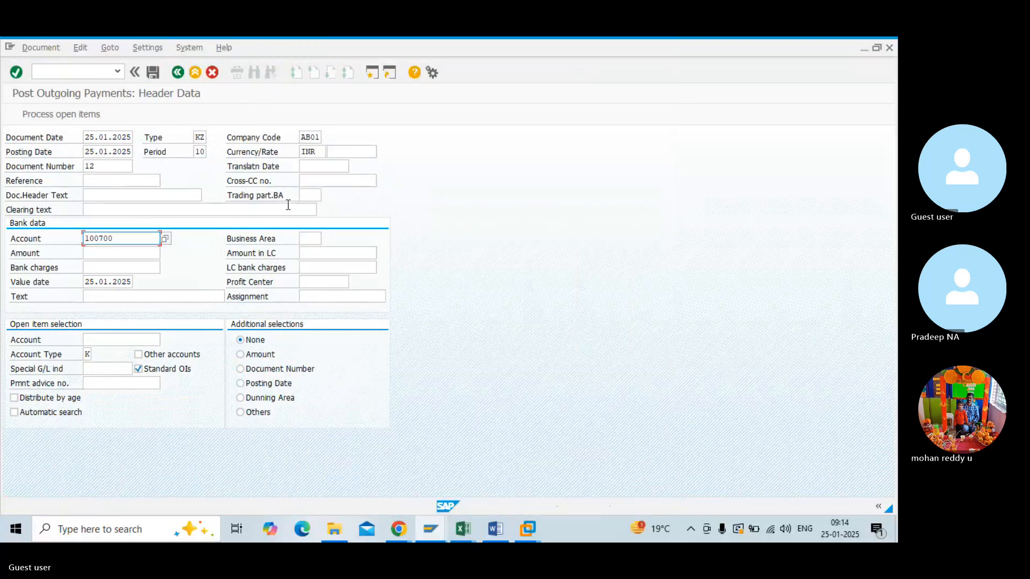
- Set the bank data amount to 100000 and open the vendor search for the open item account
{"action": "left_click", "coordinate": [136, 252]}
{"action": "type", "text": "100"}
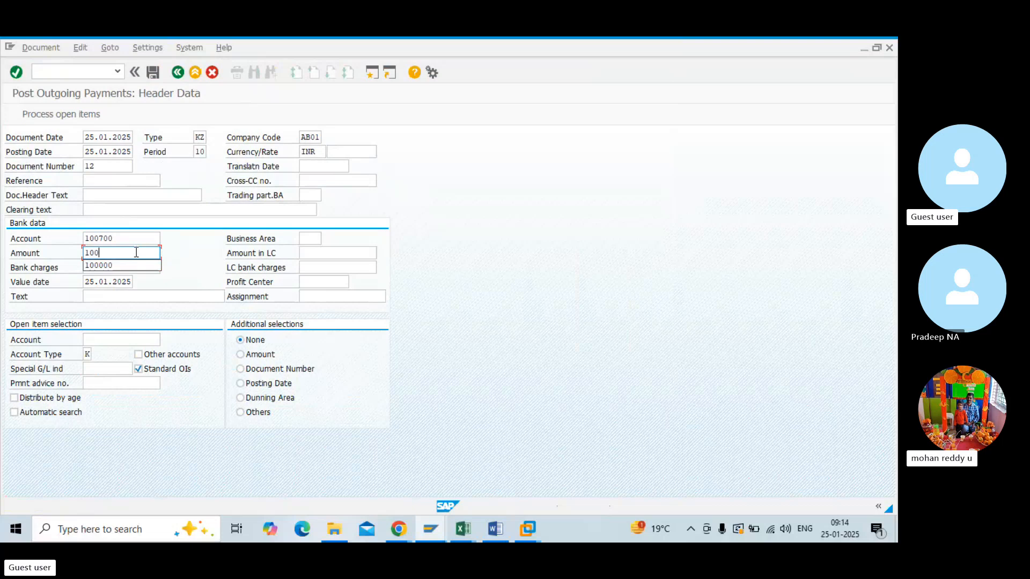
{"action": "type", "text": "0"}
{"action": "left_click", "coordinate": [114, 267]}
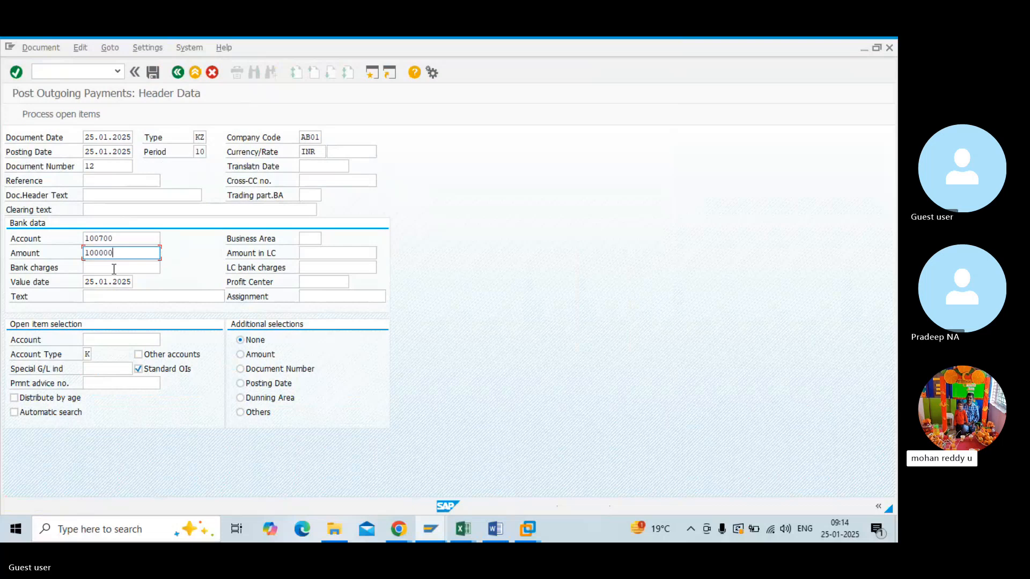
{"action": "key", "text": "BackSpace"}
{"action": "key", "text": "BackSpace"}
{"action": "key", "text": "BackSpace"}
{"action": "key", "text": "BackSpace"}
{"action": "key", "text": "BackSpace"}
{"action": "key", "text": "BackSpace"}
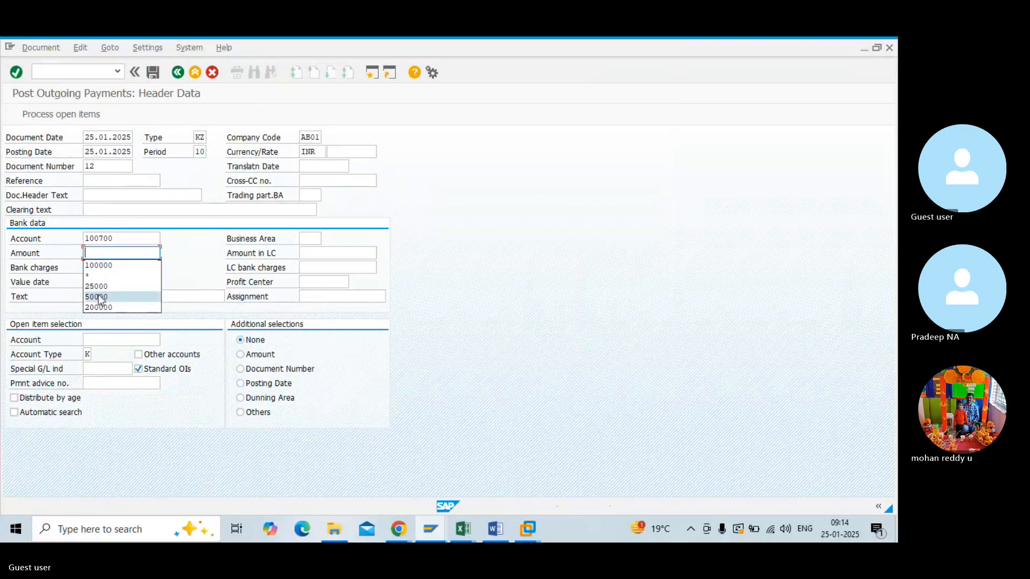
{"action": "left_click", "coordinate": [101, 268]}
{"action": "left_click", "coordinate": [107, 339]}
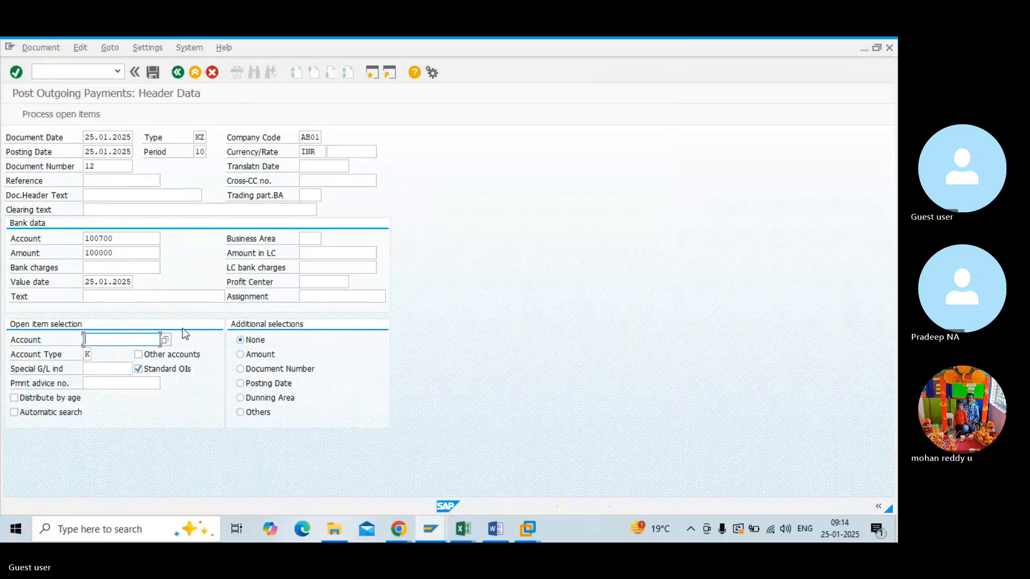
{"action": "left_click", "coordinate": [168, 336]}
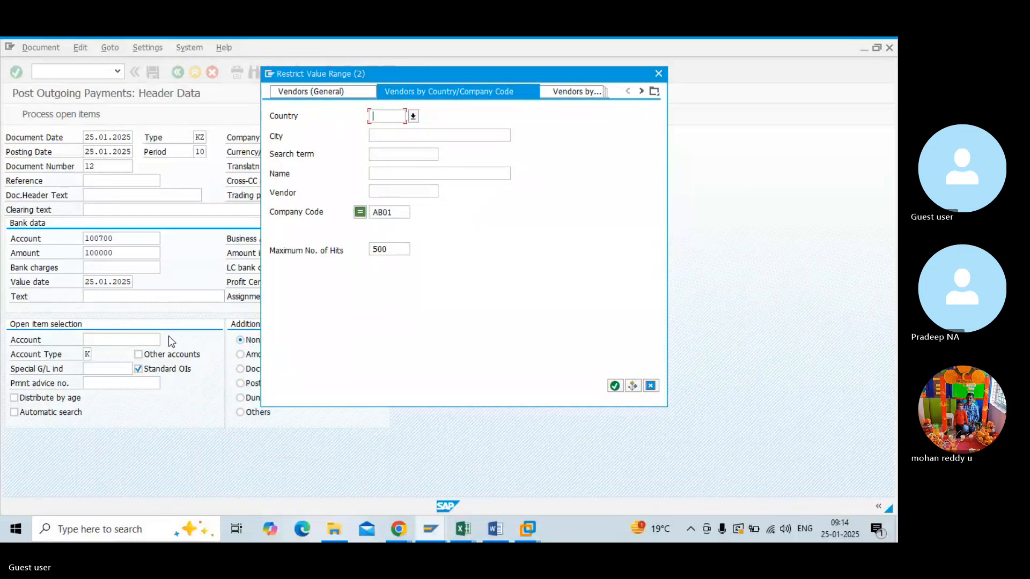
- Switch to the Skype call in Chrome, mute the microphone, and return to SAP
{"action": "key", "text": "alt+Tab"}
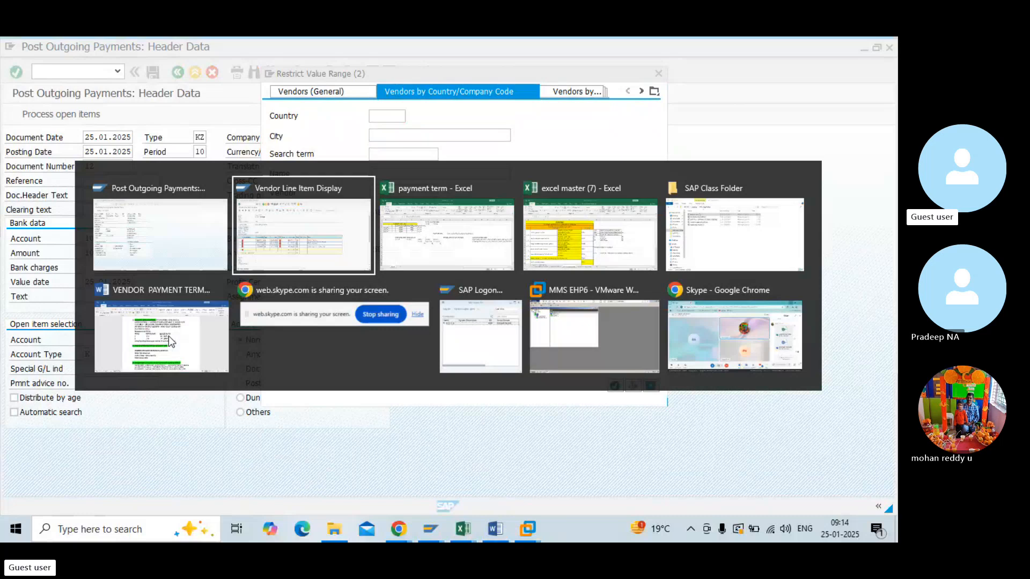
{"action": "key", "text": "alt+Down"}
{"action": "key", "text": "alt+Right"}
{"action": "key", "text": "alt+Right"}
{"action": "key", "text": "alt+Right"}
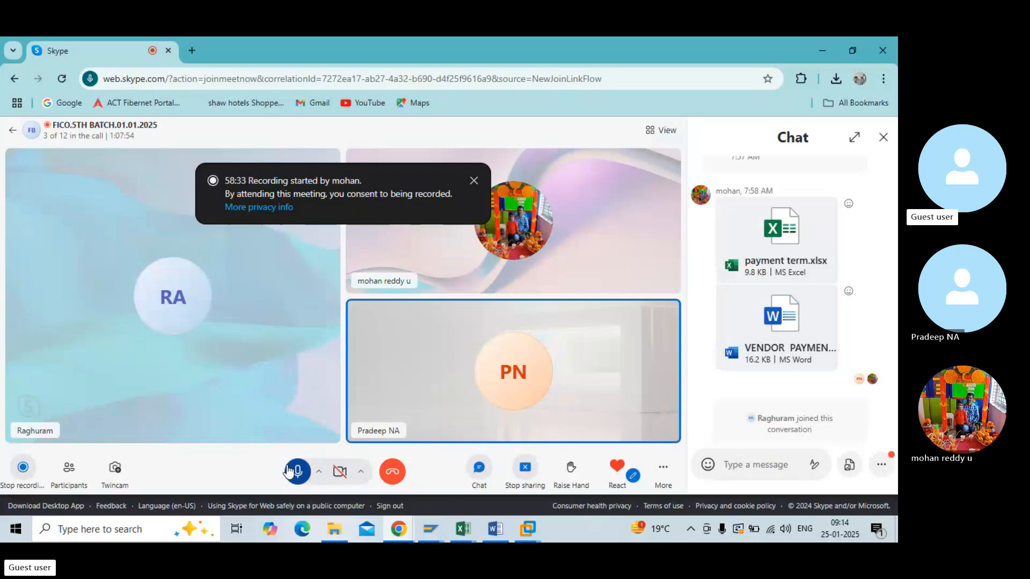
{"action": "left_click", "coordinate": [290, 472]}
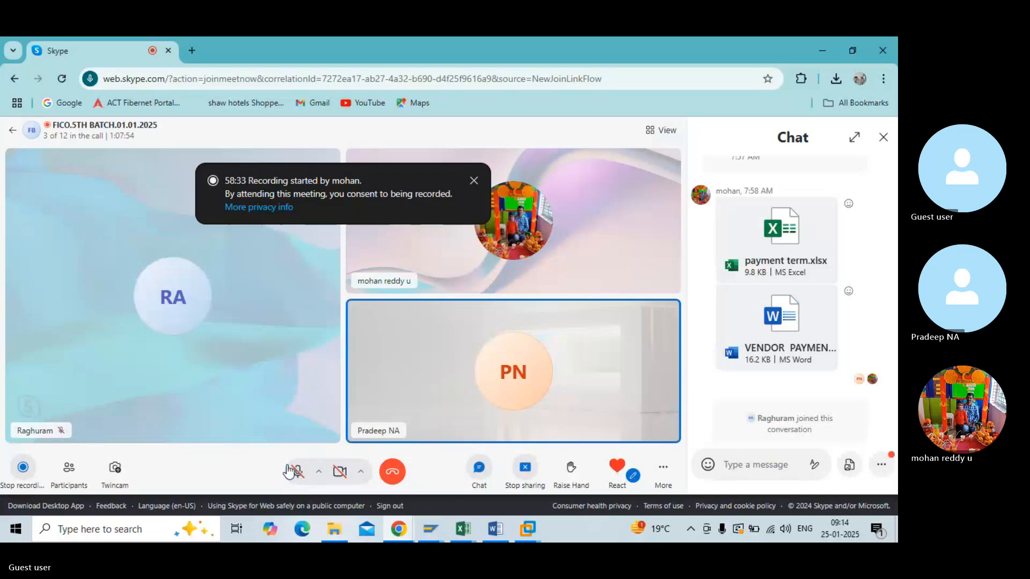
{"action": "key", "text": "alt+Tab"}
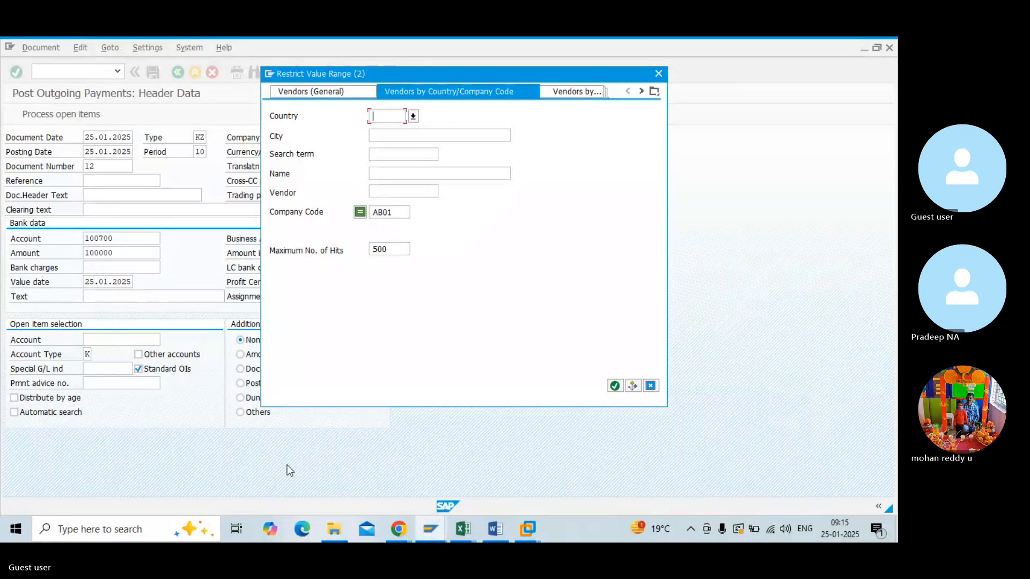
- Search vendors in country IN and choose Louis Philippe as the open item account, confirming the header data
{"action": "type", "text": "IN"}
{"action": "key", "text": "Return"}
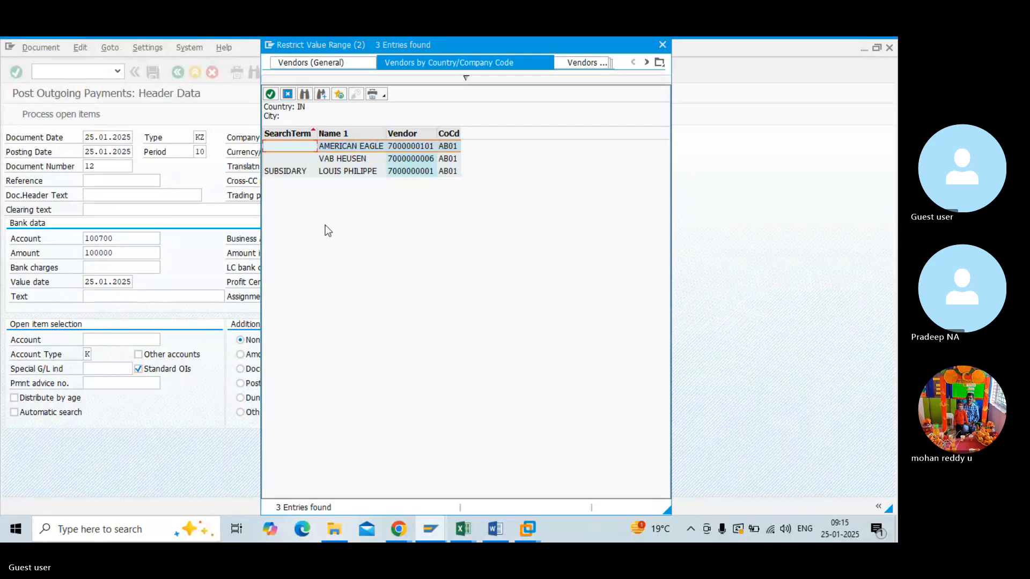
{"action": "left_click", "coordinate": [324, 171]}
{"action": "double_click", "coordinate": [324, 170]}
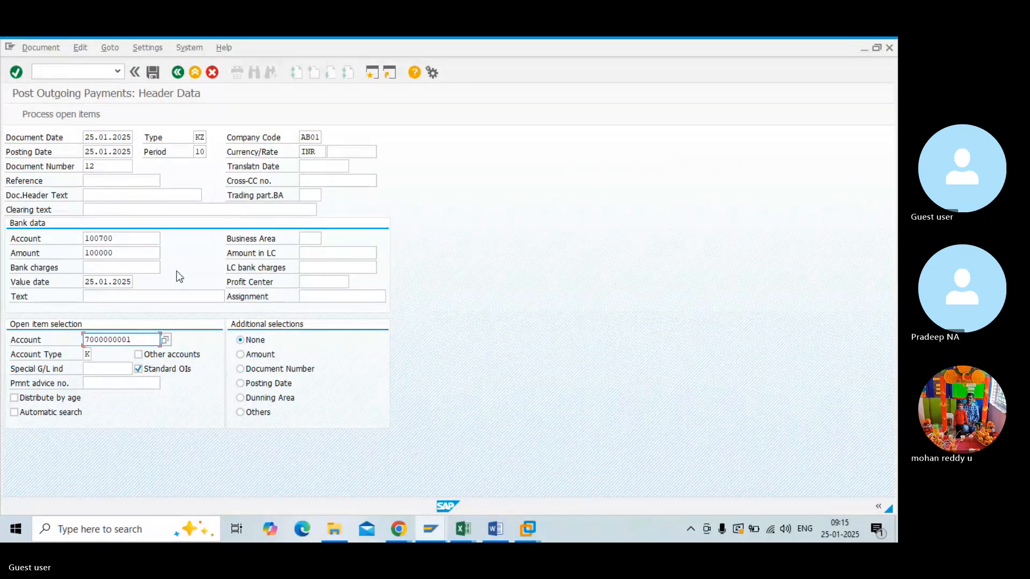
{"action": "key", "text": "Return"}
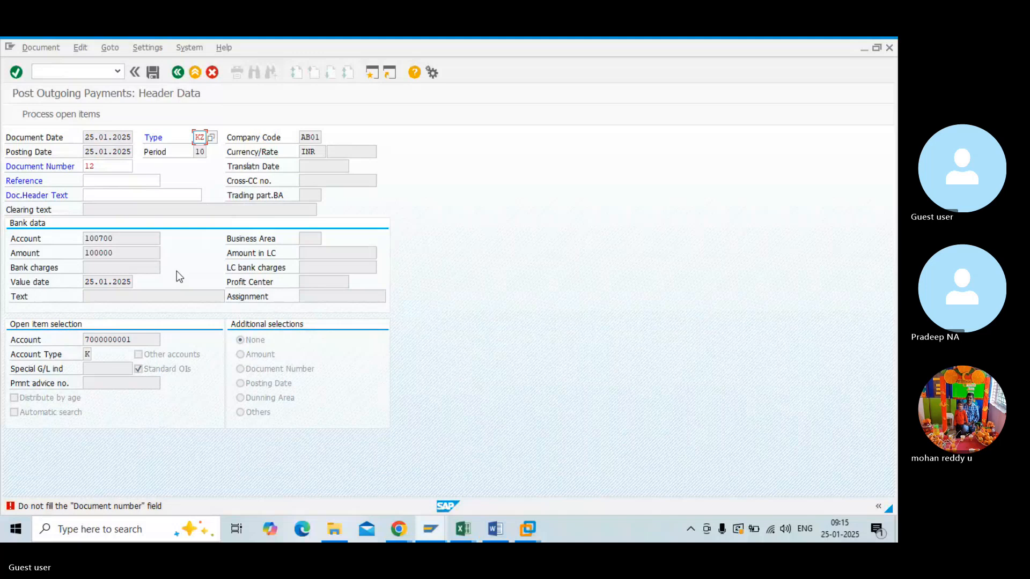
- Clear the document number and proceed to the vendor's open items
{"action": "left_click", "coordinate": [102, 169]}
{"action": "key", "text": "BackSpace"}
{"action": "key", "text": "BackSpace"}
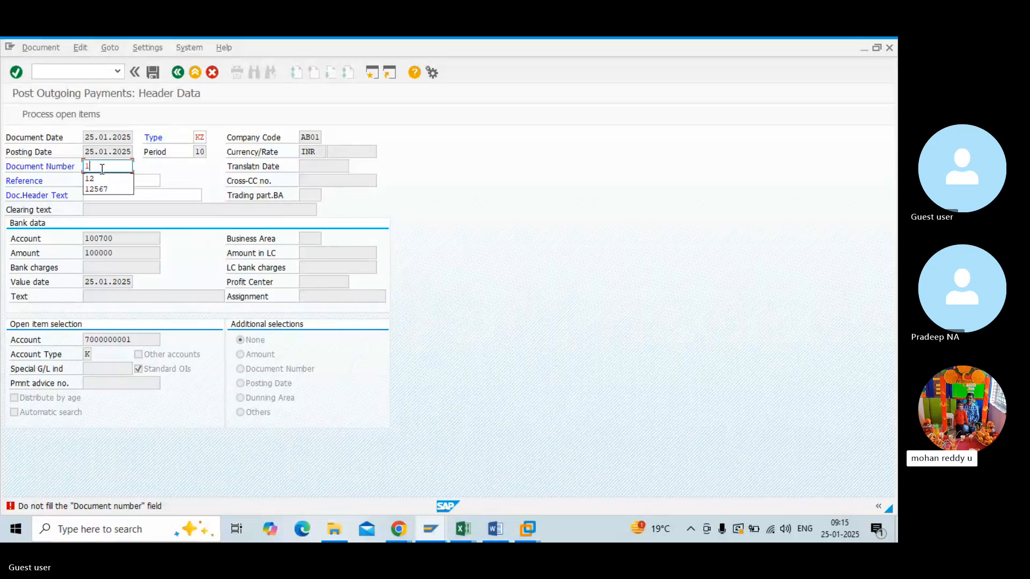
{"action": "key", "text": "Return"}
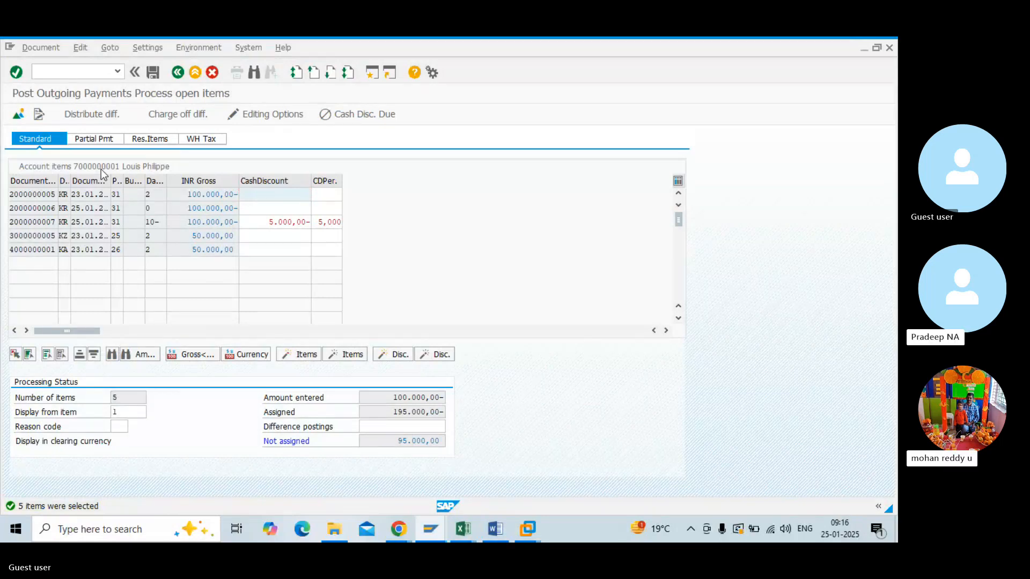
- Switch to the Skype call in Chrome, unmute the microphone, and return to SAP
{"action": "key", "text": "alt+Tab"}
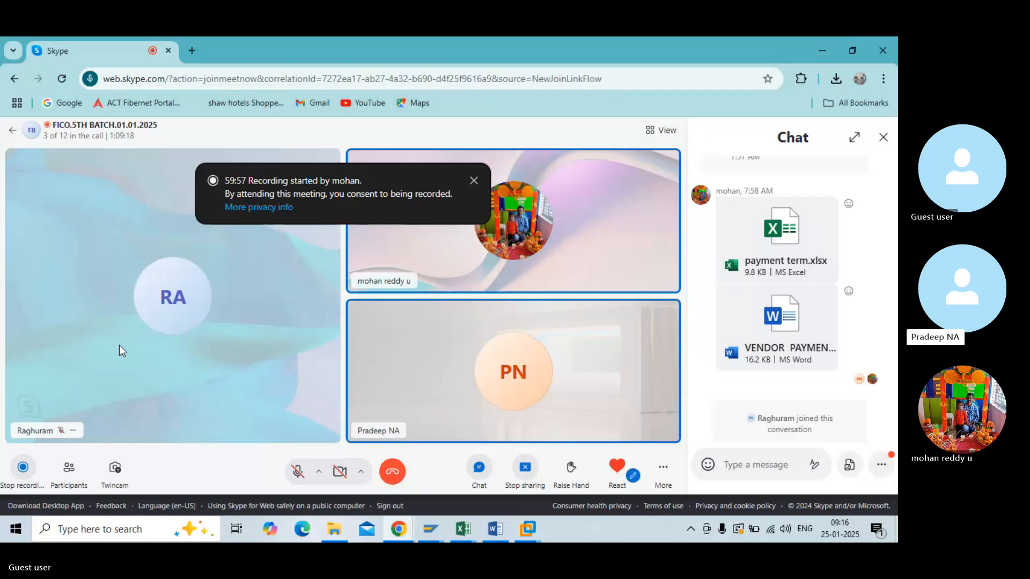
{"action": "left_click", "coordinate": [300, 472]}
{"action": "key", "text": "alt+Tab"}
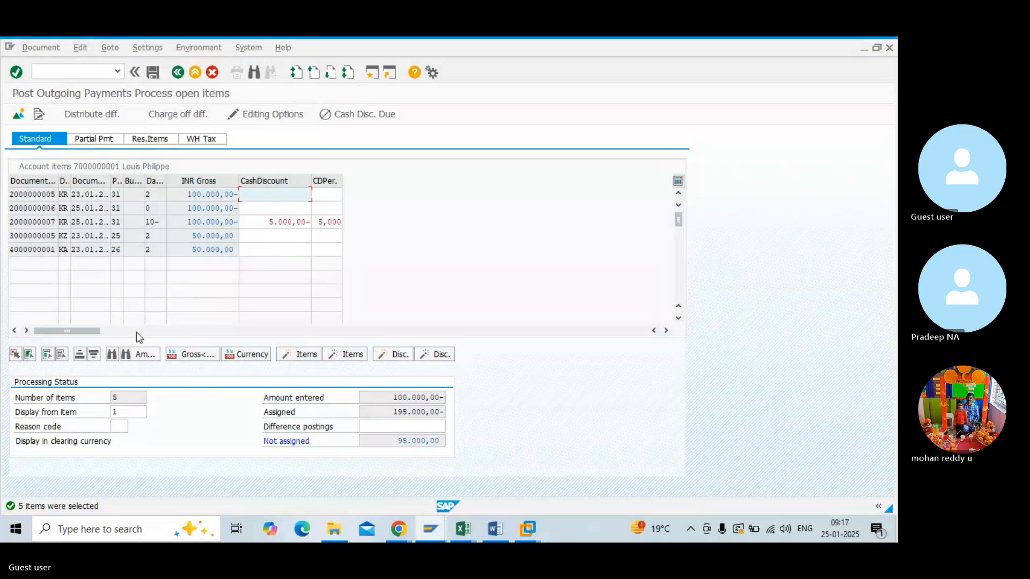
- Post the outgoing payment with the second open item deactivated and the third item's cash discount cleared
{"action": "double_click", "coordinate": [212, 212]}
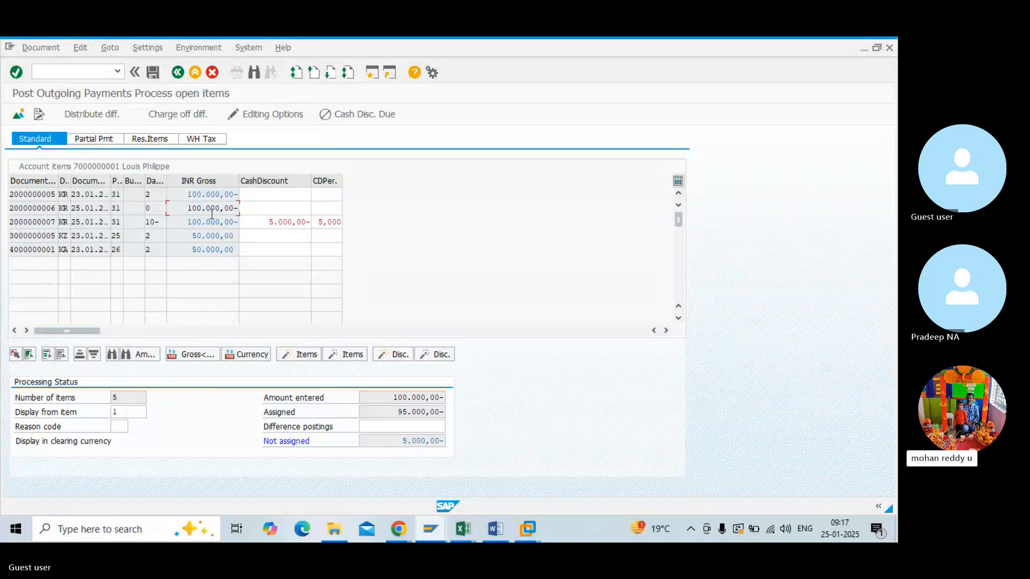
{"action": "left_click", "coordinate": [266, 221]}
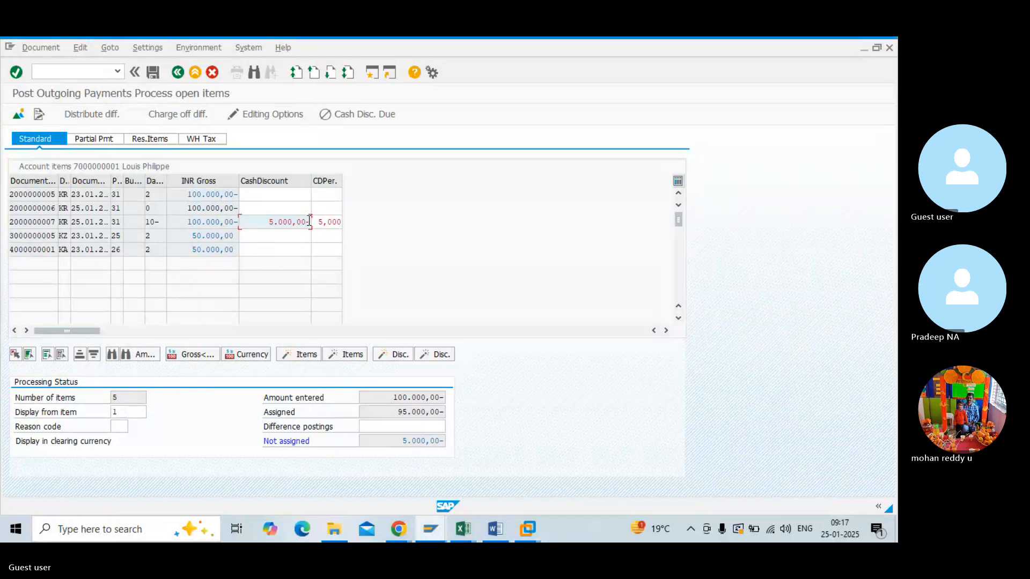
{"action": "key", "text": "BackSpace"}
{"action": "key", "text": "BackSpace"}
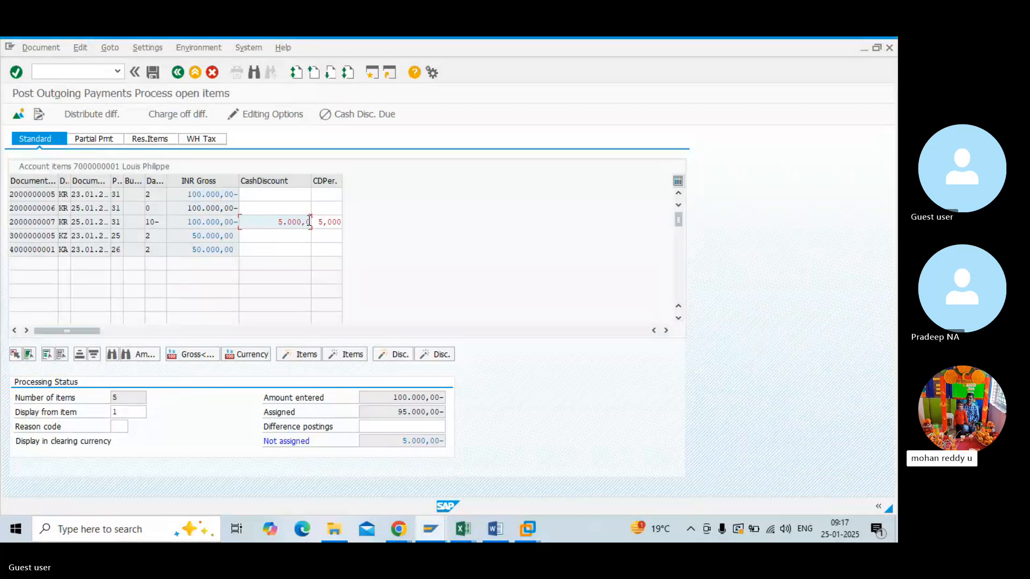
{"action": "key", "text": "BackSpace"}
{"action": "key", "text": "BackSpace"}
{"action": "key", "text": "BackSpace"}
{"action": "key", "text": "BackSpace"}
{"action": "key", "text": "BackSpace"}
{"action": "key", "text": "BackSpace"}
{"action": "key", "text": "Return"}
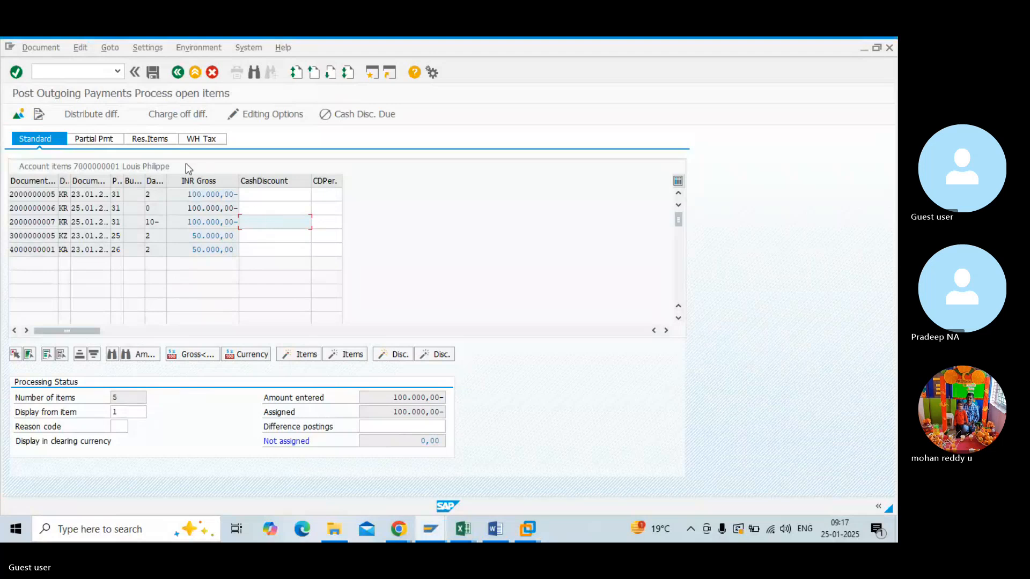
{"action": "left_click", "coordinate": [152, 74]}
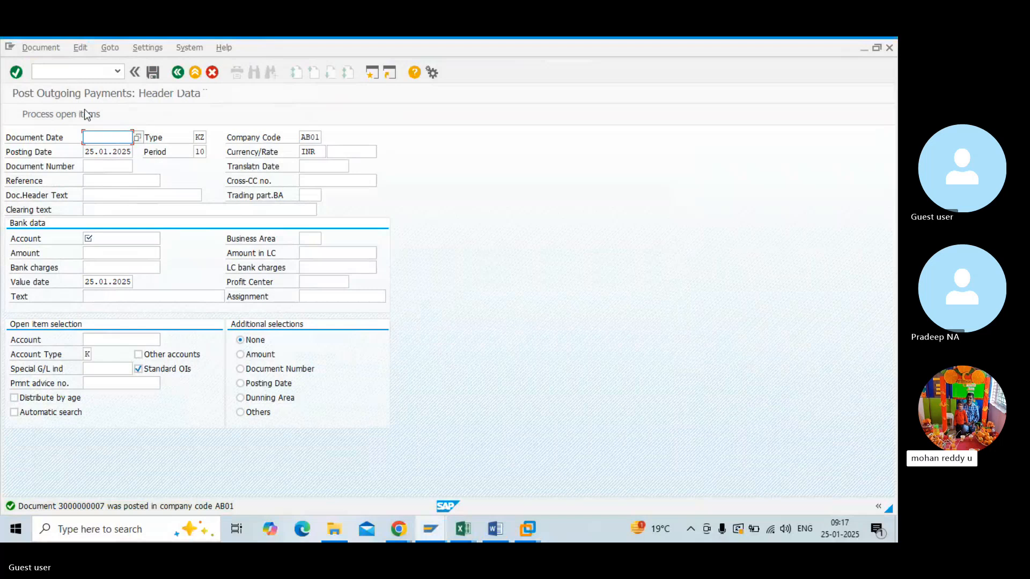
- Set the document date to 25.01.2025 and enter the bank data with HDFC BANK A/C and an amount of 95000
{"action": "left_click", "coordinate": [138, 137]}
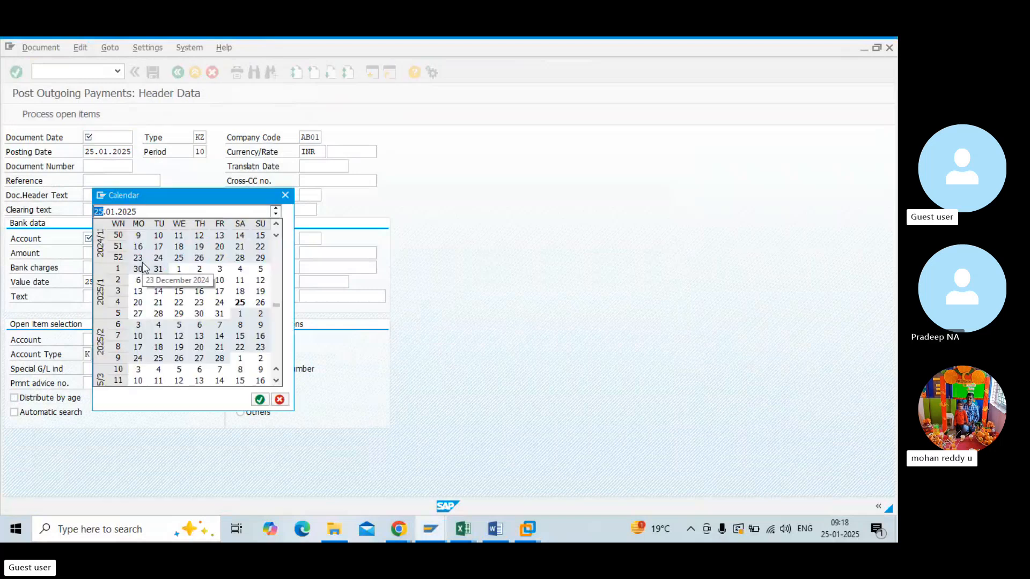
{"action": "double_click", "coordinate": [240, 302]}
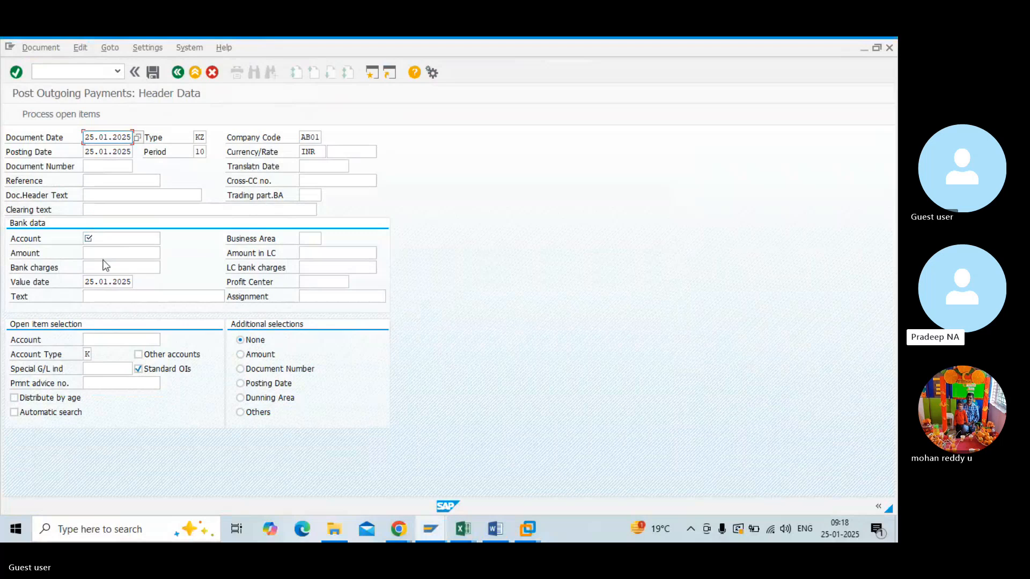
{"action": "left_click", "coordinate": [123, 236]}
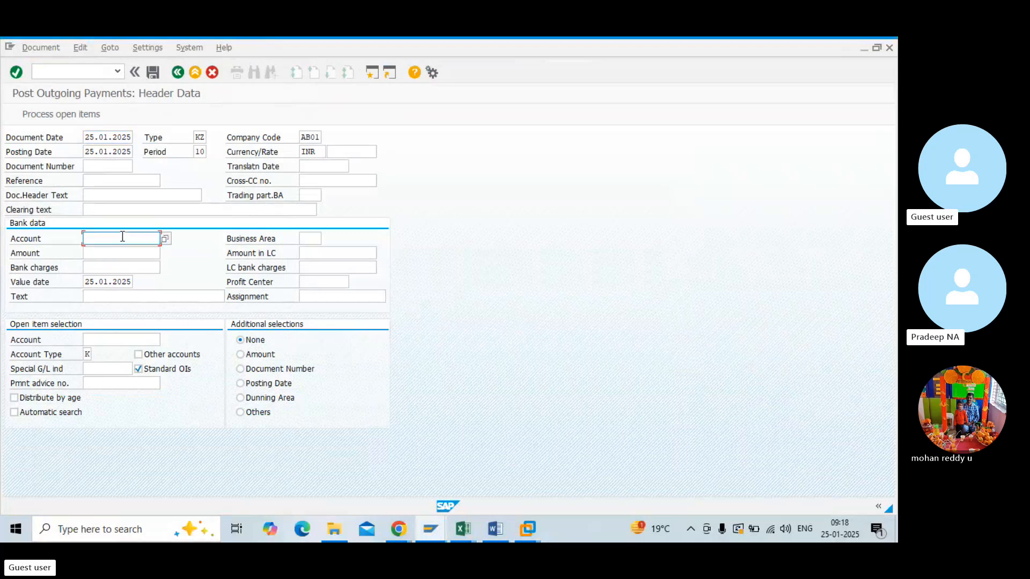
{"action": "left_click", "coordinate": [167, 240]}
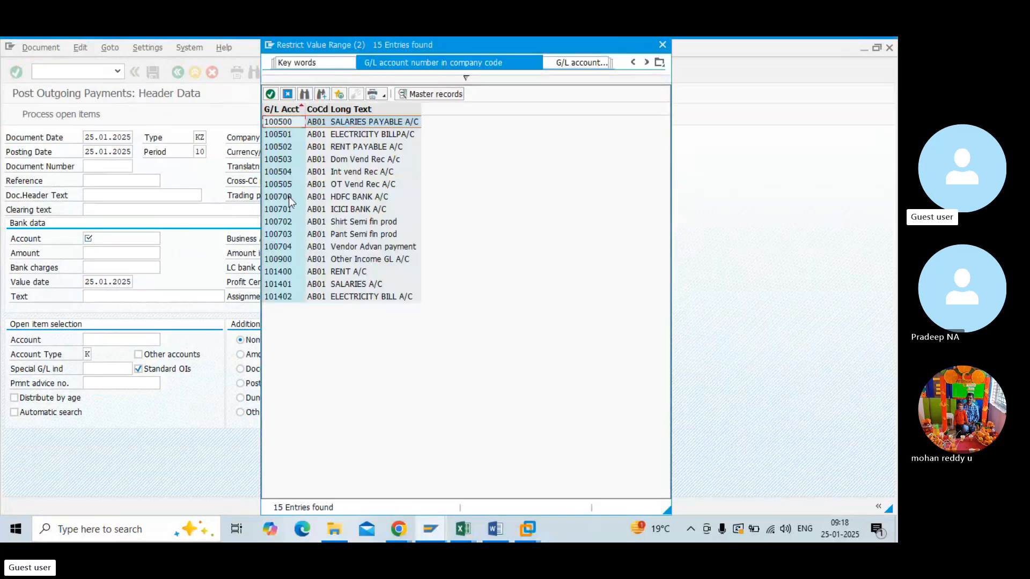
{"action": "double_click", "coordinate": [289, 197]}
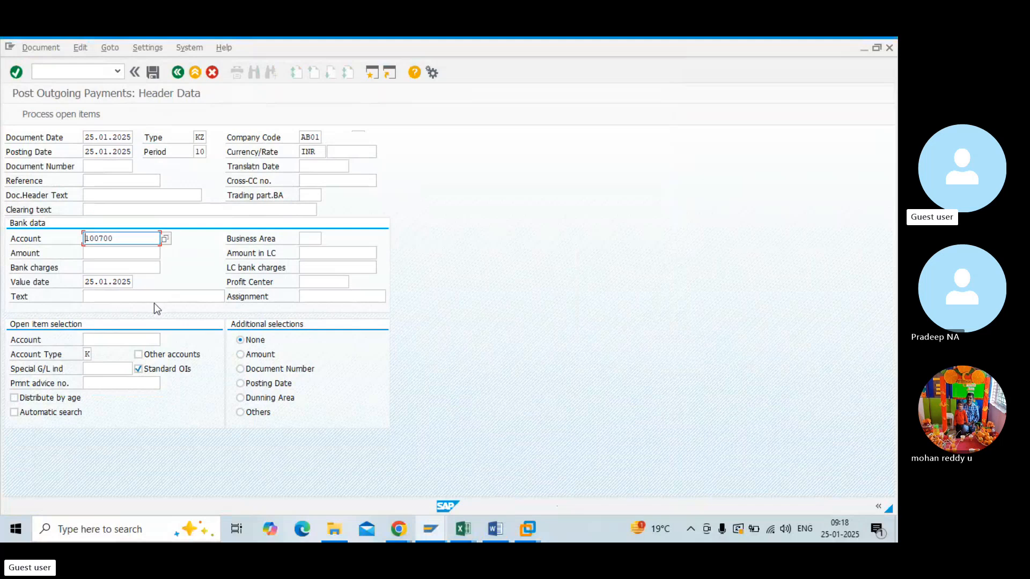
{"action": "left_click", "coordinate": [106, 253]}
{"action": "type", "text": "9"}
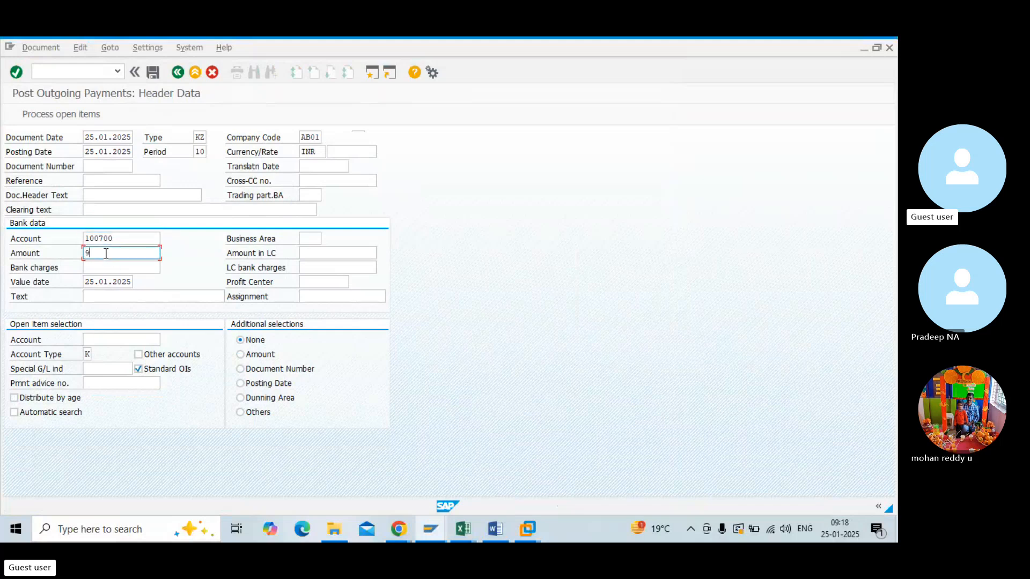
{"action": "type", "text": "5000"}
- Search vendors in country IN, choose Louis Philippe as the open item account, and proceed to its open items
{"action": "left_click", "coordinate": [116, 339]}
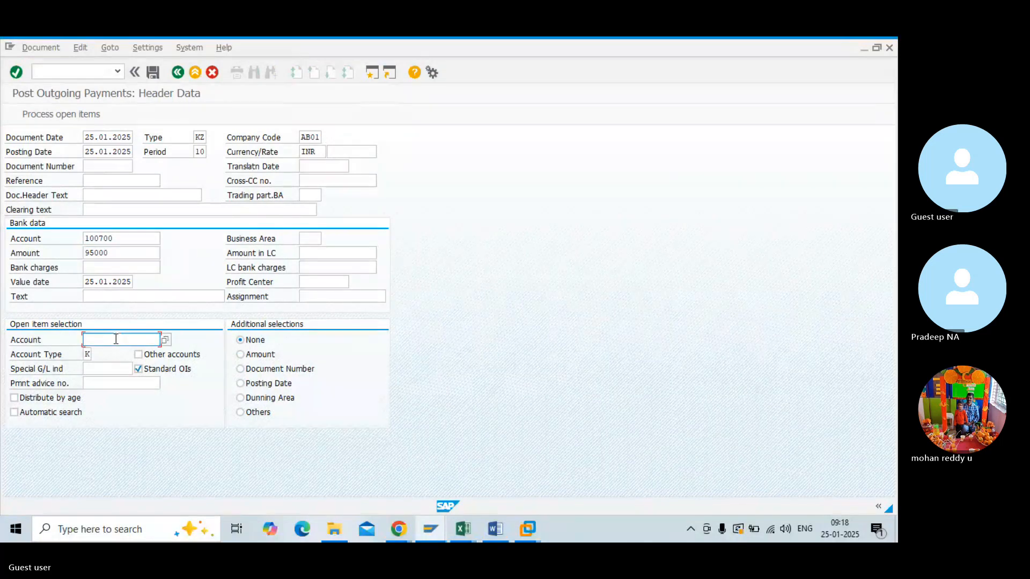
{"action": "left_click", "coordinate": [165, 339]}
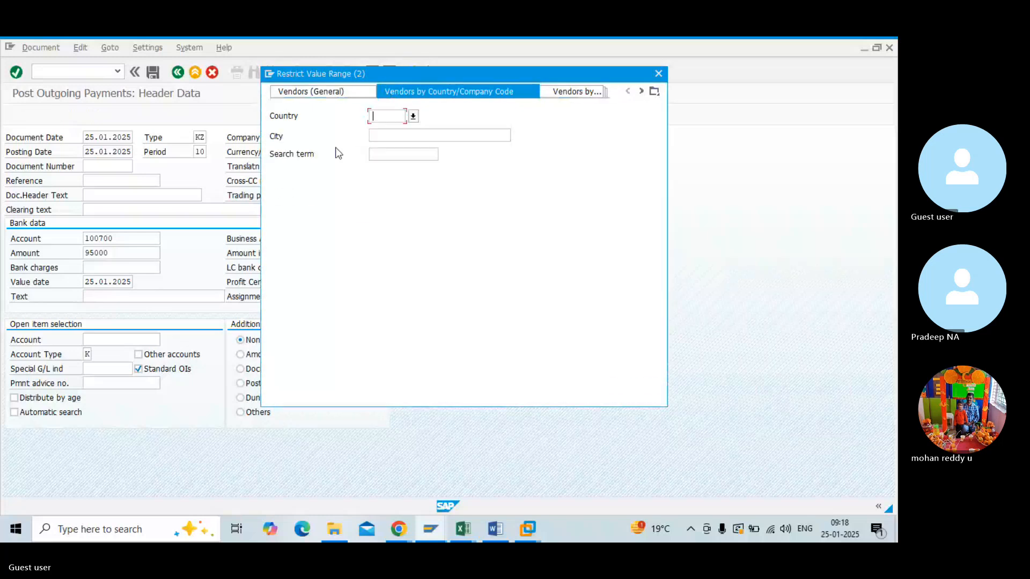
{"action": "type", "text": "IN"}
{"action": "key", "text": "Return"}
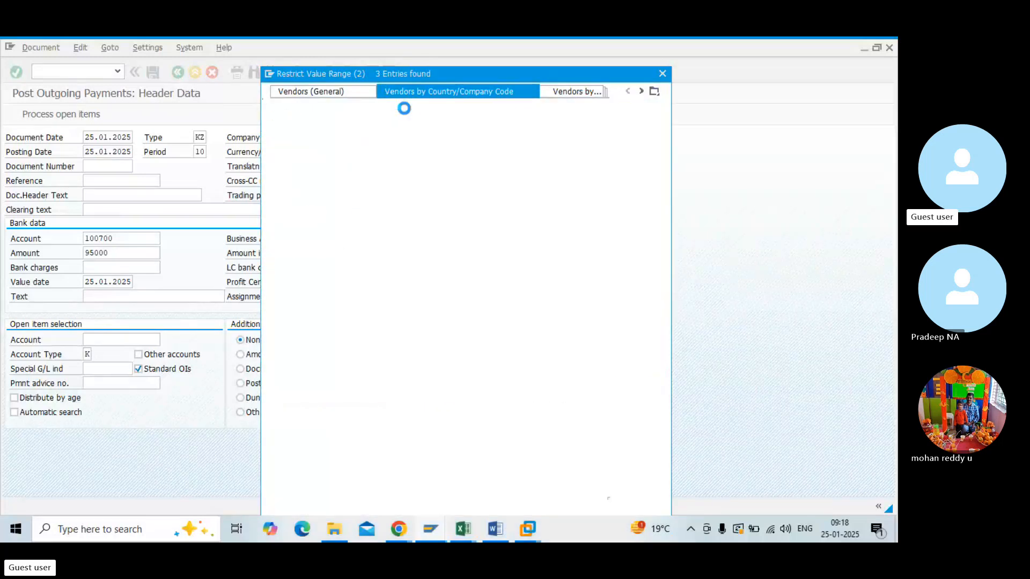
{"action": "double_click", "coordinate": [316, 172]}
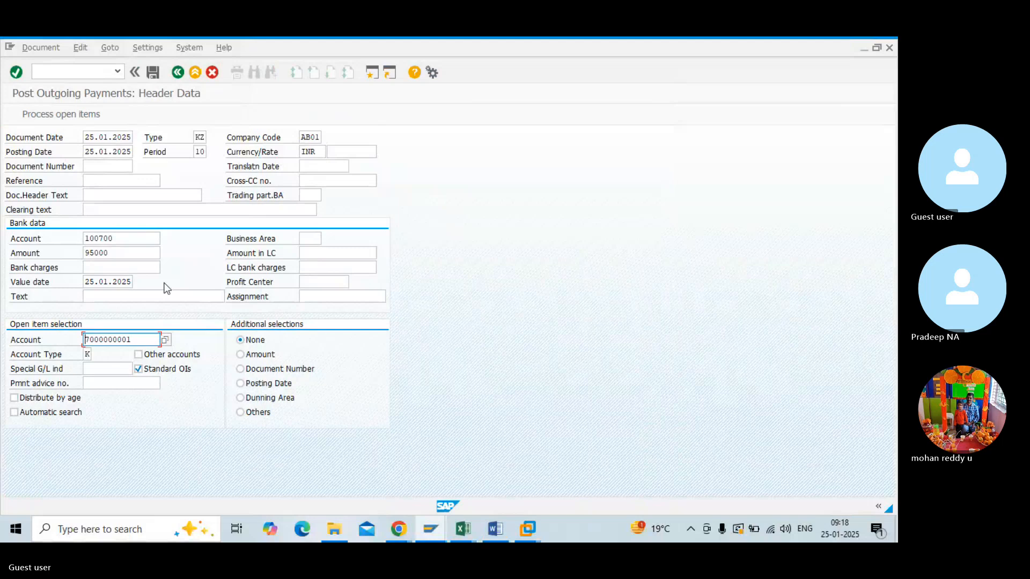
{"action": "key", "text": "Return"}
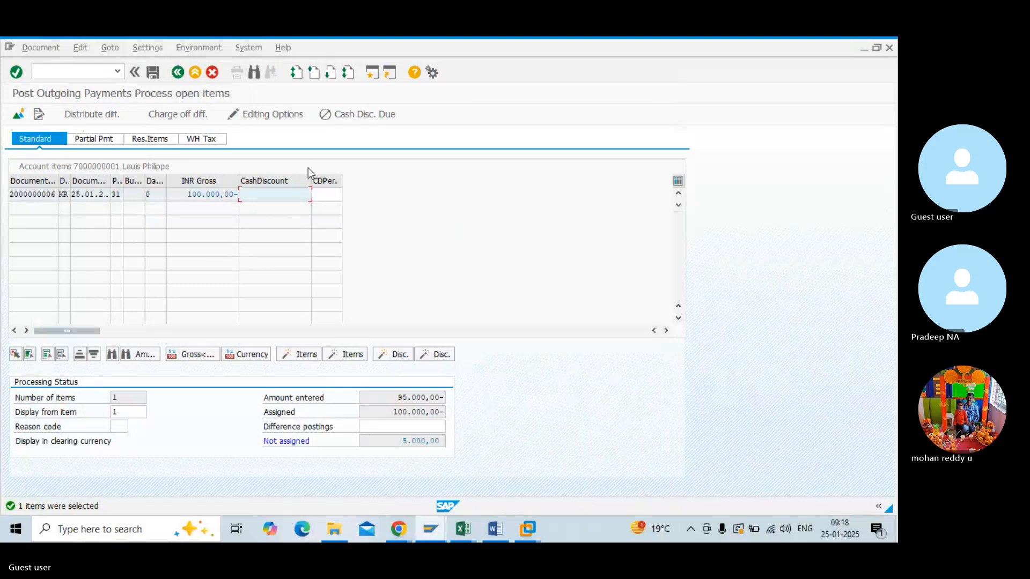
- Set the cash discount of the vendor's open invoice to 5000 and go back to the document overview
{"action": "type", "text": "5000"}
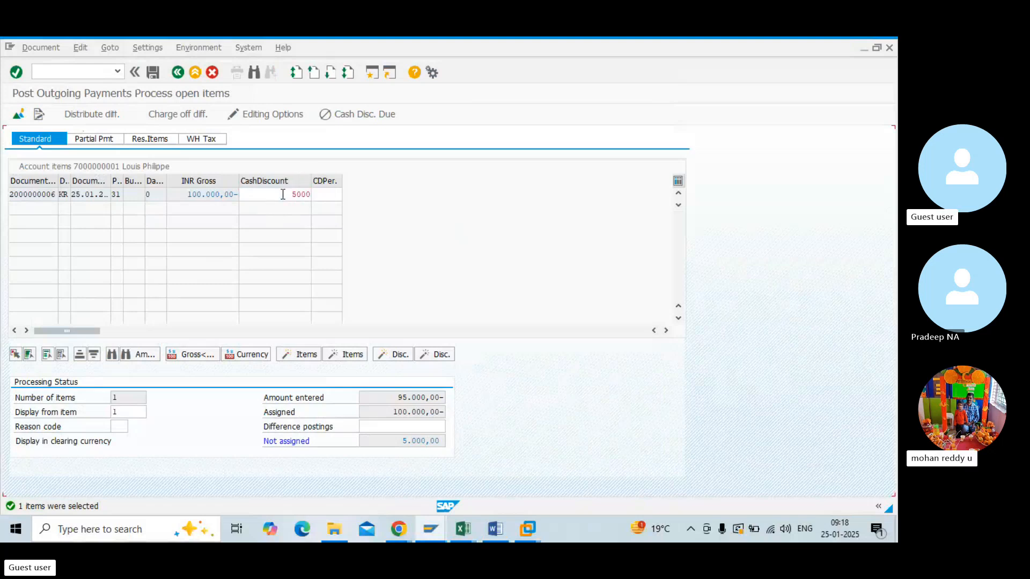
{"action": "key", "text": "Return"}
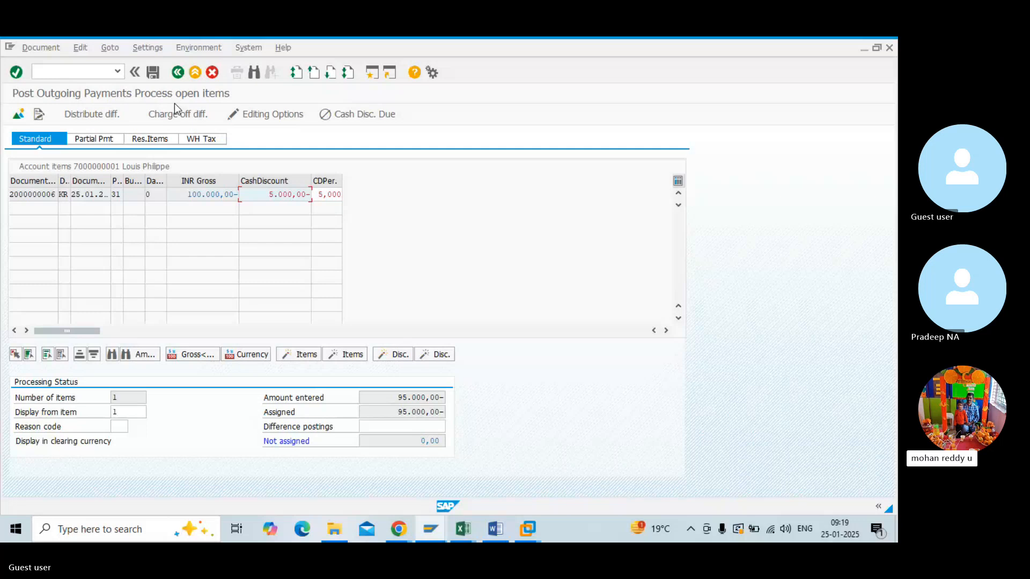
{"action": "left_click", "coordinate": [176, 75]}
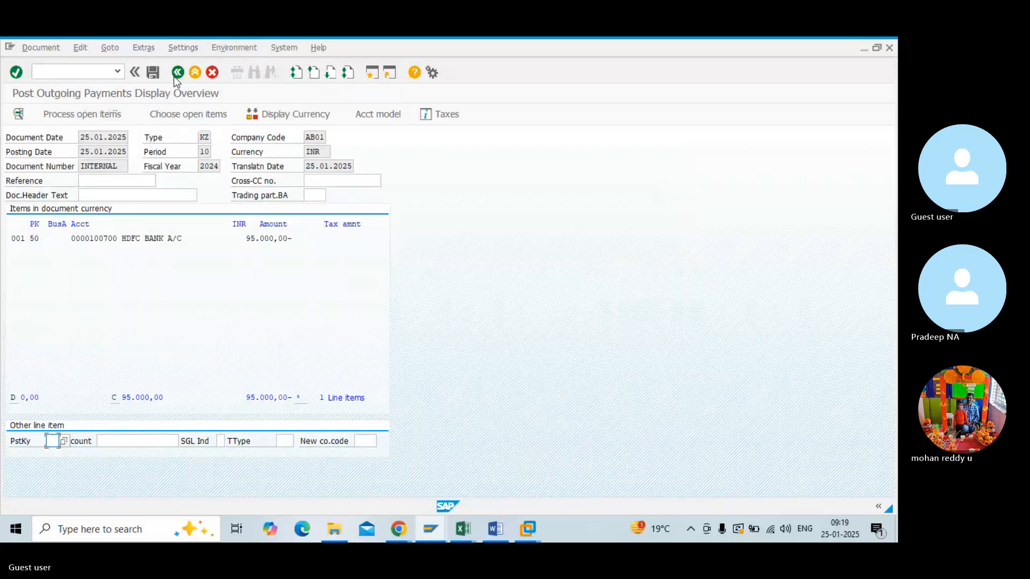
- Try to set the posting date and translation date to 06.02.2025, and exit the payment entry without saving
{"action": "left_click", "coordinate": [93, 154]}
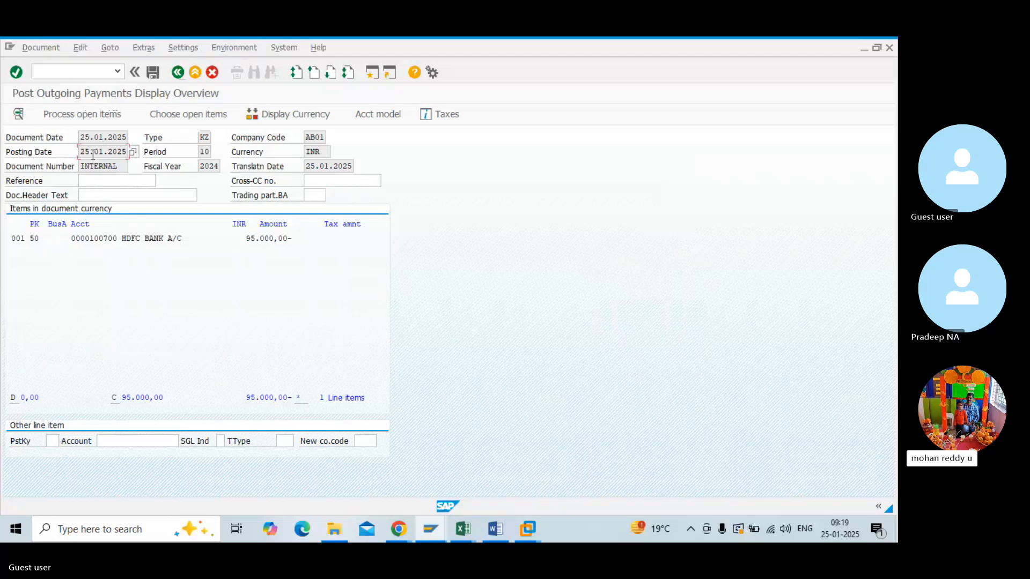
{"action": "left_click", "coordinate": [131, 152]}
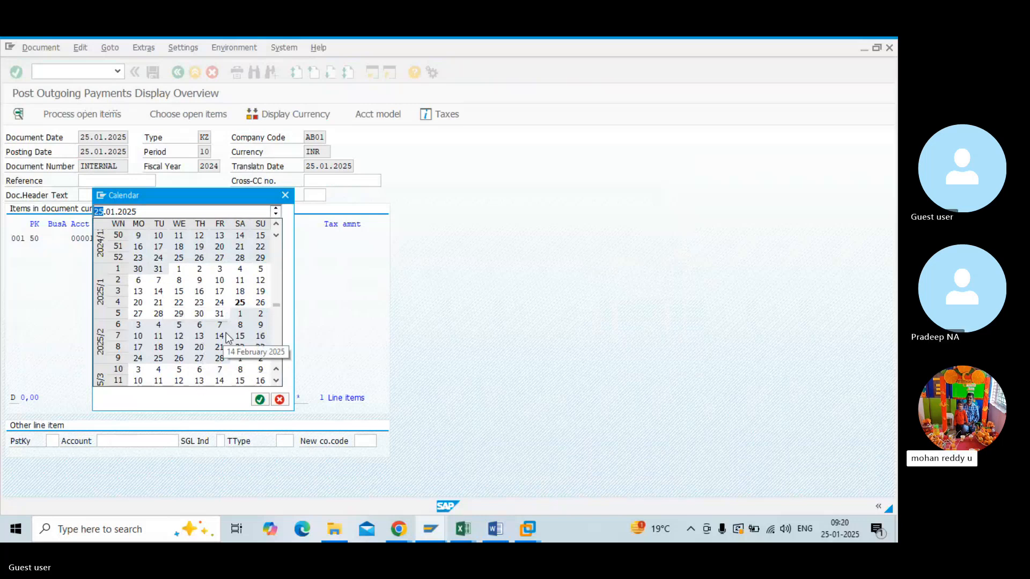
{"action": "left_click", "coordinate": [200, 325]}
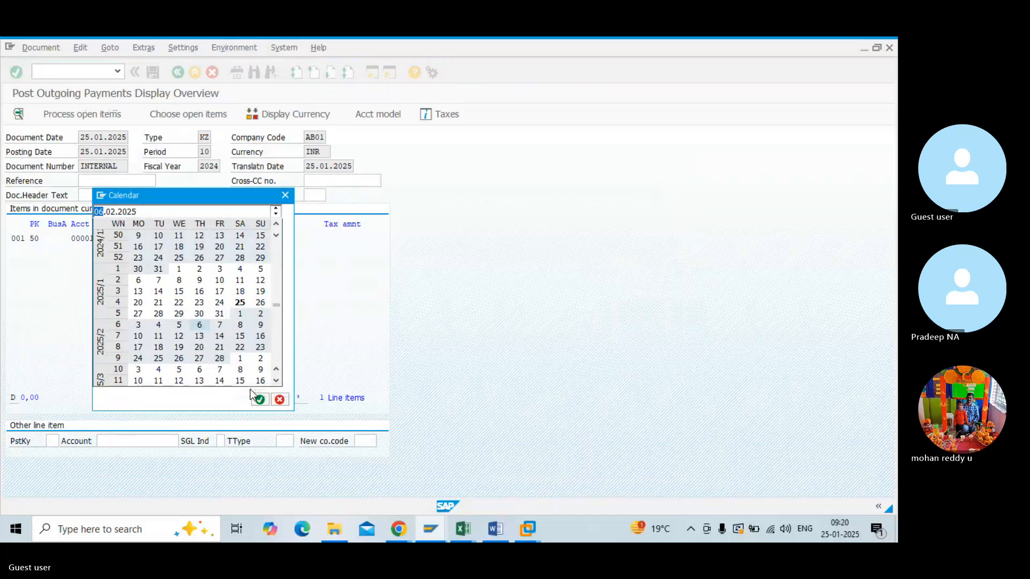
{"action": "left_click", "coordinate": [260, 400]}
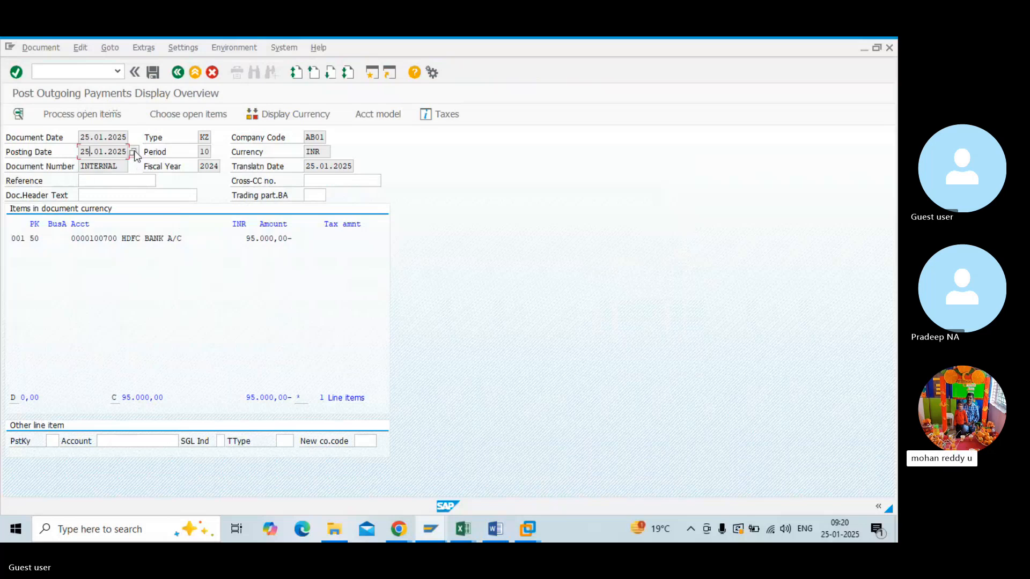
{"action": "left_click", "coordinate": [358, 166]}
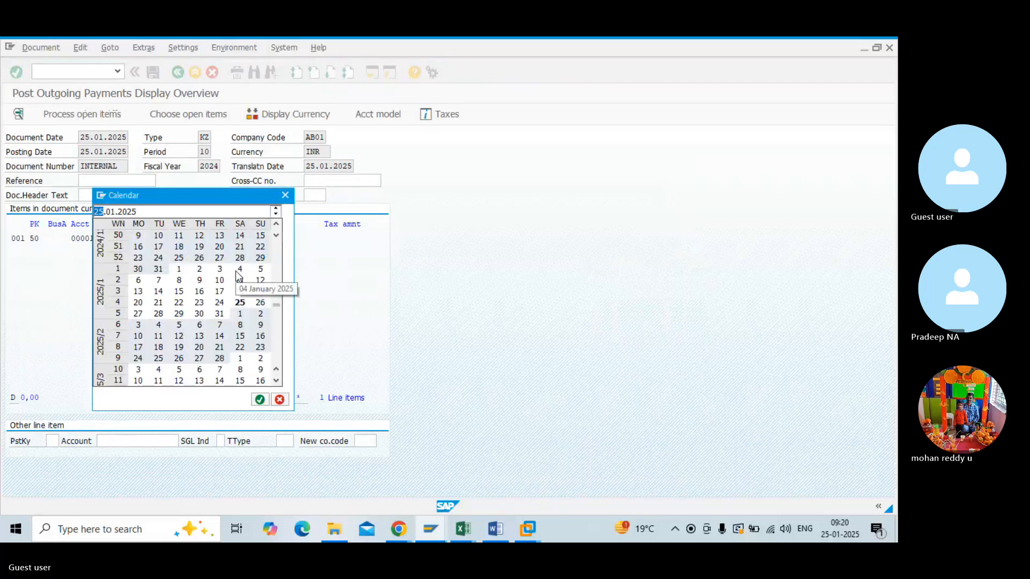
{"action": "left_click", "coordinate": [200, 325]}
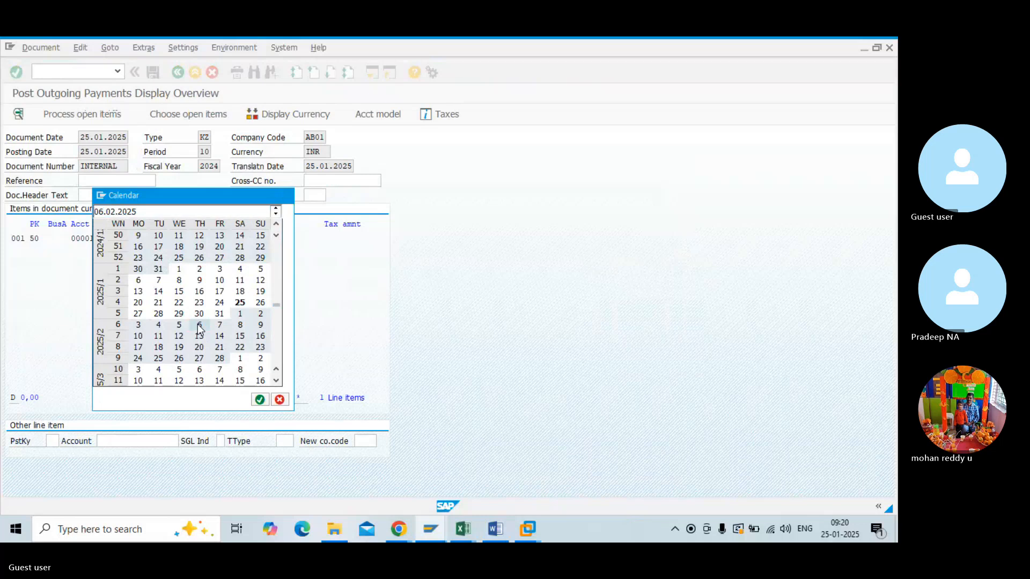
{"action": "left_click", "coordinate": [259, 399]}
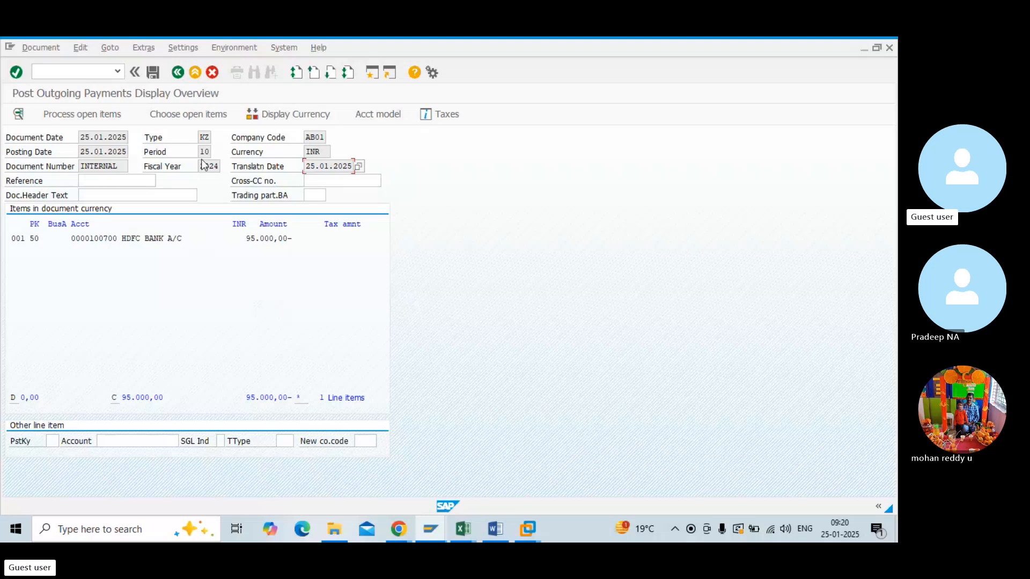
{"action": "left_click", "coordinate": [212, 72]}
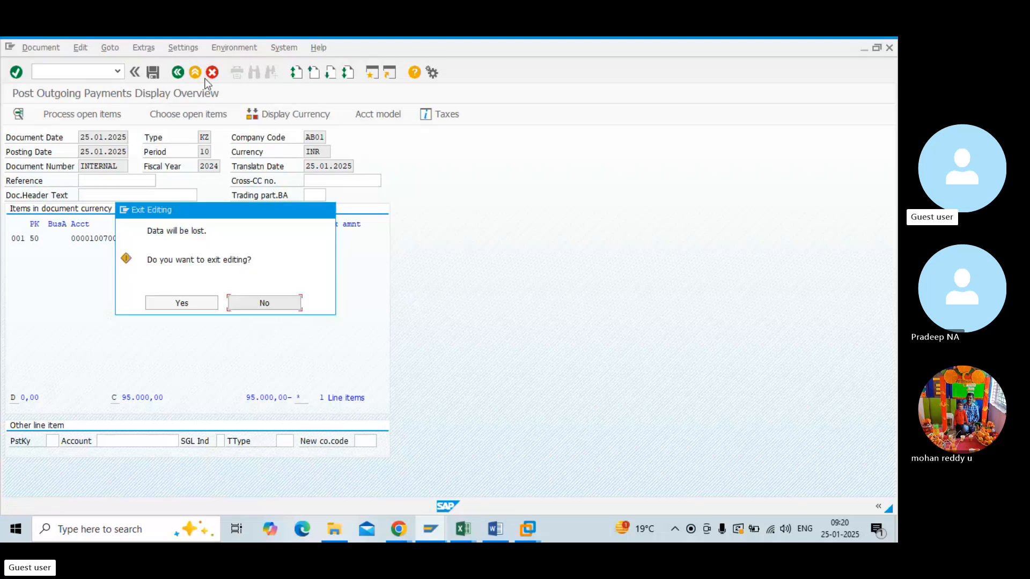
{"action": "left_click", "coordinate": [182, 303]}
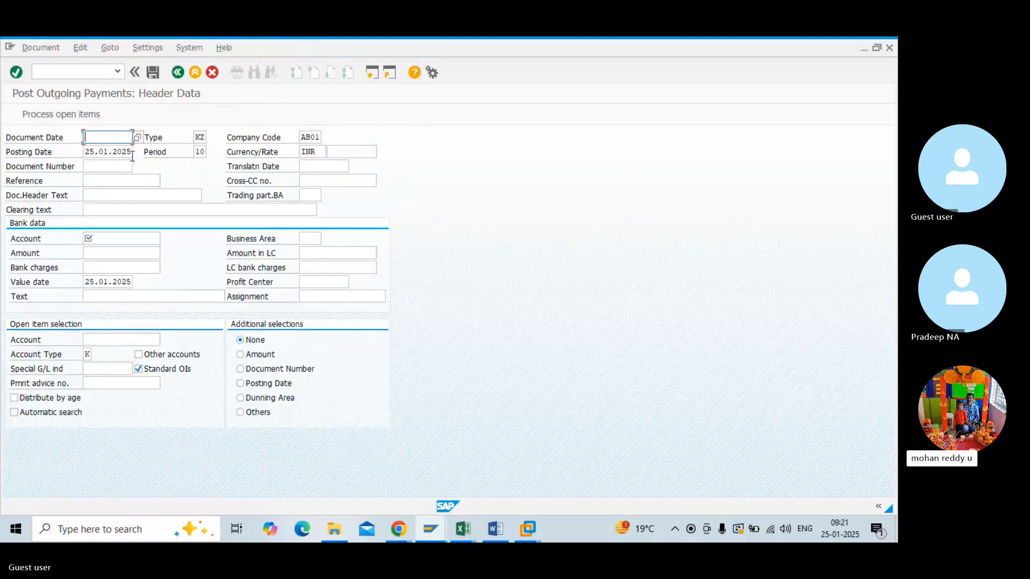
- Set the document date to 06.02.2025 and enter the bank data with HDFC BANK A/C and an amount of 95000
{"action": "left_click", "coordinate": [136, 138]}
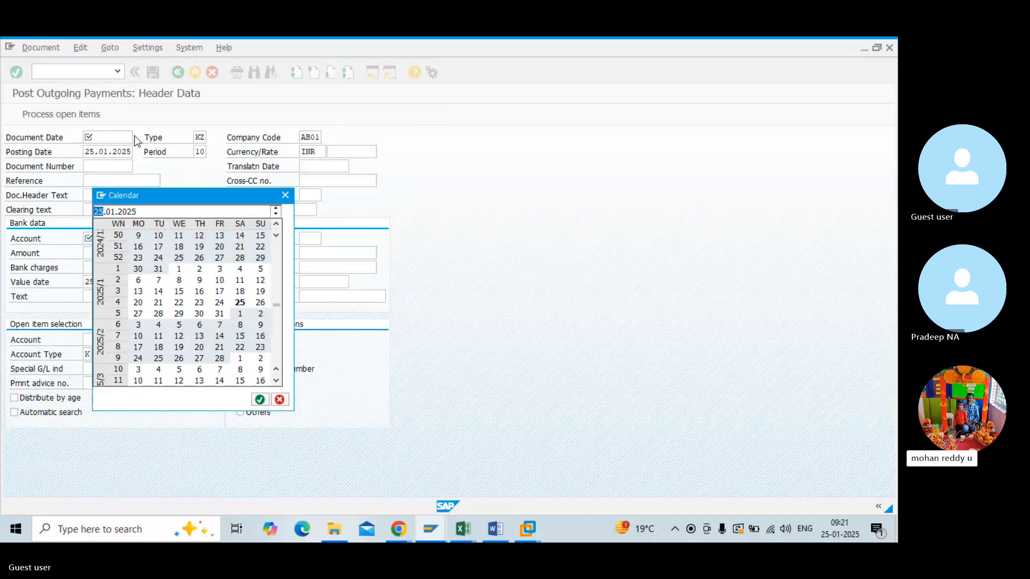
{"action": "double_click", "coordinate": [195, 327]}
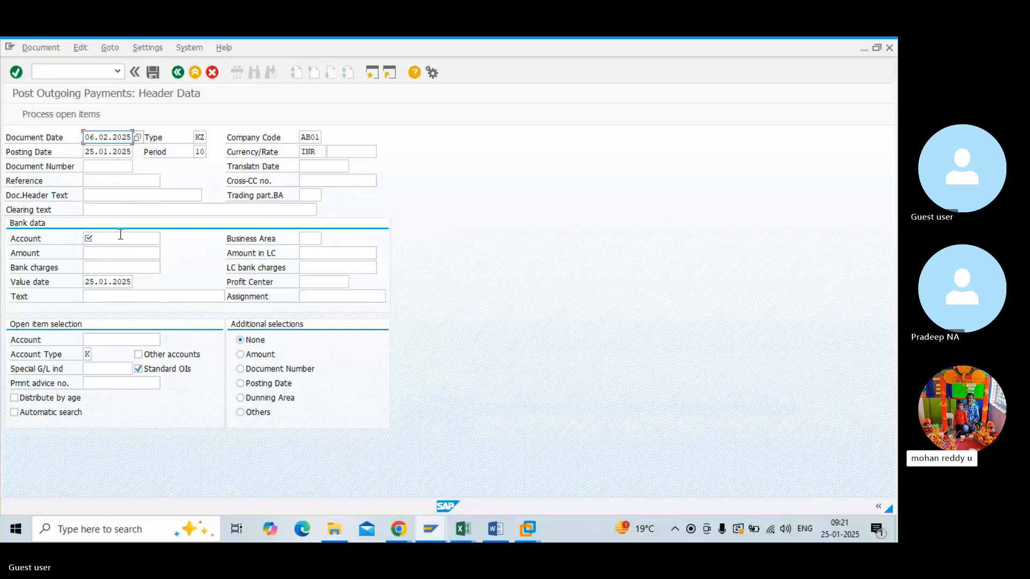
{"action": "left_click", "coordinate": [113, 234]}
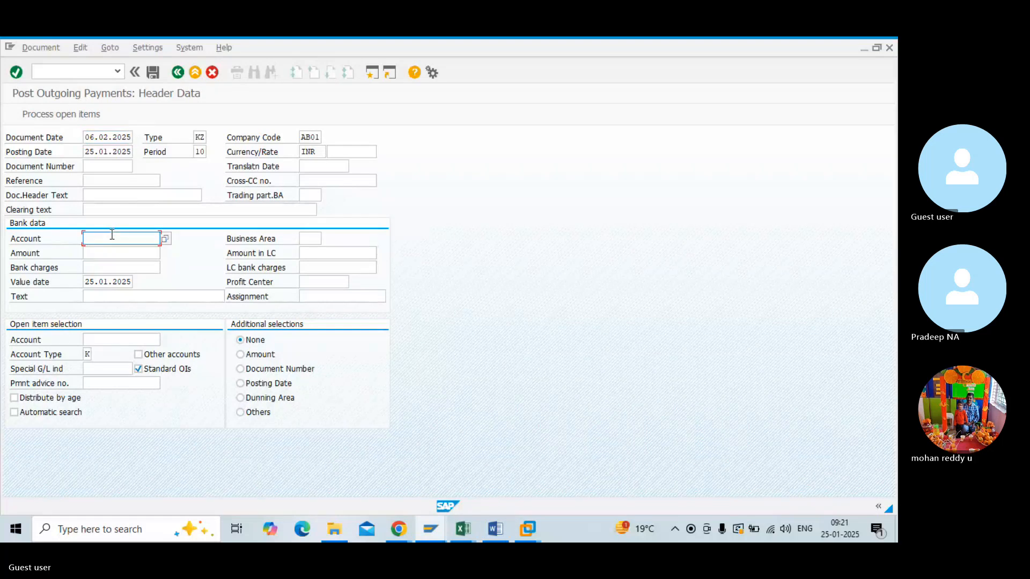
{"action": "left_click", "coordinate": [166, 239]}
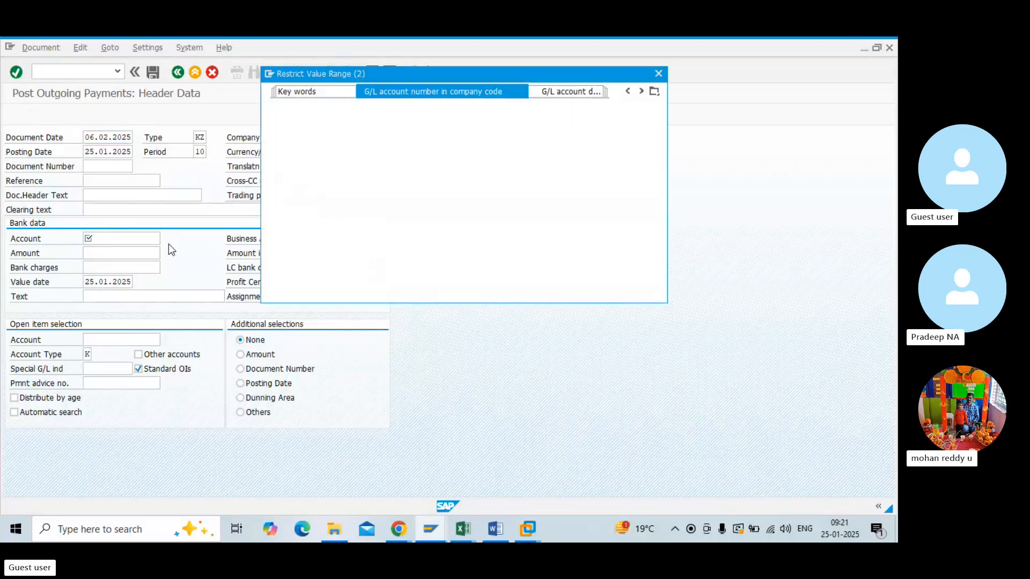
{"action": "key", "text": "Return"}
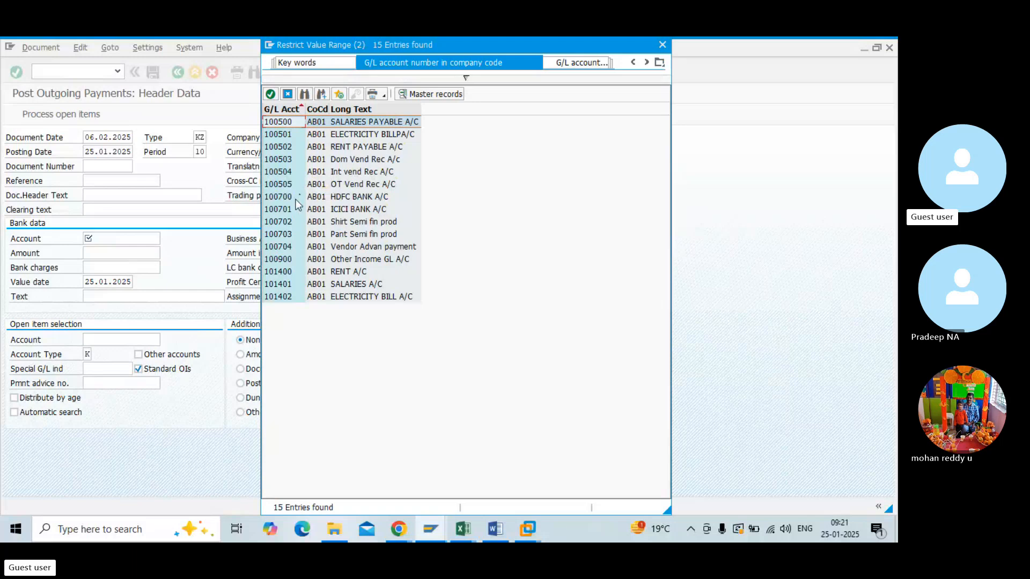
{"action": "double_click", "coordinate": [304, 195]}
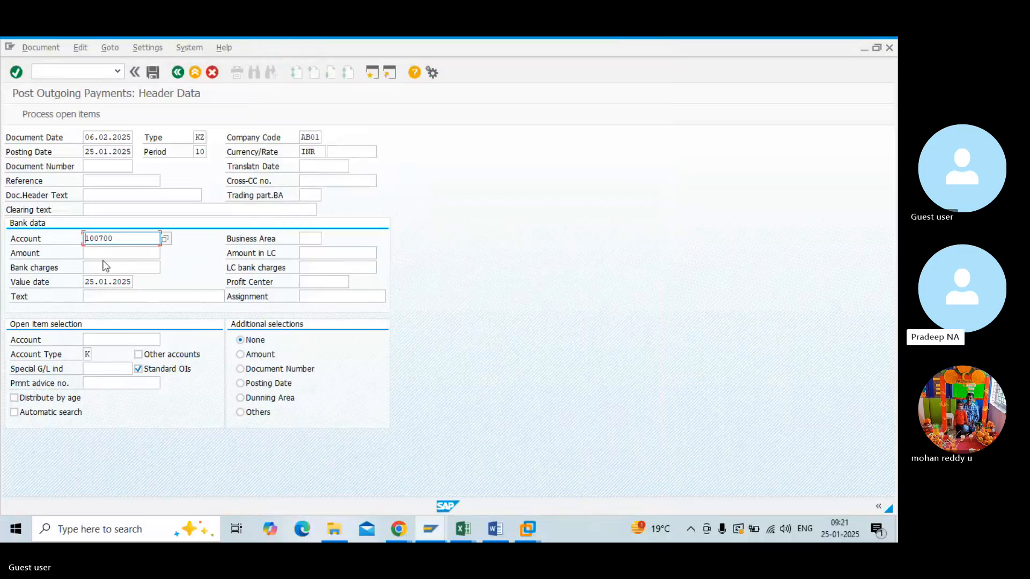
{"action": "left_click", "coordinate": [102, 255]}
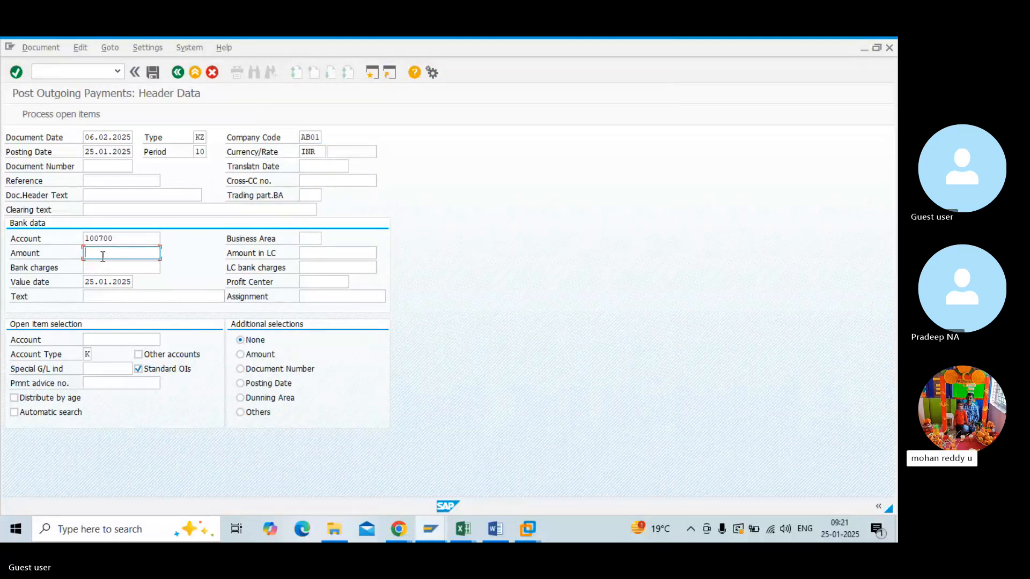
{"action": "type", "text": "95000"}
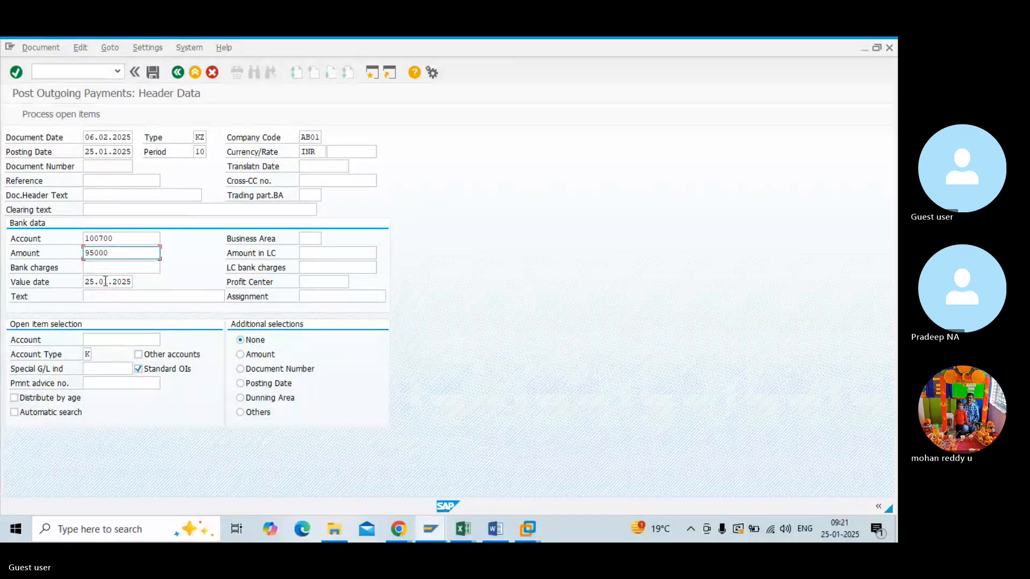
- Choose vendor Louis Philippe of company code AB01 as the open item account and proceed to its open items
{"action": "left_click", "coordinate": [104, 341]}
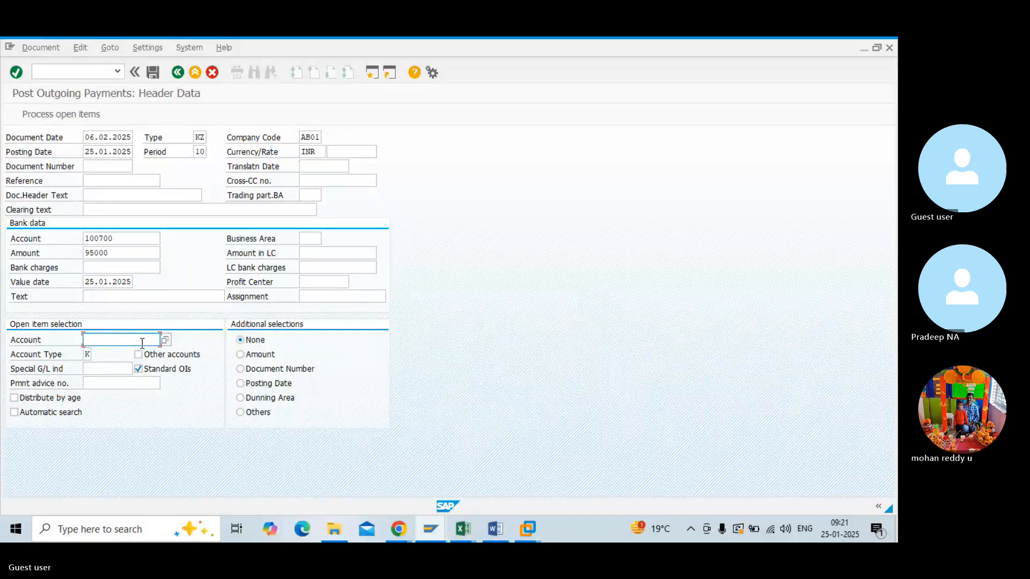
{"action": "left_click", "coordinate": [165, 341]}
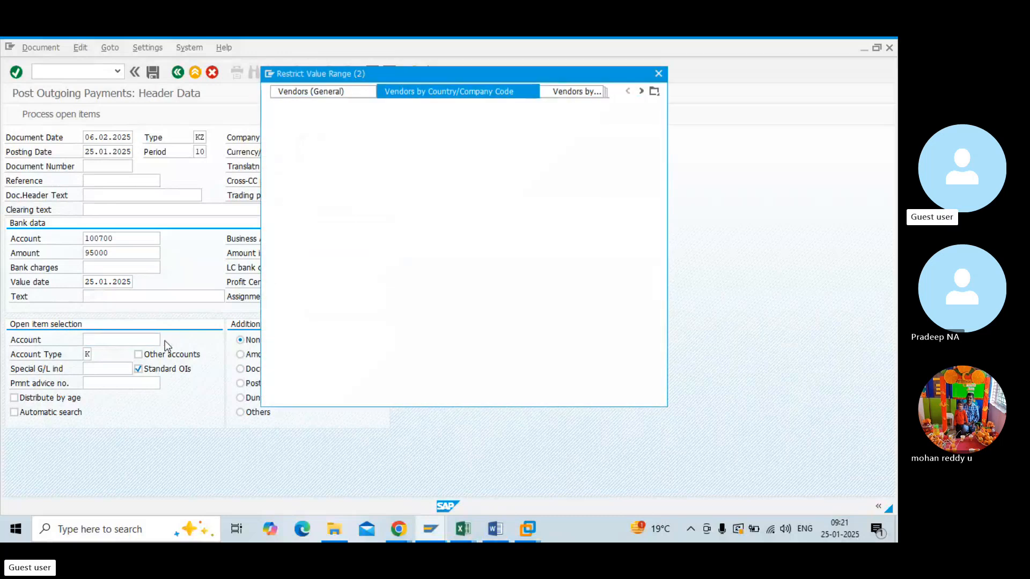
{"action": "key", "text": "Return"}
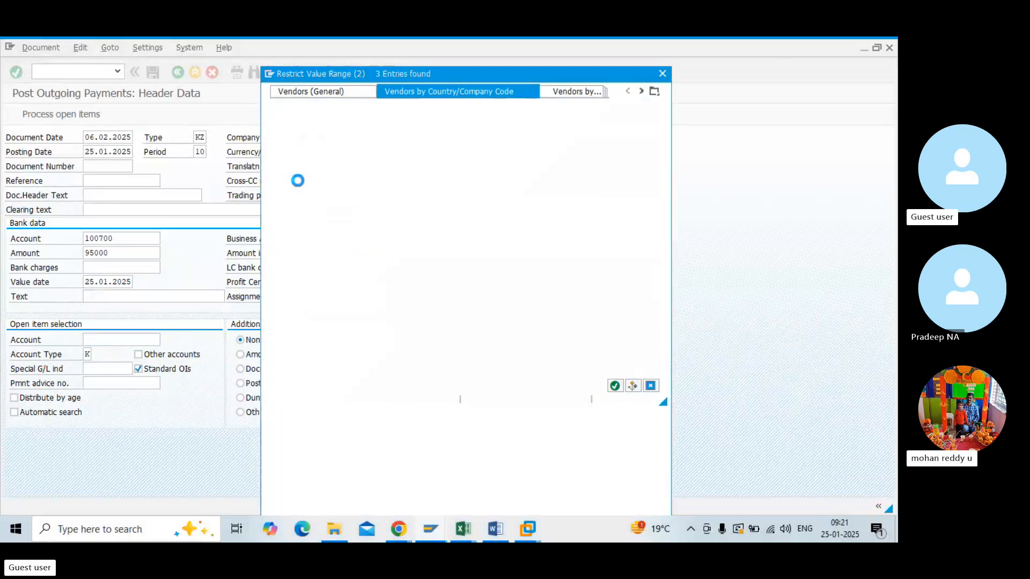
{"action": "left_click", "coordinate": [344, 172]}
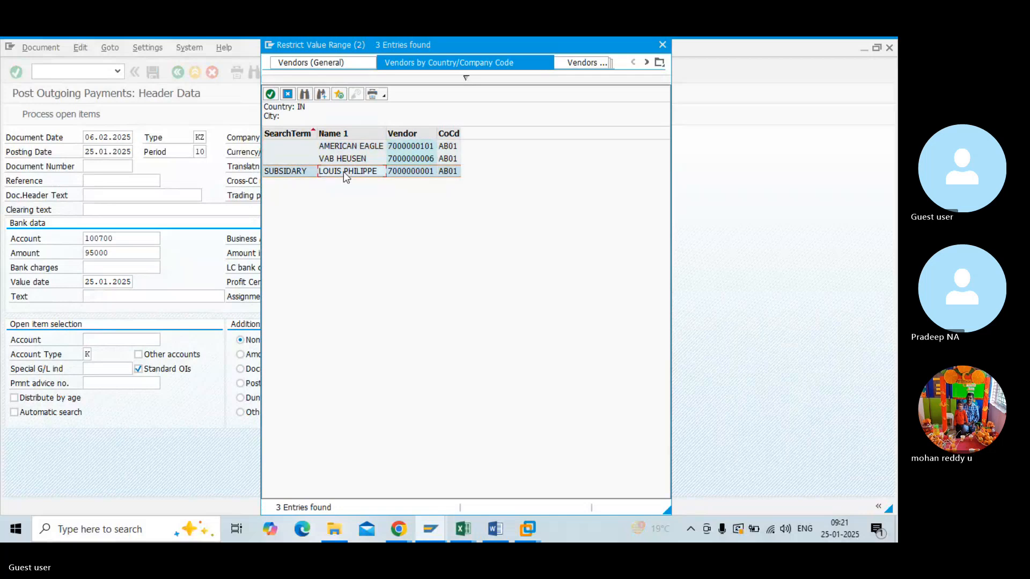
{"action": "double_click", "coordinate": [343, 172]}
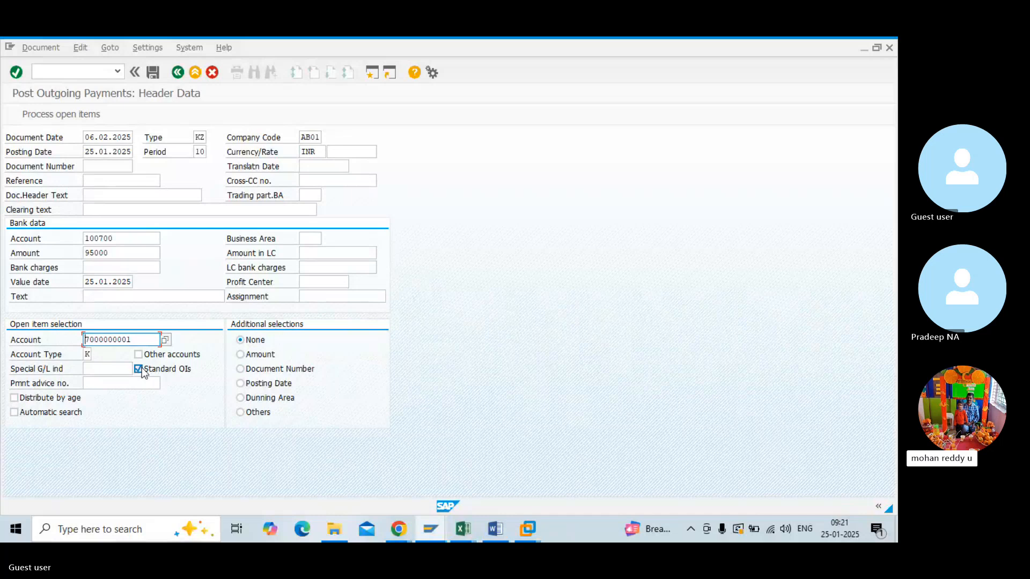
{"action": "key", "text": "Return"}
{"action": "key", "text": "Return"}
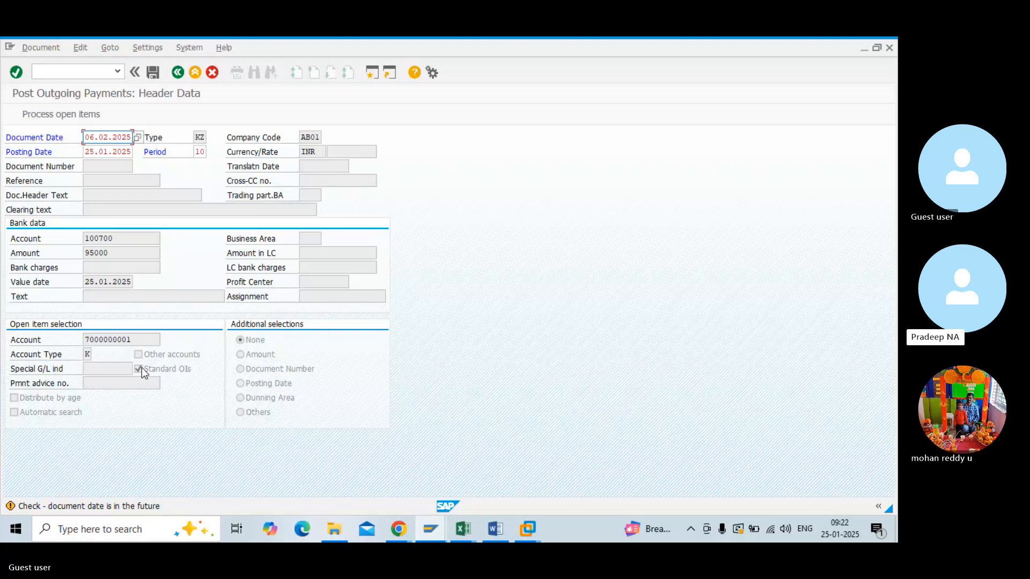
{"action": "key", "text": "Return"}
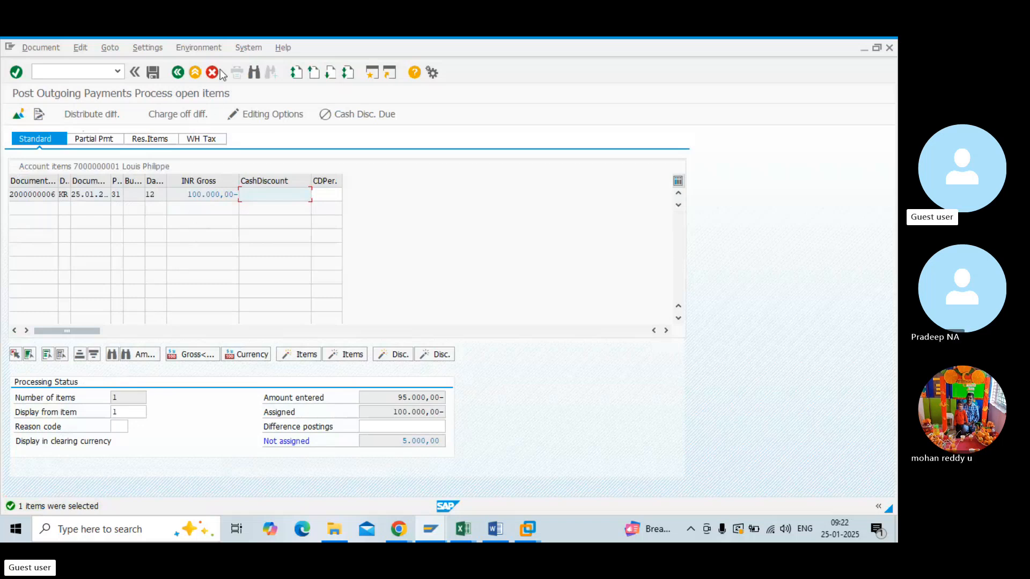
- Try to set the document date to 25.01.2025 in the document overview, and exit the payment entry without saving
{"action": "left_click", "coordinate": [184, 71]}
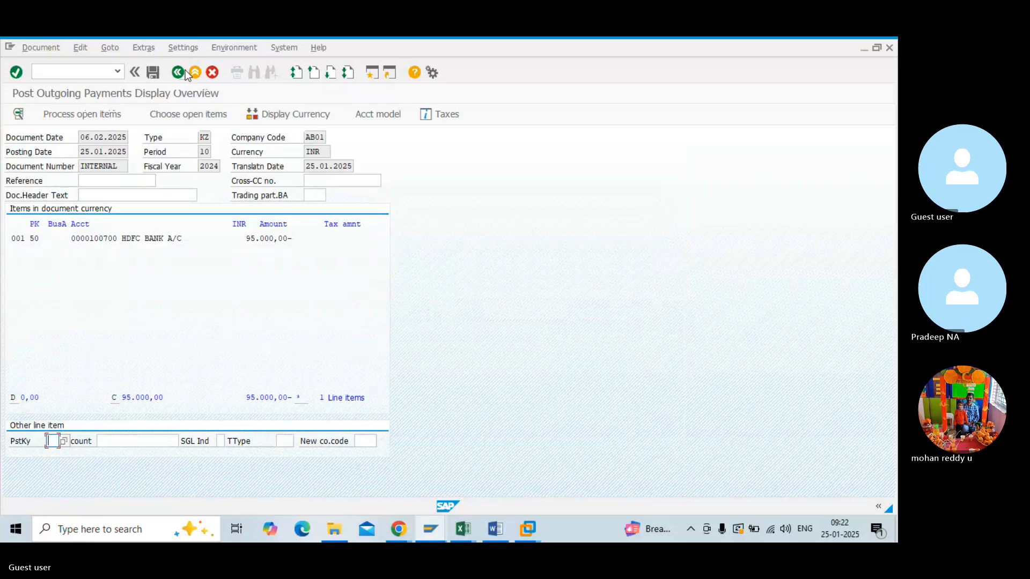
{"action": "left_click", "coordinate": [106, 138]}
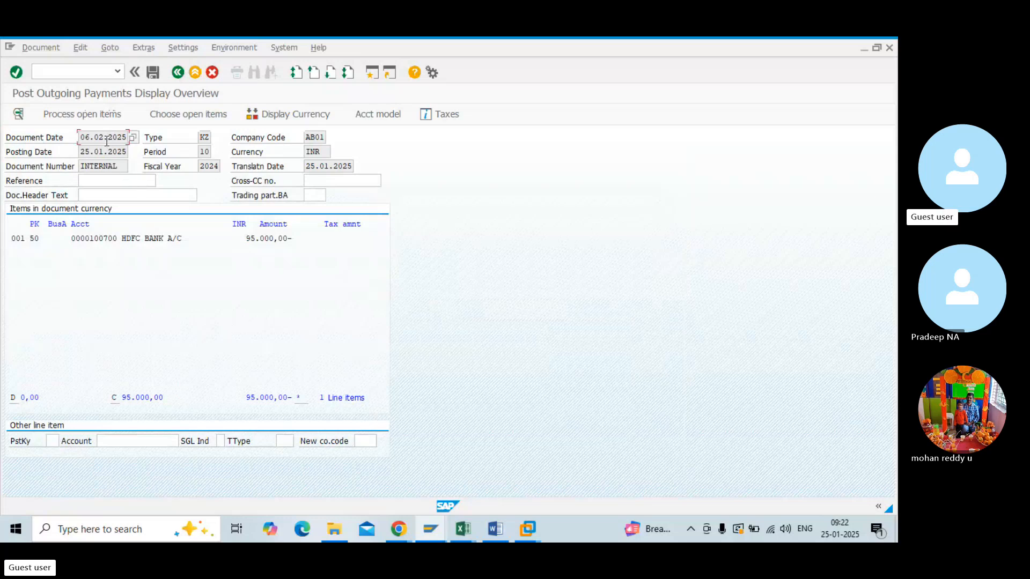
{"action": "left_click", "coordinate": [133, 138]}
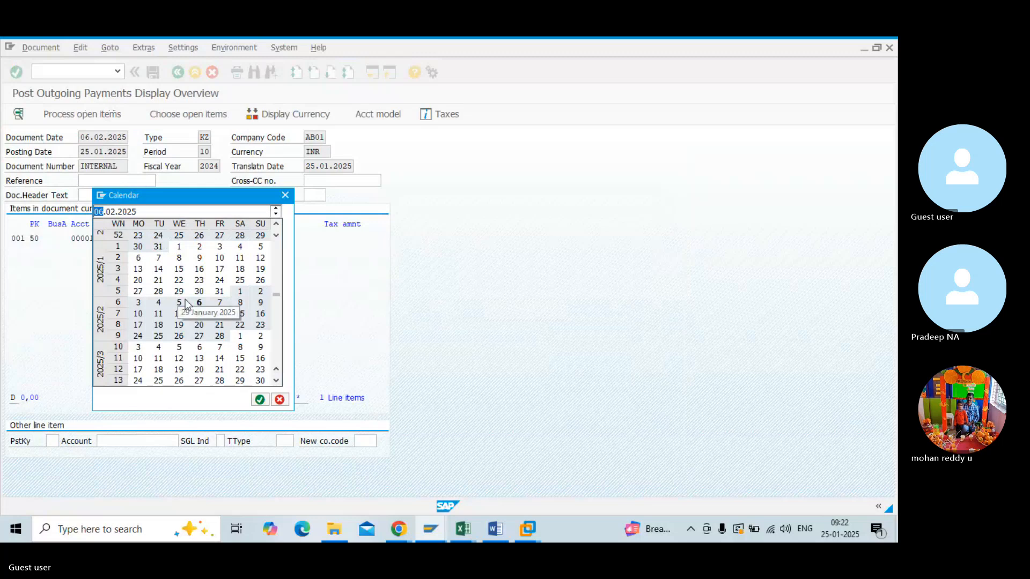
{"action": "left_click", "coordinate": [247, 282]}
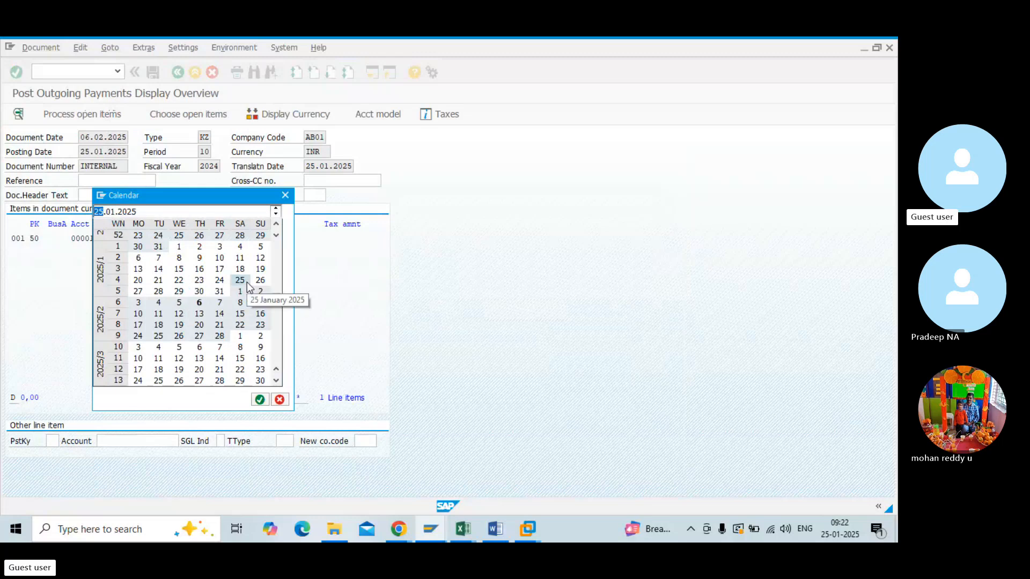
{"action": "left_click", "coordinate": [258, 399]}
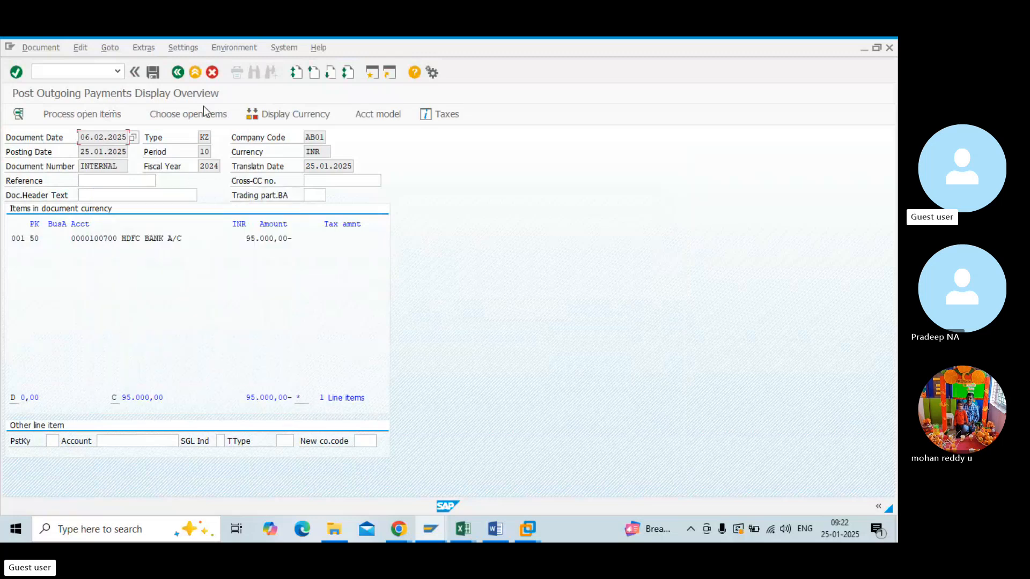
{"action": "left_click", "coordinate": [212, 72]}
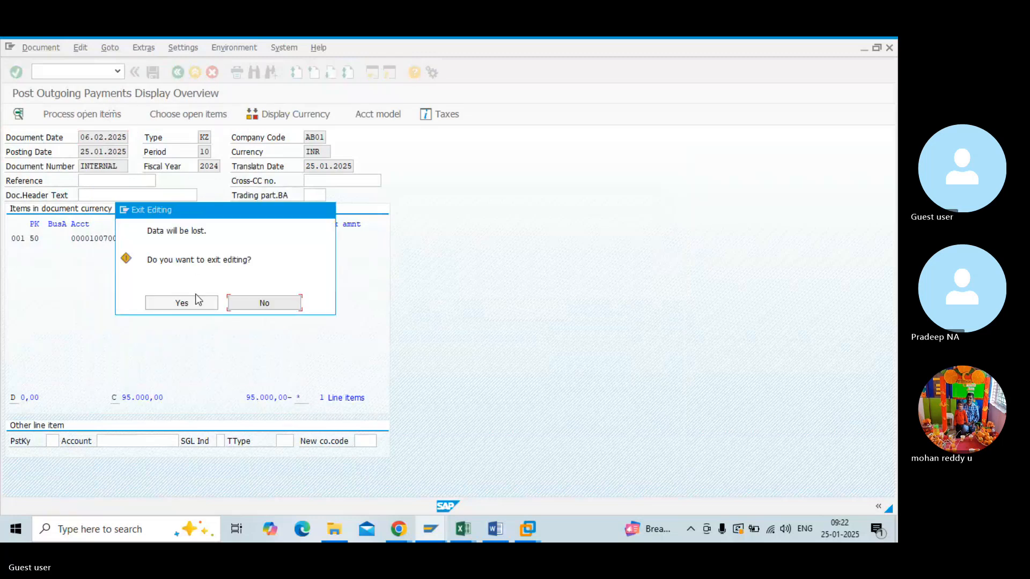